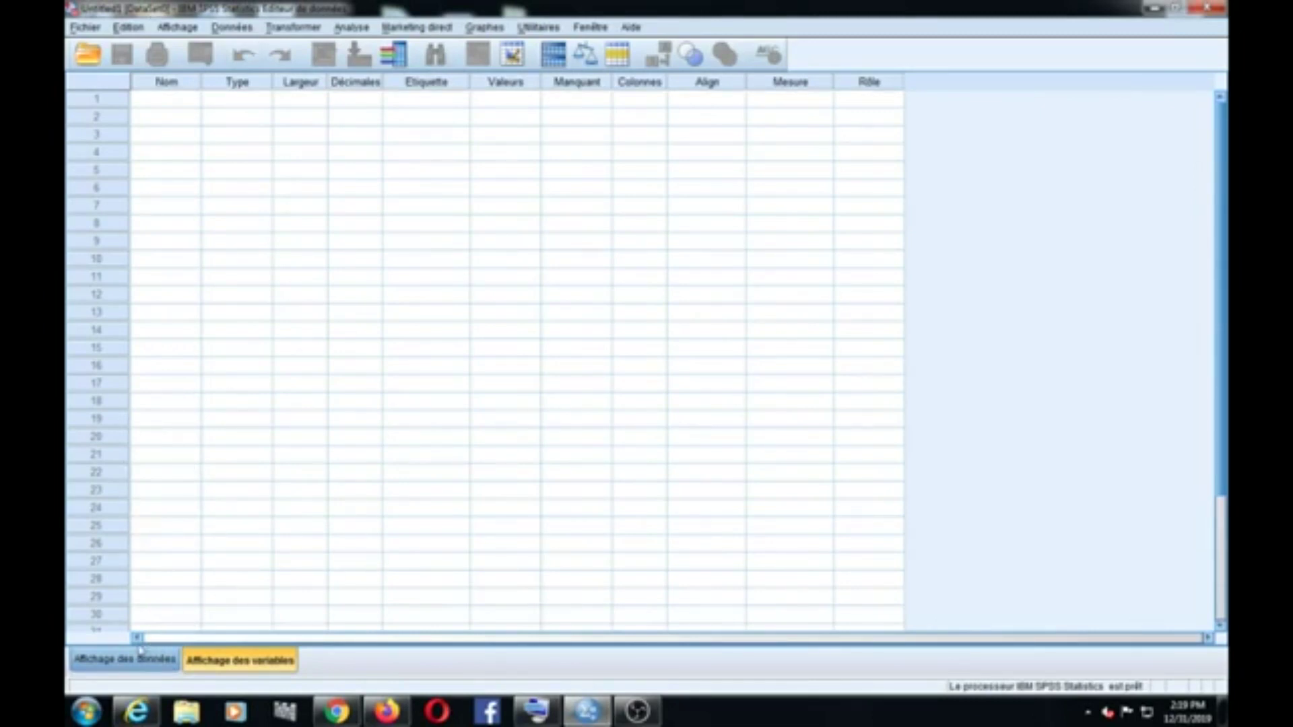
# Step: Look over Data View and Variable View, ending back in the Variable View list
pyautogui.click(114, 666)
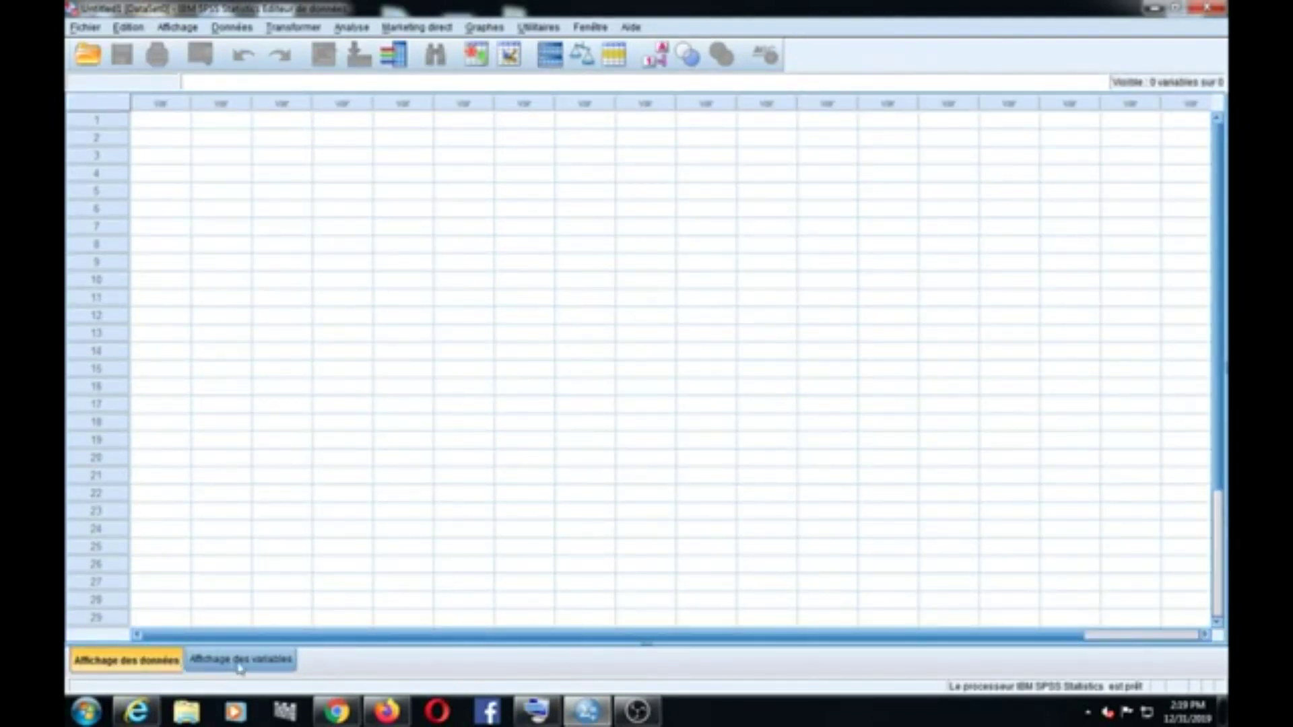
pyautogui.click(239, 663)
pyautogui.click(140, 663)
pyautogui.click(165, 125)
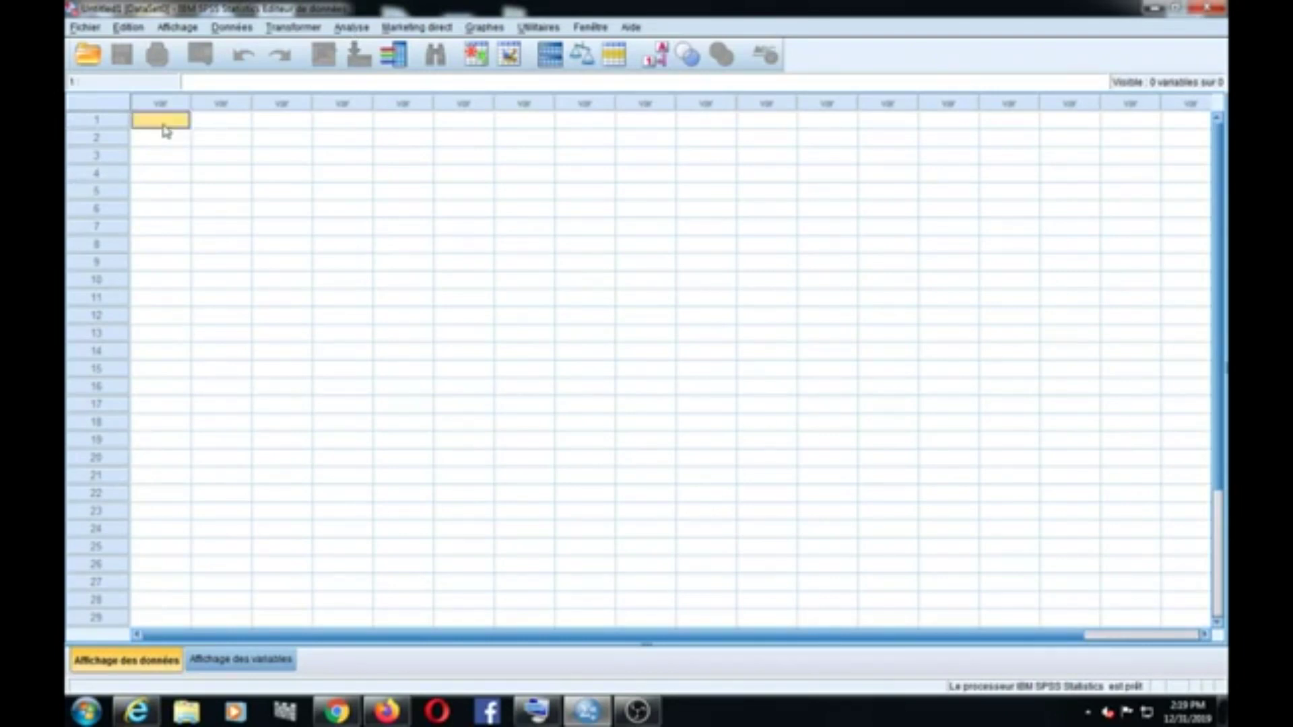
pyautogui.click(241, 666)
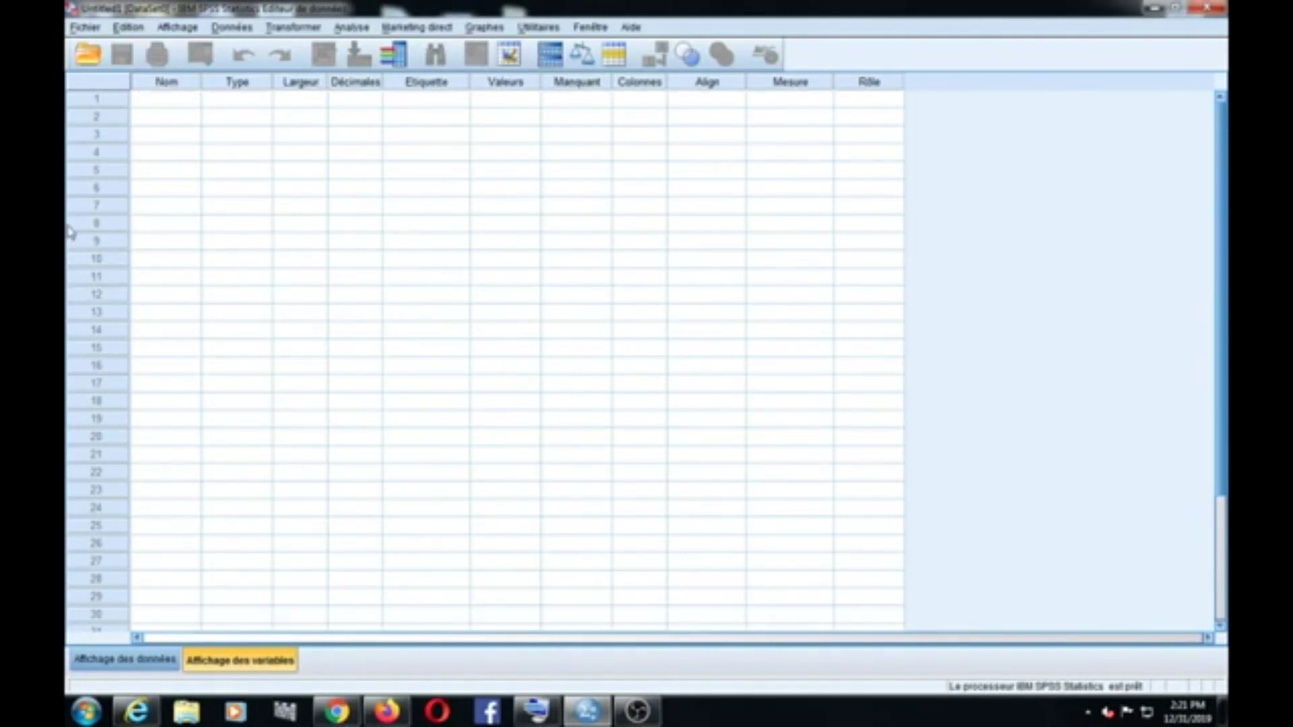
# Step: Enter 'Code du questionnaire' as the first variable's name, retyping the misspelled last word
pyautogui.click(161, 101)
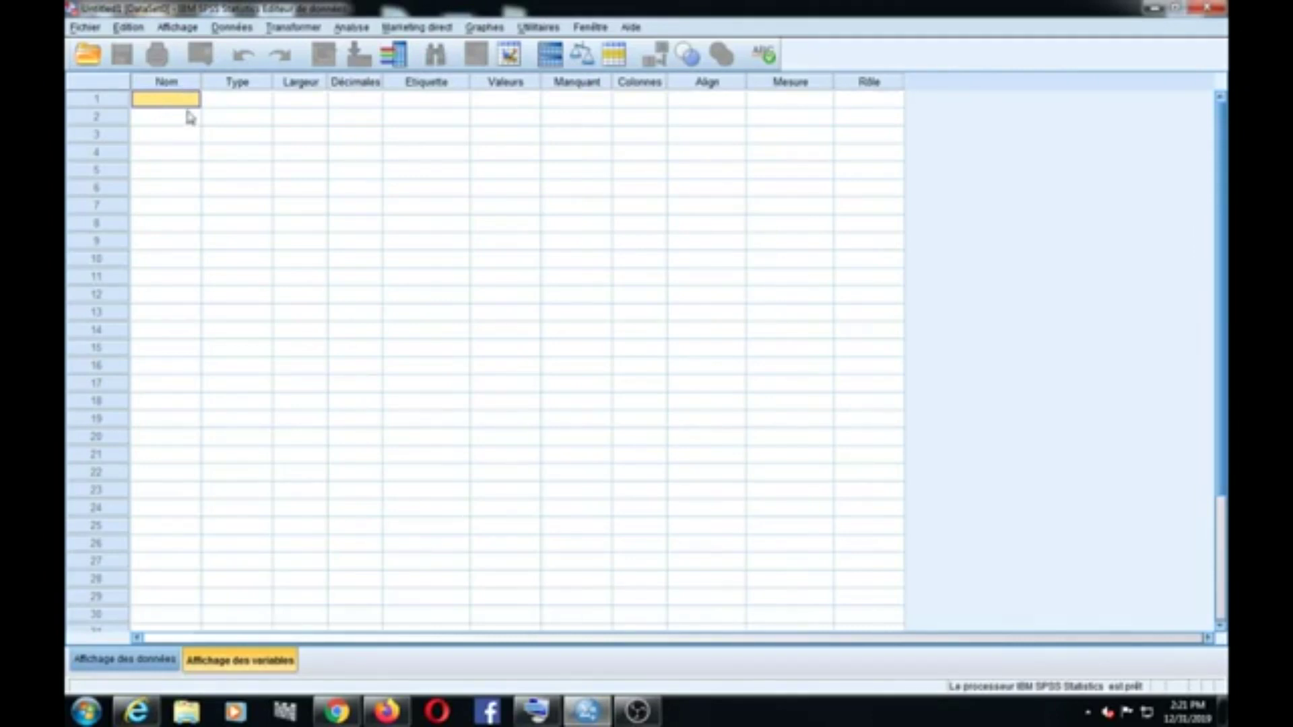
pyautogui.click(175, 99)
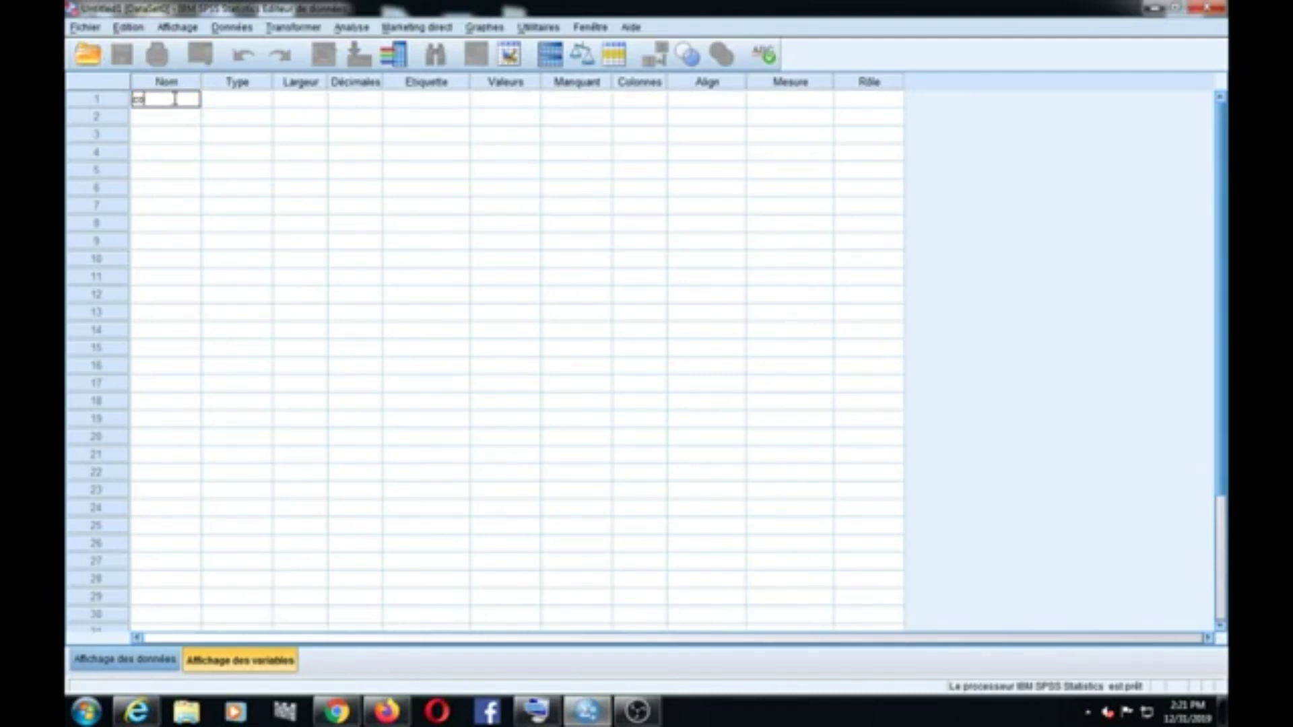
pyautogui.write('Code du questio')
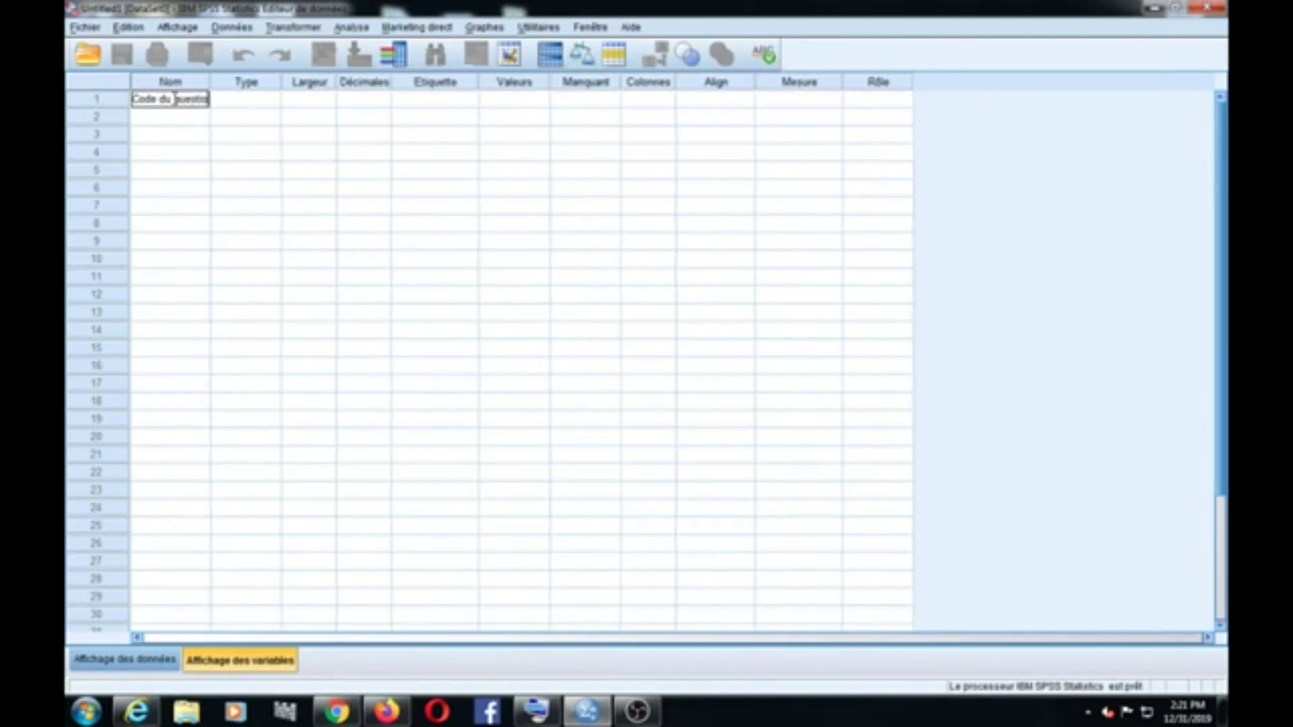
pyautogui.write('nnaire')
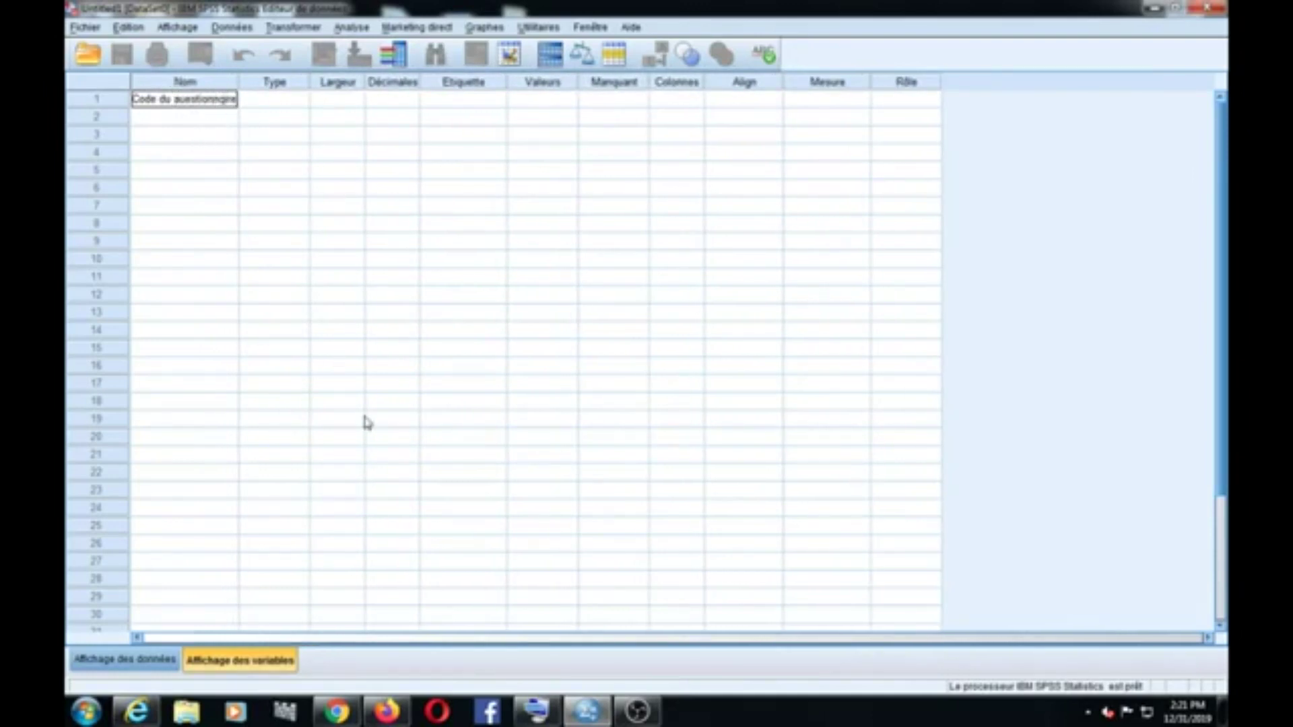
pyautogui.press('BackSpace')
pyautogui.moveTo(175, 99); pyautogui.dragTo(230, 101)
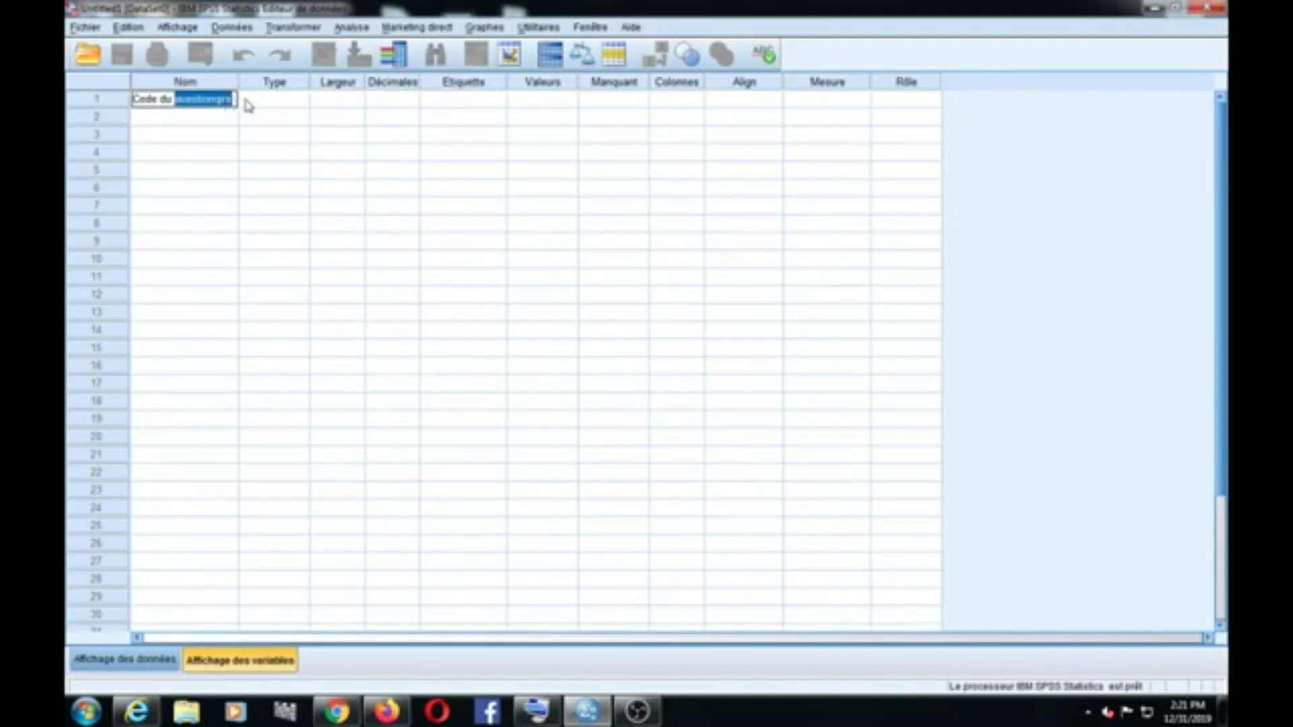
pyautogui.press('BackSpace')
pyautogui.write('questionnaire')
# Step: Dismiss the forbidden-character warning and rename the first variable 'code'
pyautogui.click(270, 107)
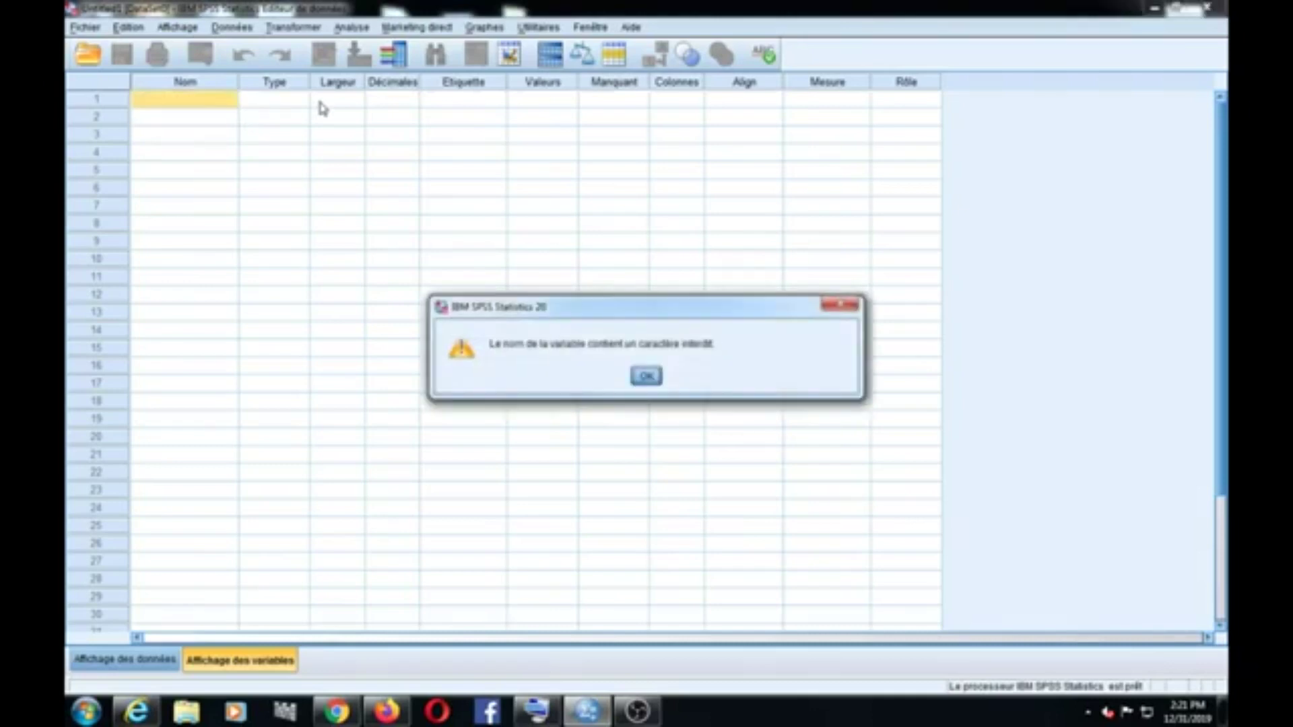
pyautogui.click(840, 307)
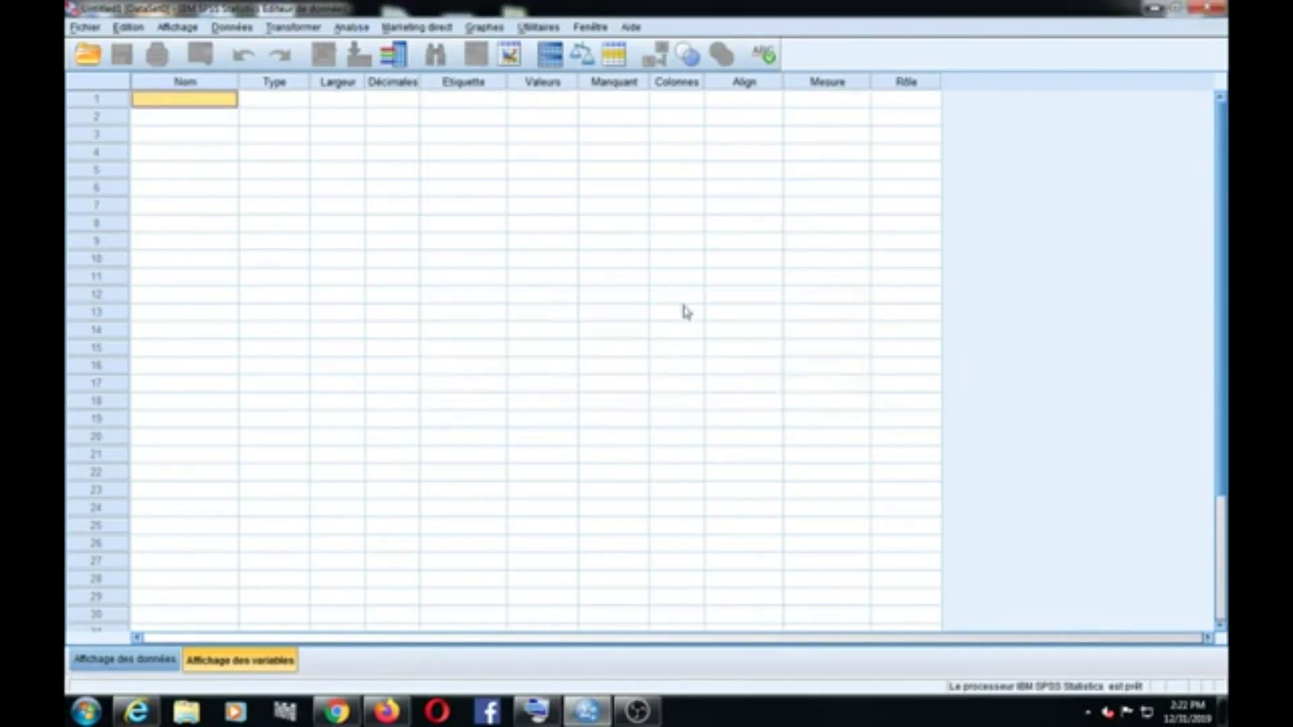
pyautogui.click(197, 105)
pyautogui.write('code')
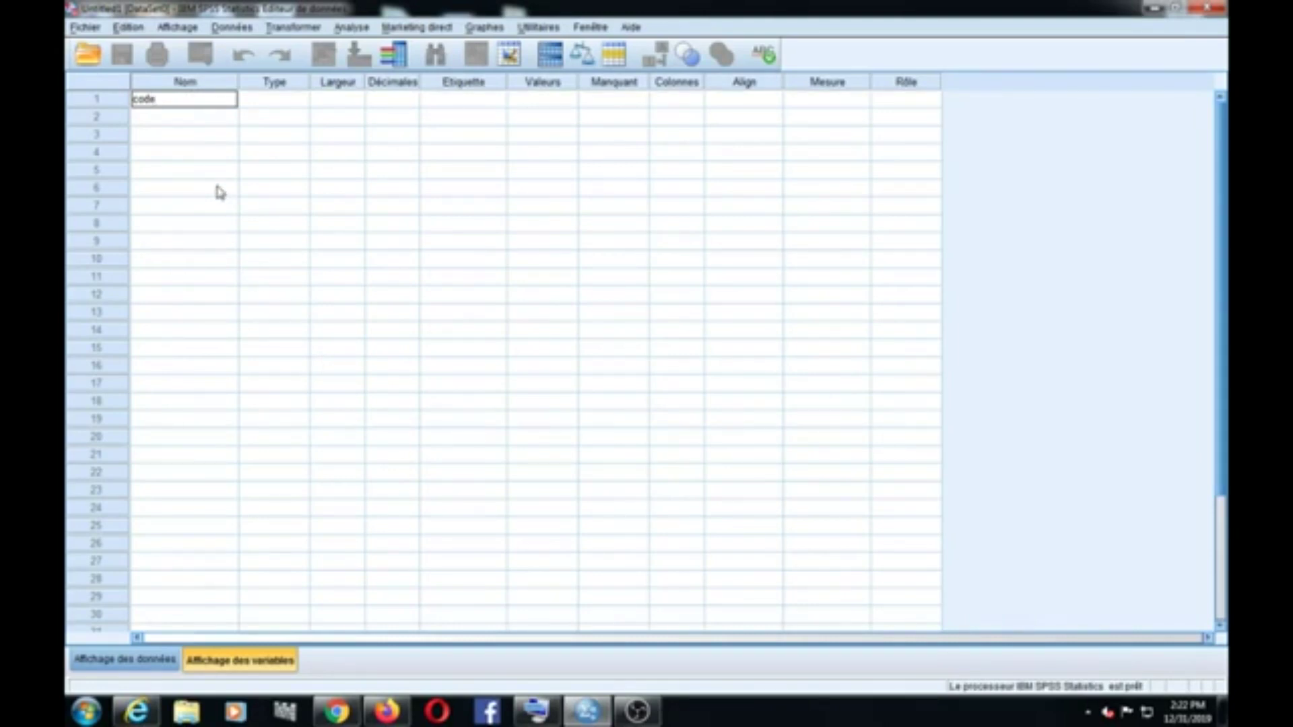
pyautogui.click(276, 101)
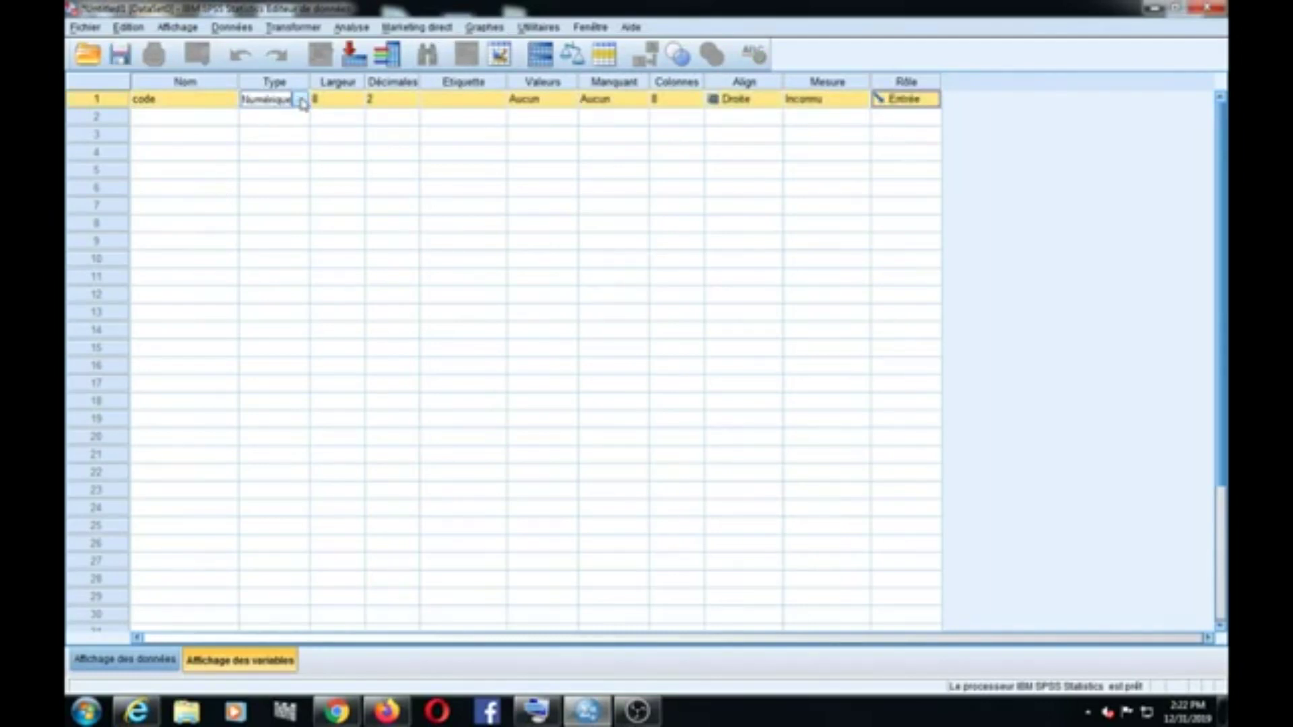
# Step: Keep code as Numérique and lower its width to 5 and decimals to 0
pyautogui.click(301, 101)
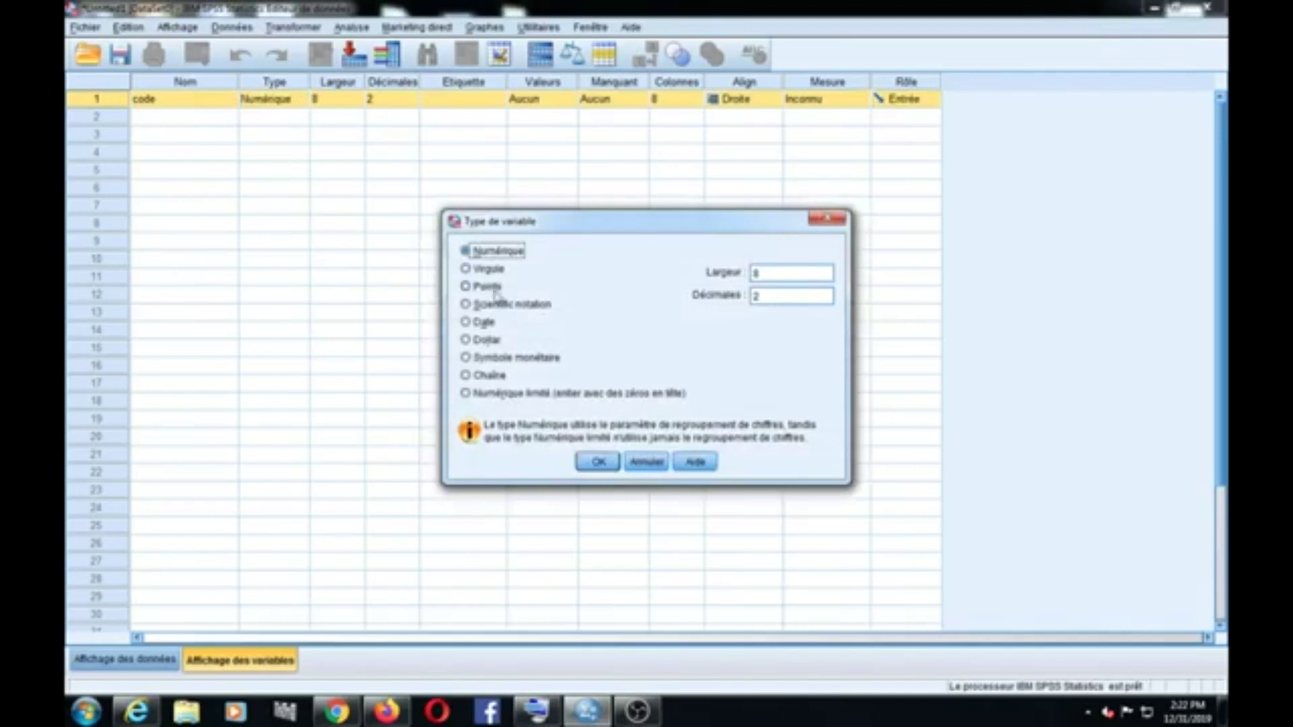
pyautogui.click(597, 461)
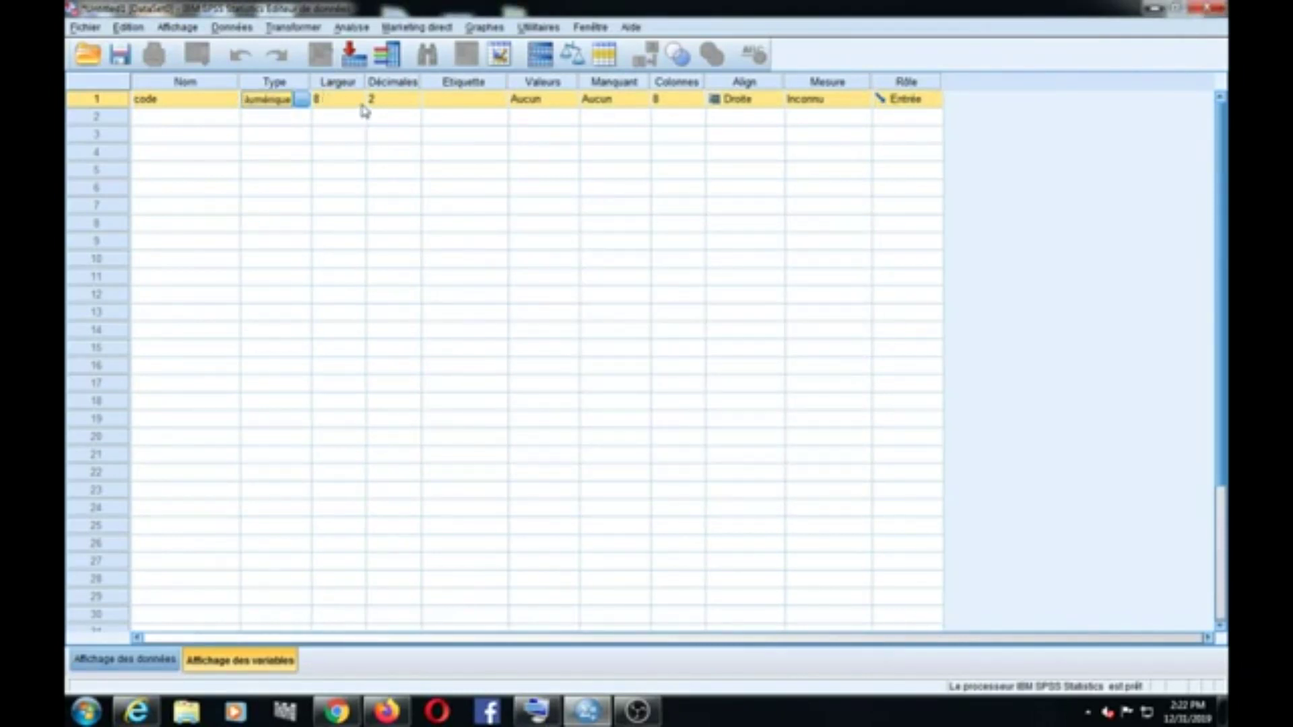
pyautogui.click(362, 105)
pyautogui.click(360, 104)
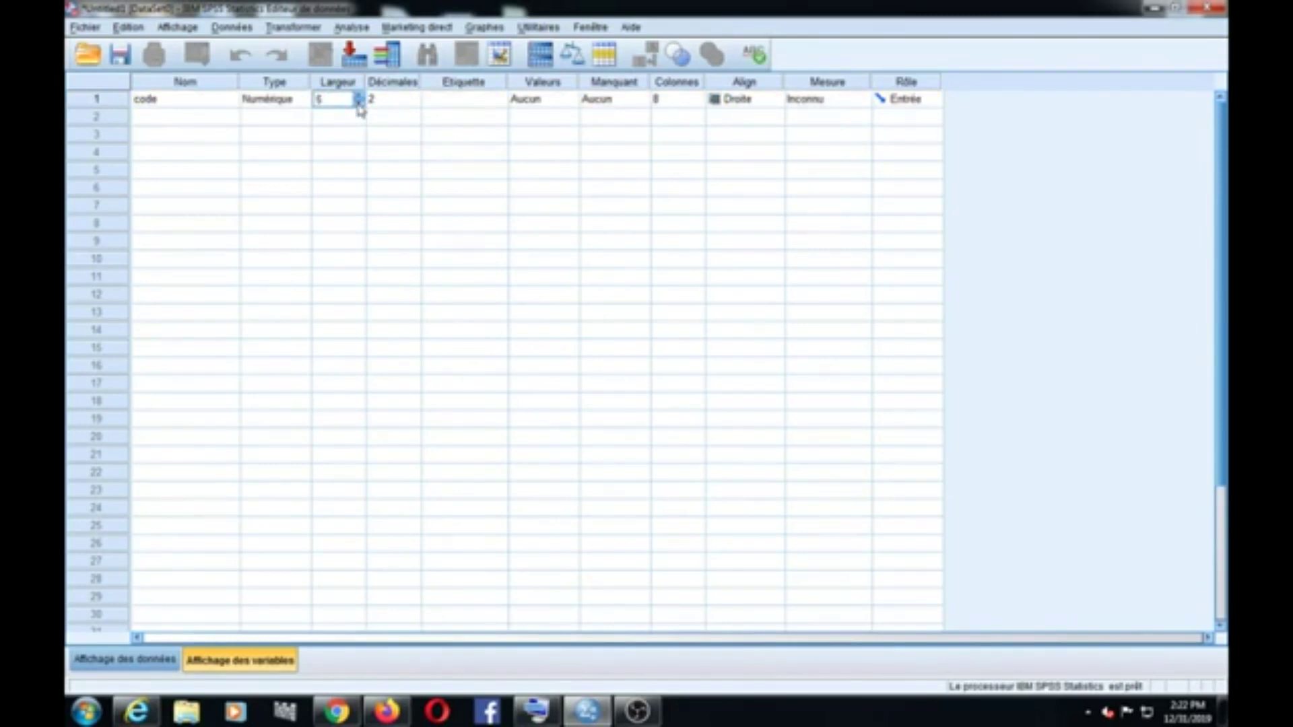
pyautogui.click(416, 105)
pyautogui.click(415, 105)
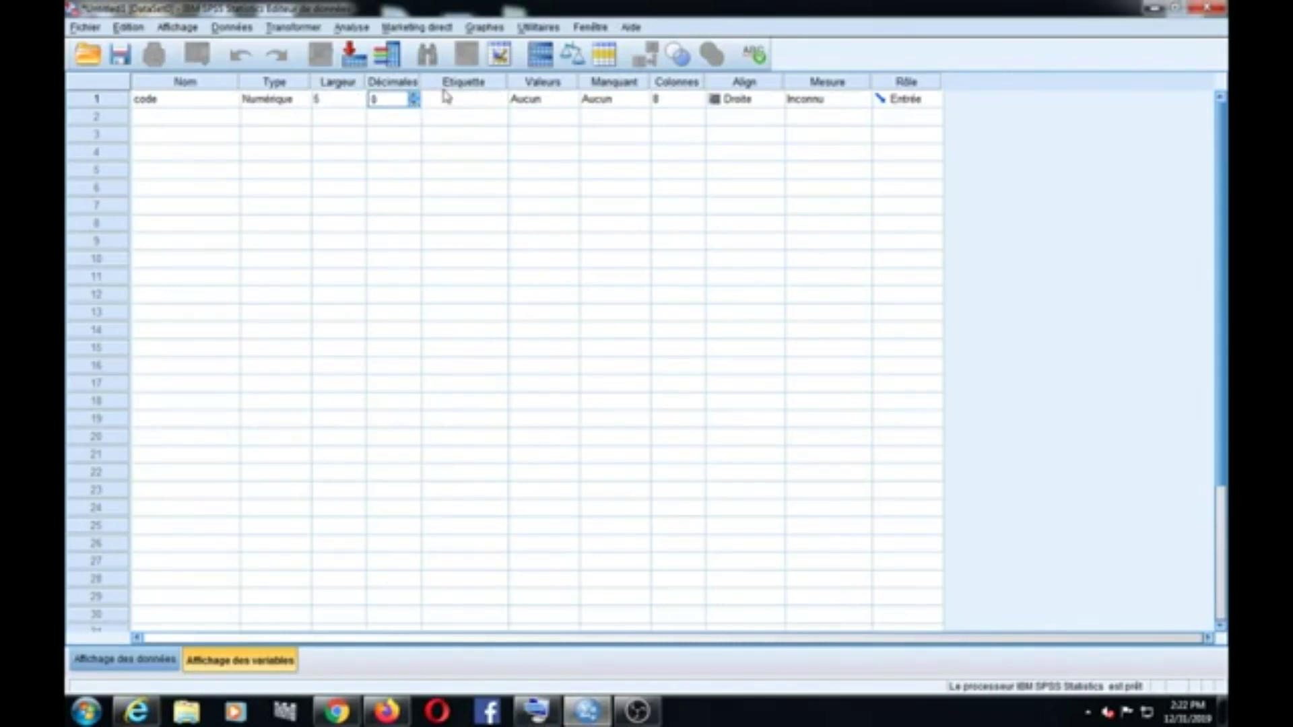
# Step: Give code the label 'Code du questionnaire'
pyautogui.click(479, 100)
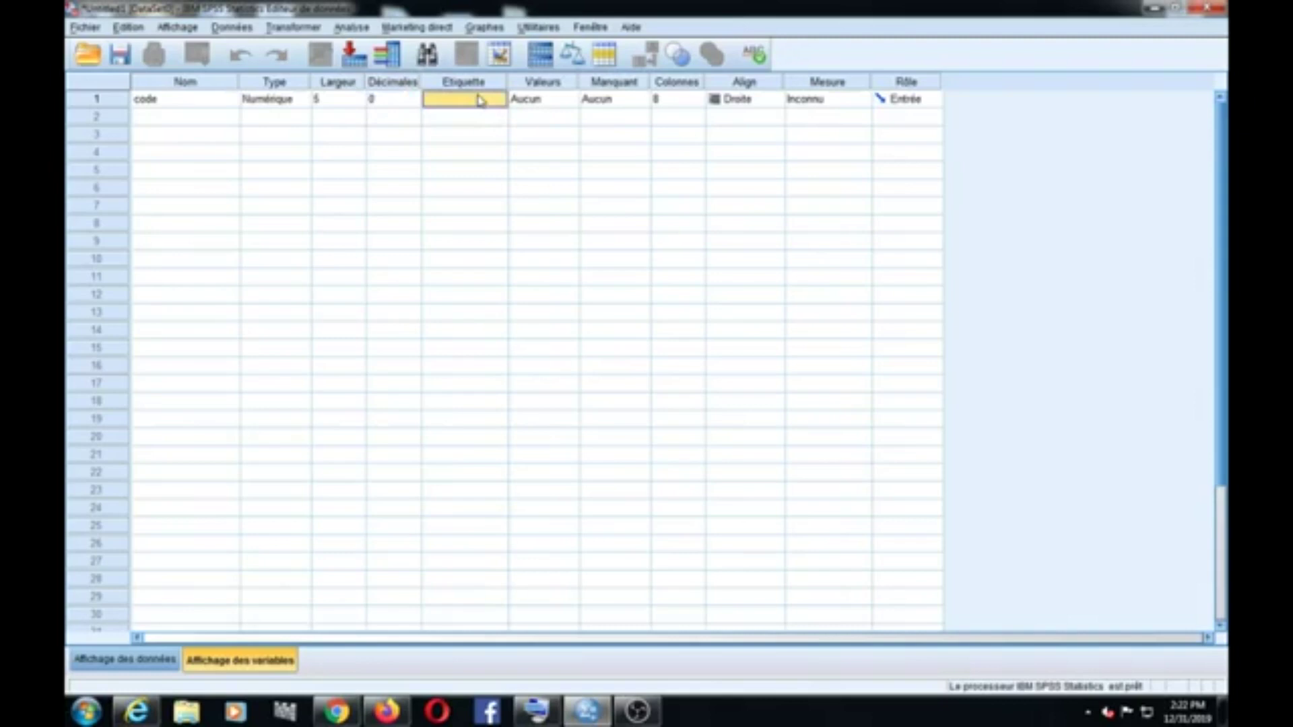
pyautogui.click(480, 99)
pyautogui.write('Code du su')
pyautogui.write('j')
pyautogui.press('BackSpace')
pyautogui.press('BackSpace')
pyautogui.press('BackSpace')
pyautogui.write('questionn')
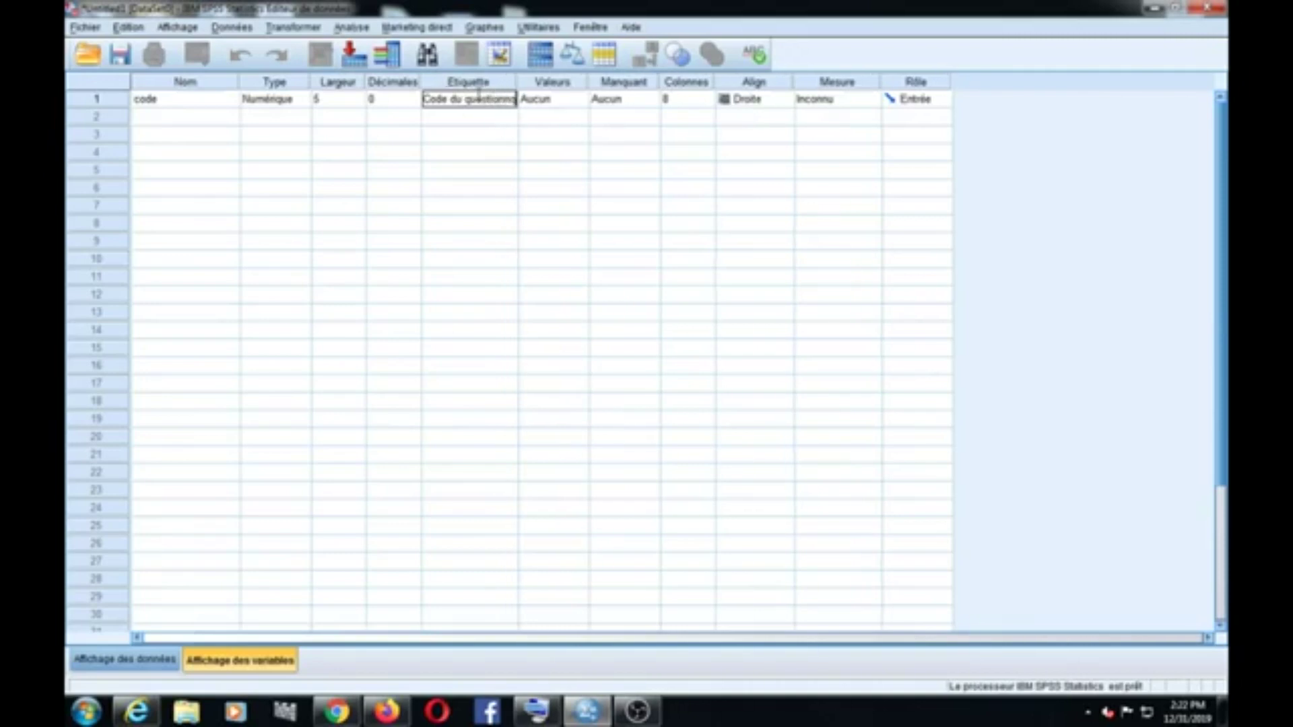
pyautogui.write('aire')
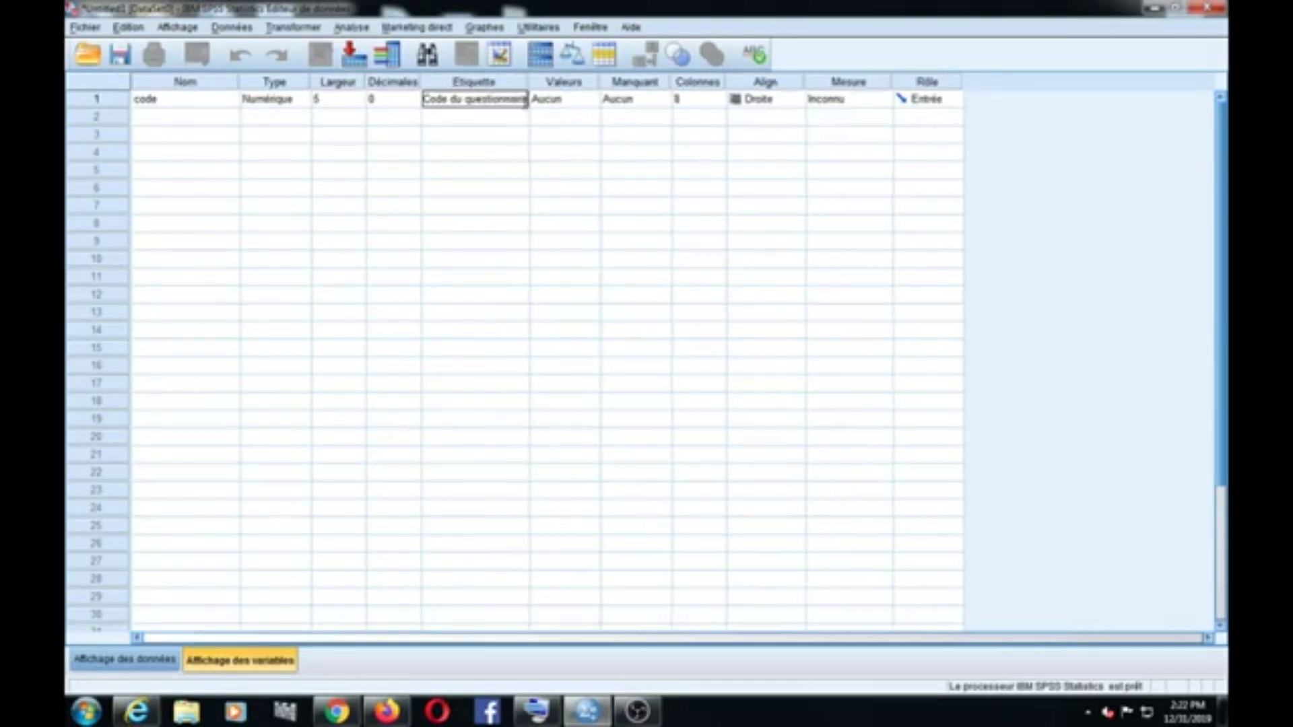
pyautogui.doubleClick(589, 106)
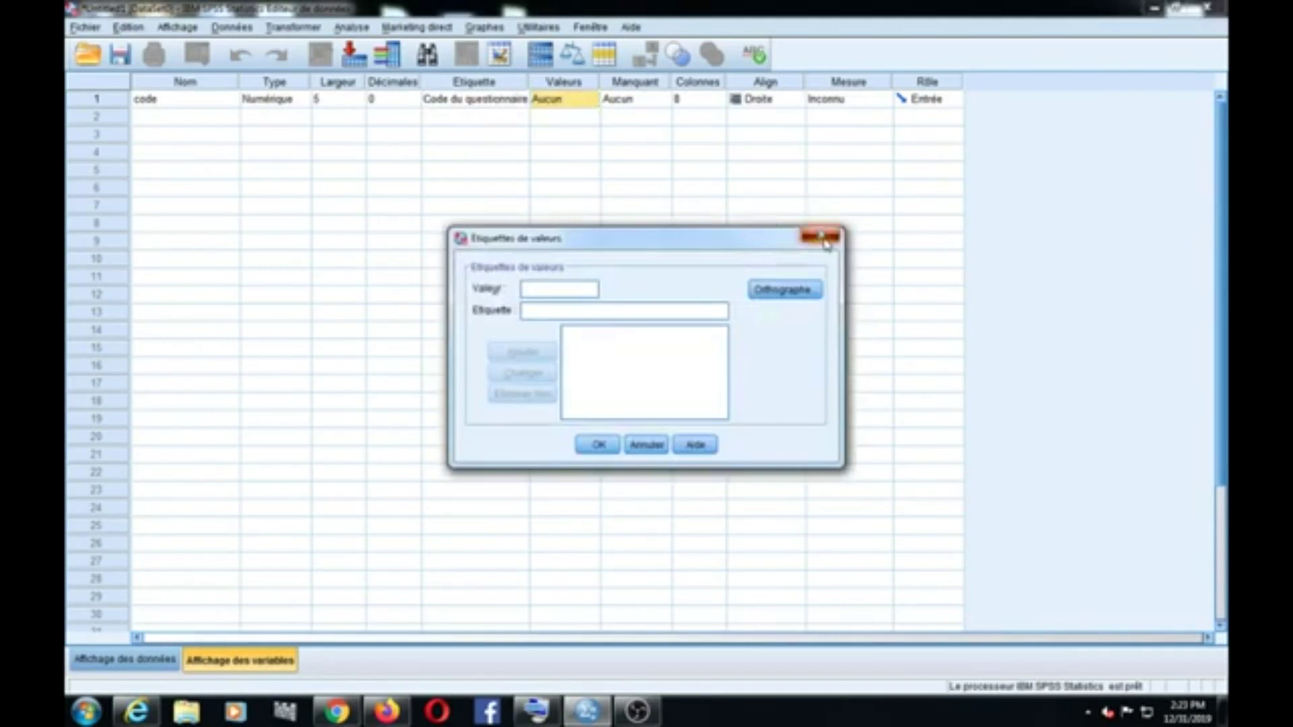
pyautogui.click(820, 236)
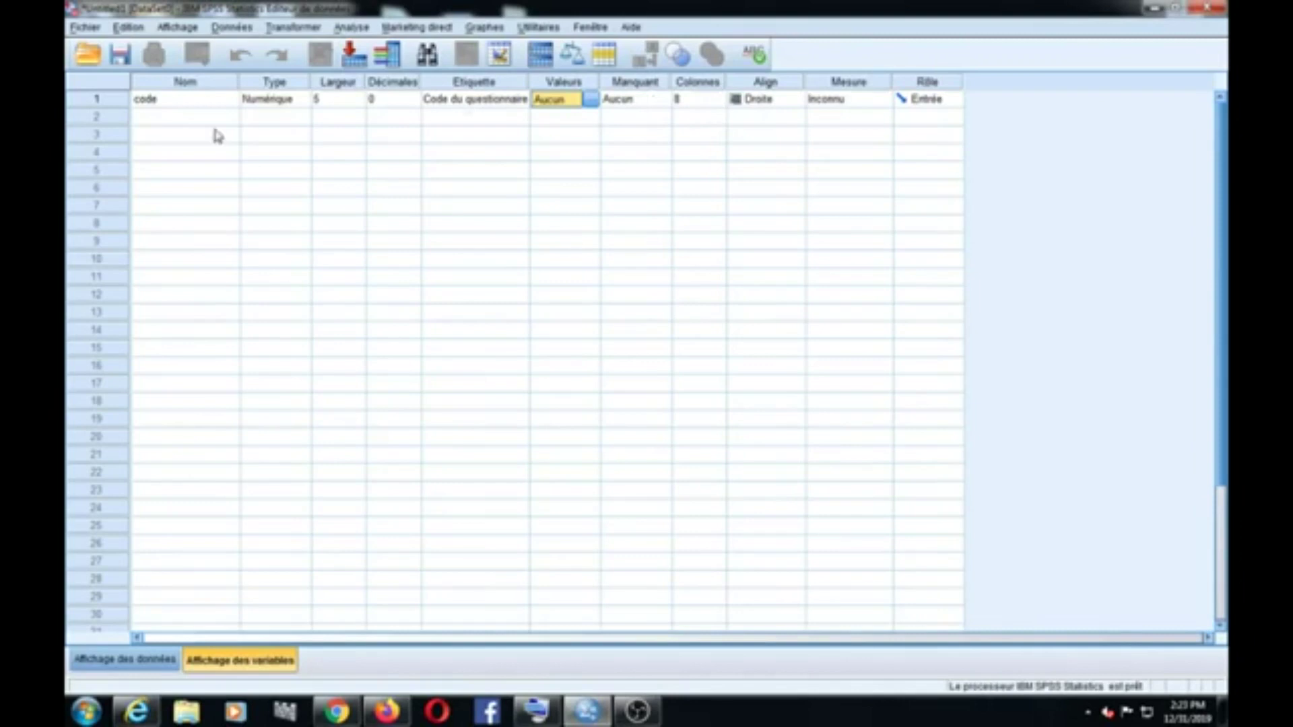
pyautogui.click(160, 120)
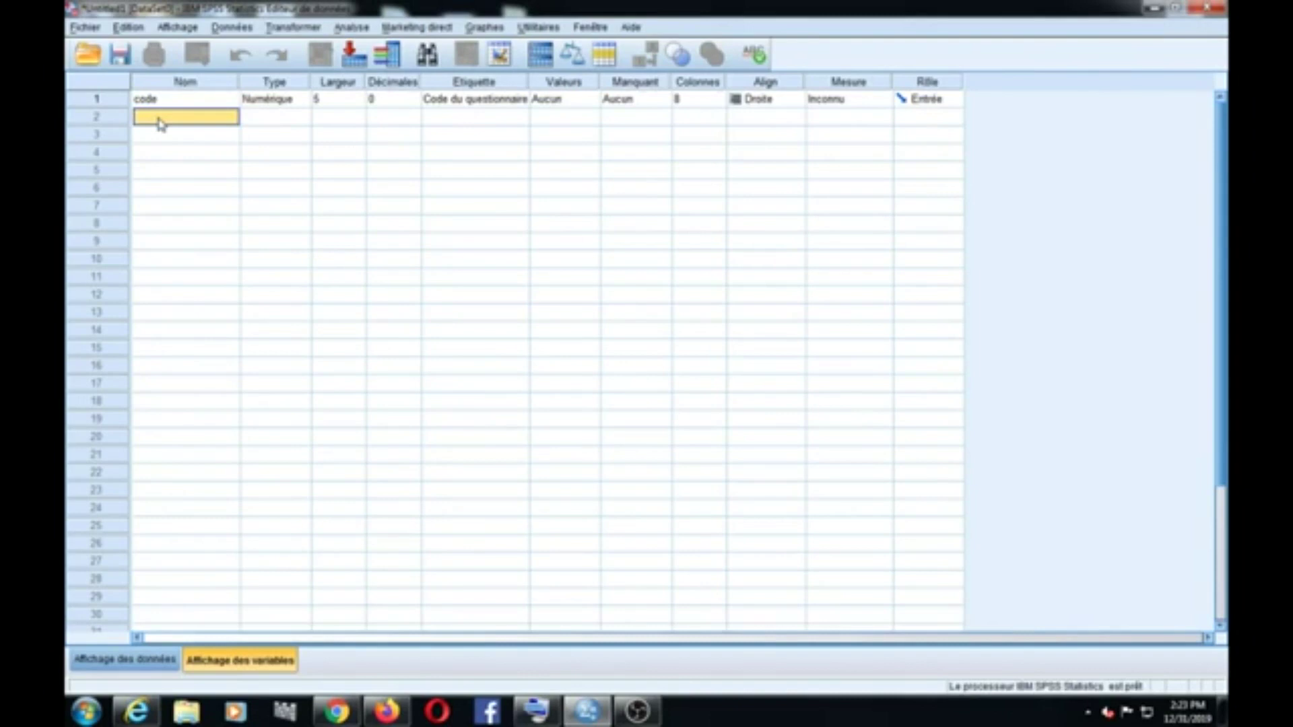
pyautogui.click(160, 120)
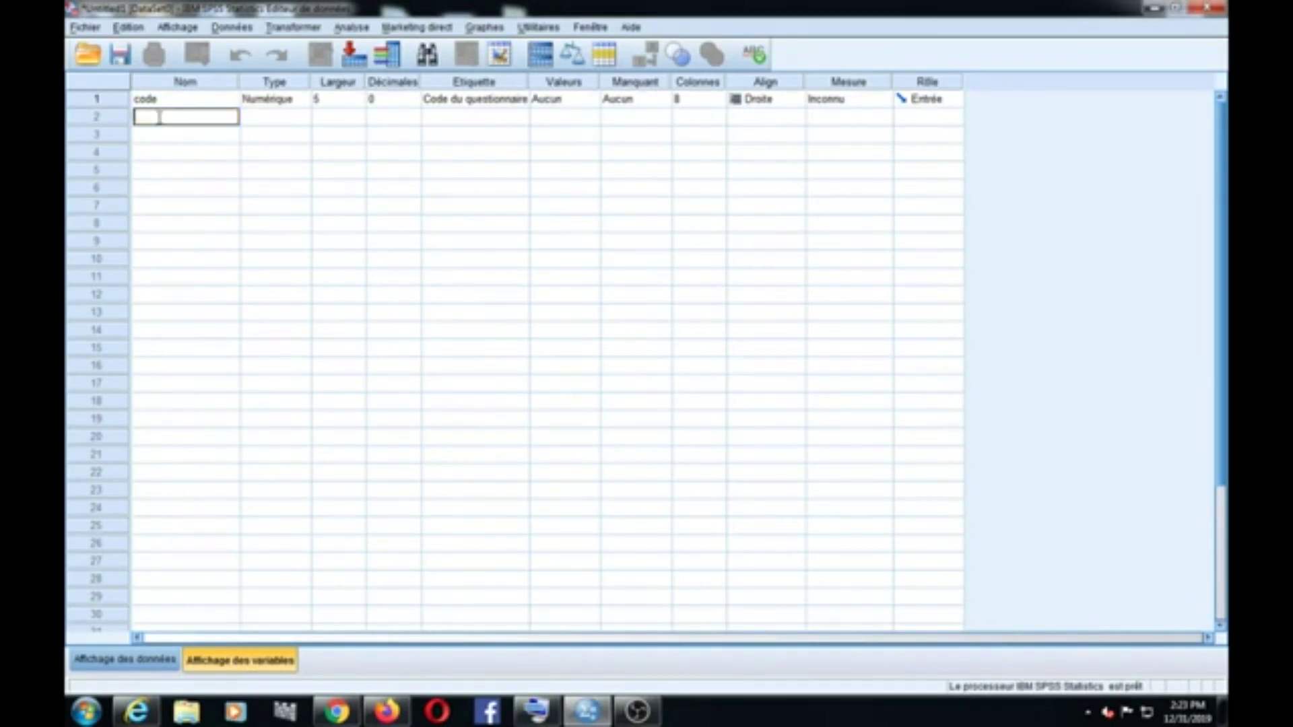
# Step: Create a second variable 'Non' of type Chaîne with width 50
pyautogui.write('Non')
pyautogui.click(279, 116)
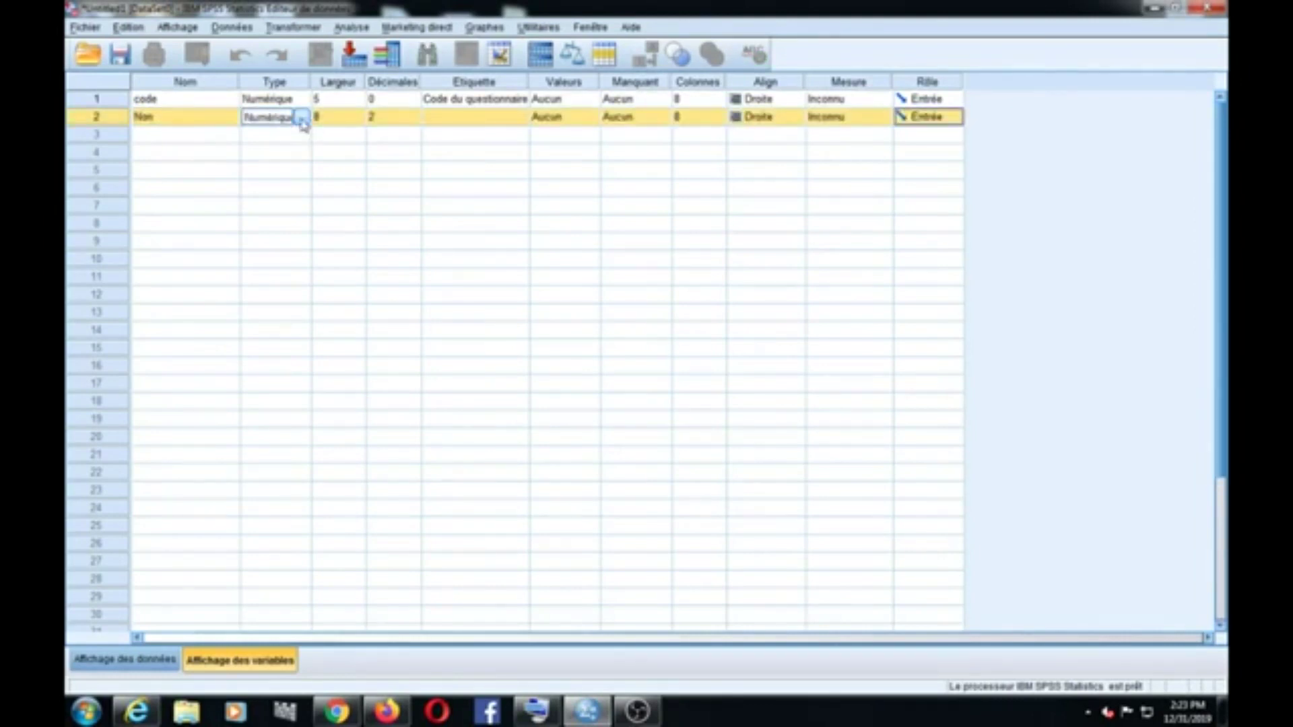
pyautogui.click(303, 120)
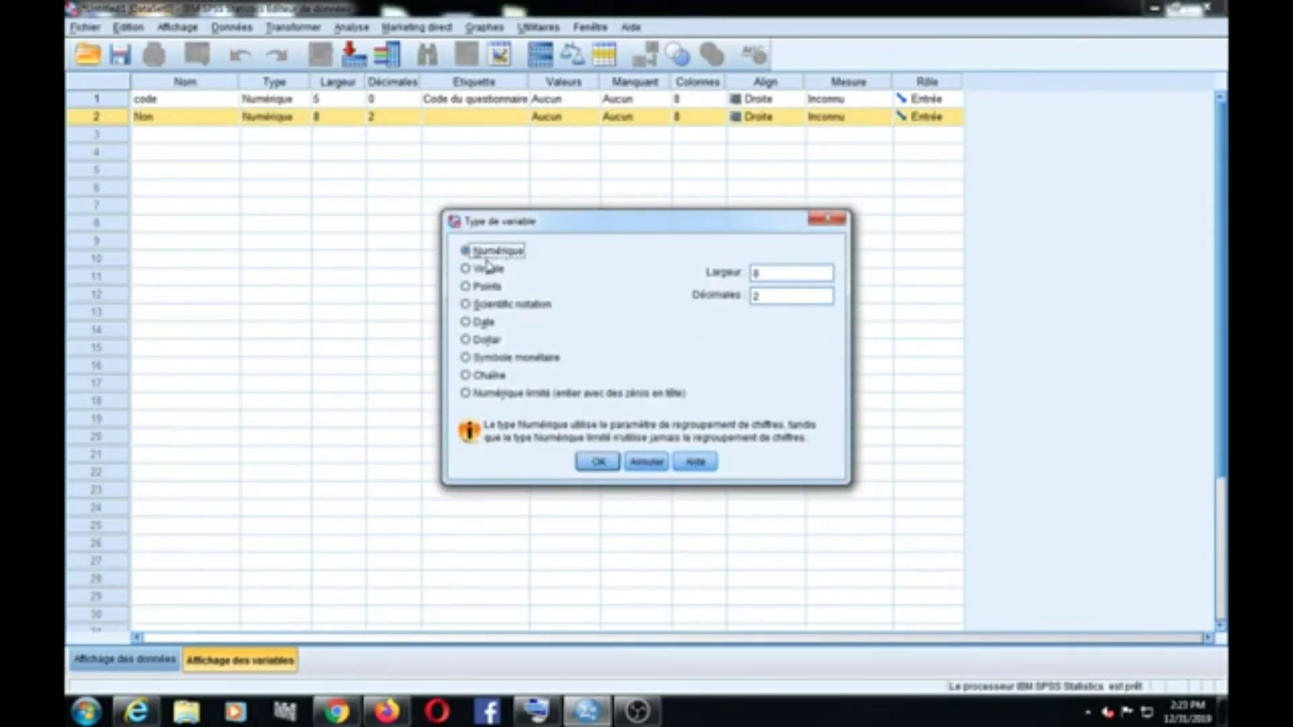
pyautogui.click(478, 378)
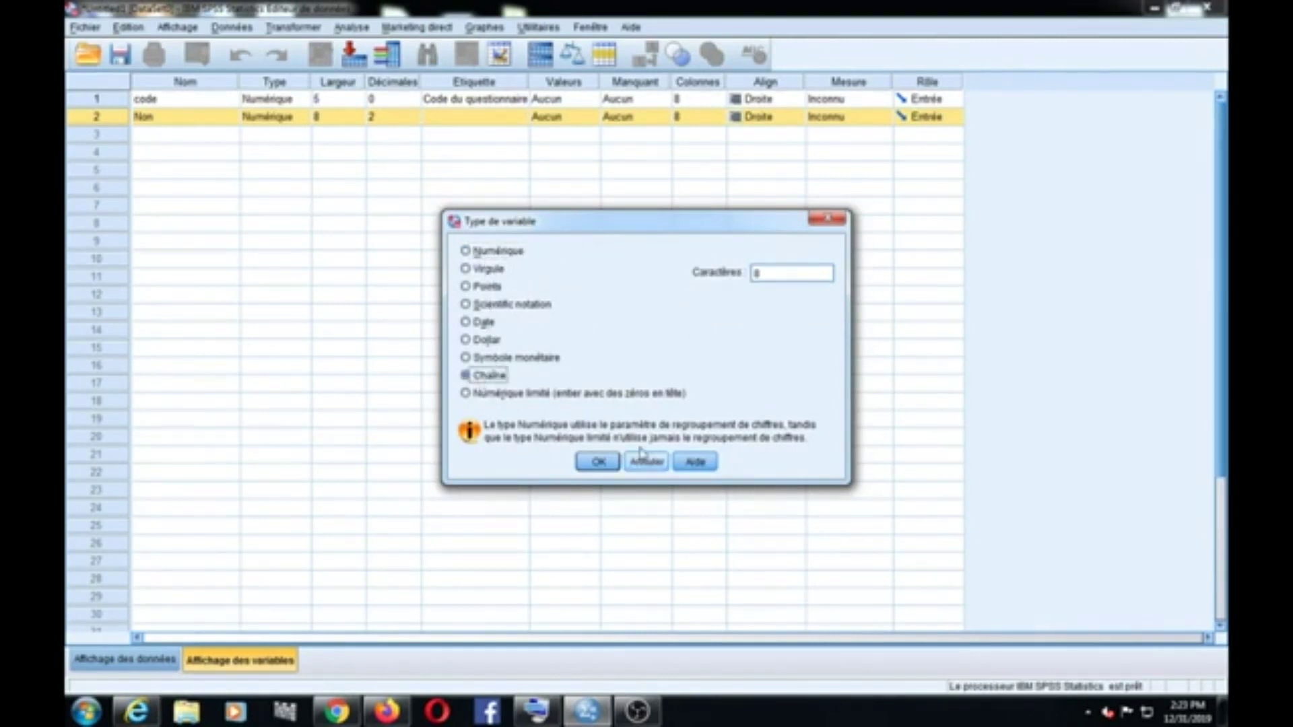
pyautogui.click(597, 463)
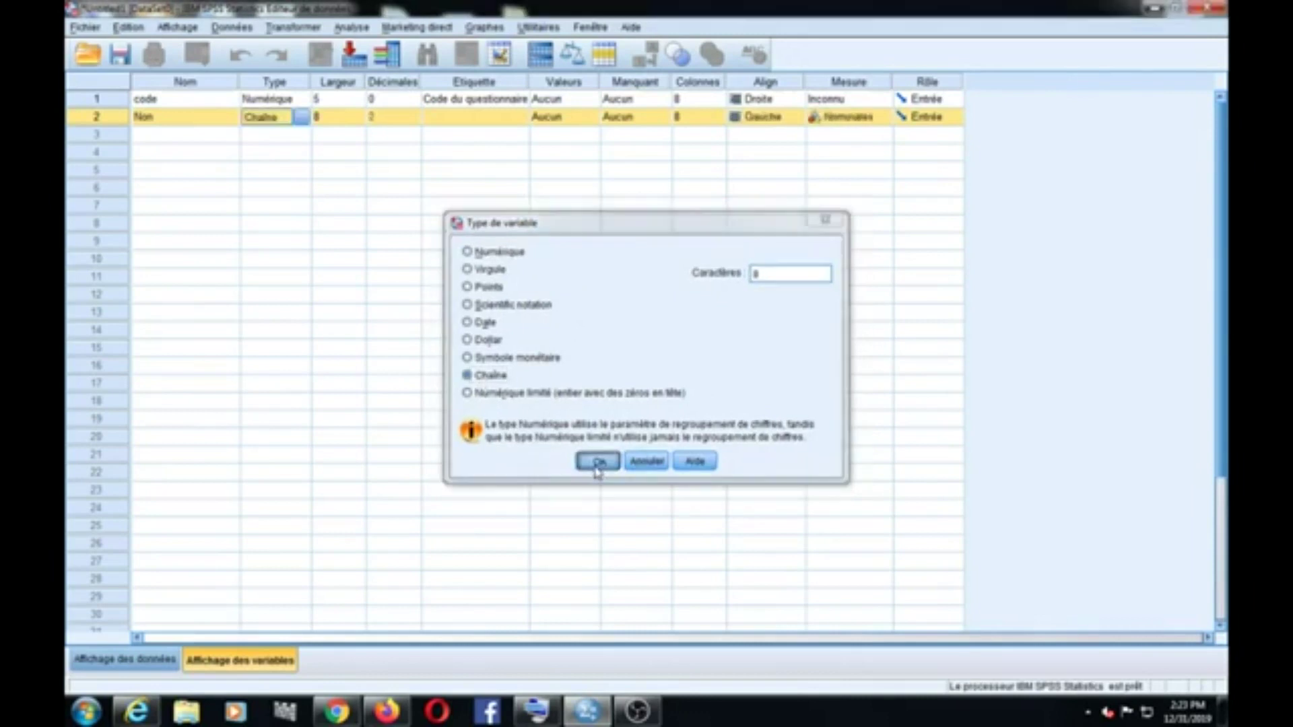
pyautogui.click(359, 121)
pyautogui.click(359, 116)
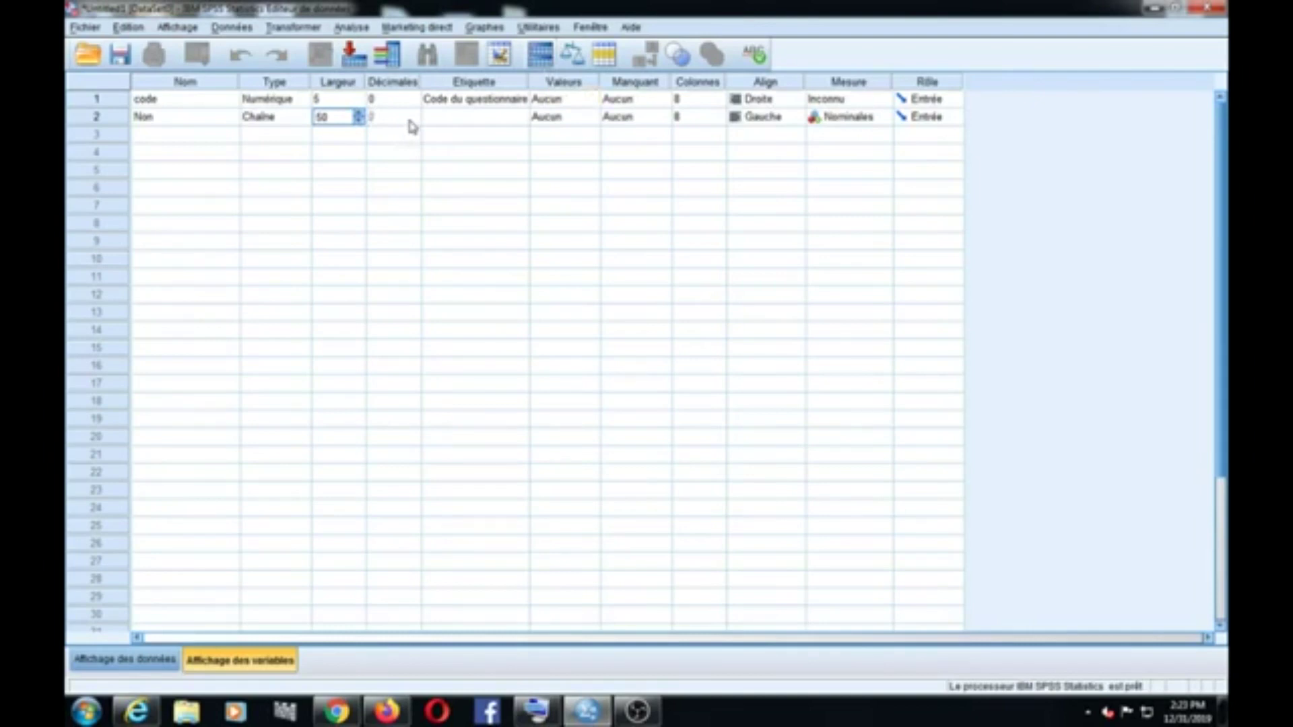
pyautogui.click(475, 118)
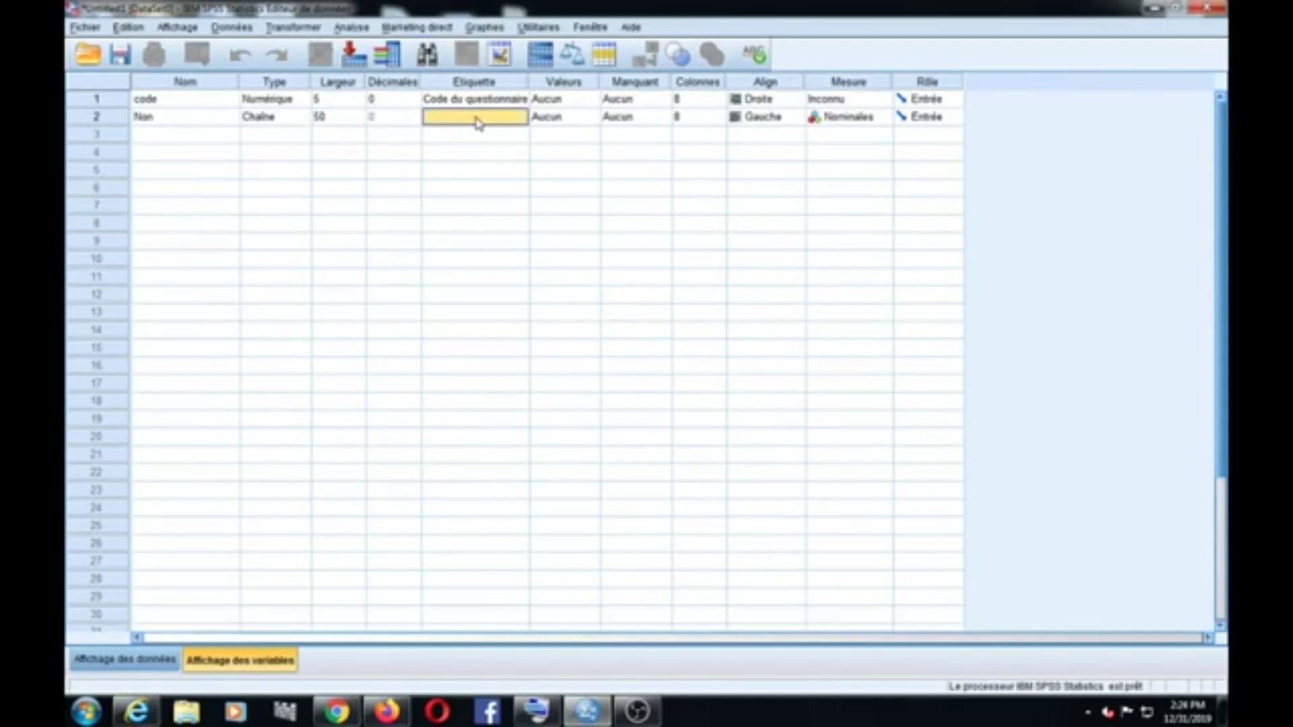
# Step: Label the Non variable 'Non de l'enquête', closing the on-screen keyboard
pyautogui.write("Non de l'élè")
pyautogui.press('BackSpace')
pyautogui.press('BackSpace')
pyautogui.press('BackSpace')
pyautogui.press('BackSpace')
pyautogui.press('BackSpace')
pyautogui.press('BackSpace')
pyautogui.press('BackSpace')
pyautogui.press('BackSpace')
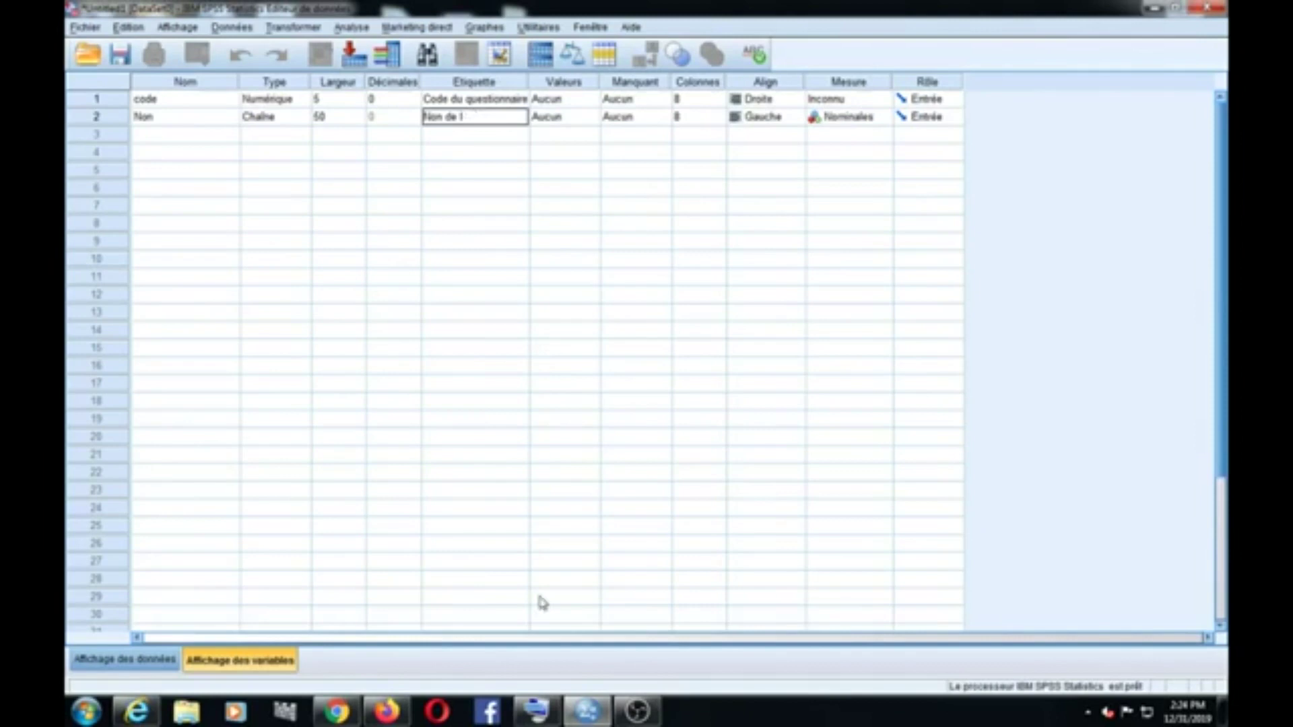
pyautogui.click(536, 715)
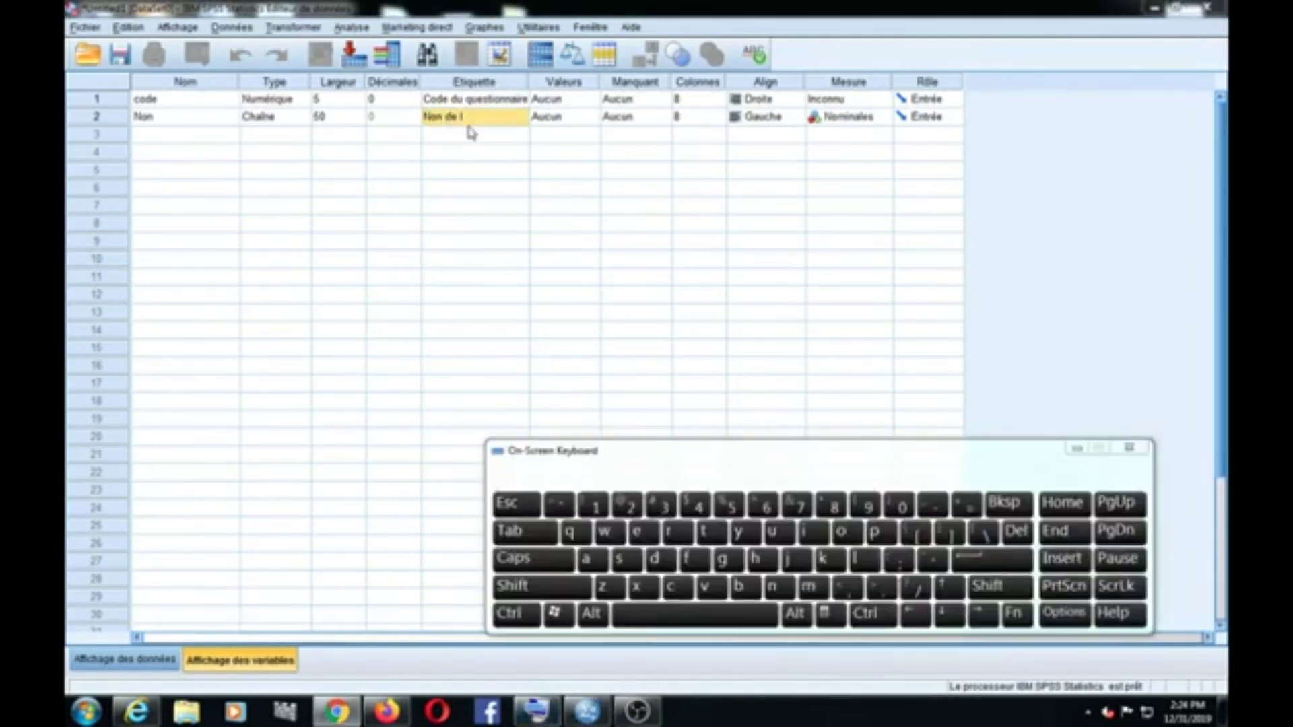
pyautogui.click(471, 118)
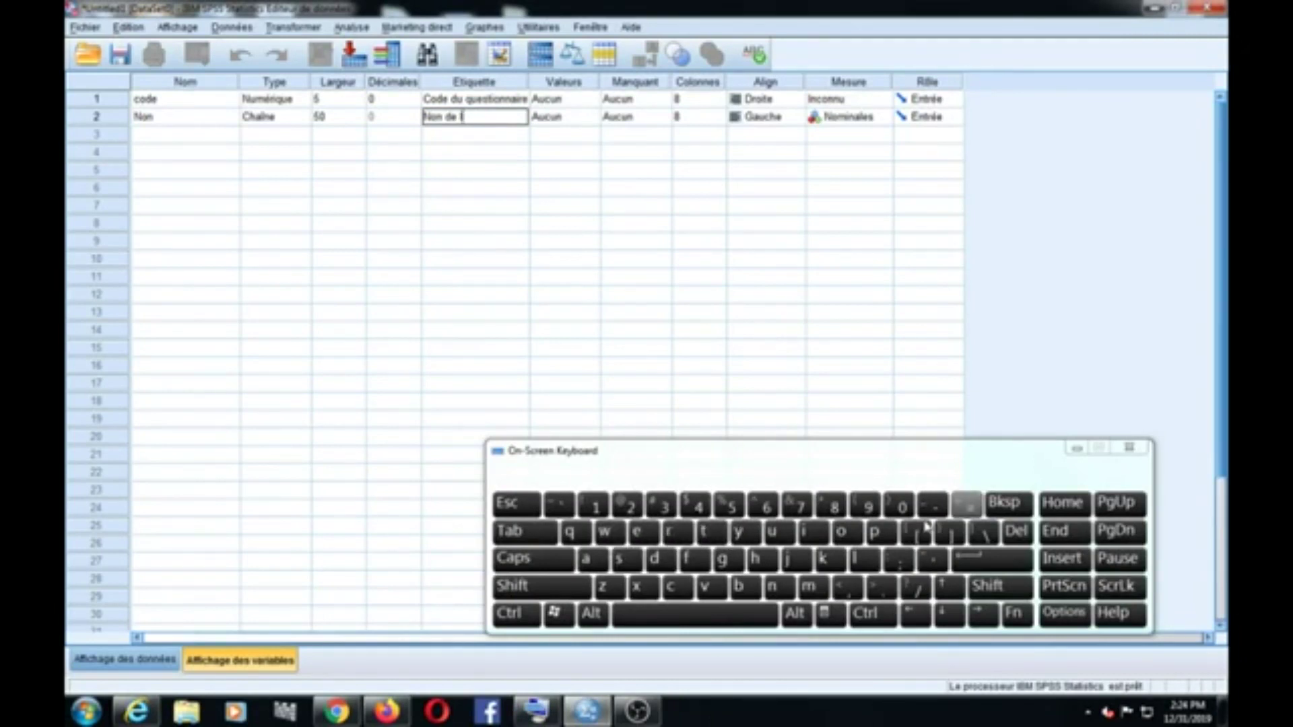
pyautogui.click(1129, 448)
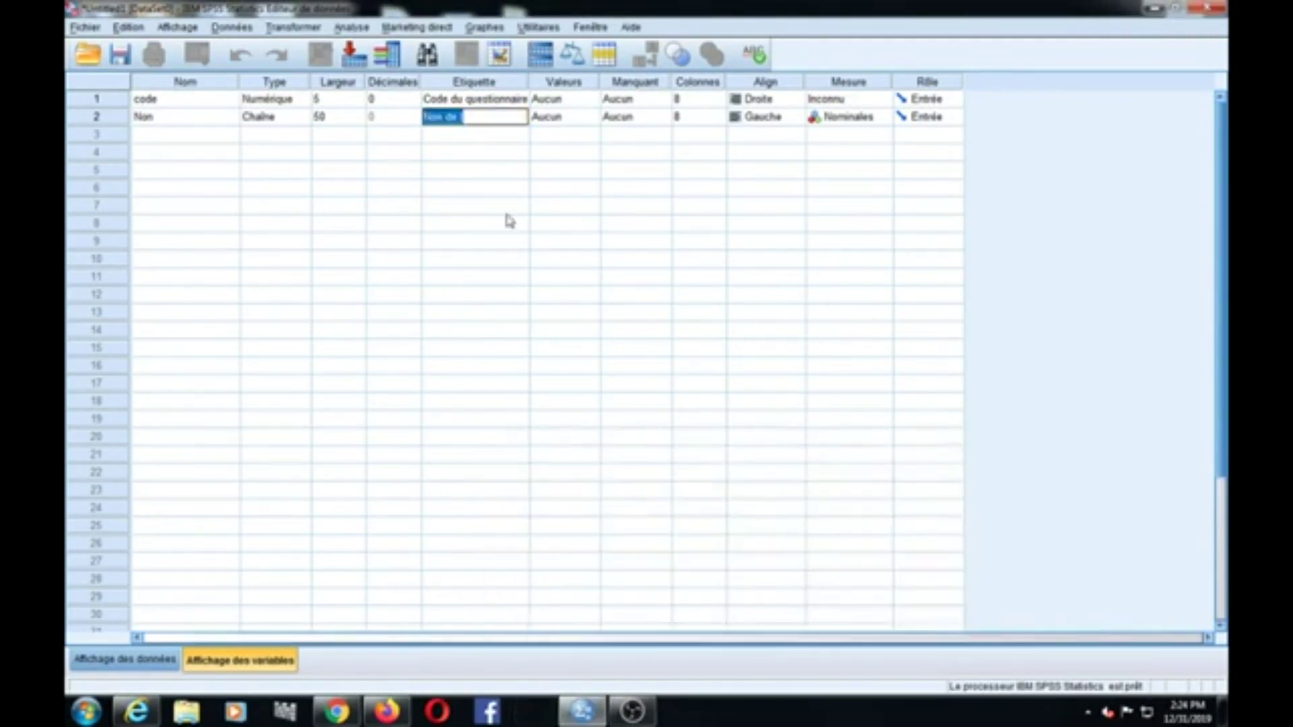
pyautogui.click(485, 117)
pyautogui.write('enquête')
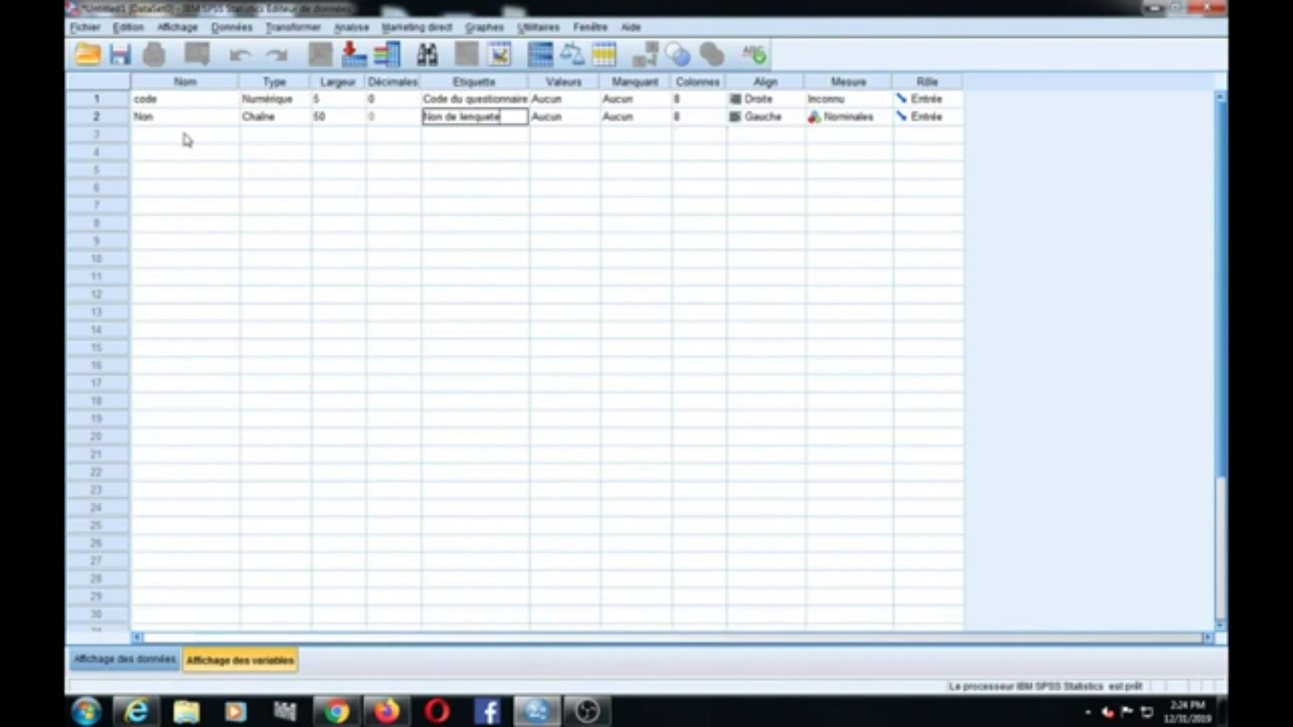
pyautogui.click(188, 140)
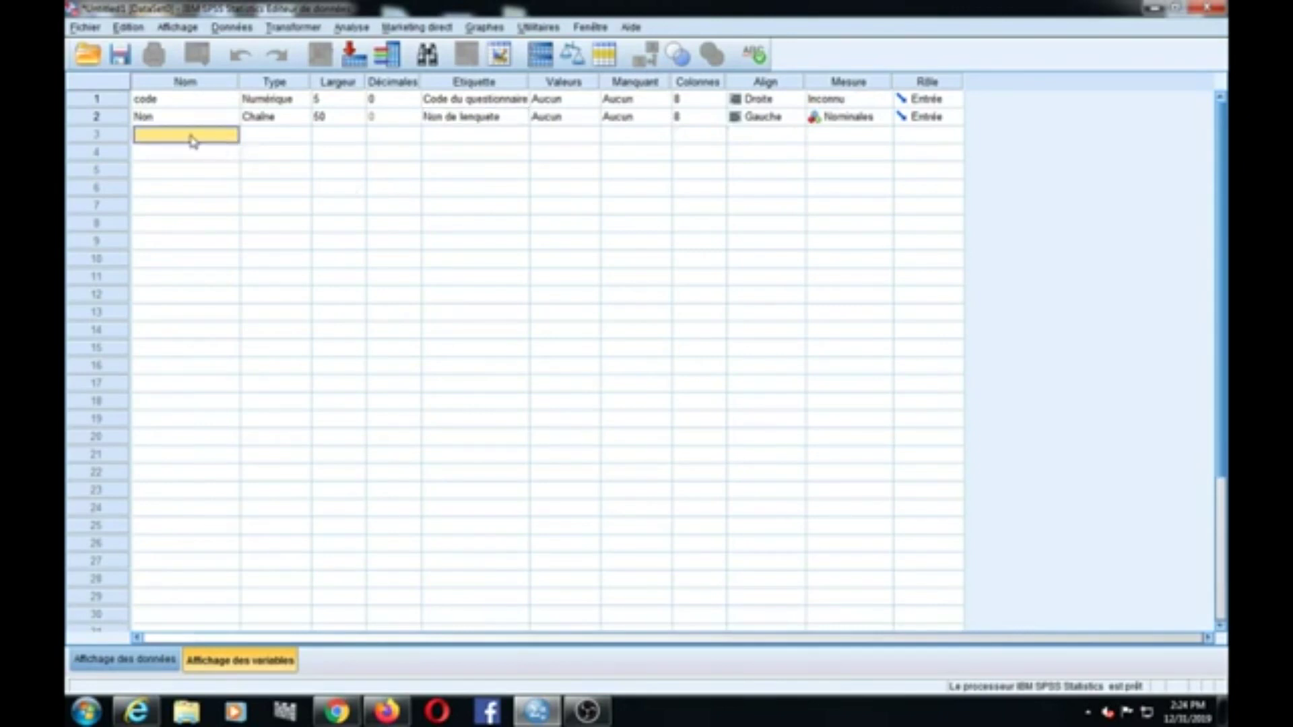
pyautogui.click(192, 137)
# Step: Create numeric variable 'Sexe' with width 1, 0 decimals and label 'Sexe du client'
pyautogui.write('Se')
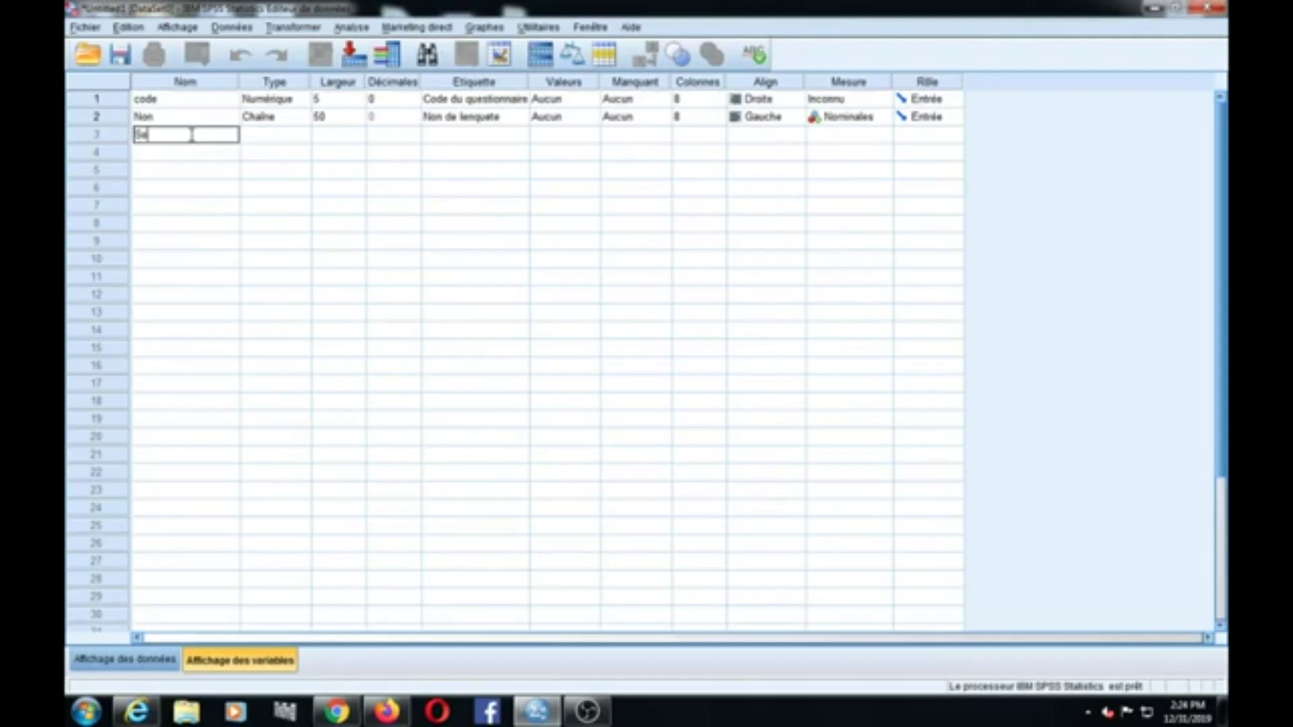
pyautogui.write('xe')
pyautogui.click(305, 137)
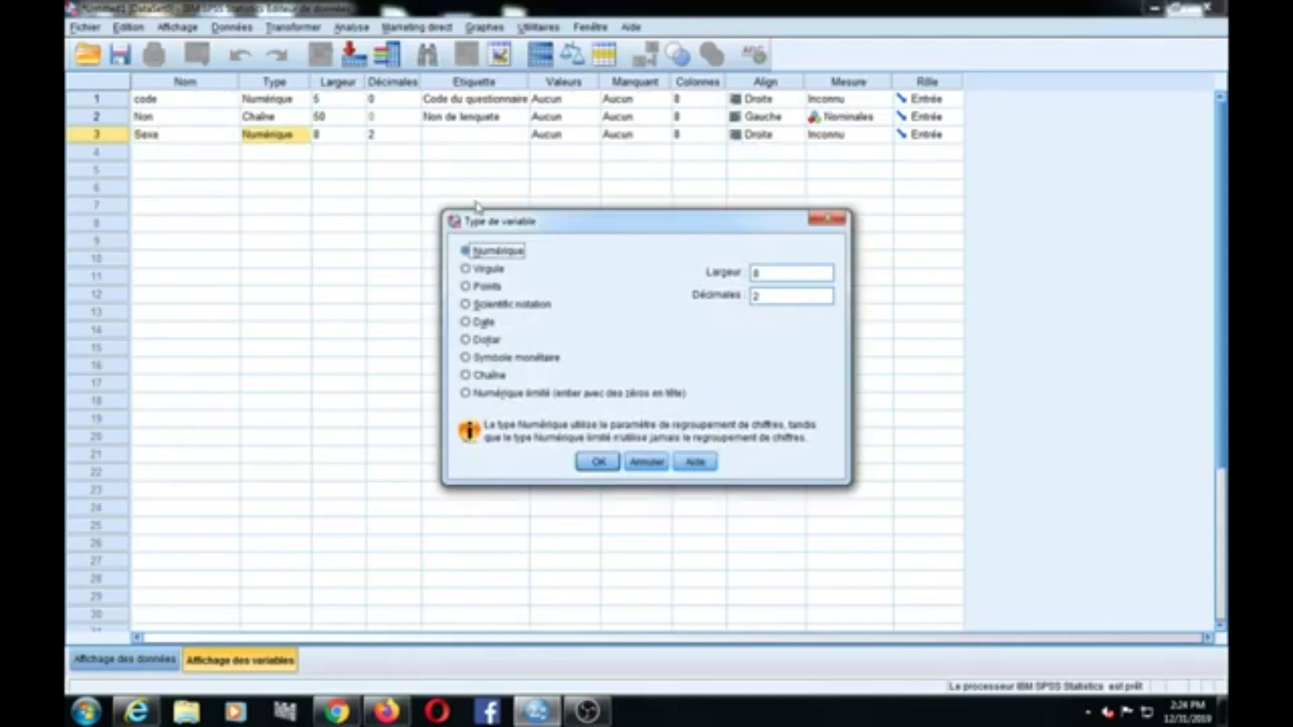
pyautogui.click(609, 465)
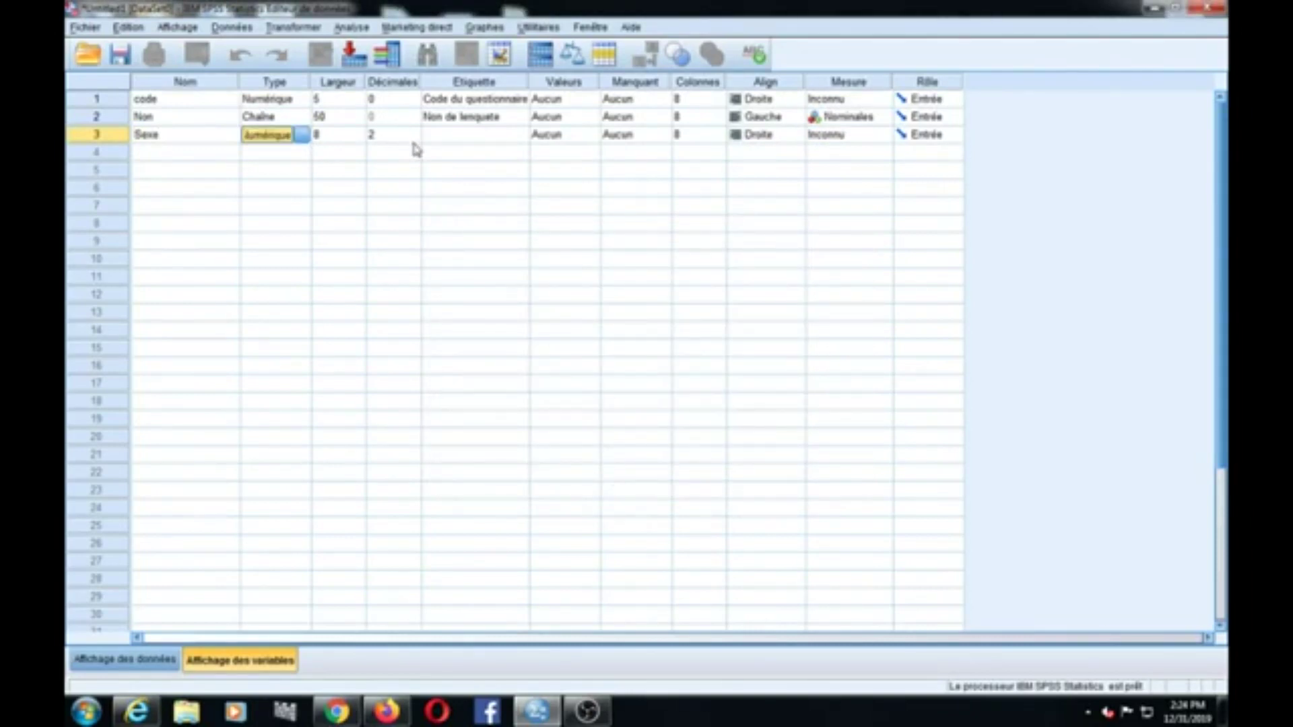
pyautogui.click(415, 140)
pyautogui.click(358, 140)
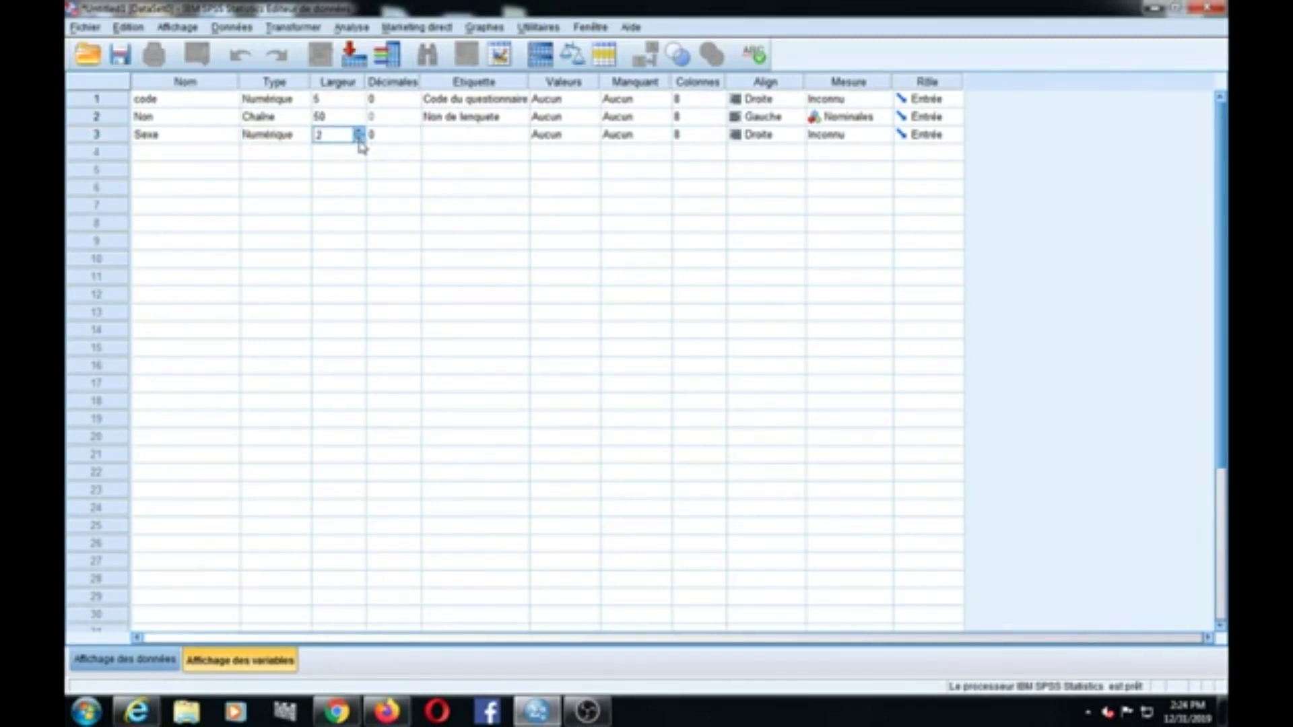
pyautogui.click(452, 141)
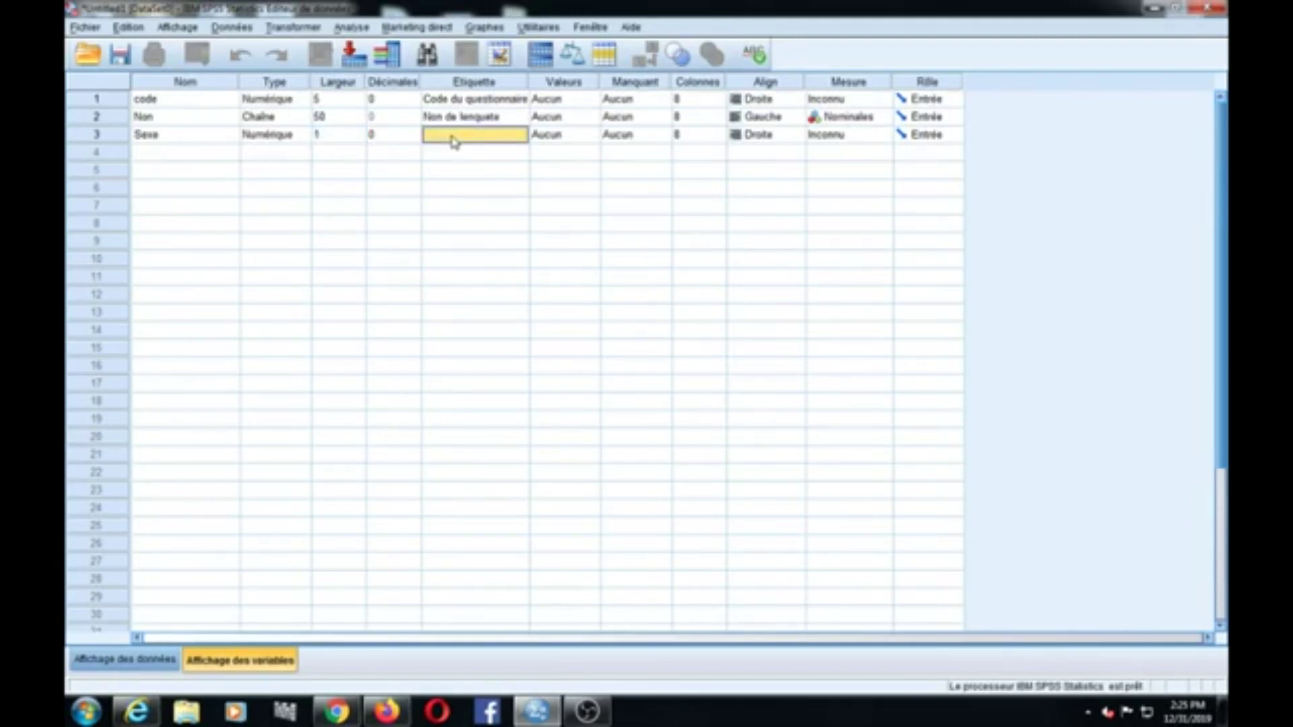
pyautogui.write('Sexe du client')
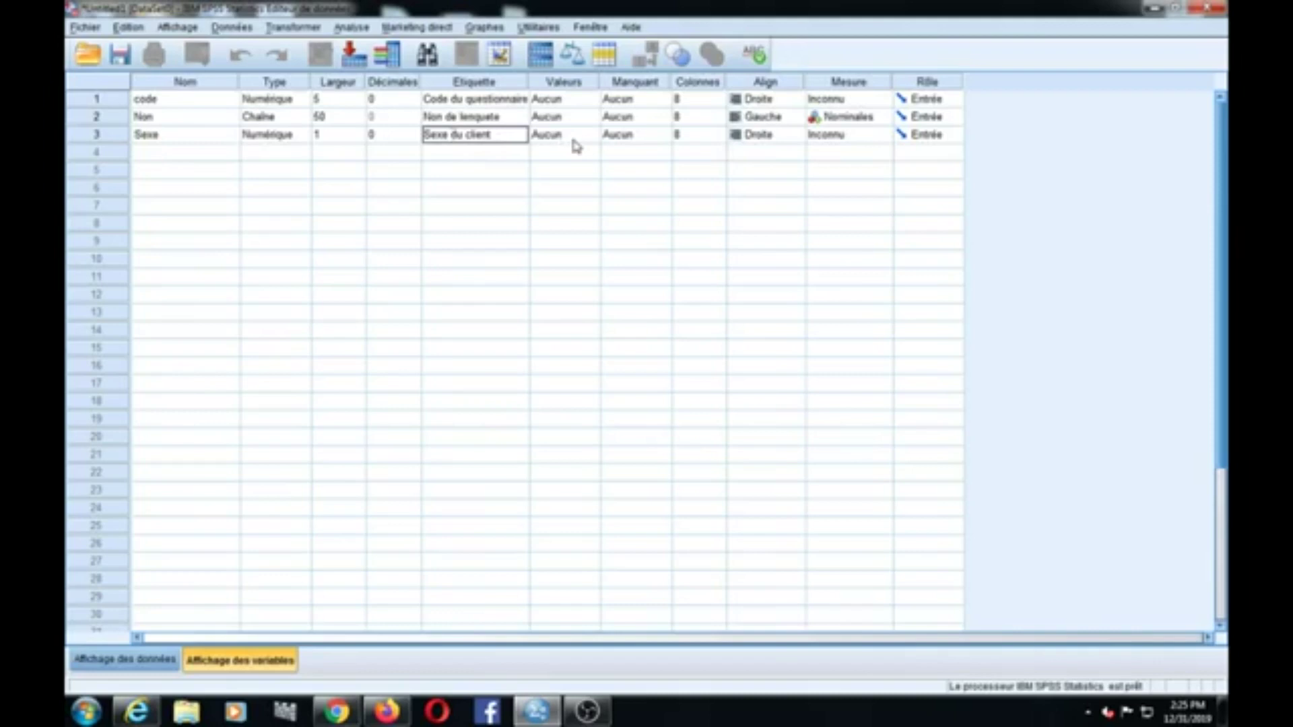
pyautogui.doubleClick(593, 143)
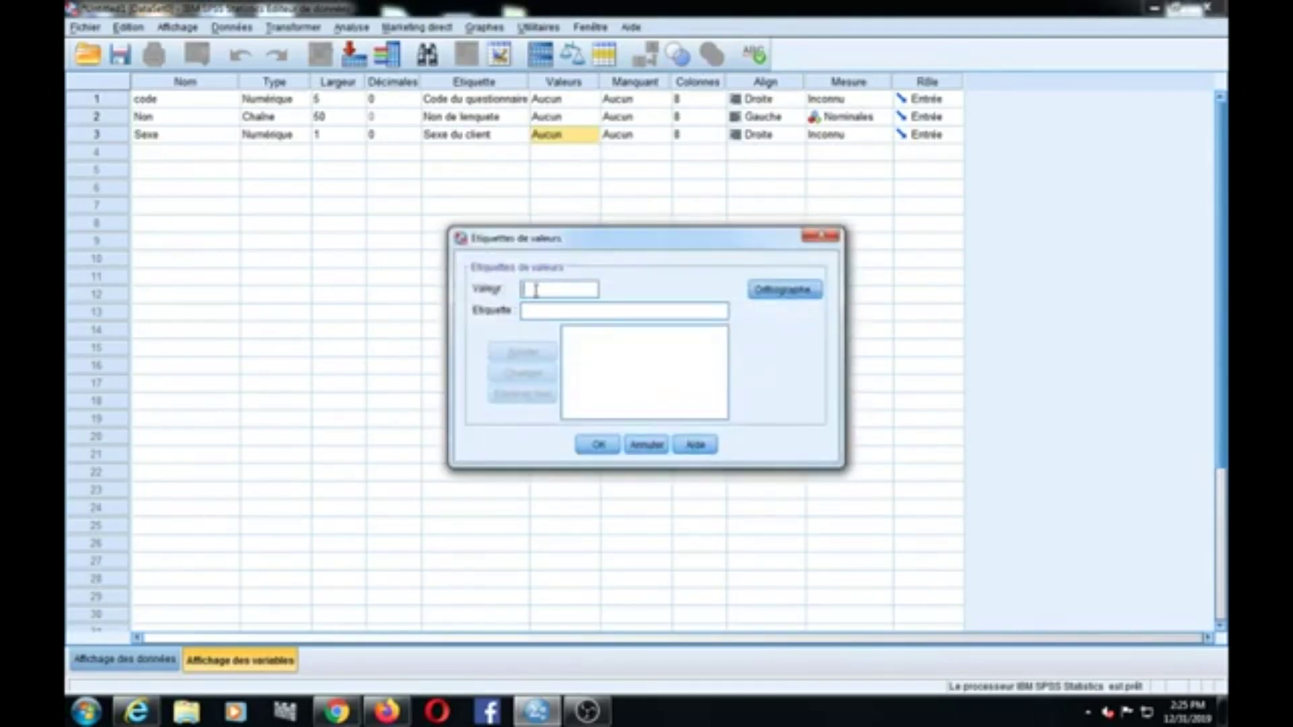
# Step: Add value labels 1 = 'masculin' and 2 = 'Feminin' to Sexe and confirm
pyautogui.write('1')
pyautogui.click(558, 312)
pyautogui.write(':qsculit')
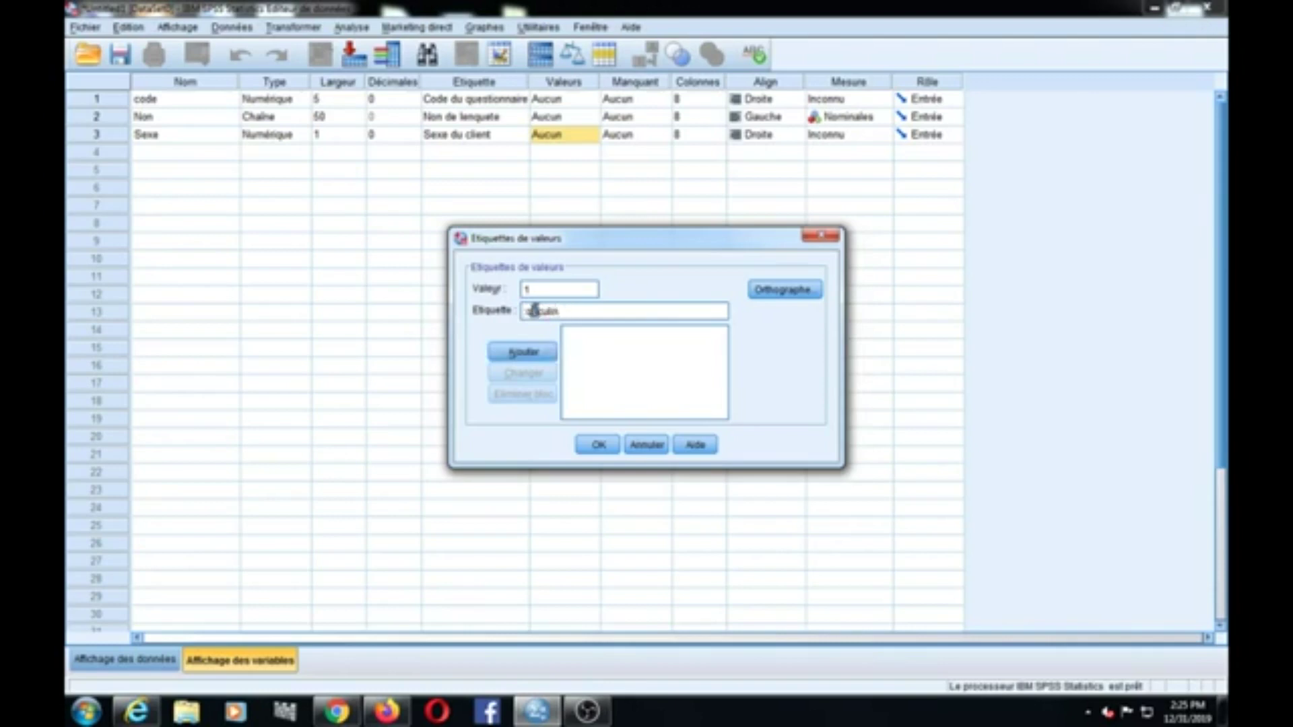
pyautogui.press('BackSpace')
pyautogui.press('BackSpace')
pyautogui.press('BackSpace')
pyautogui.write('mas')
pyautogui.click(524, 355)
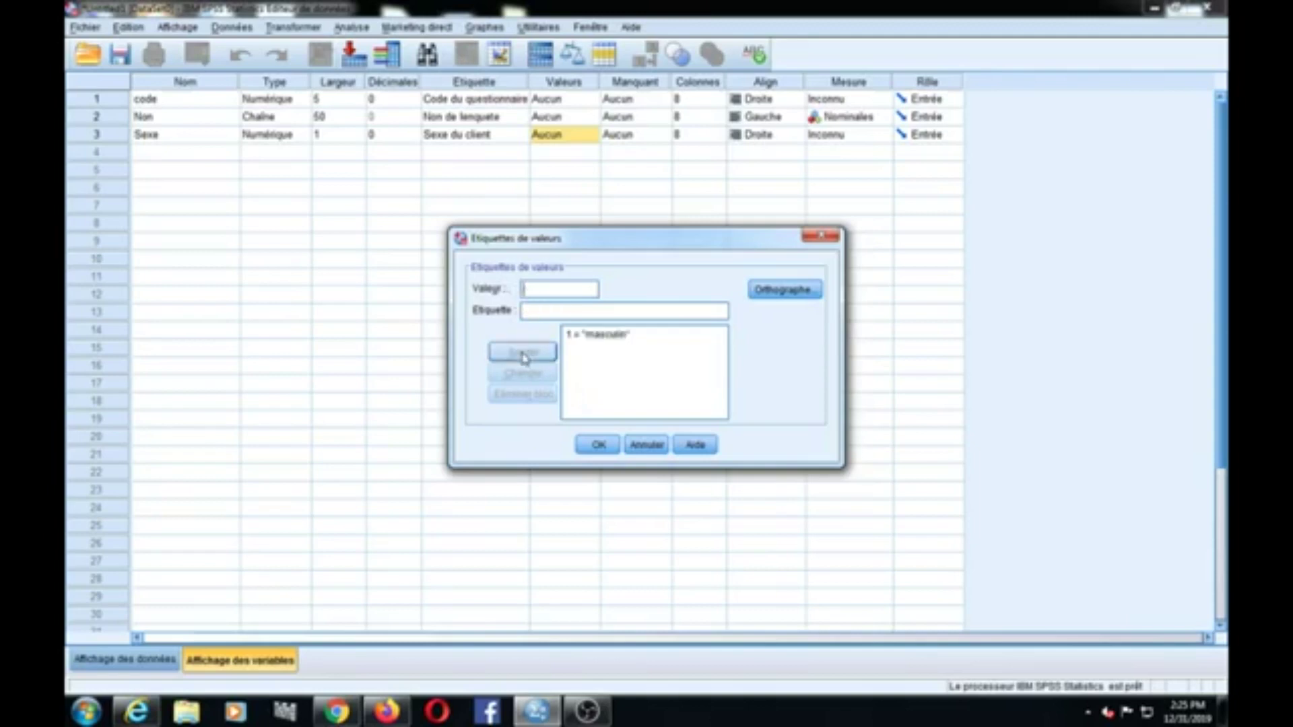
pyautogui.click(535, 288)
pyautogui.write('2')
pyautogui.click(530, 314)
pyautogui.write('Feminin')
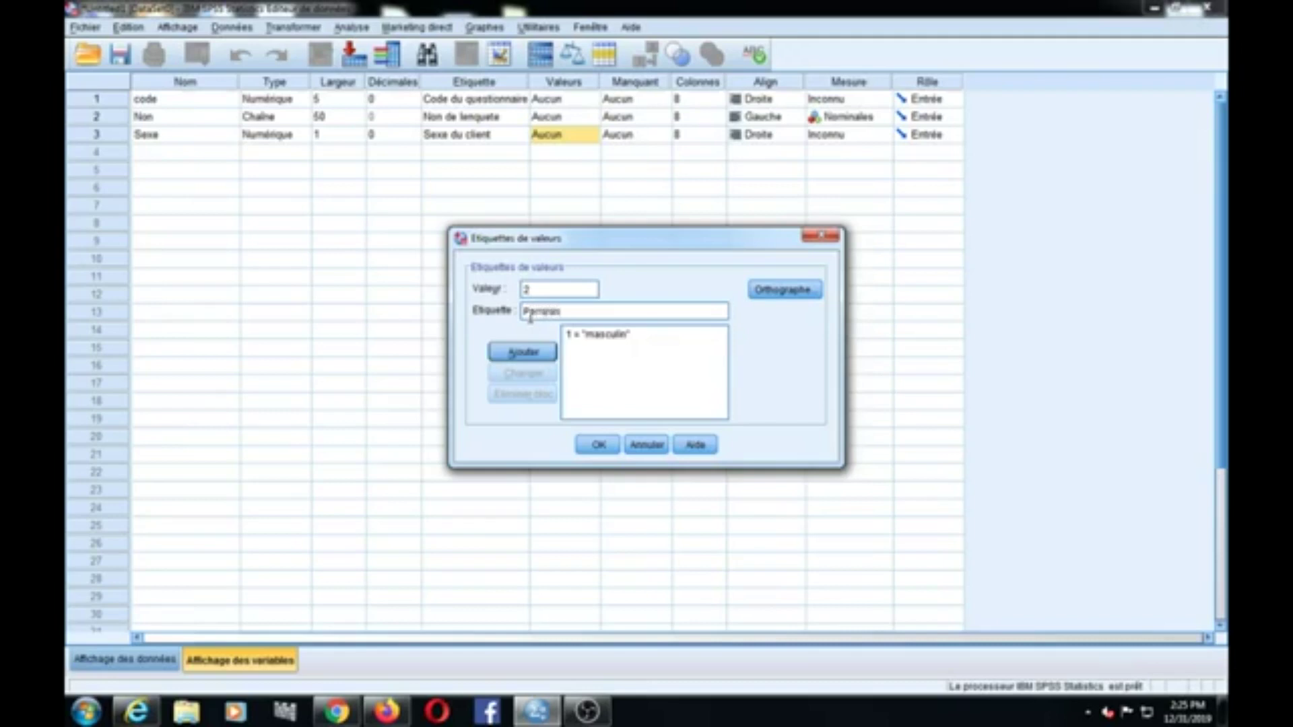
pyautogui.click(537, 355)
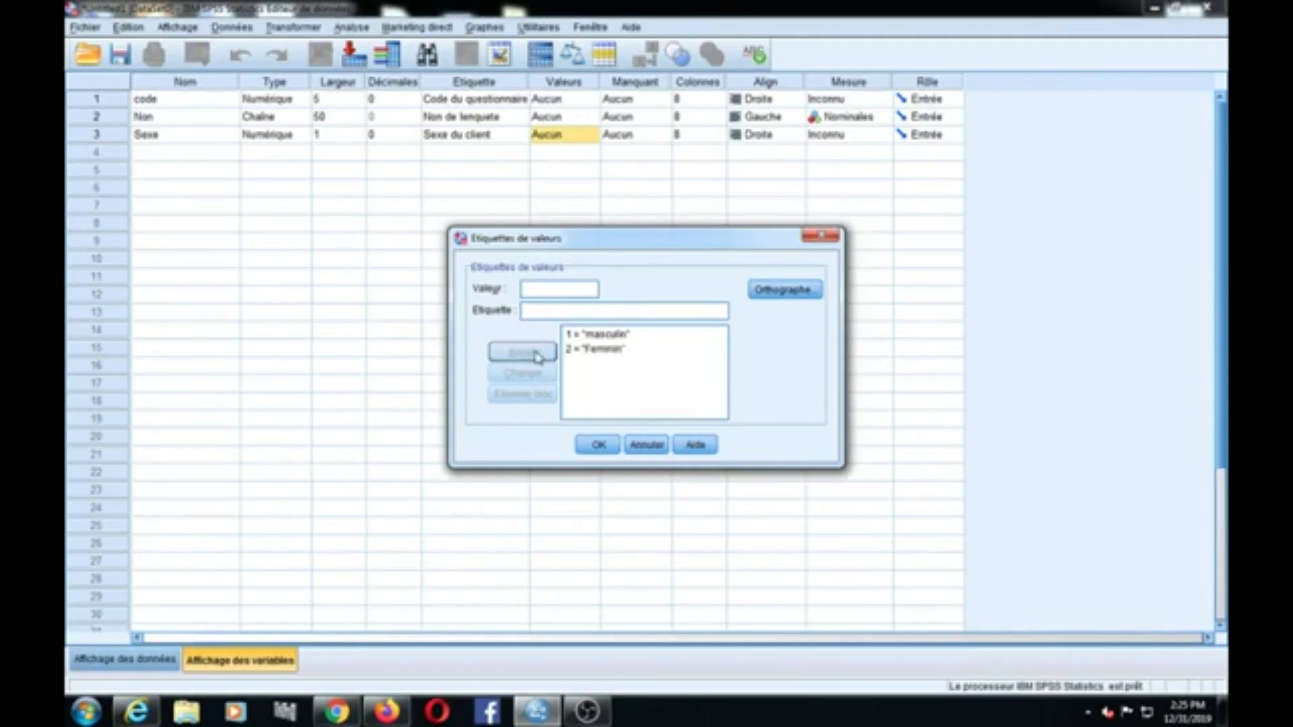
pyautogui.click(599, 446)
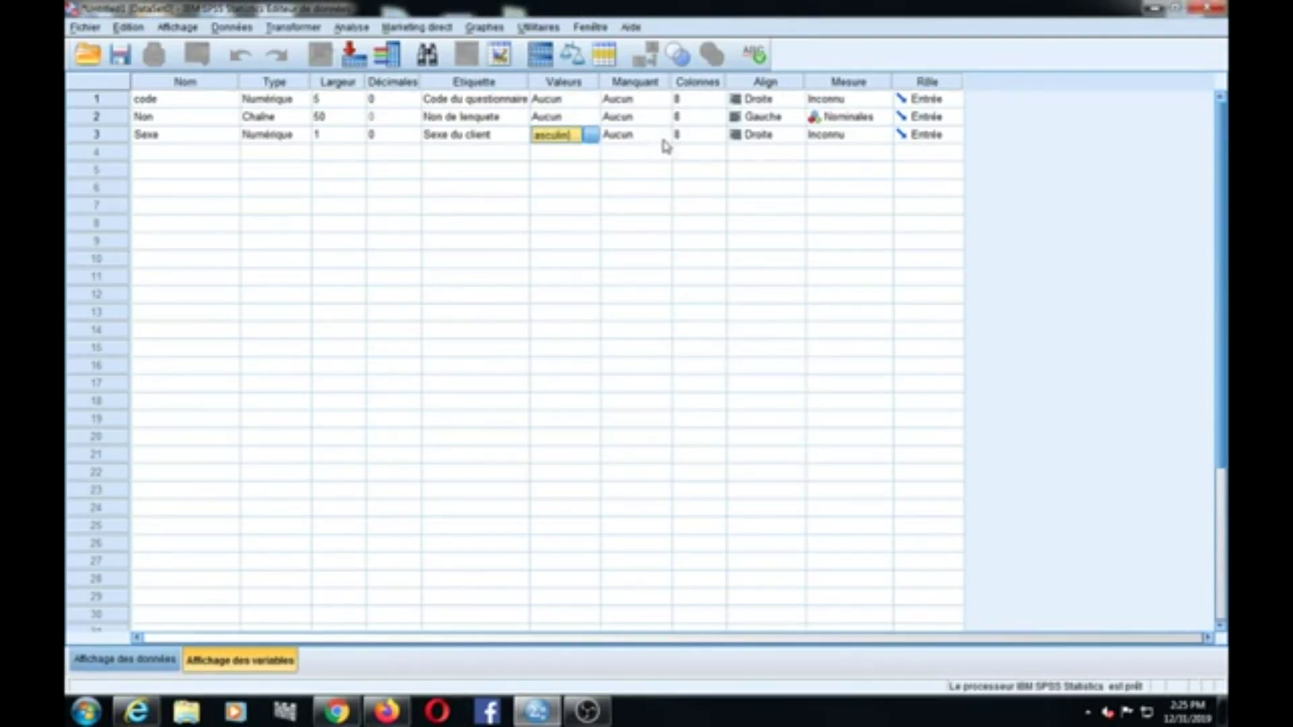
# Step: Add a row 4 numeric variable 'Age' and set its width to 5
pyautogui.click(180, 160)
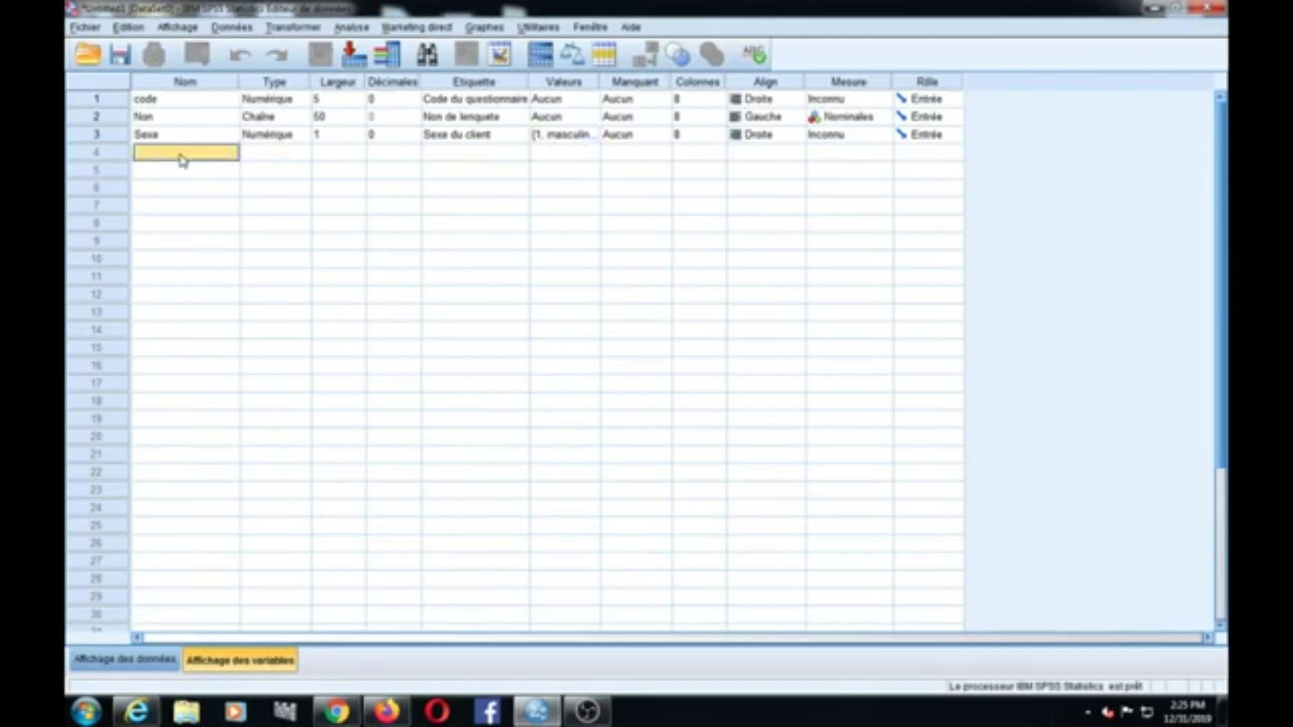
pyautogui.write('Q')
pyautogui.press('BackSpace')
pyautogui.write('Age')
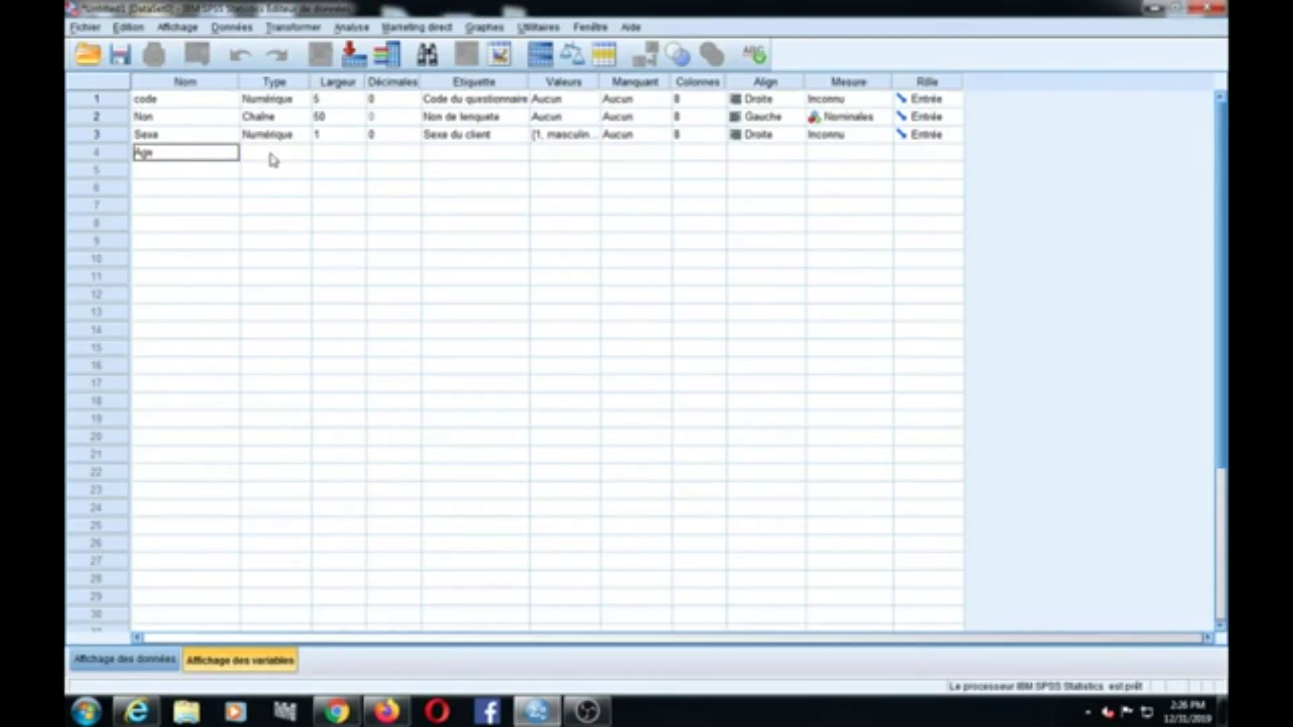
pyautogui.click(274, 157)
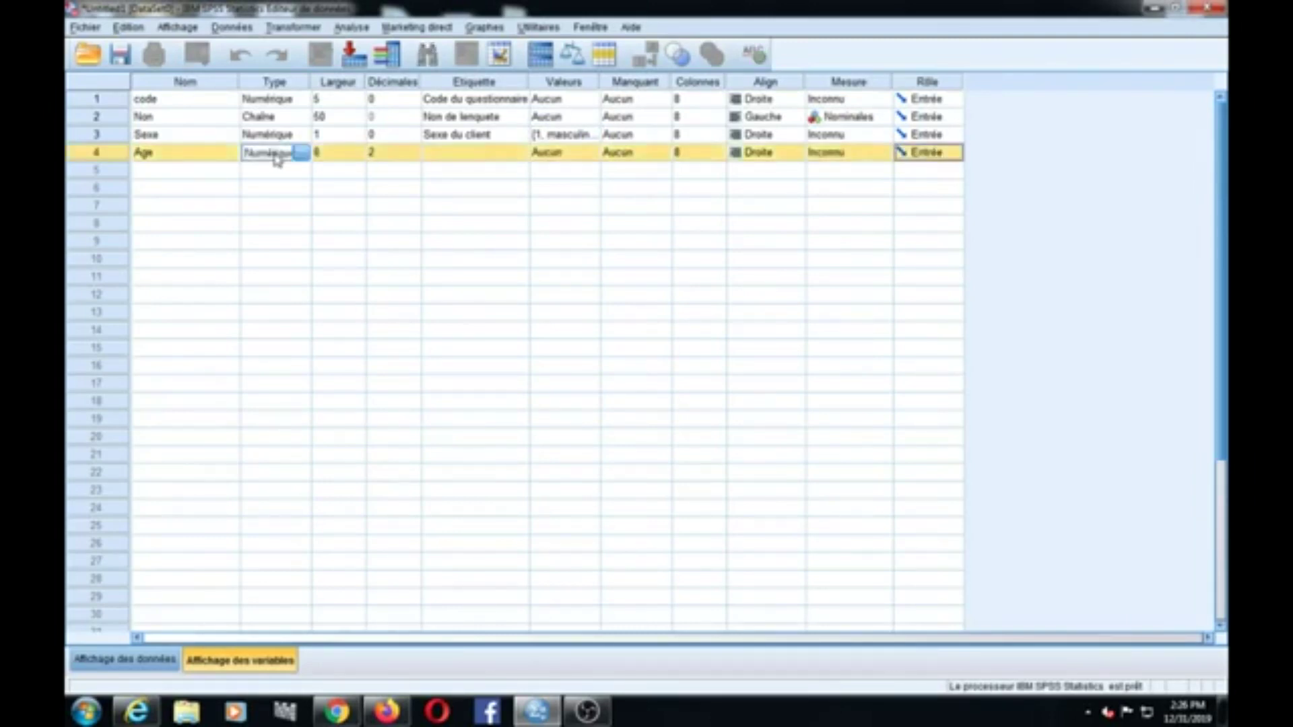
pyautogui.click(359, 153)
pyautogui.click(359, 150)
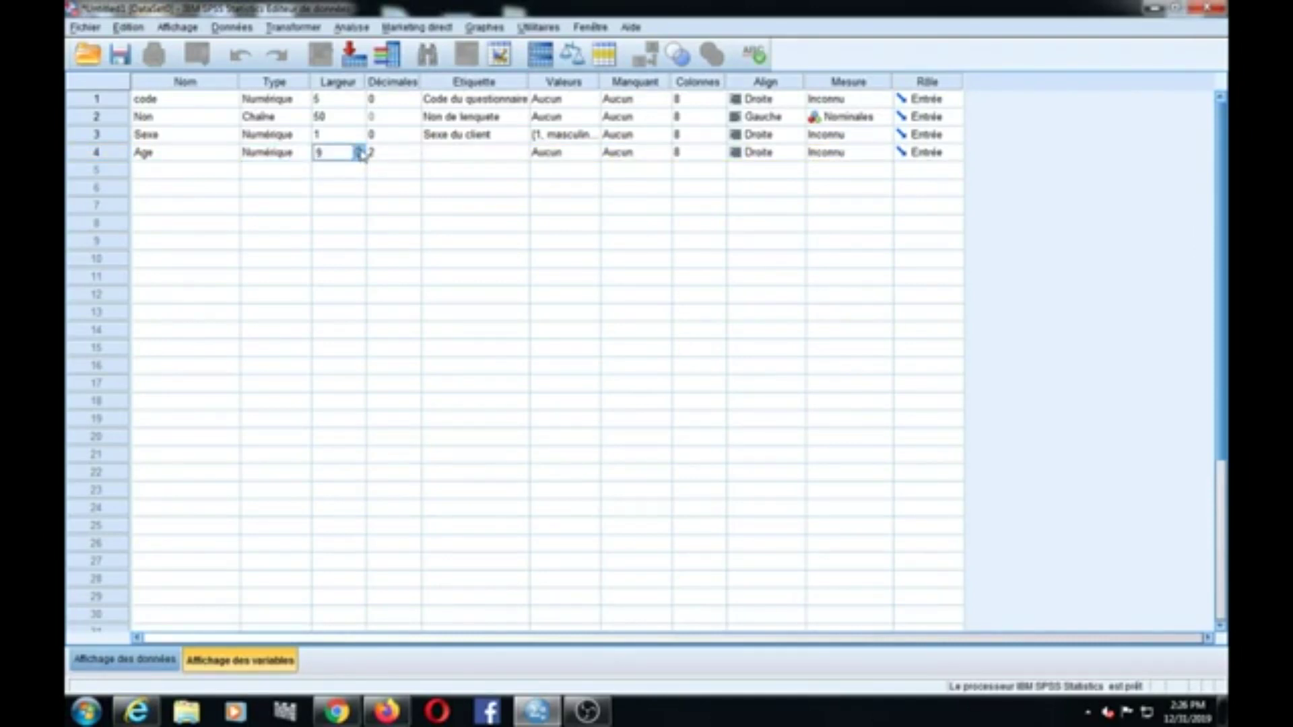
pyautogui.click(359, 150)
pyautogui.click(361, 157)
pyautogui.click(360, 157)
# Step: Label the Age variable 'Age enquete'
pyautogui.click(493, 153)
pyautogui.write('Âge')
pyautogui.press('BackSpace')
pyautogui.press('BackSpace')
pyautogui.press('BackSpace')
pyautogui.write('Ag')
pyautogui.write('é')
pyautogui.press('BackSpace')
pyautogui.write('e')
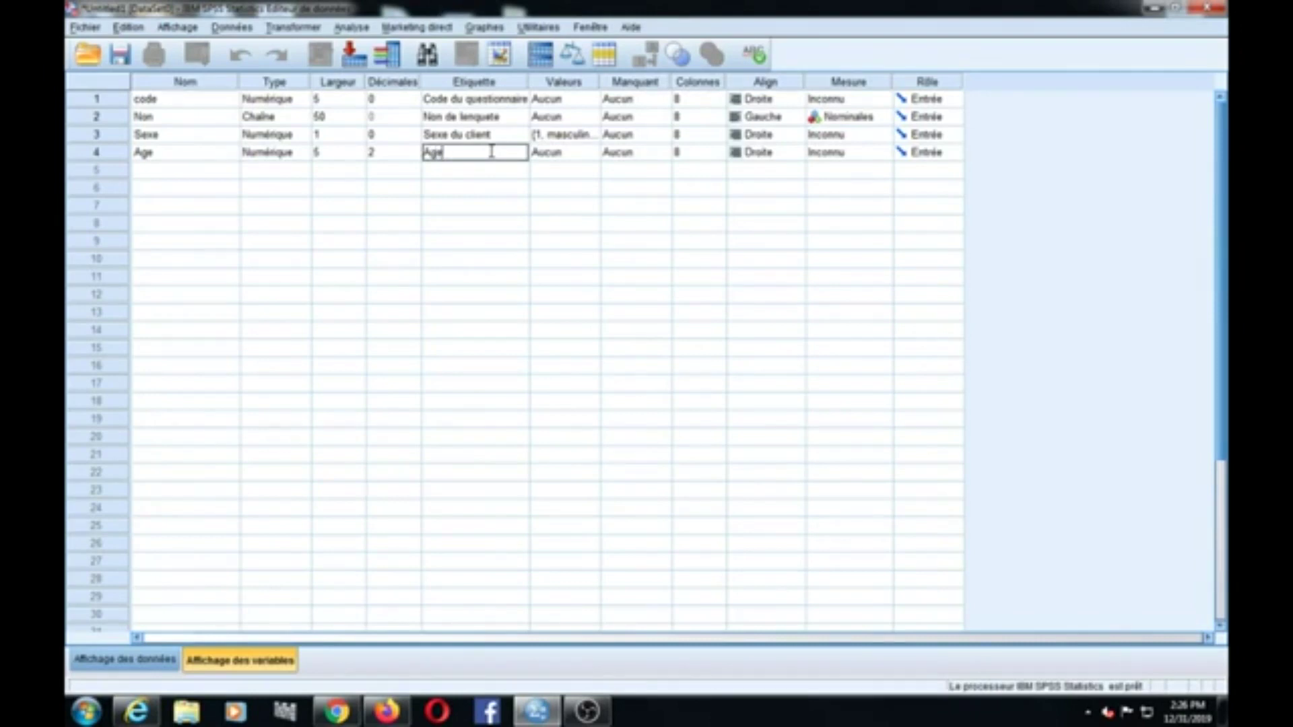
pyautogui.write(' enquete')
# Step: Leave Age without value labels, cancelling the Valeurs dialog twice
pyautogui.click(596, 160)
pyautogui.click(590, 154)
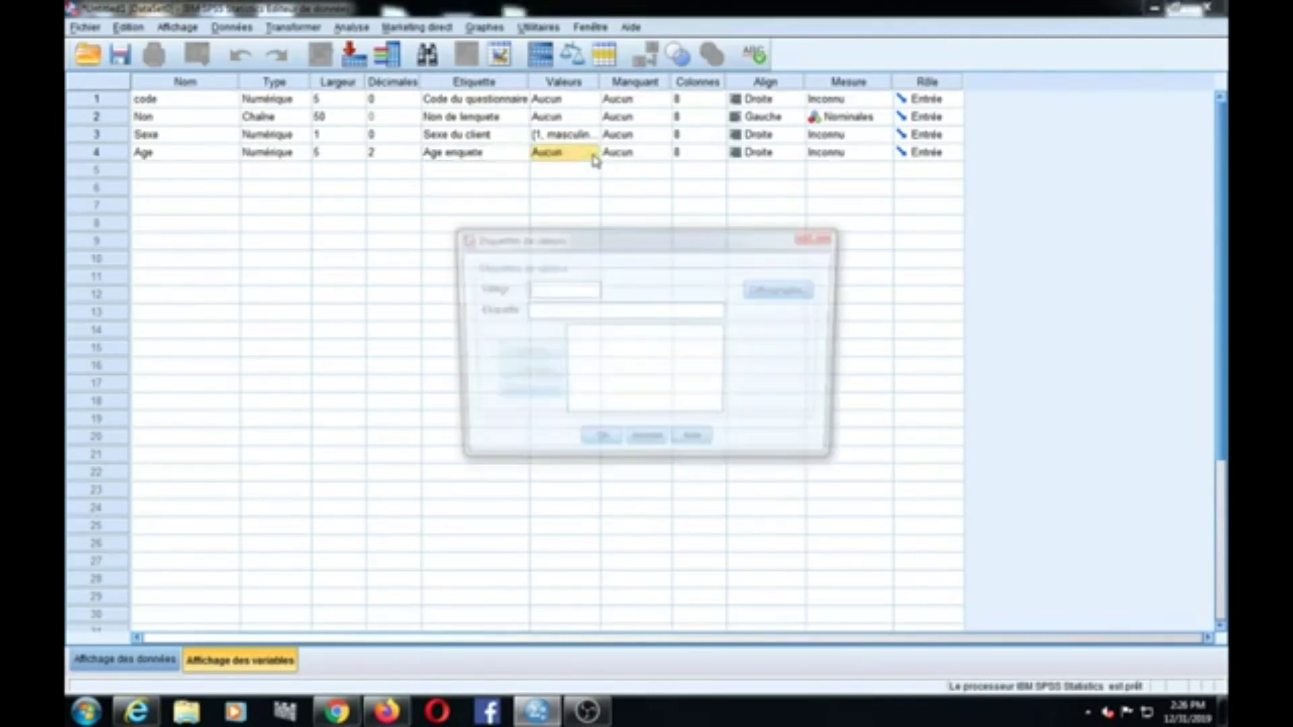
pyautogui.click(821, 237)
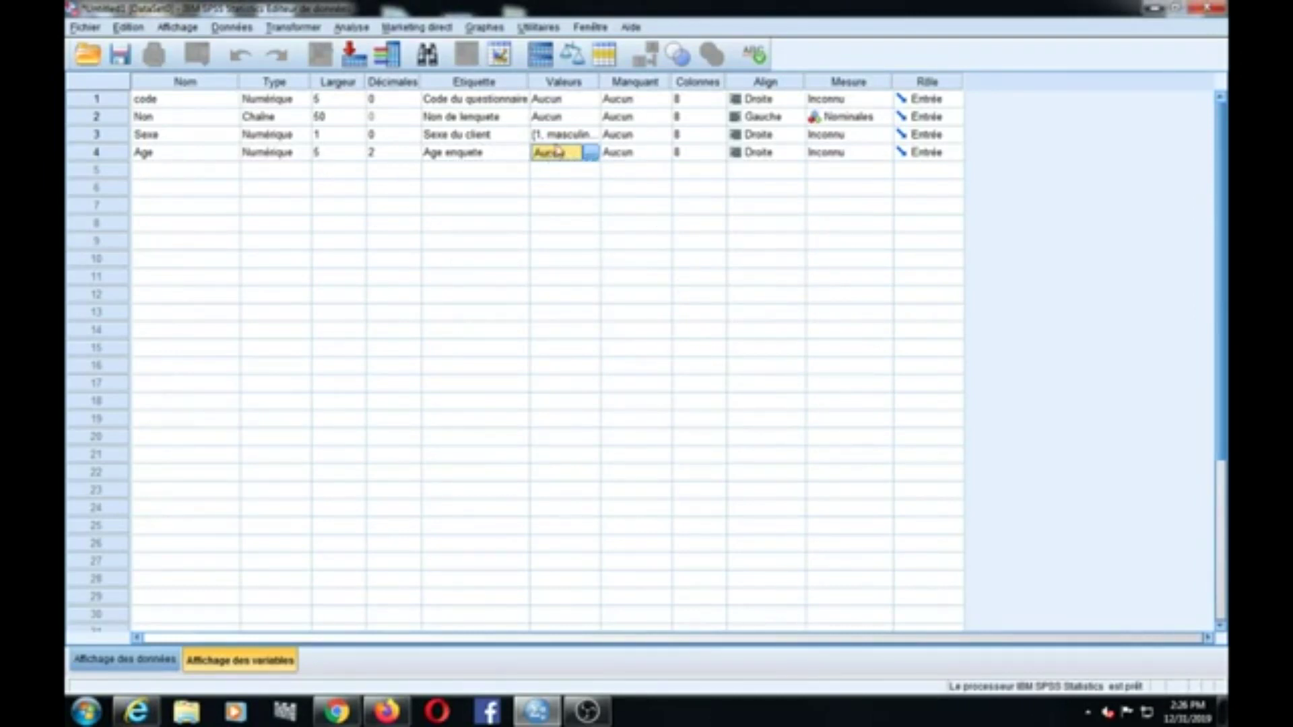
pyautogui.click(592, 155)
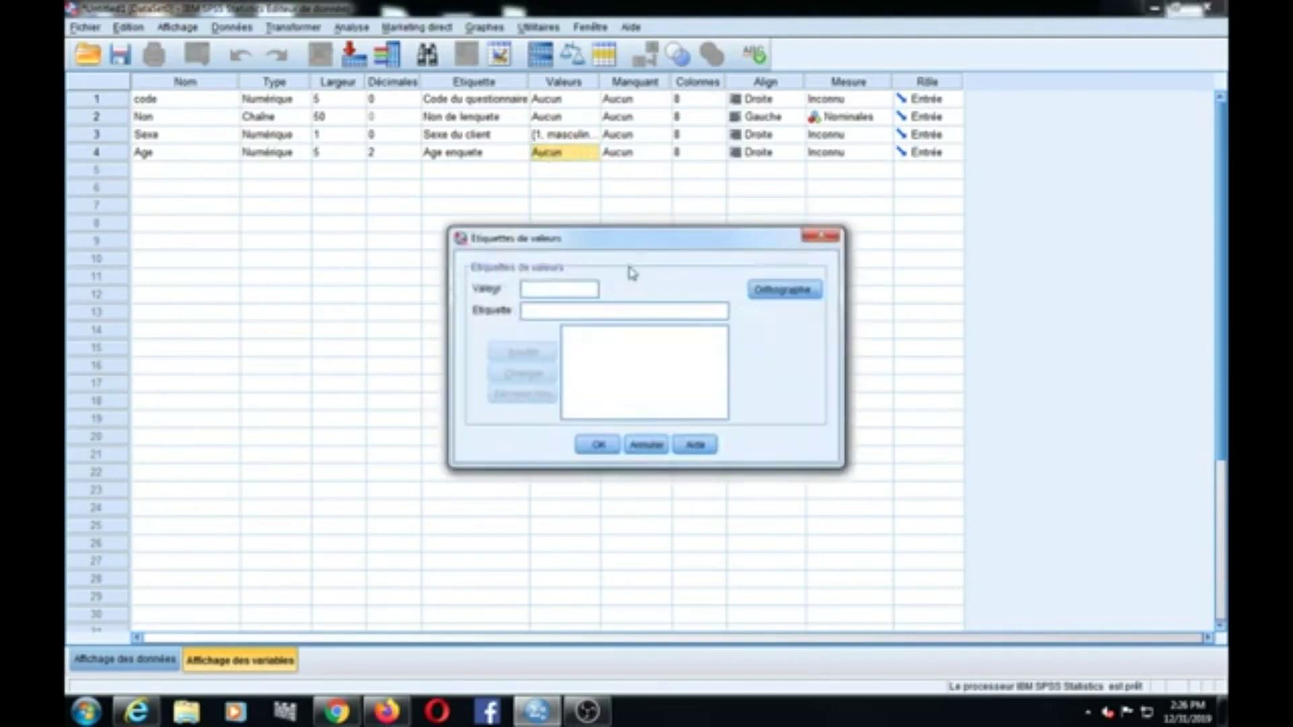
pyautogui.click(822, 237)
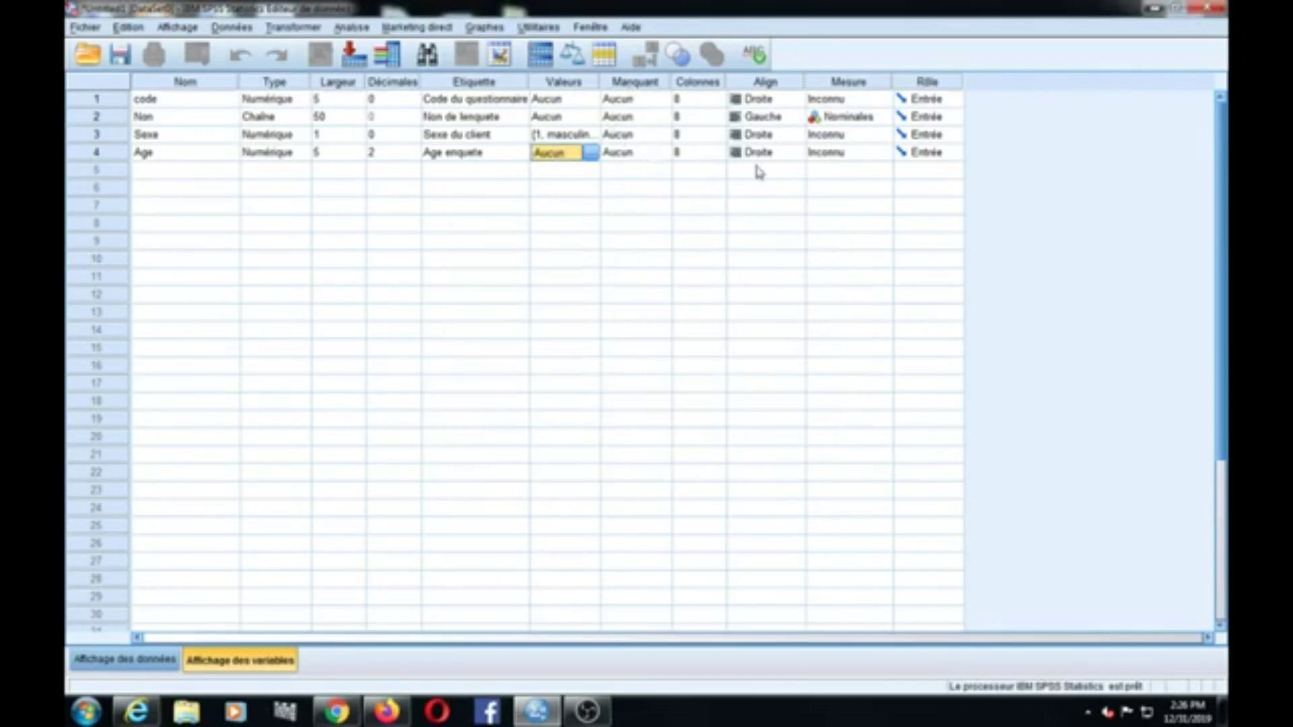
pyautogui.click(163, 172)
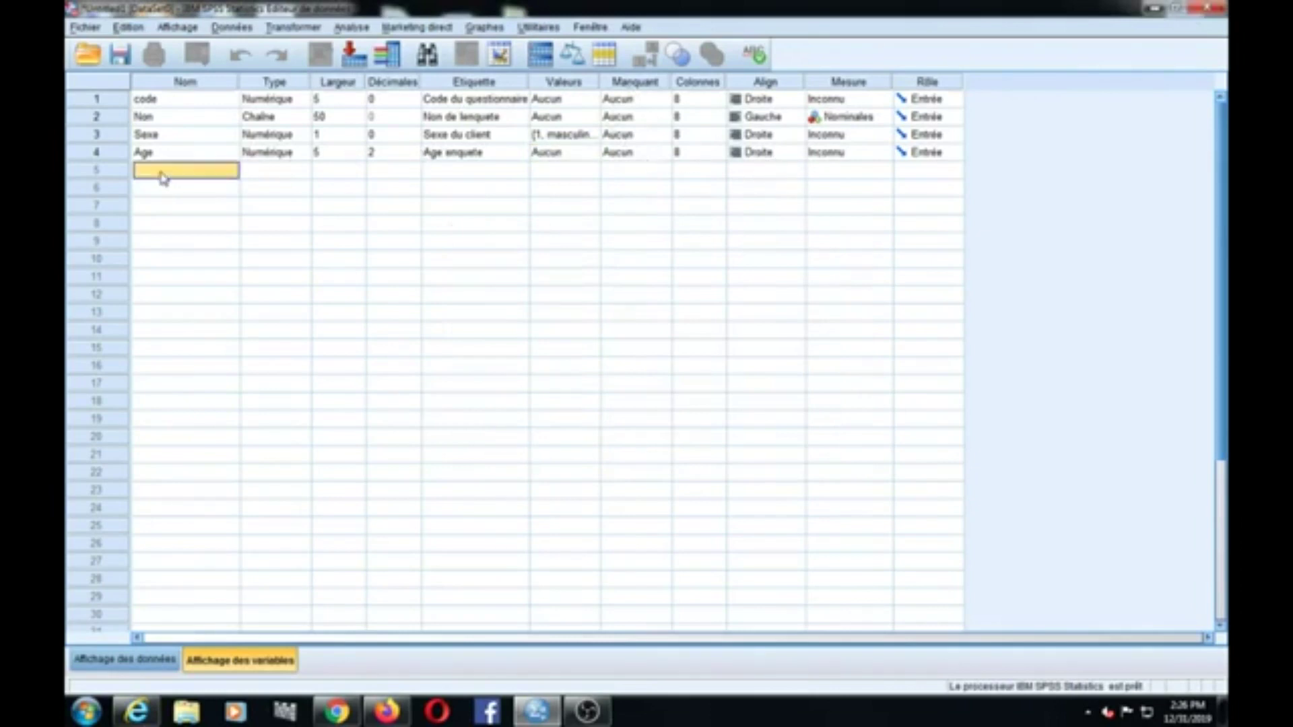
# Step: Name the row 5 variable 'geographie' and dismiss the decimals-too-large warning
pyautogui.click(161, 172)
pyautogui.write('gen')
pyautogui.write('gra')
pyautogui.write('phi')
pyautogui.write('e')
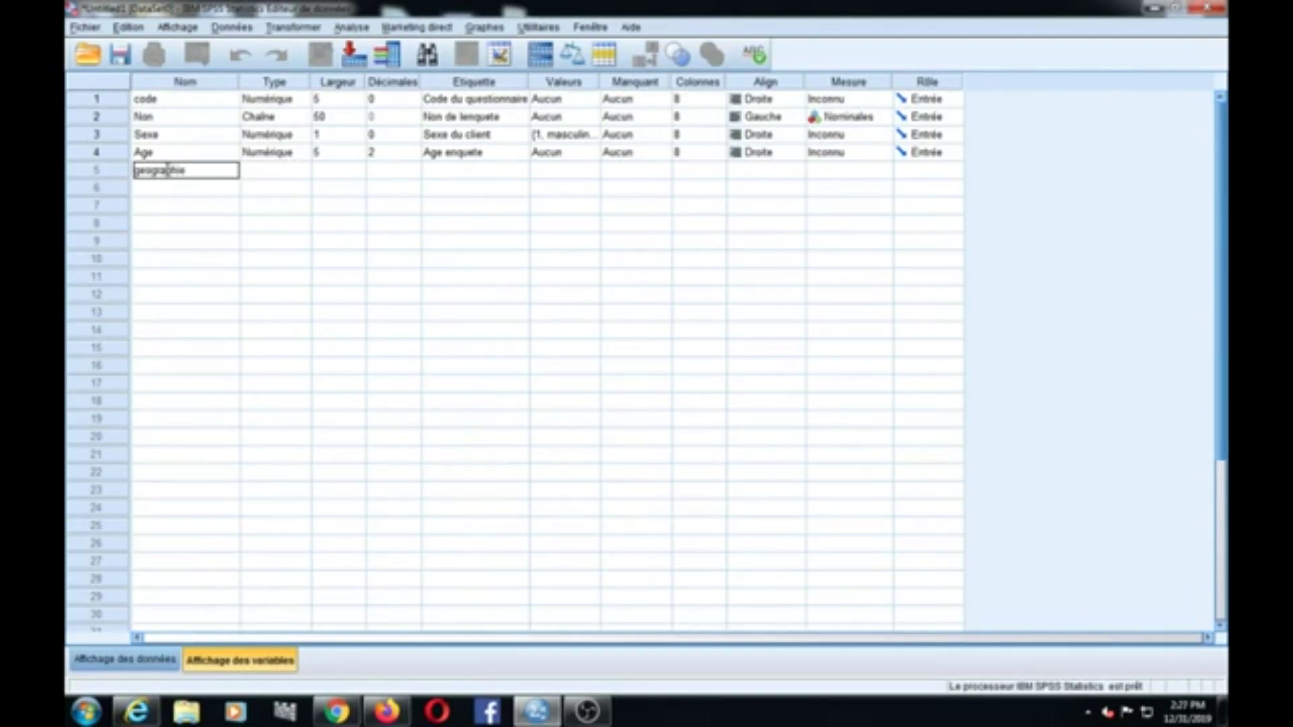
pyautogui.click(273, 172)
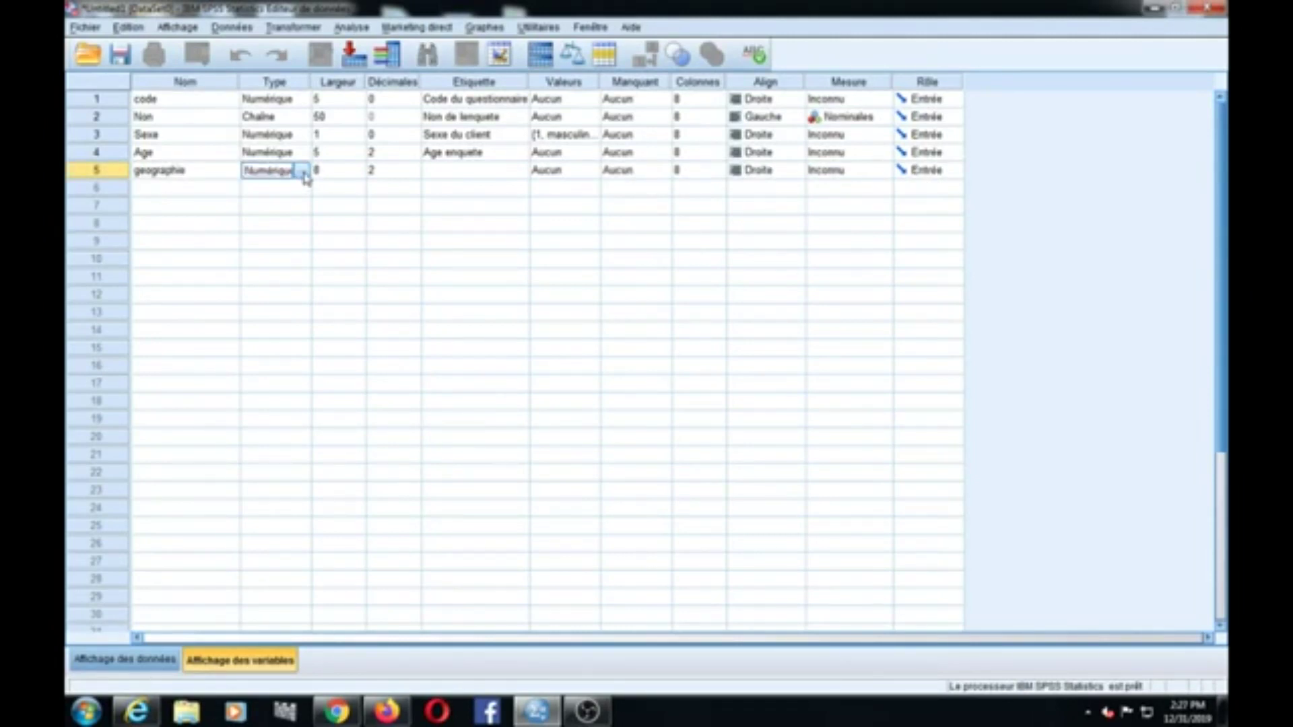
pyautogui.click(362, 167)
pyautogui.click(362, 167)
pyautogui.click(362, 176)
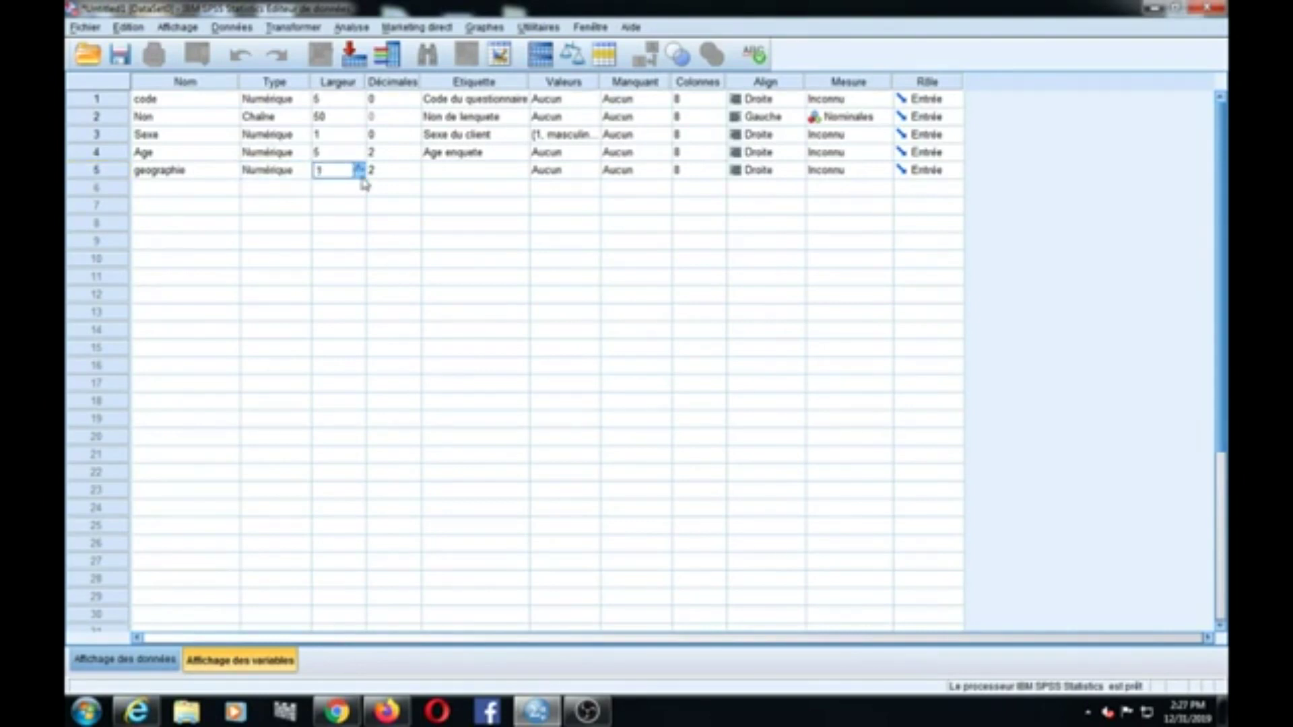
pyautogui.click(415, 177)
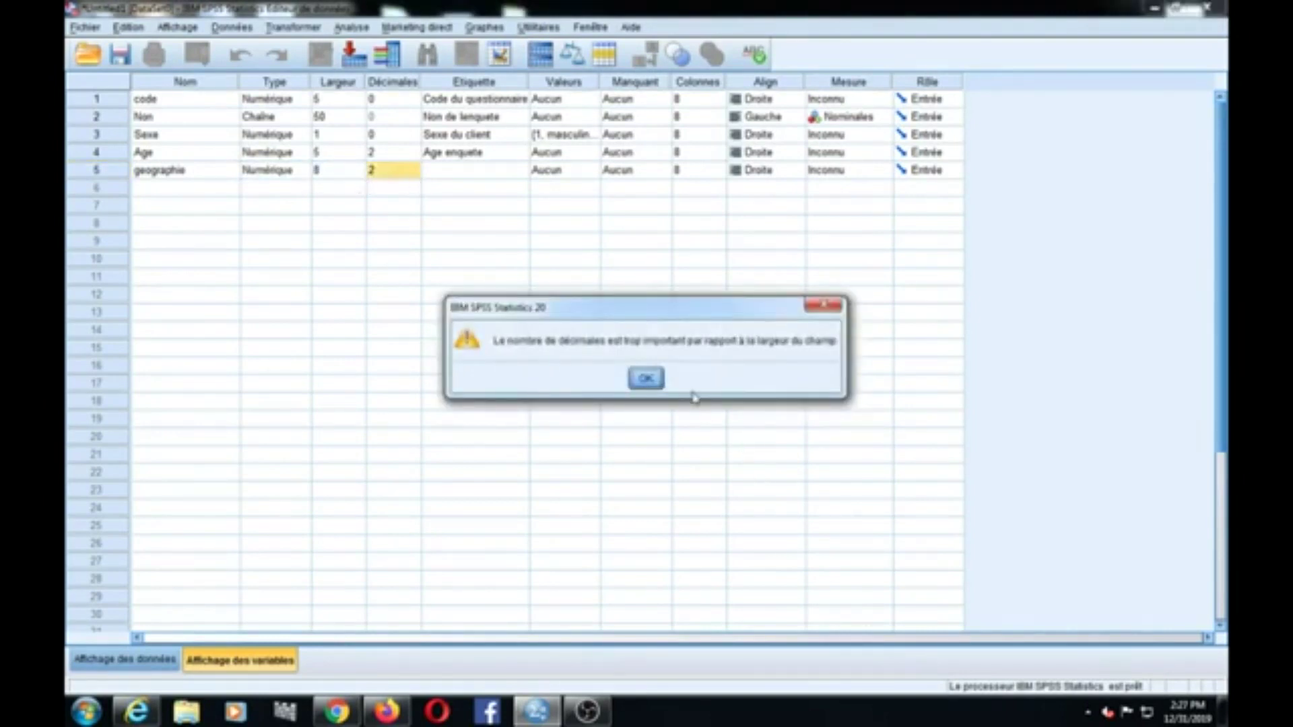
pyautogui.click(647, 390)
# Step: Set geographie's decimals to 0 and width to 1
pyautogui.click(412, 170)
pyautogui.click(416, 173)
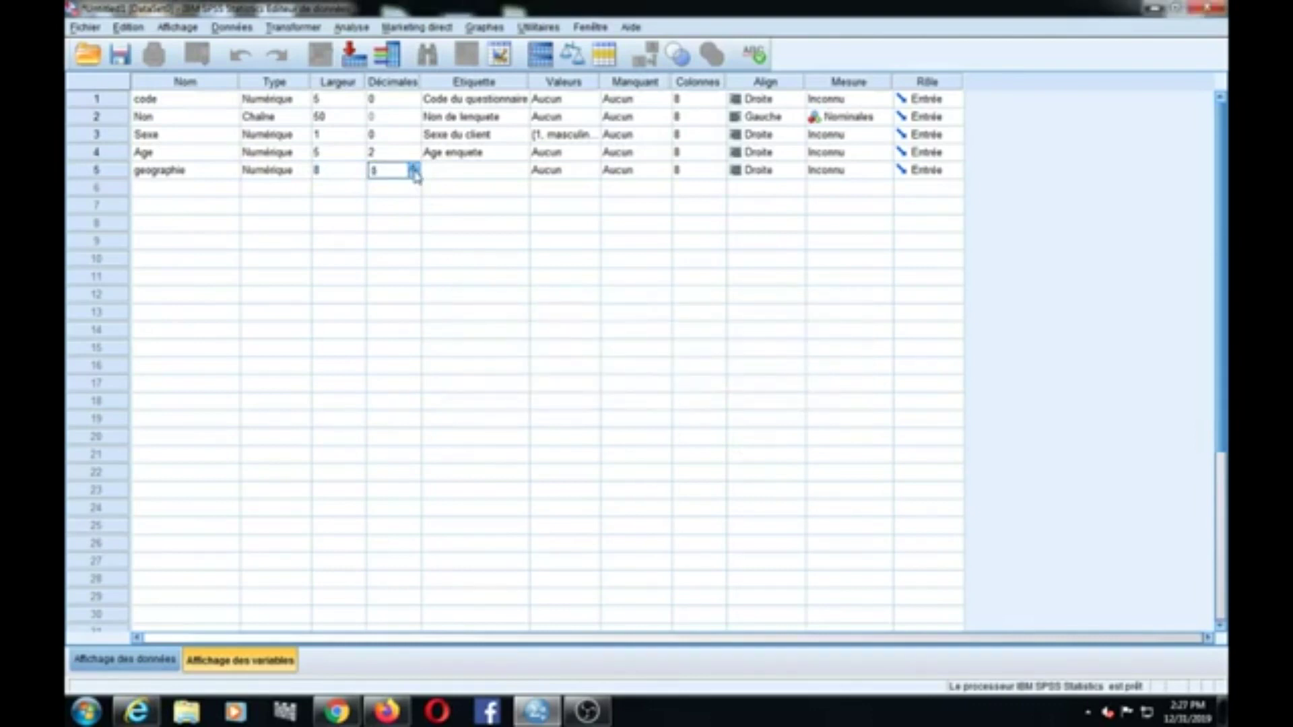
pyautogui.click(357, 174)
pyautogui.click(359, 176)
pyautogui.click(360, 176)
pyautogui.click(360, 176)
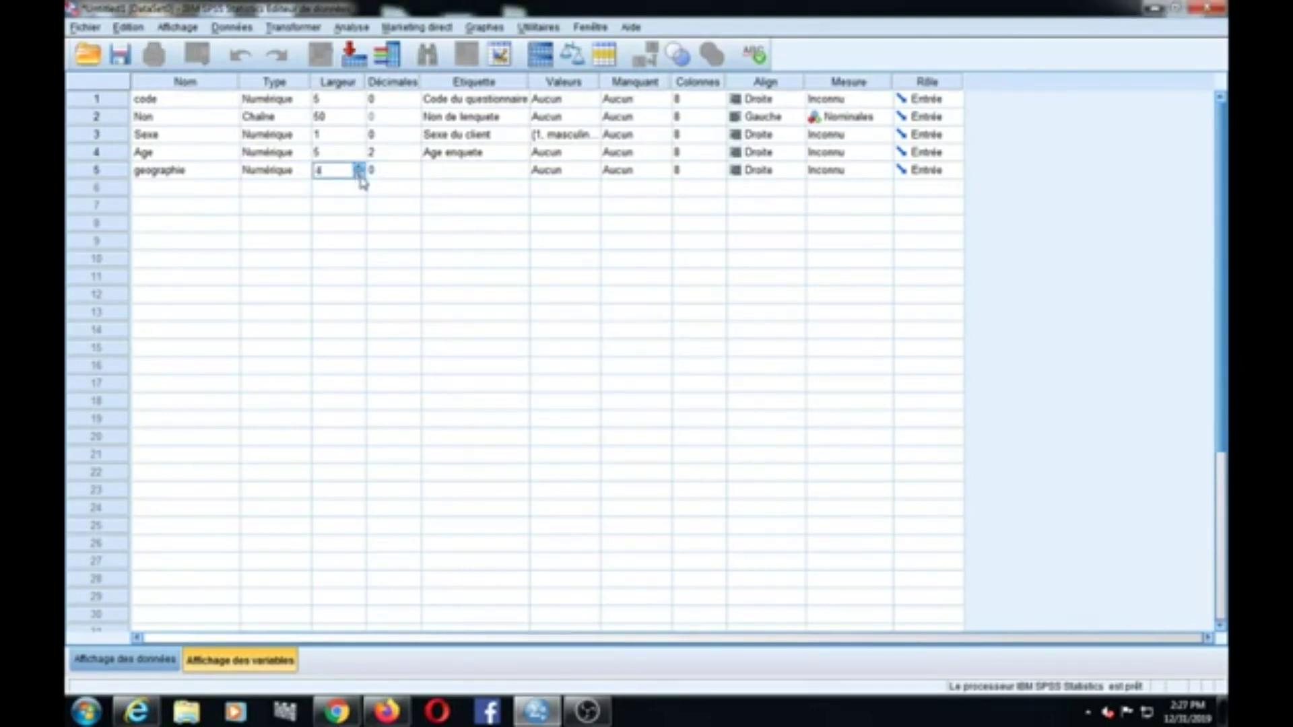
pyautogui.click(408, 177)
pyautogui.click(451, 179)
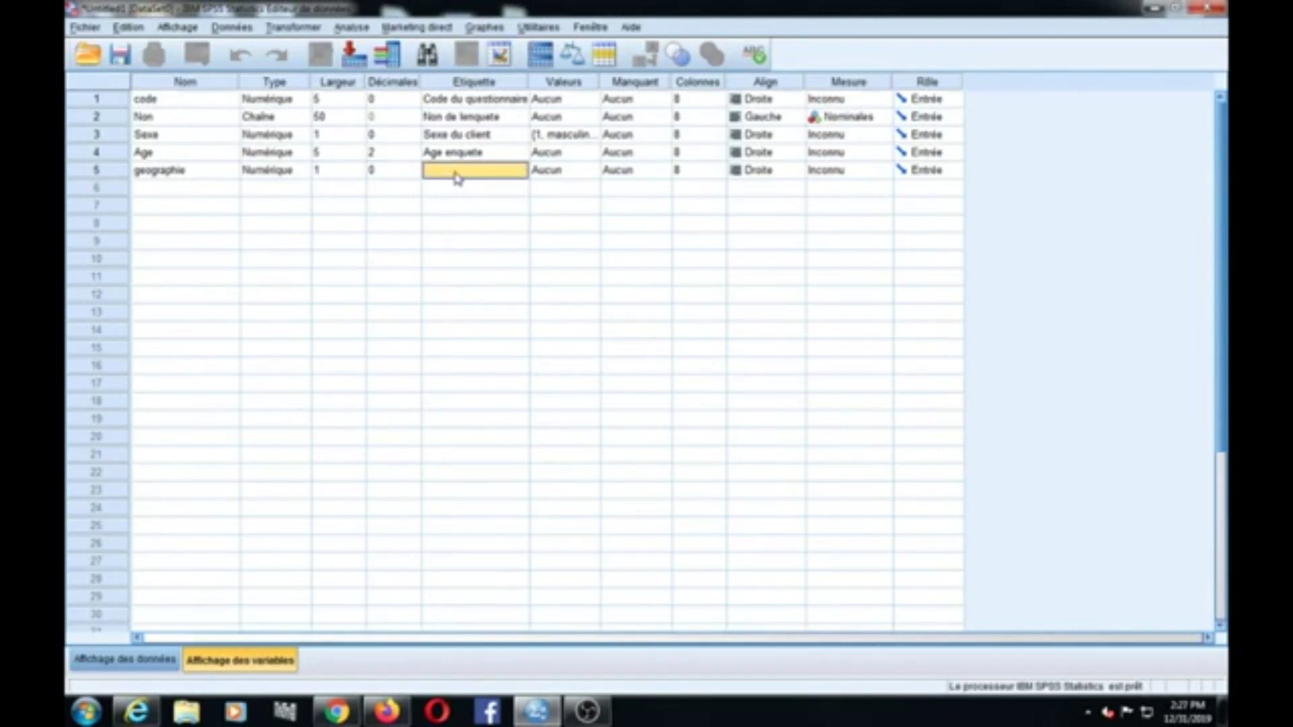
# Step: Type 'situation geographique du client' as geographie's label
pyautogui.click(456, 174)
pyautogui.write('sit')
pyautogui.write('tion geographique')
pyautogui.press('BackSpace')
pyautogui.press('BackSpace')
pyautogui.press('BackSpace')
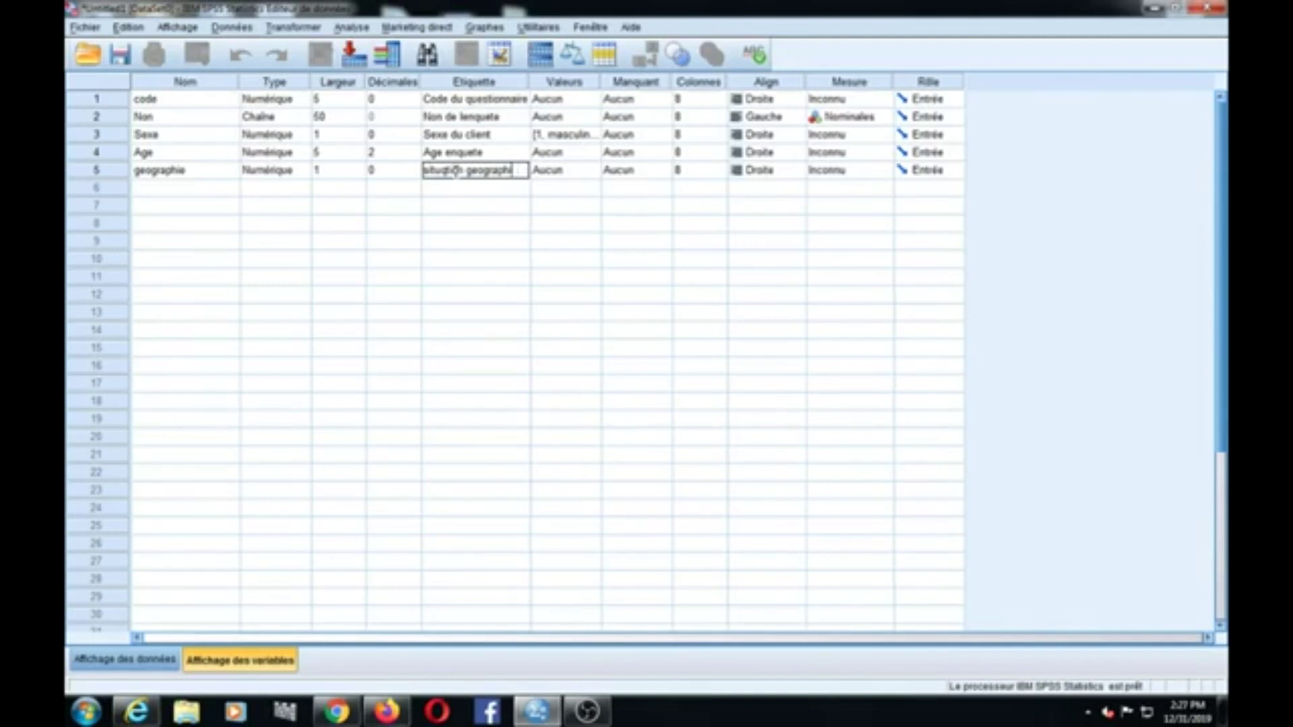
pyautogui.write('que du c')
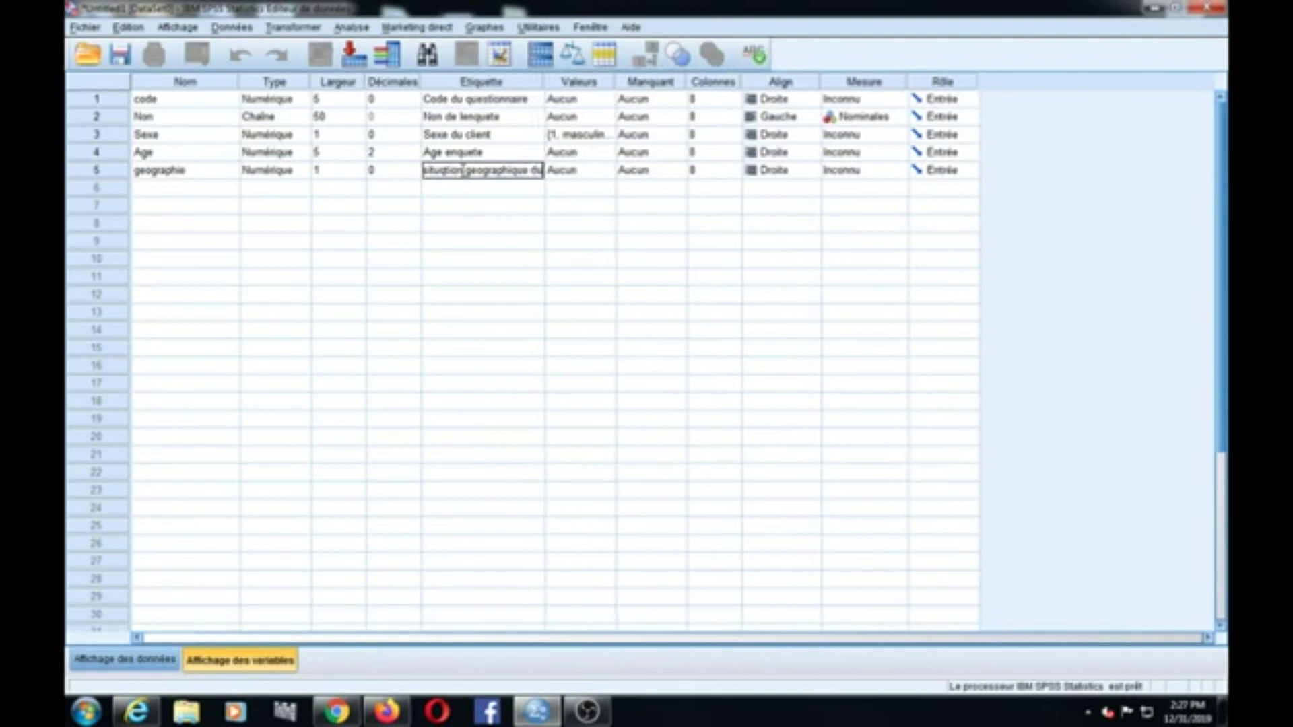
pyautogui.write('lient')
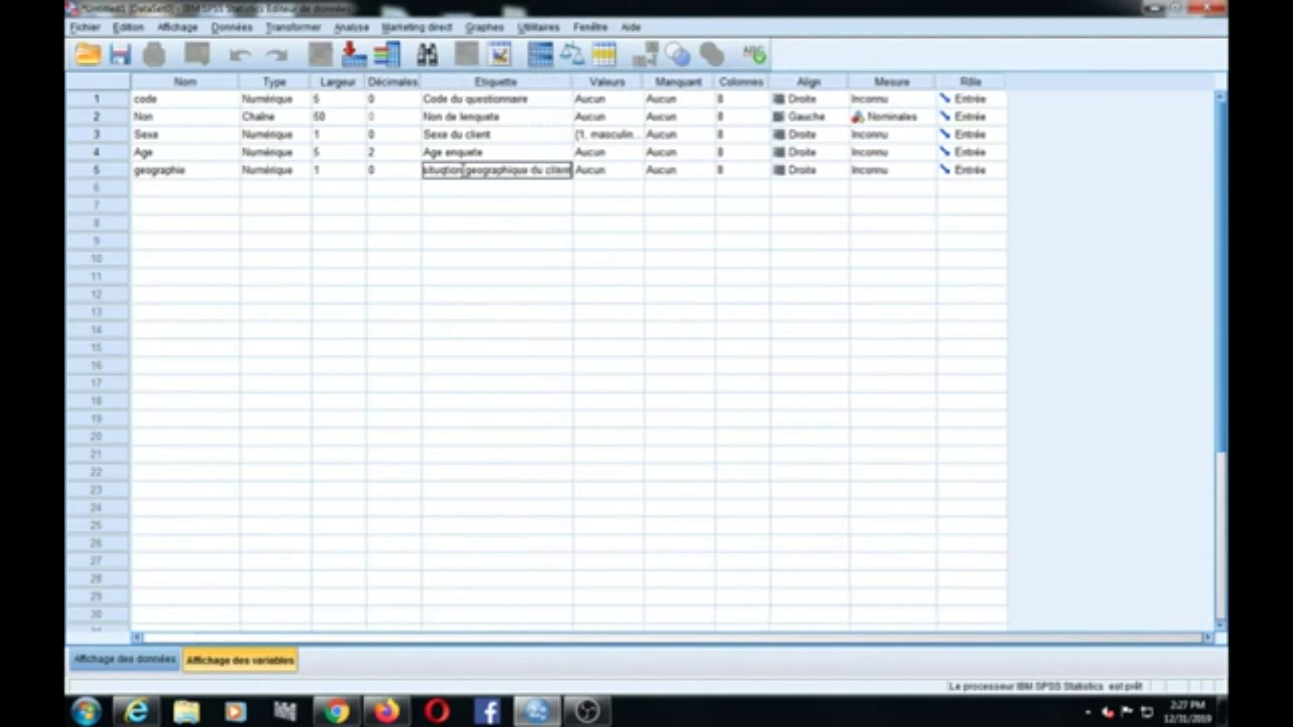
pyautogui.doubleClick(641, 174)
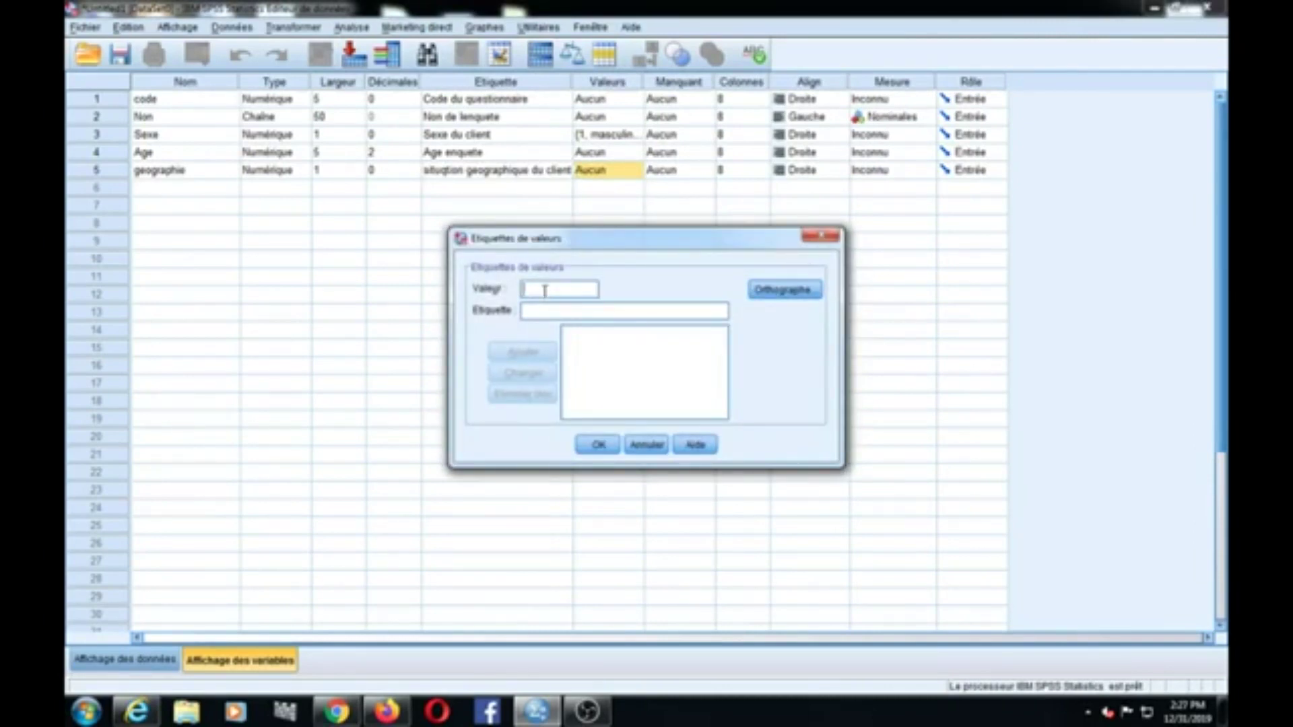
# Step: Add geographie value labels 1 = Yaoude and 2 = Douala
pyautogui.write('1')
pyautogui.click(540, 314)
pyautogui.write('U')
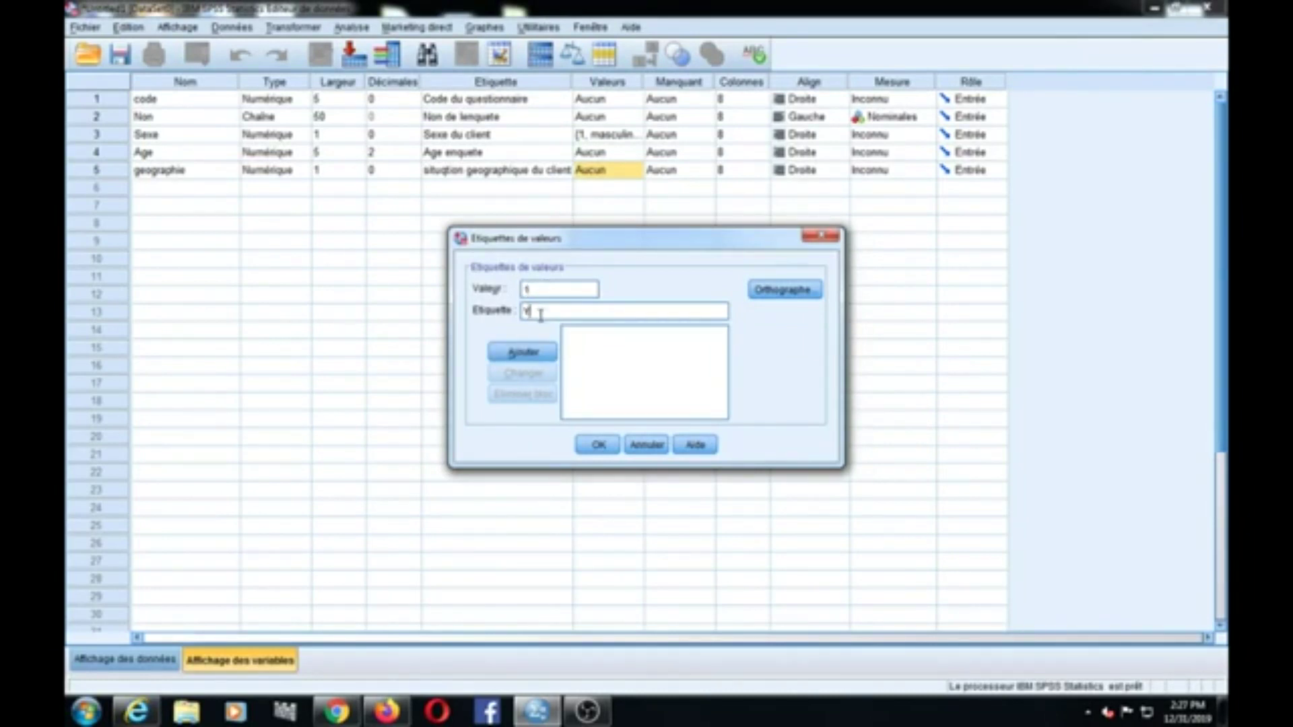
pyautogui.write('aoun')
pyautogui.press('BackSpace')
pyautogui.press('BackSpace')
pyautogui.press('BackSpace')
pyautogui.press('BackSpace')
pyautogui.write('aounde')
pyautogui.click(522, 352)
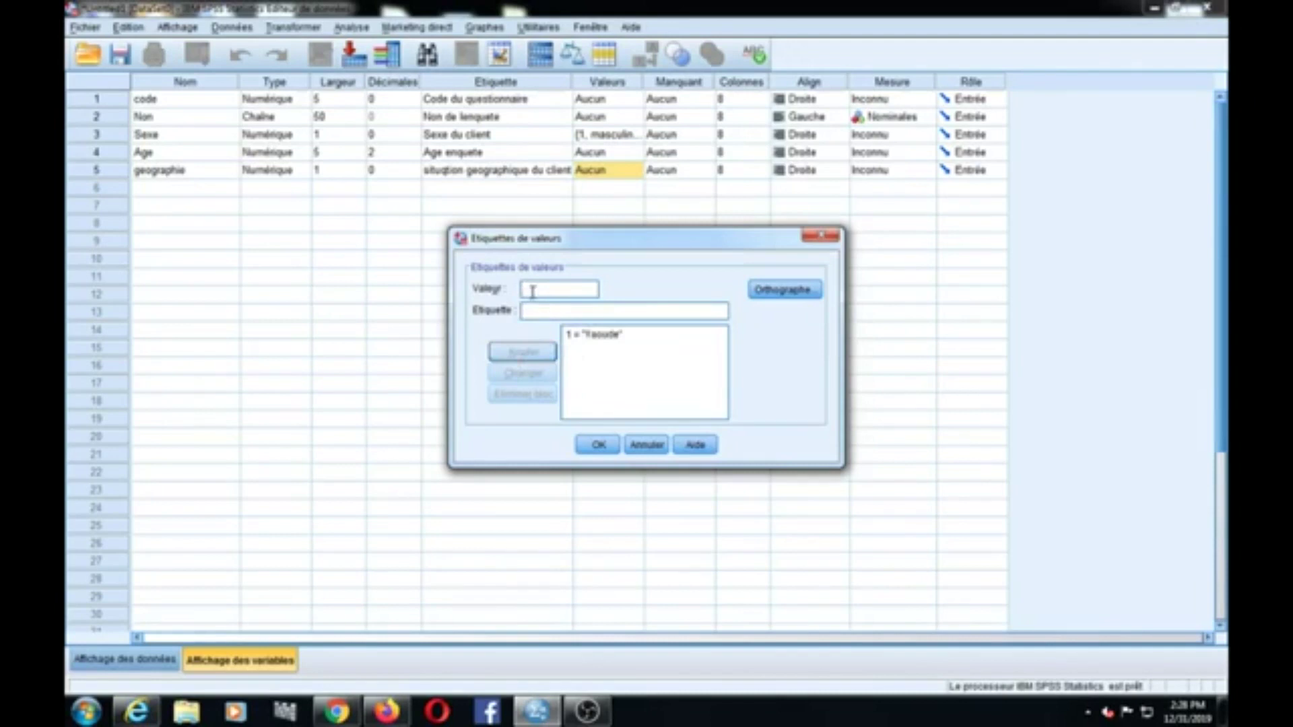
pyautogui.write('2')
pyautogui.click(563, 308)
pyautogui.write('Douala')
pyautogui.click(523, 351)
# Step: Add value labels 3 = Bafoussam and 4 = Limbe, correcting typos
pyautogui.click(539, 291)
pyautogui.write('3')
pyautogui.click(542, 312)
pyautogui.write('Bafoussam')
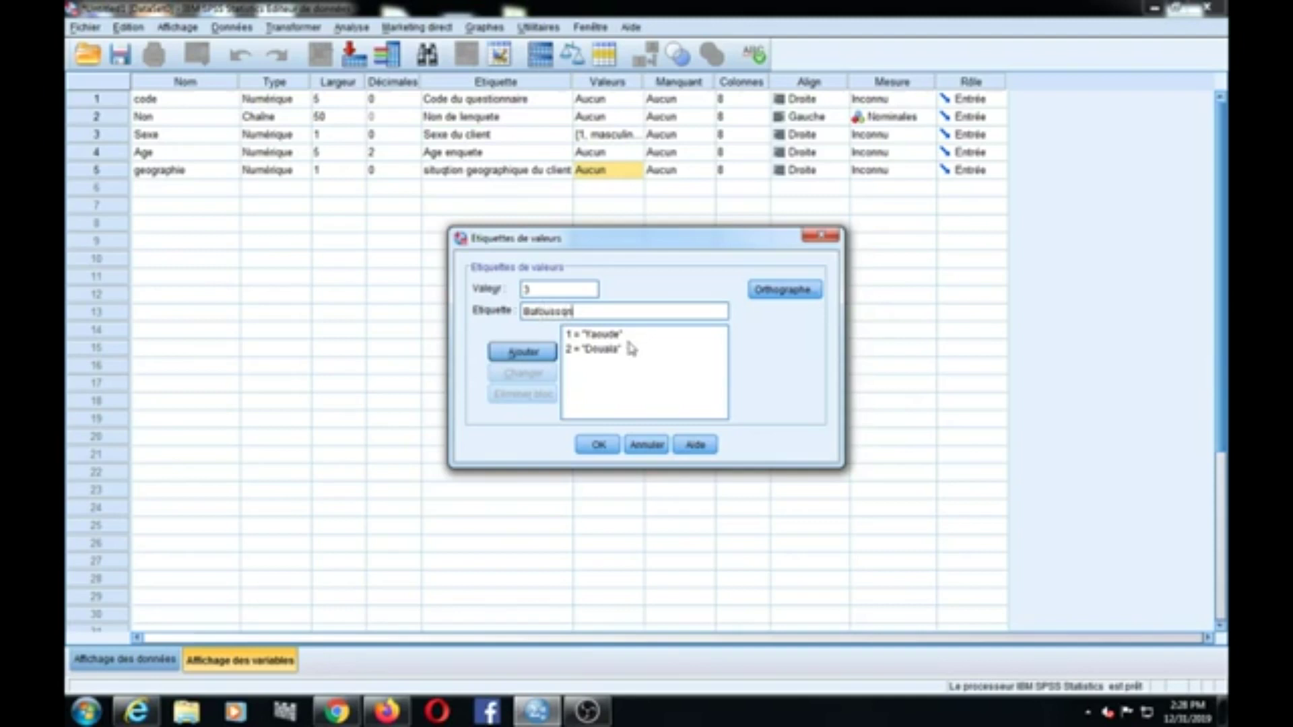
pyautogui.press('BackSpace')
pyautogui.press('BackSpace')
pyautogui.press('BackSpace')
pyautogui.write('sam')
pyautogui.click(523, 351)
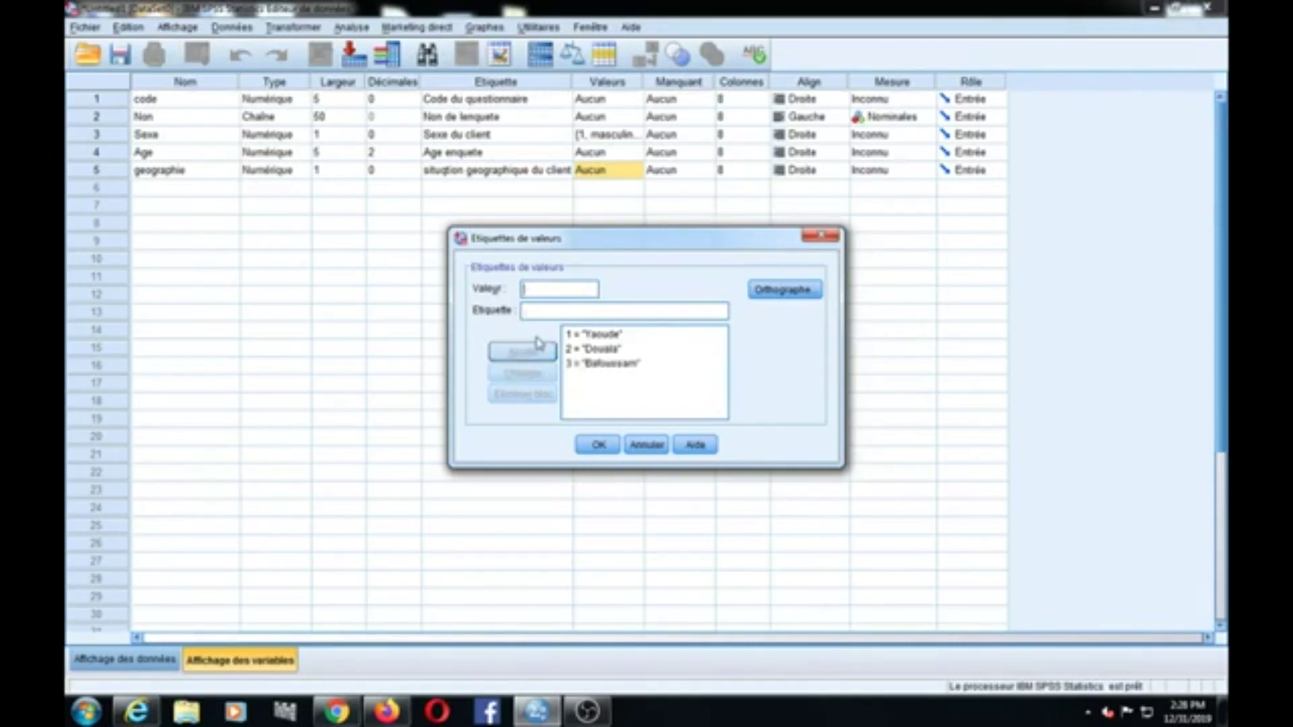
pyautogui.click(524, 289)
pyautogui.write('4')
pyautogui.click(538, 312)
pyautogui.write('Limbe')
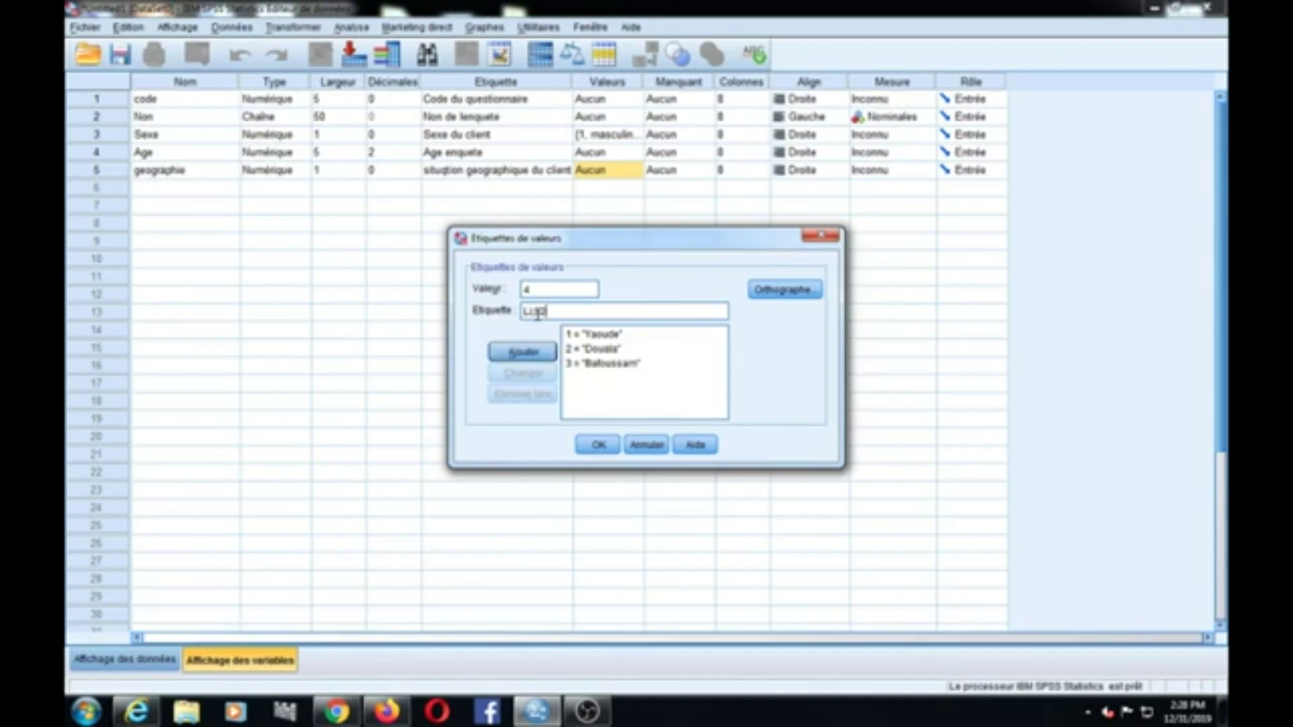
pyautogui.press('BackSpace')
pyautogui.press('BackSpace')
pyautogui.press('BackSpace')
pyautogui.write('imbe')
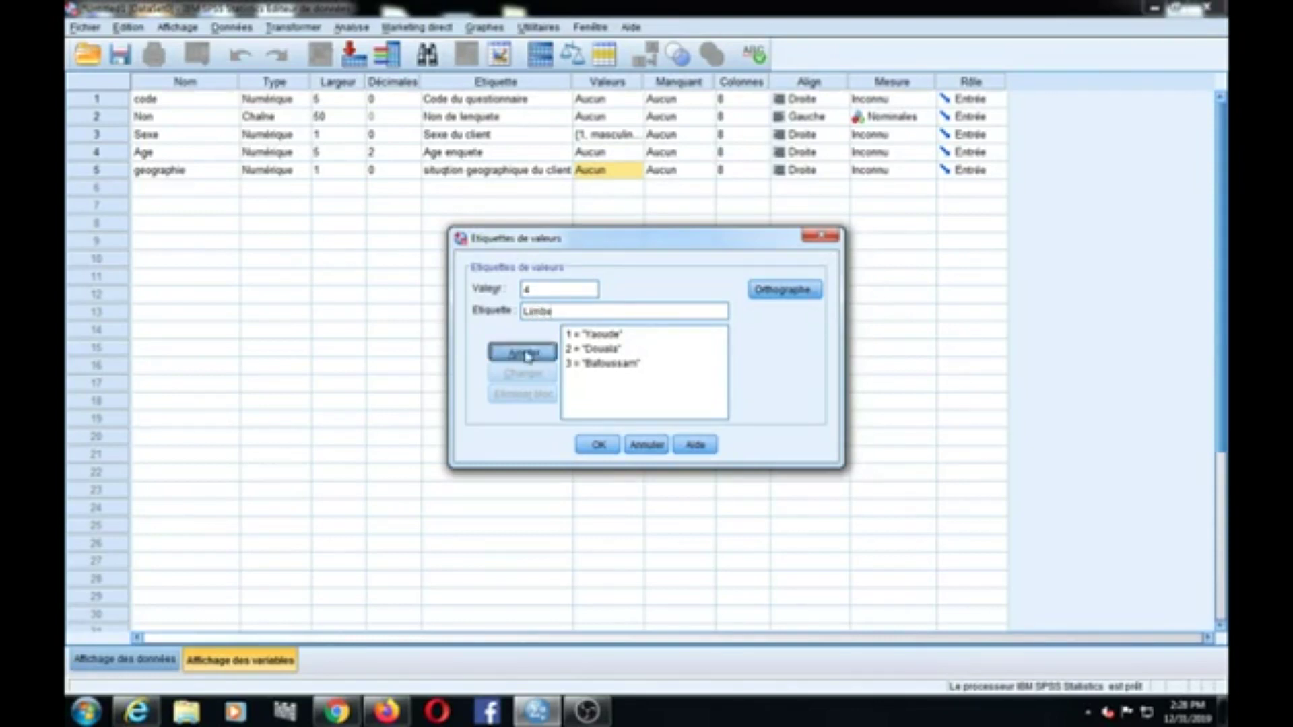
pyautogui.click(523, 351)
# Step: Add the final value label 5 = Garoua
pyautogui.write('5')
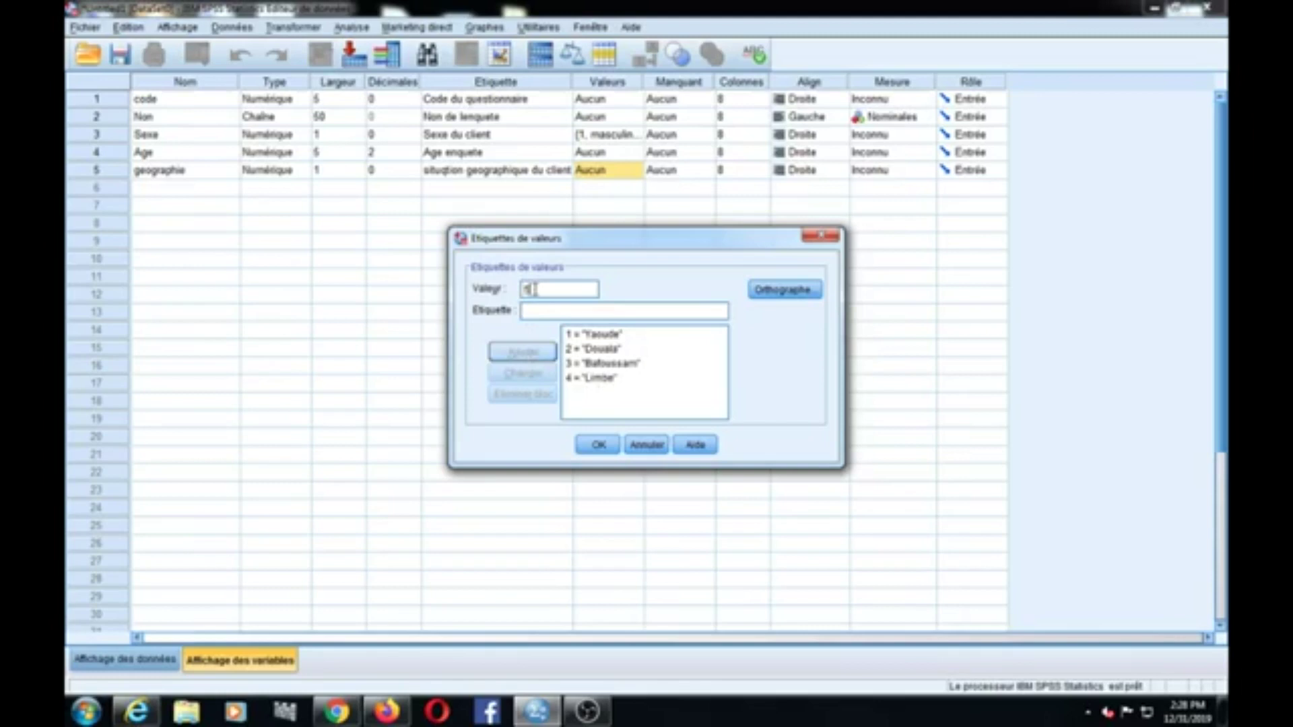
pyautogui.click(535, 310)
pyautogui.write('Garoua')
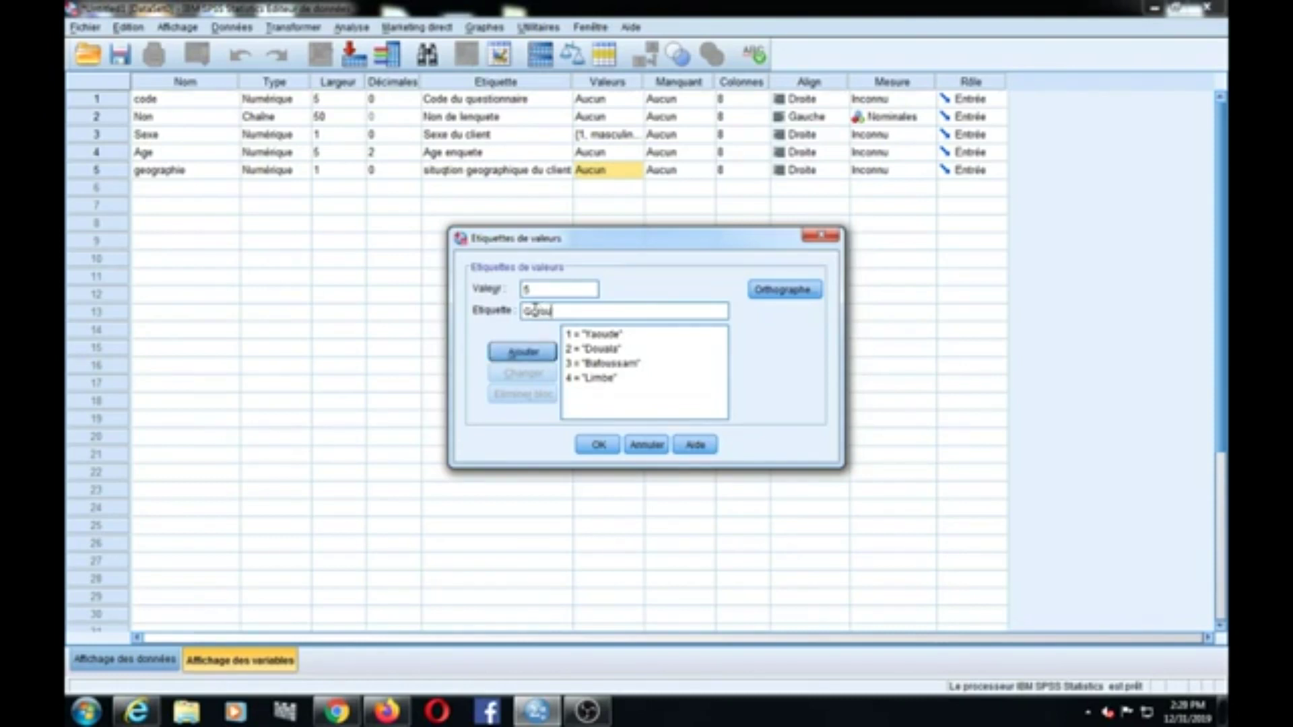
pyautogui.press('BackSpace')
pyautogui.press('BackSpace')
pyautogui.press('BackSpace')
pyautogui.press('BackSpace')
pyautogui.press('BackSpace')
pyautogui.write('aroua')
pyautogui.click(522, 351)
# Step: Confirm the geographie town labels and reopen them to verify
pyautogui.click(598, 442)
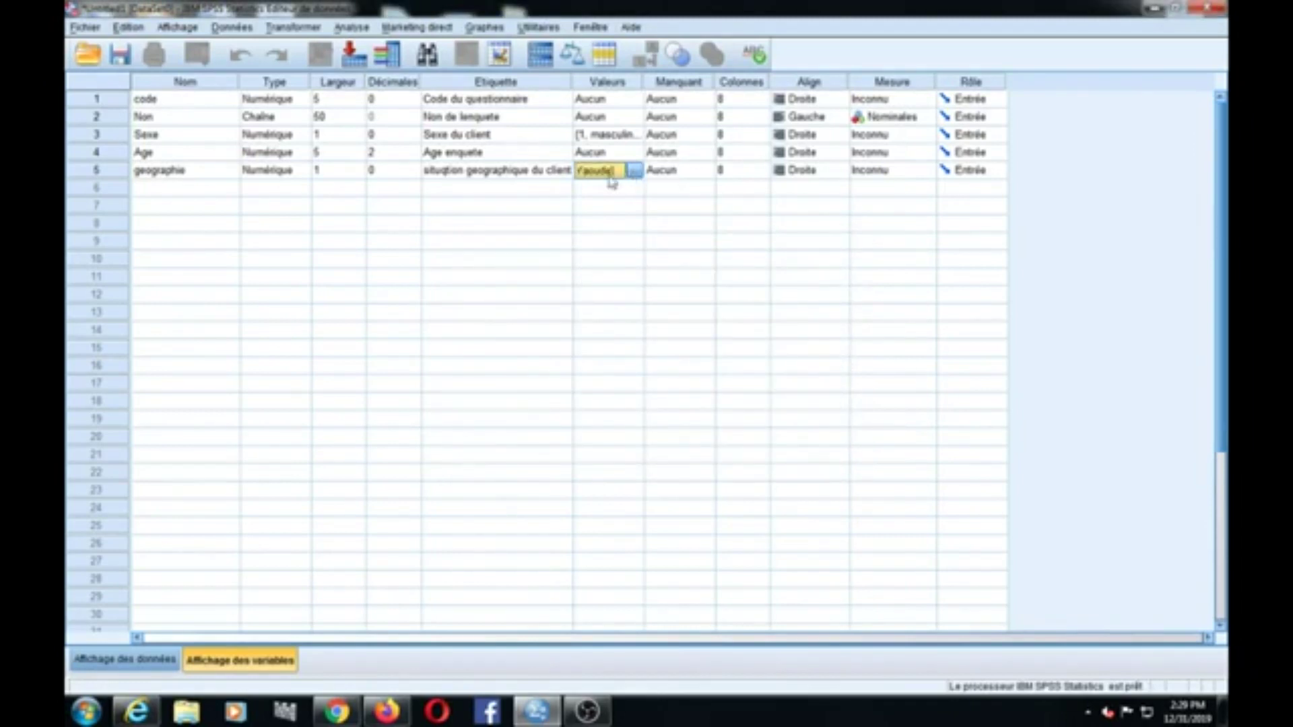
pyautogui.click(633, 172)
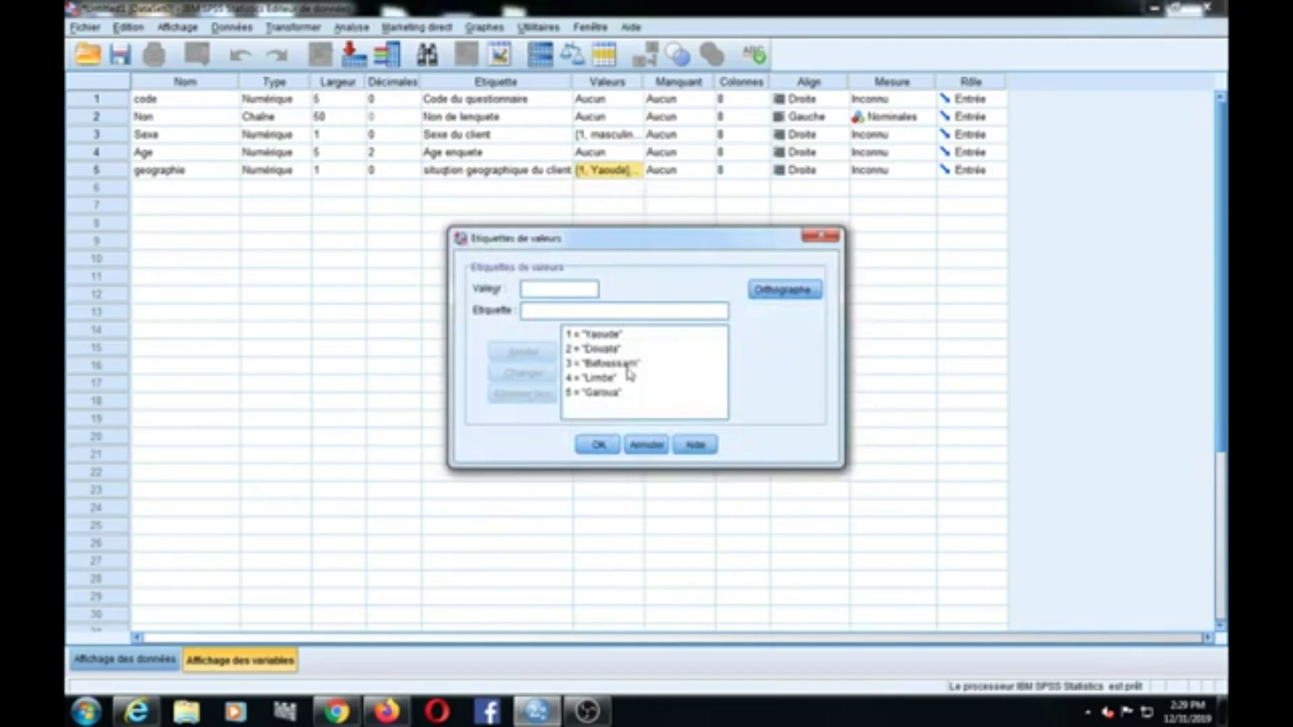
pyautogui.click(821, 237)
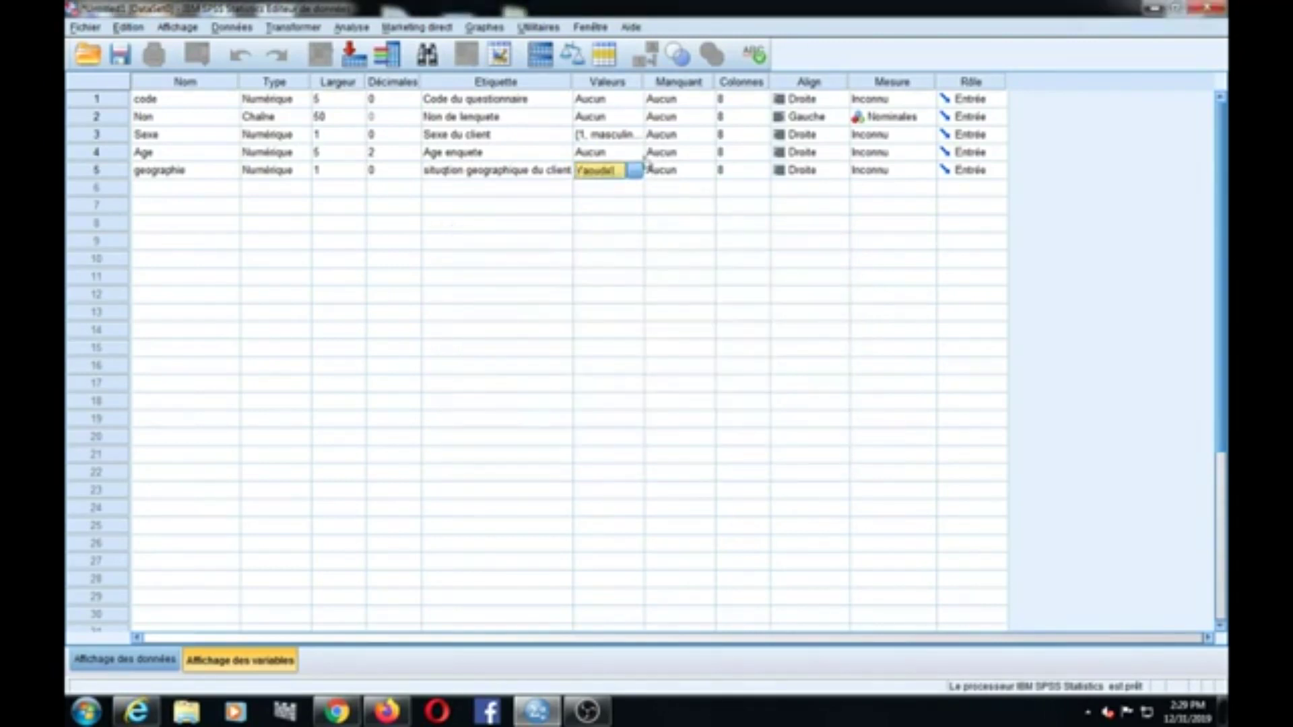
# Step: Change Sexe's value 1 label from masculin to Masculin and confirm
pyautogui.click(616, 135)
pyautogui.click(634, 135)
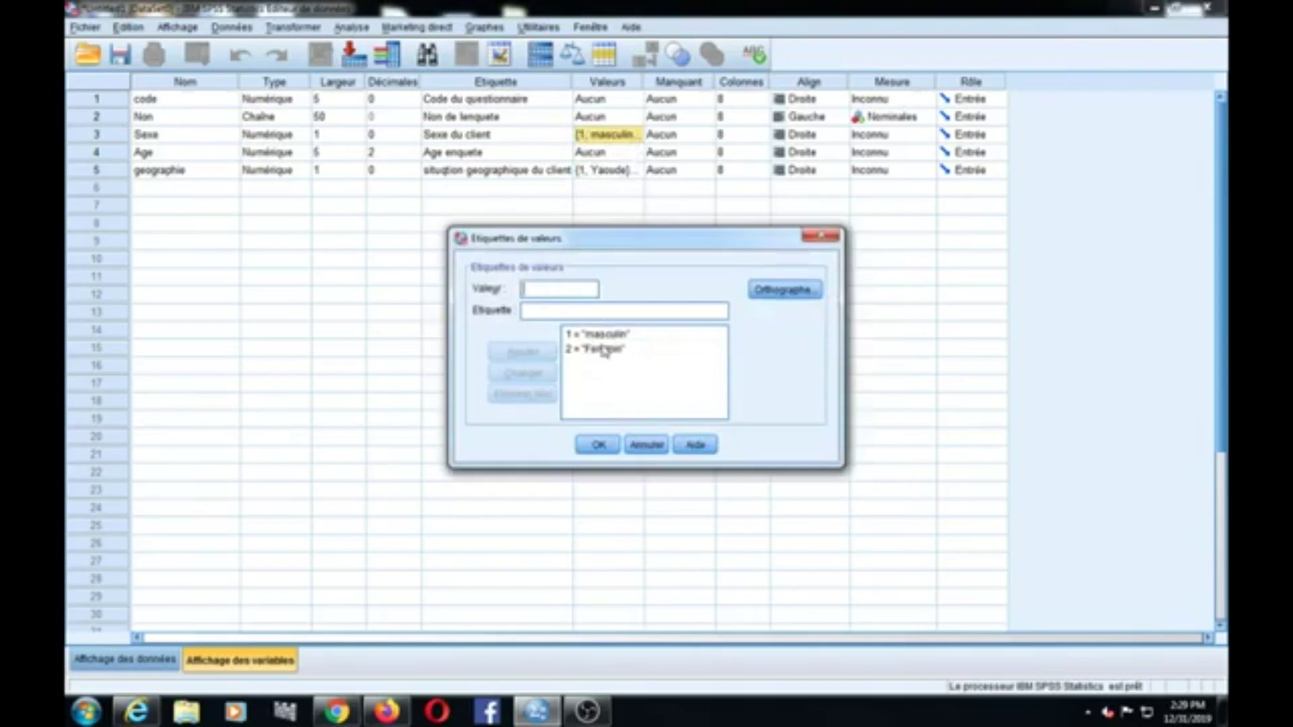
pyautogui.click(824, 238)
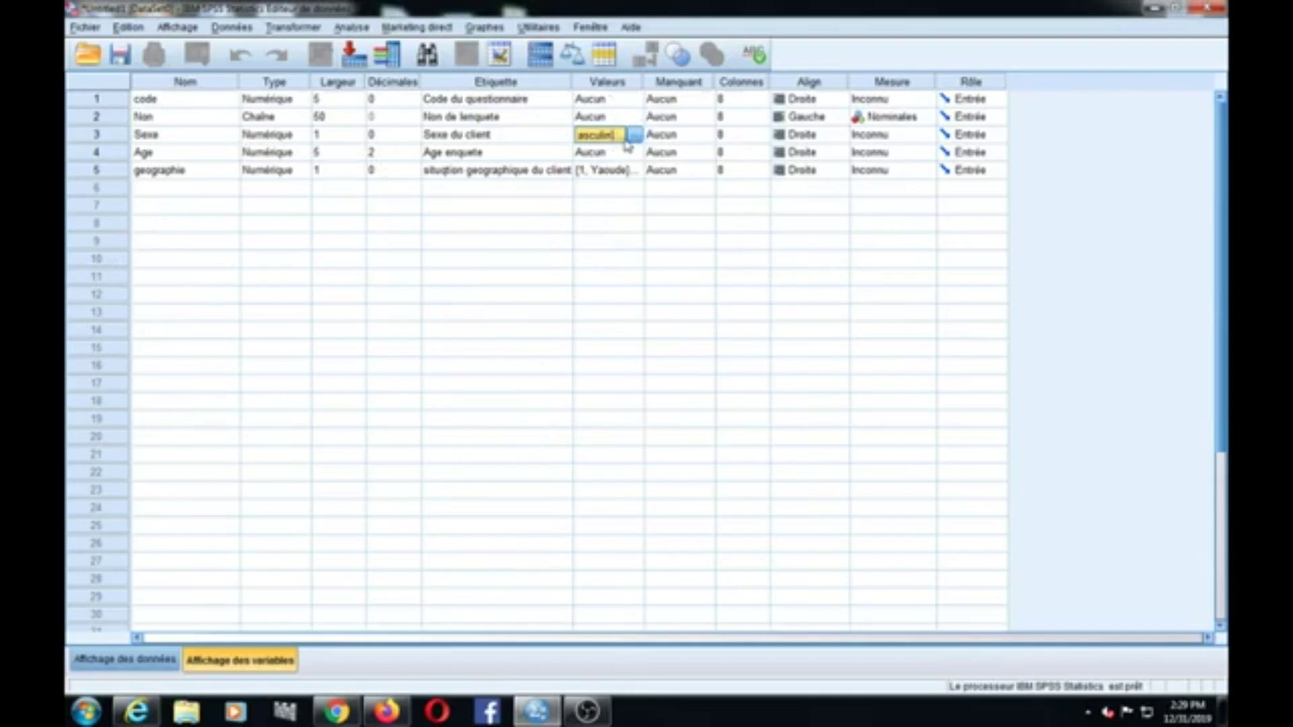
pyautogui.click(635, 135)
pyautogui.click(538, 289)
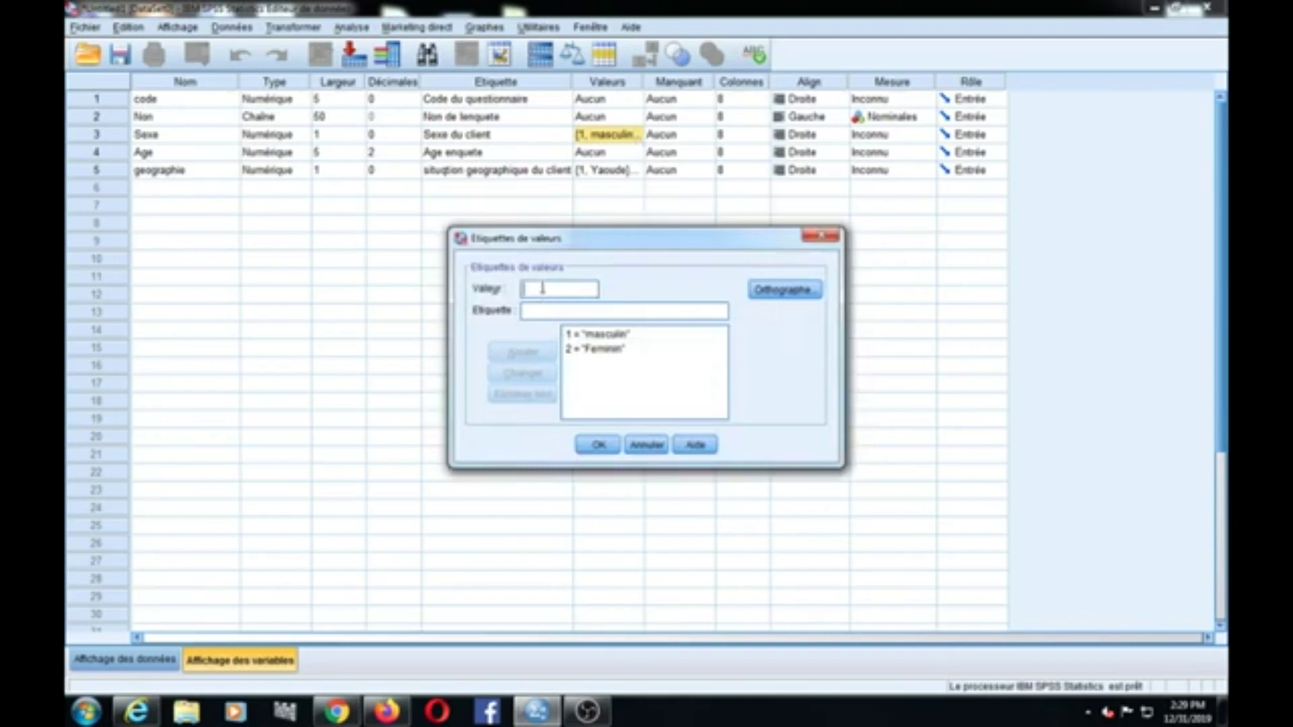
pyautogui.click(603, 336)
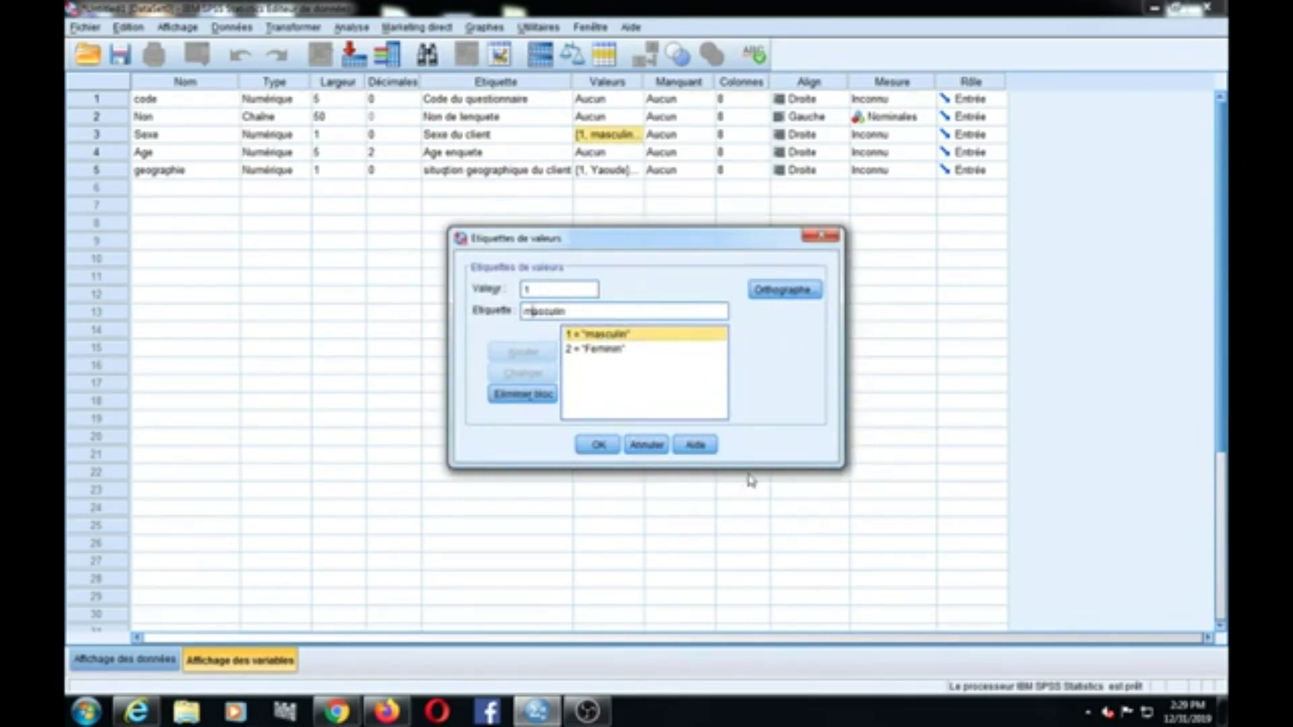
pyautogui.press('Delete')
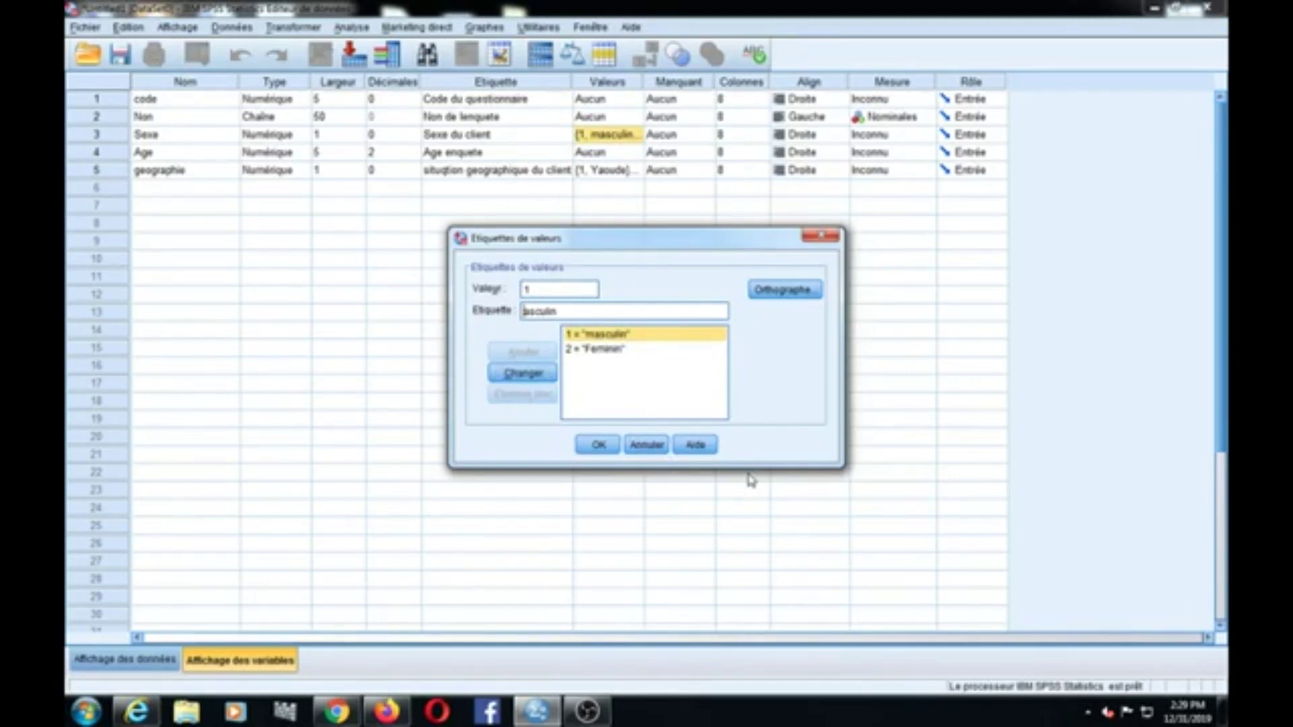
pyautogui.write('M')
pyautogui.click(524, 374)
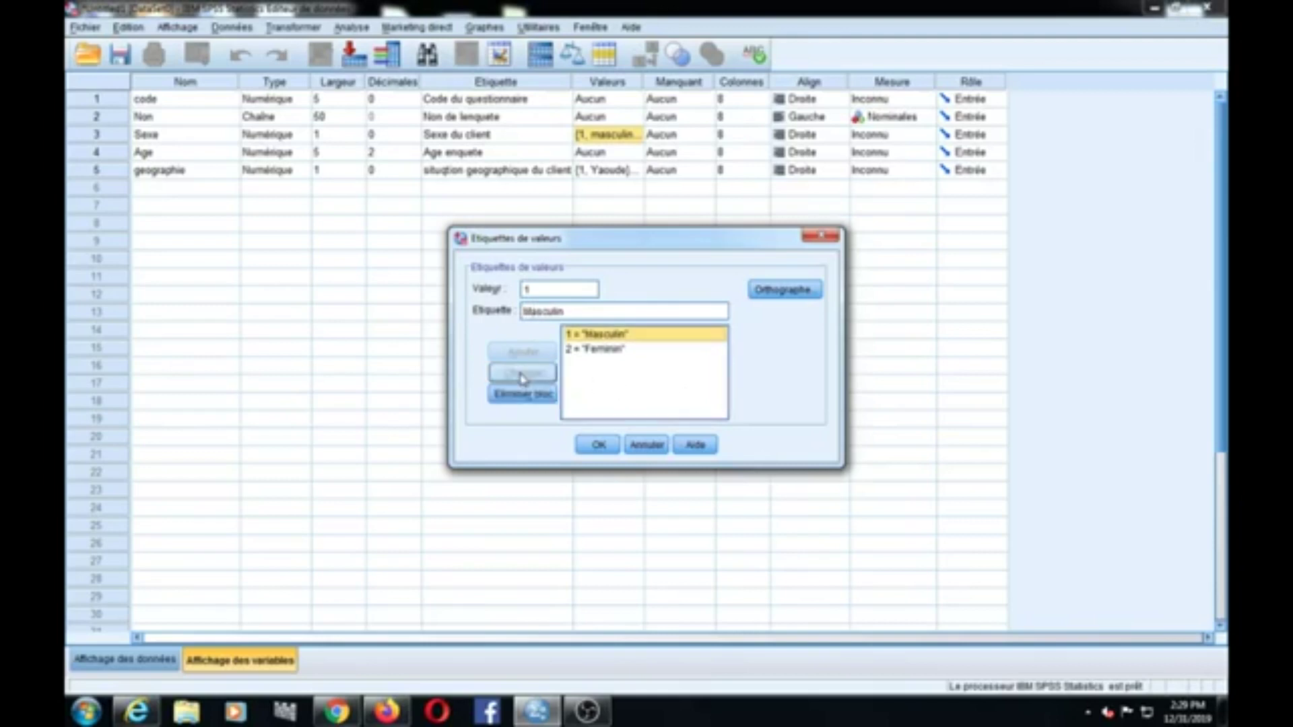
pyautogui.click(598, 445)
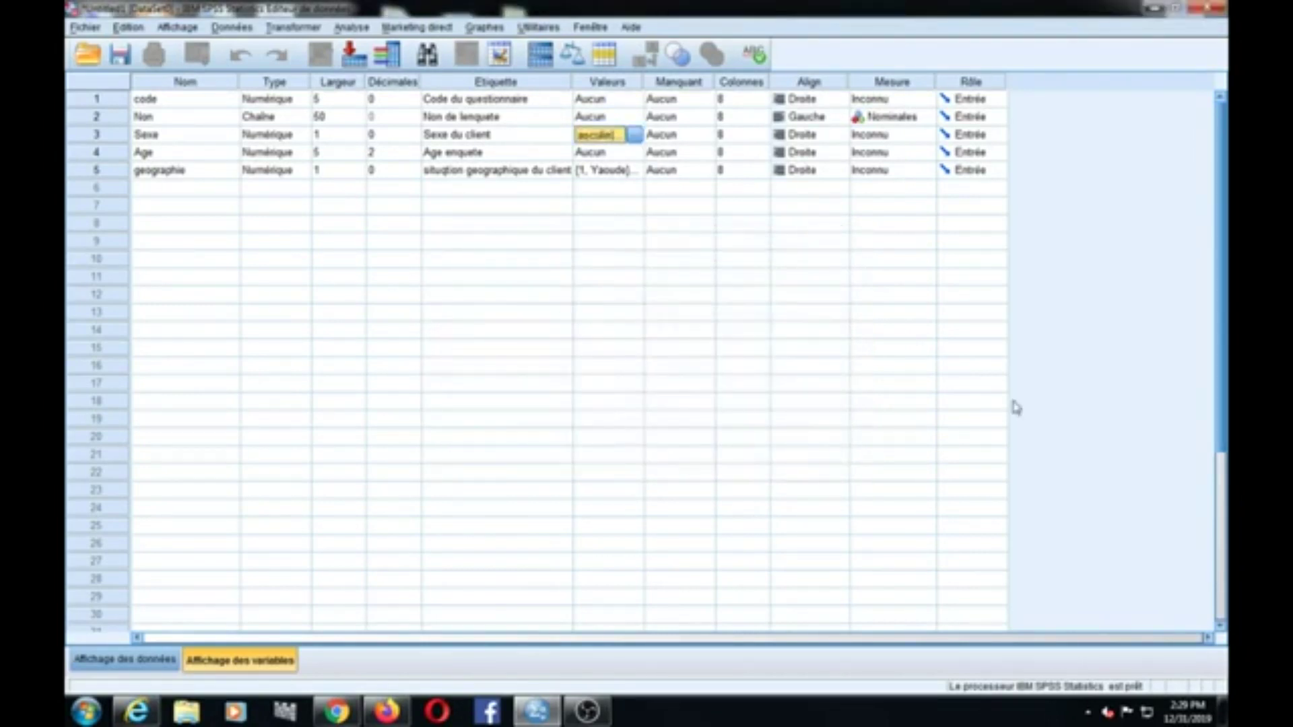
pyautogui.click(125, 662)
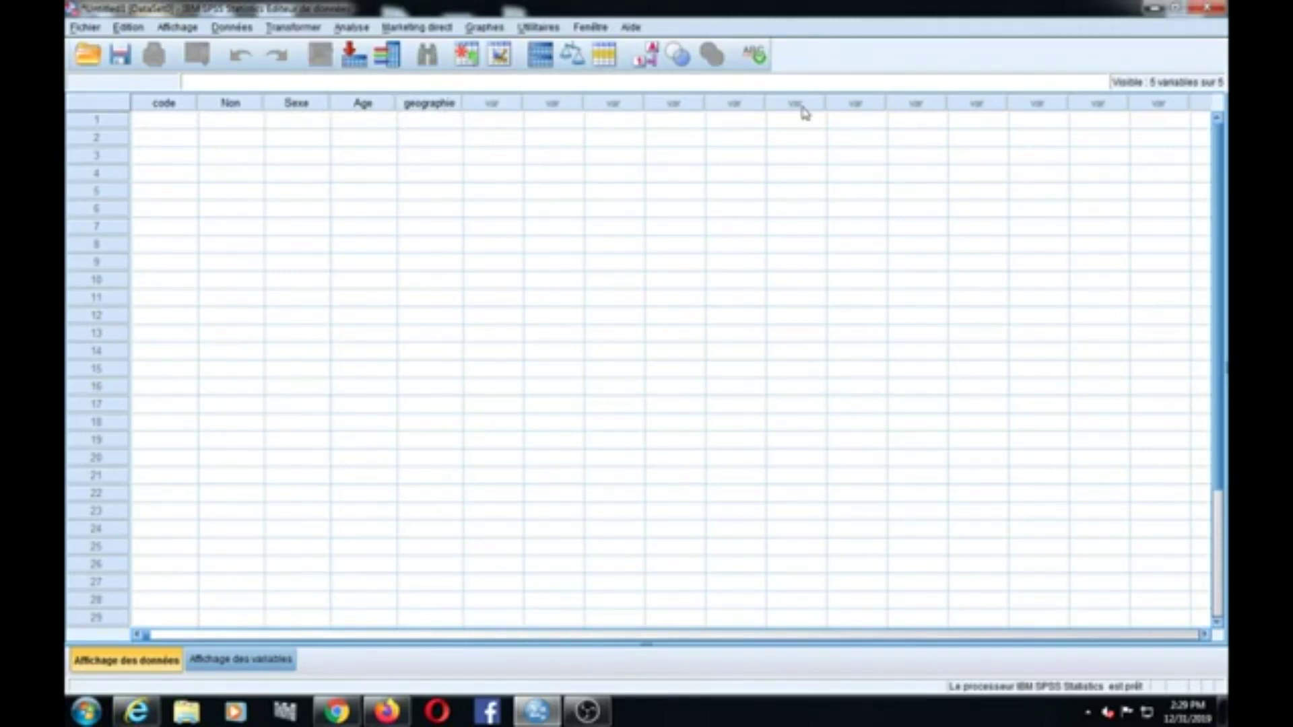
# Step: Enter row 1: code 1, the respondent's name, Sexe 1, Age 32, geographie 1
pyautogui.moveTo(146, 634)
pyautogui.mouseDown()
pyautogui.moveTo(165, 632)
pyautogui.moveTo(138, 639)
pyautogui.mouseUp()
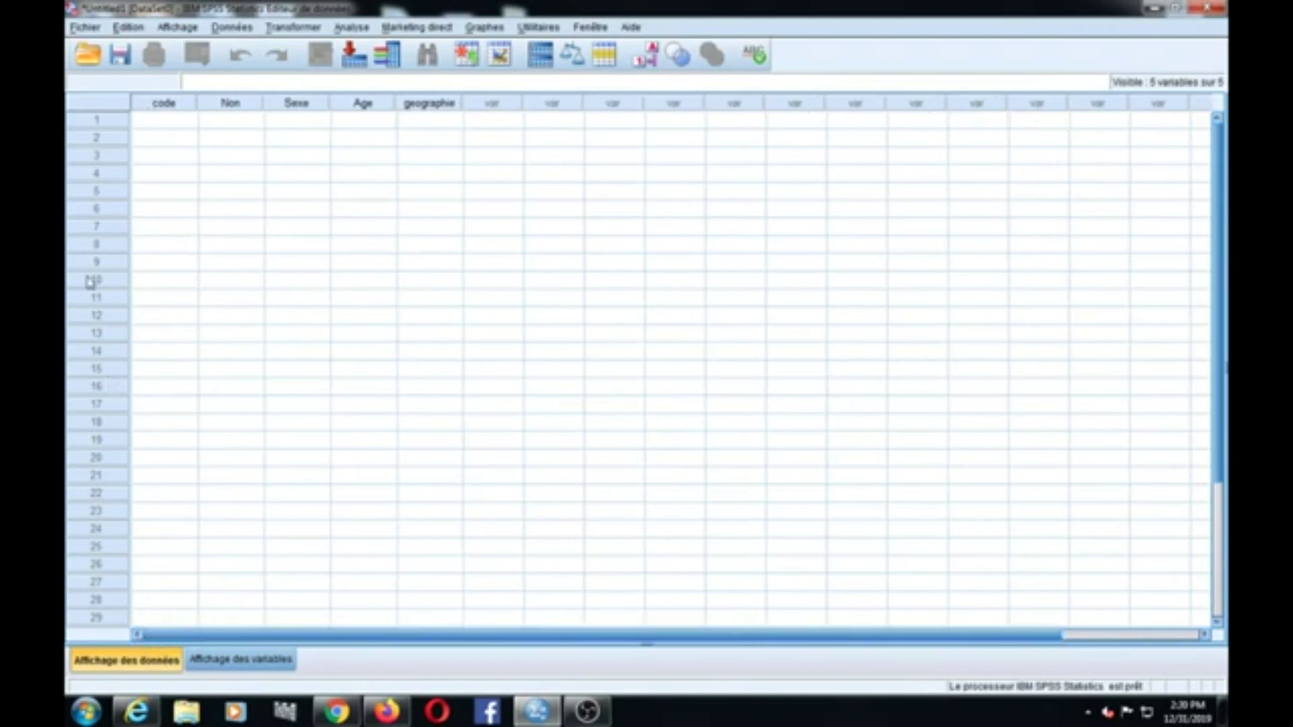
pyautogui.doubleClick(157, 123)
pyautogui.write('1')
pyautogui.click(253, 124)
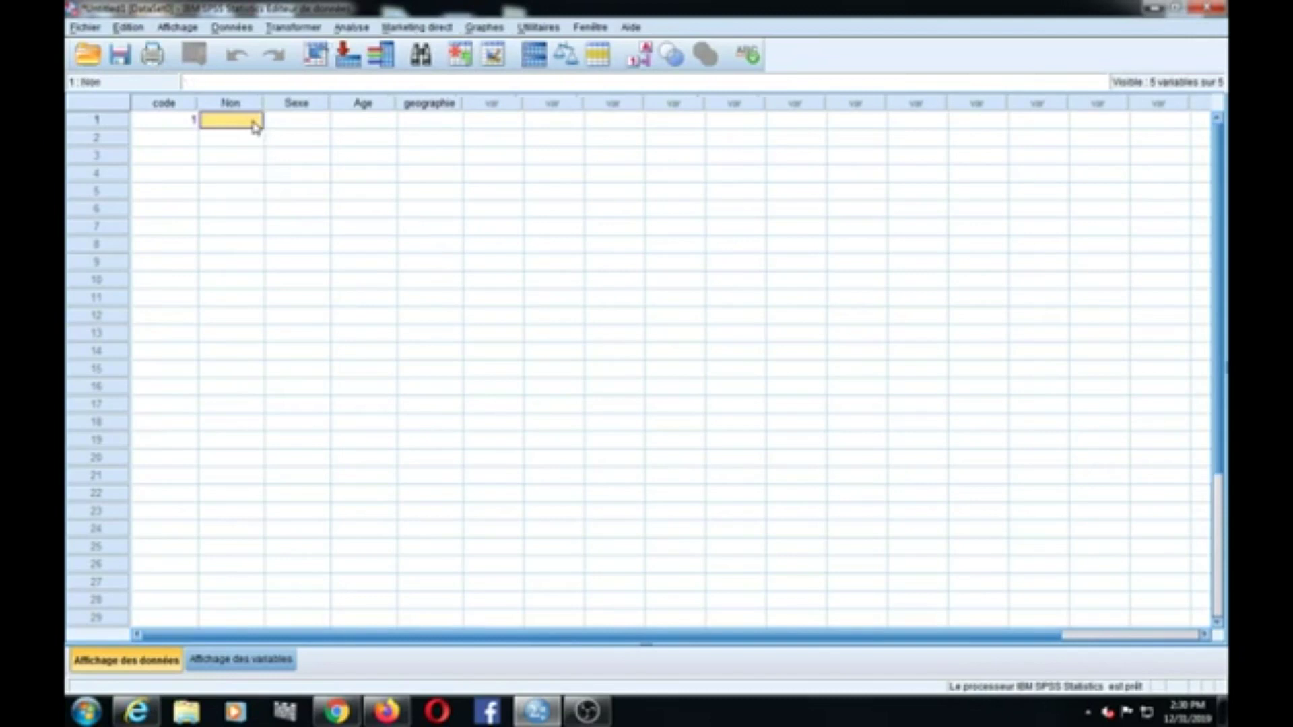
pyautogui.write('Hy')
pyautogui.press('BackSpace')
pyautogui.press('BackSpace')
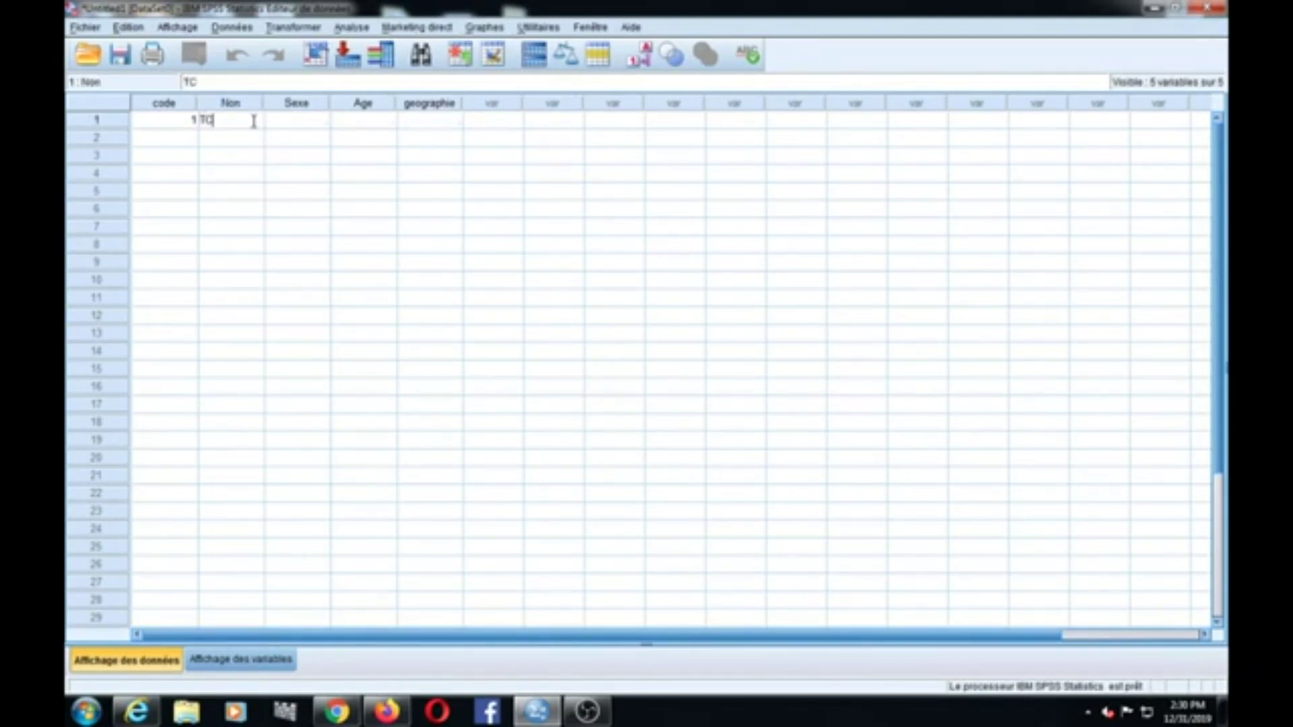
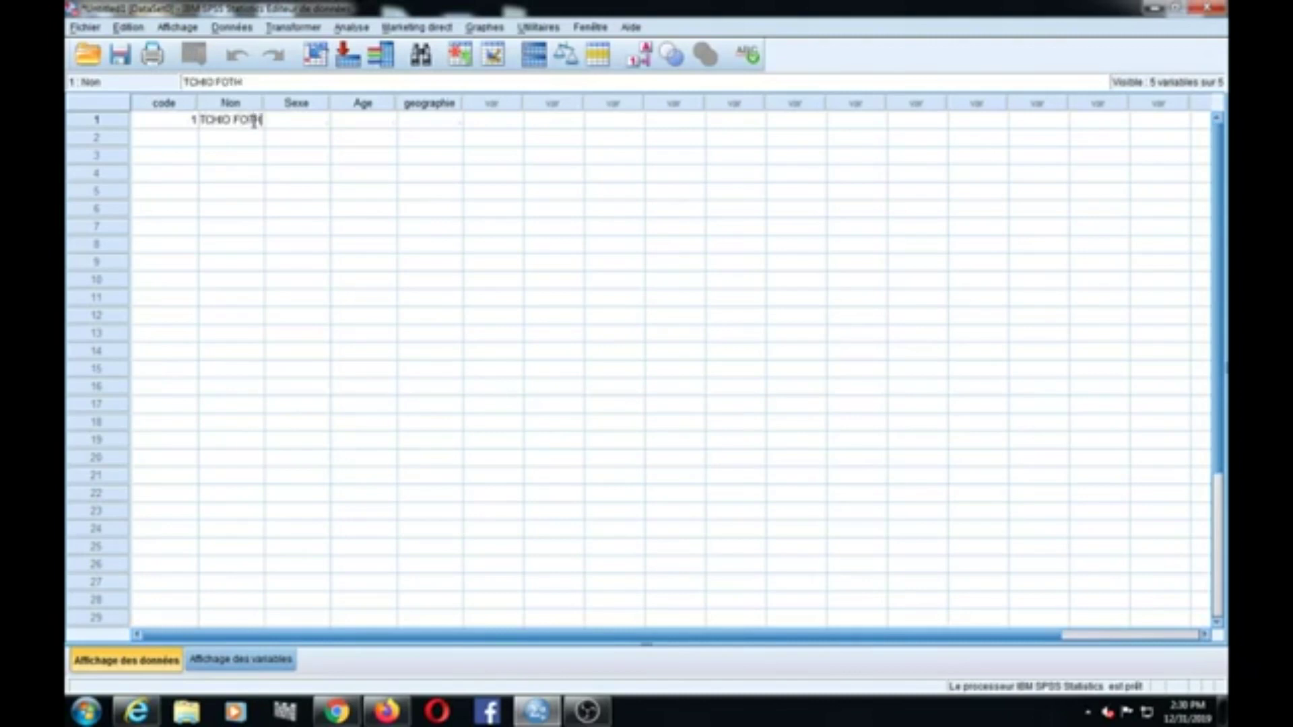
pyautogui.click(289, 126)
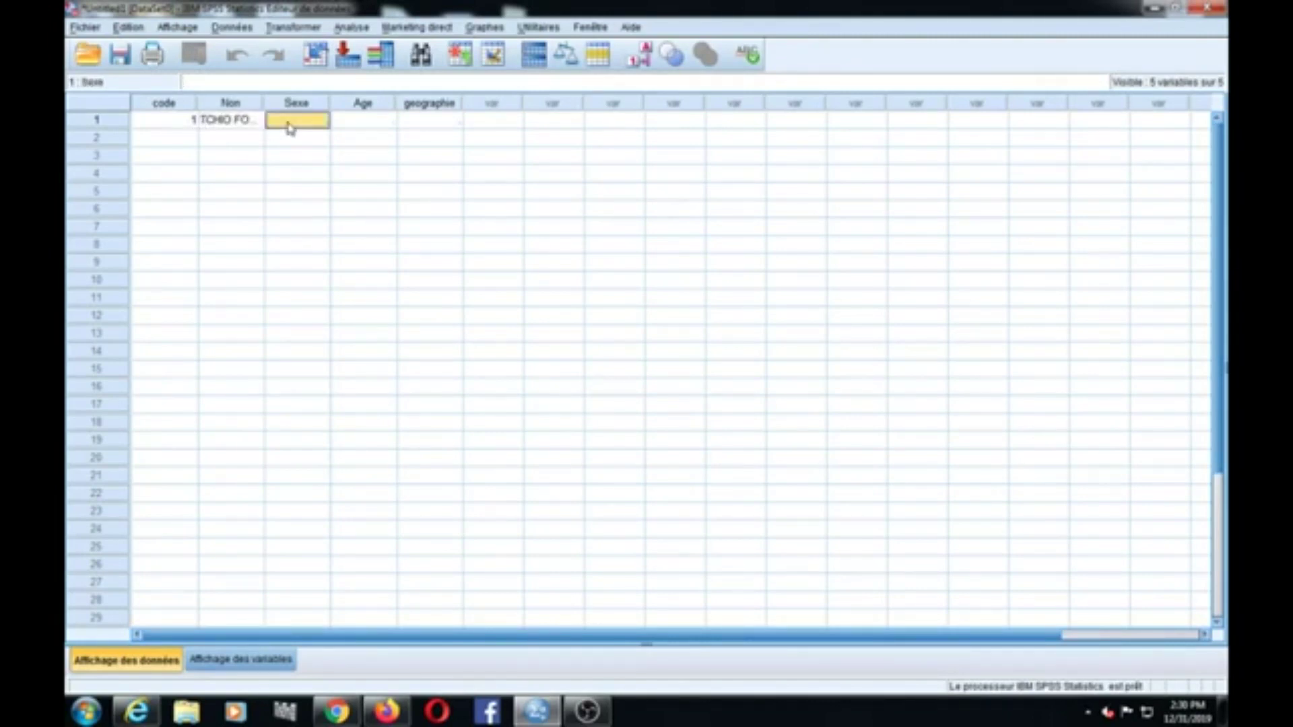
pyautogui.write('1')
pyautogui.click(376, 132)
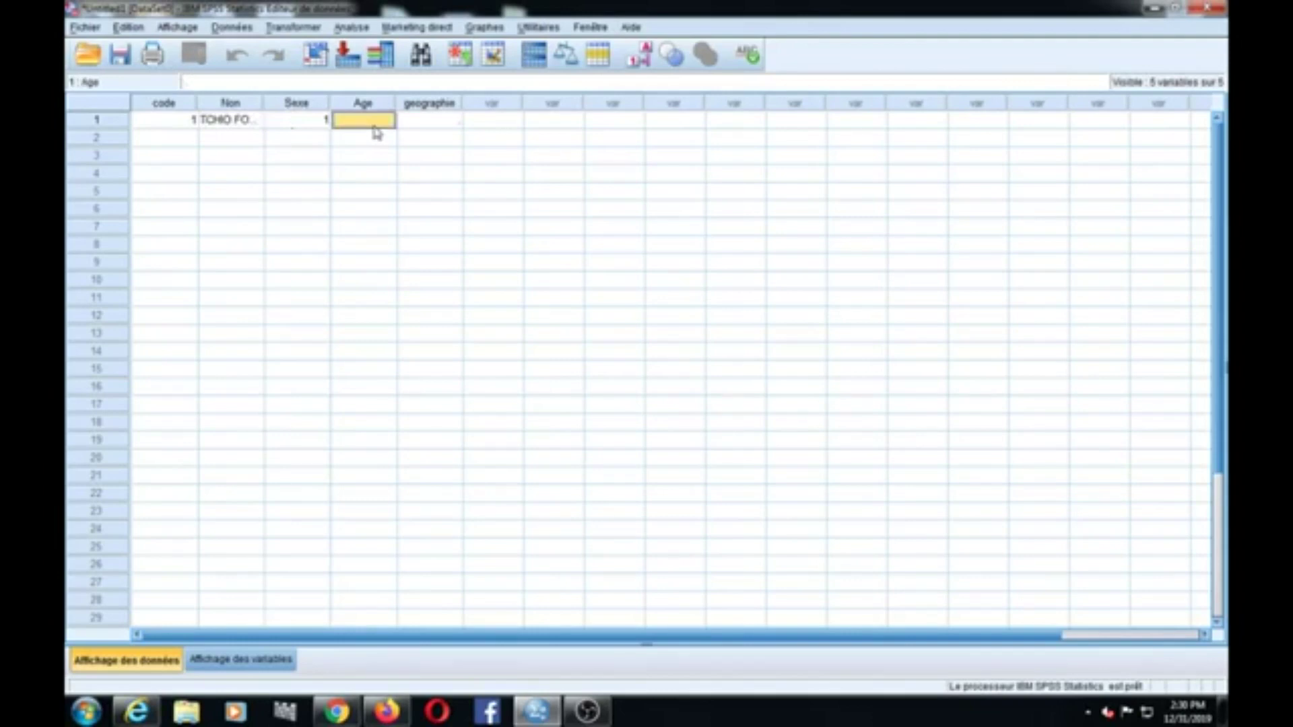
pyautogui.write('32')
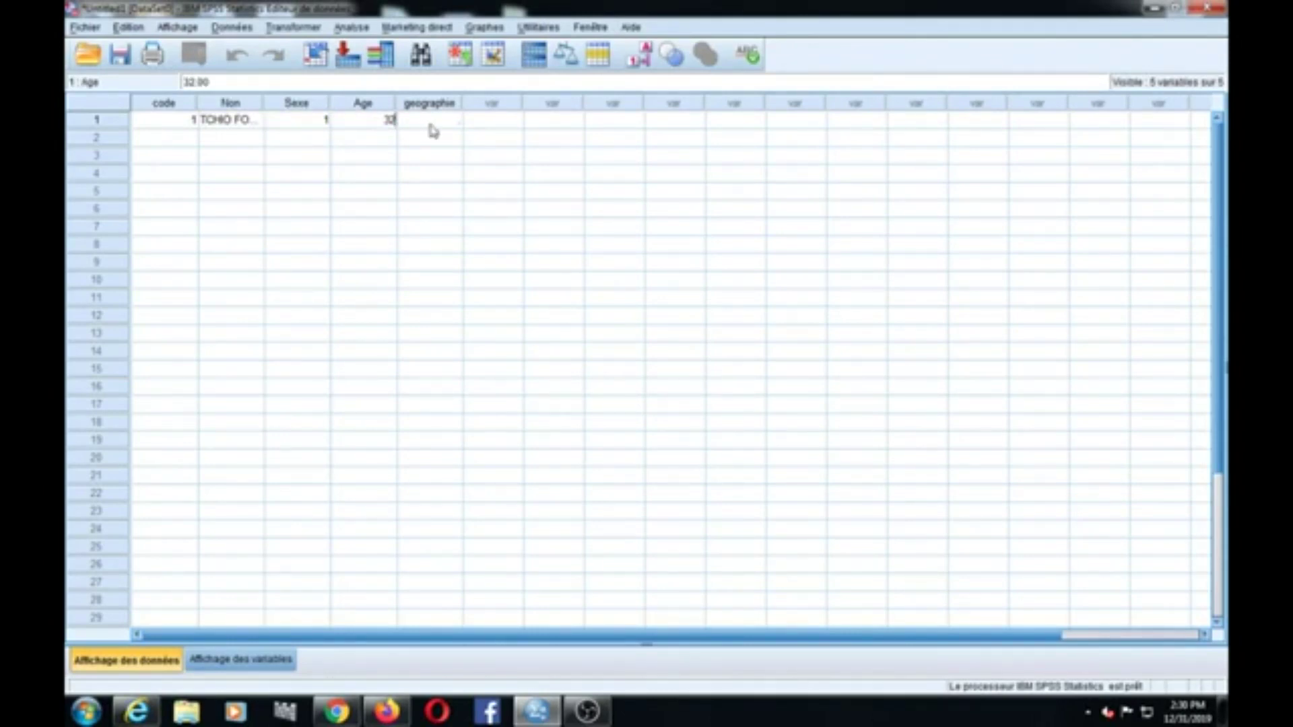
pyautogui.click(436, 127)
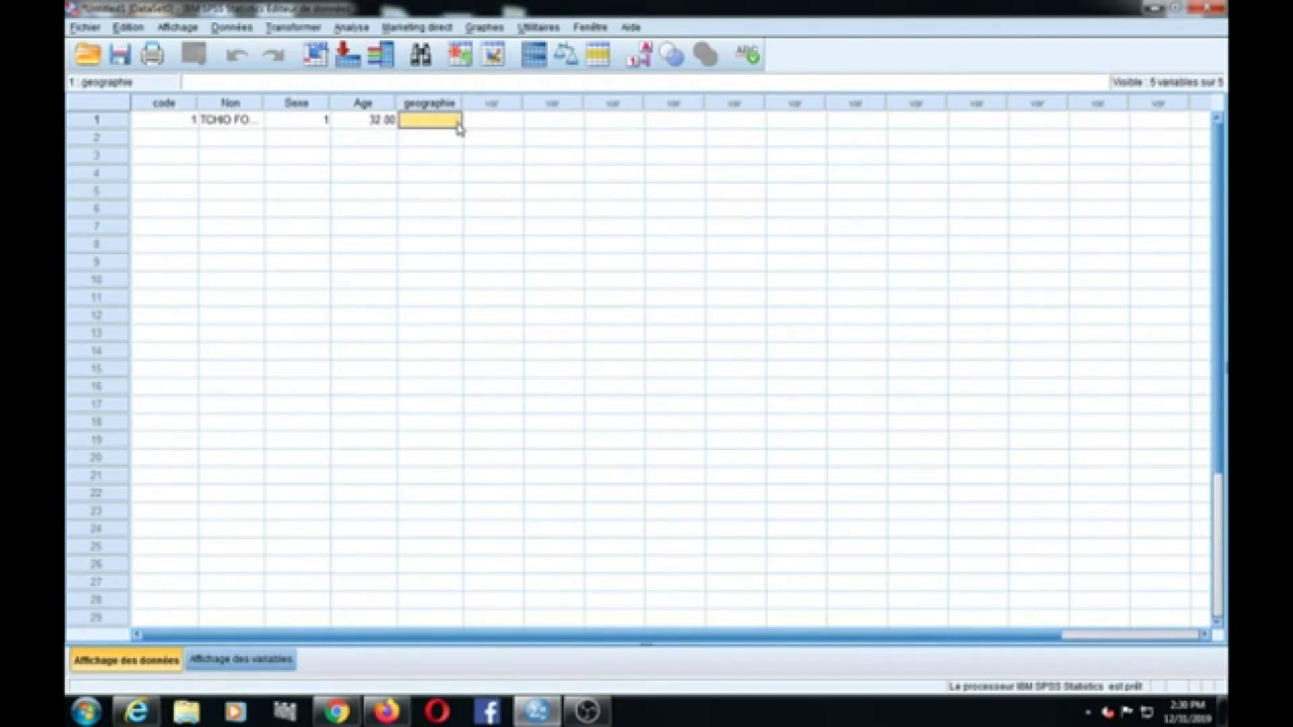
pyautogui.write('1')
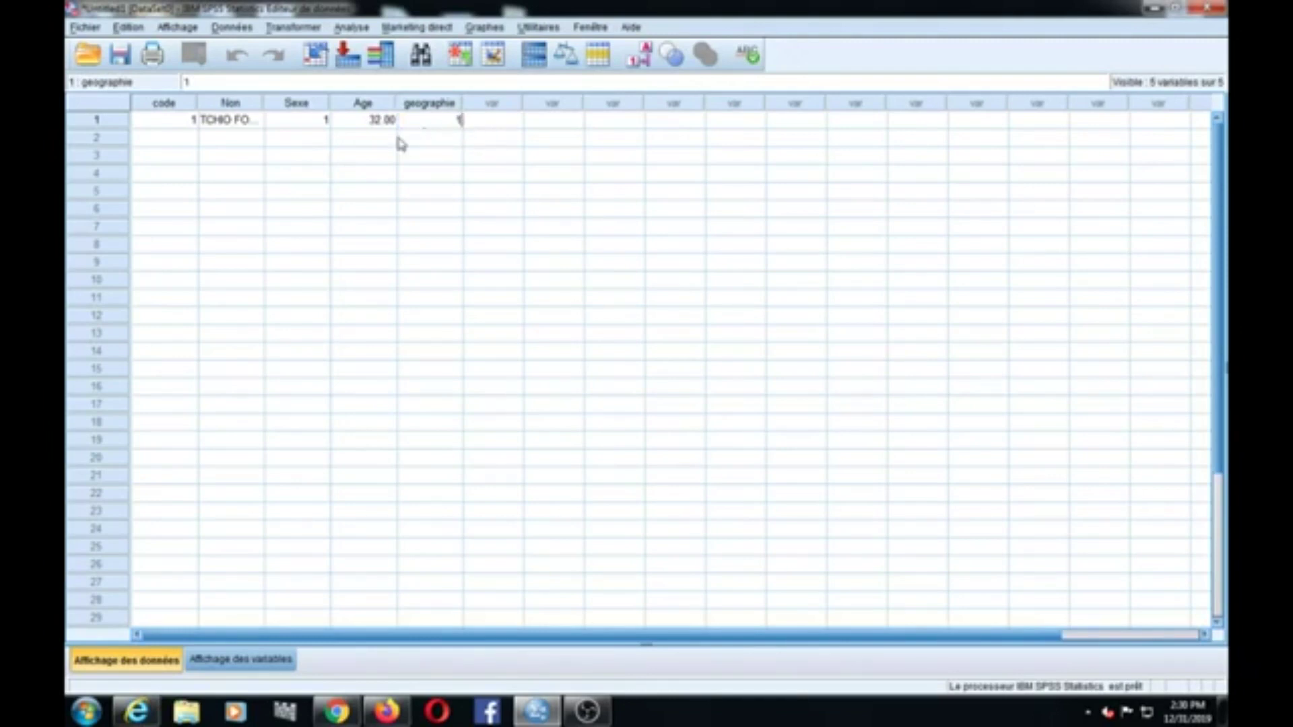
pyautogui.click(138, 141)
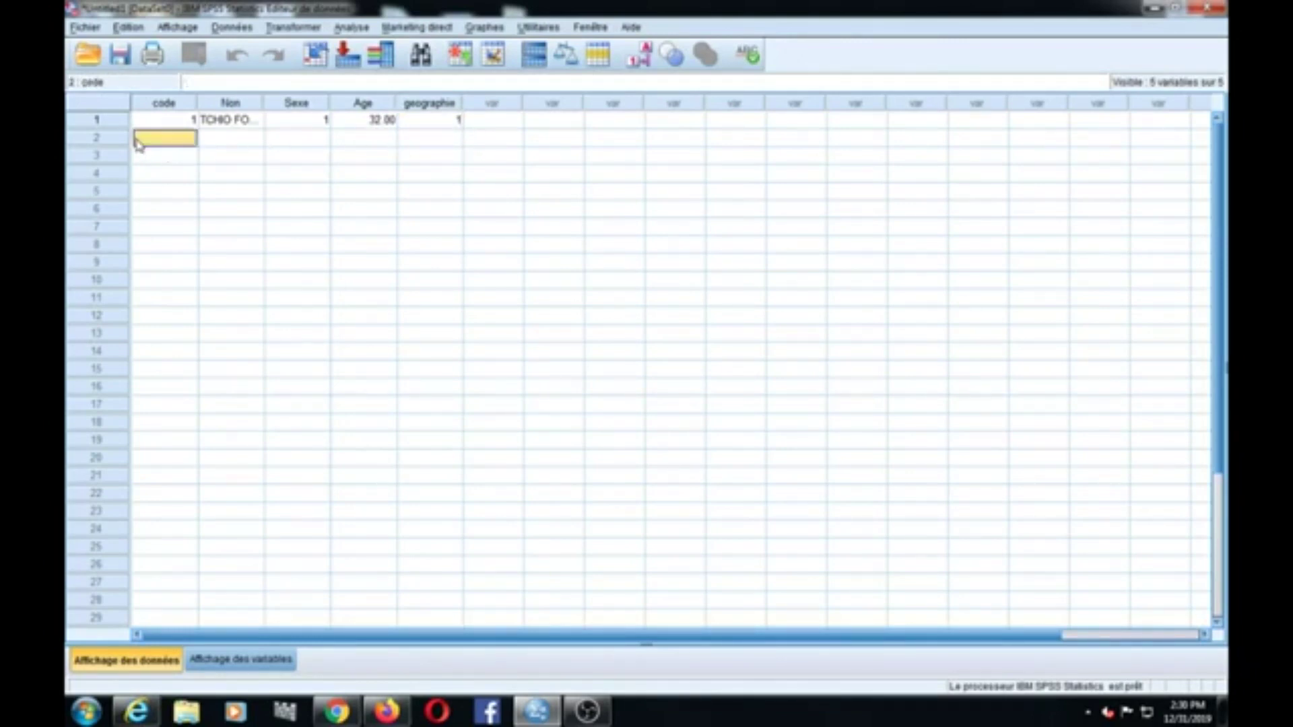
# Step: Enter row 2: code 2, a respondent name, Sexe 2, Age 28.5, geographie 5
pyautogui.write('2')
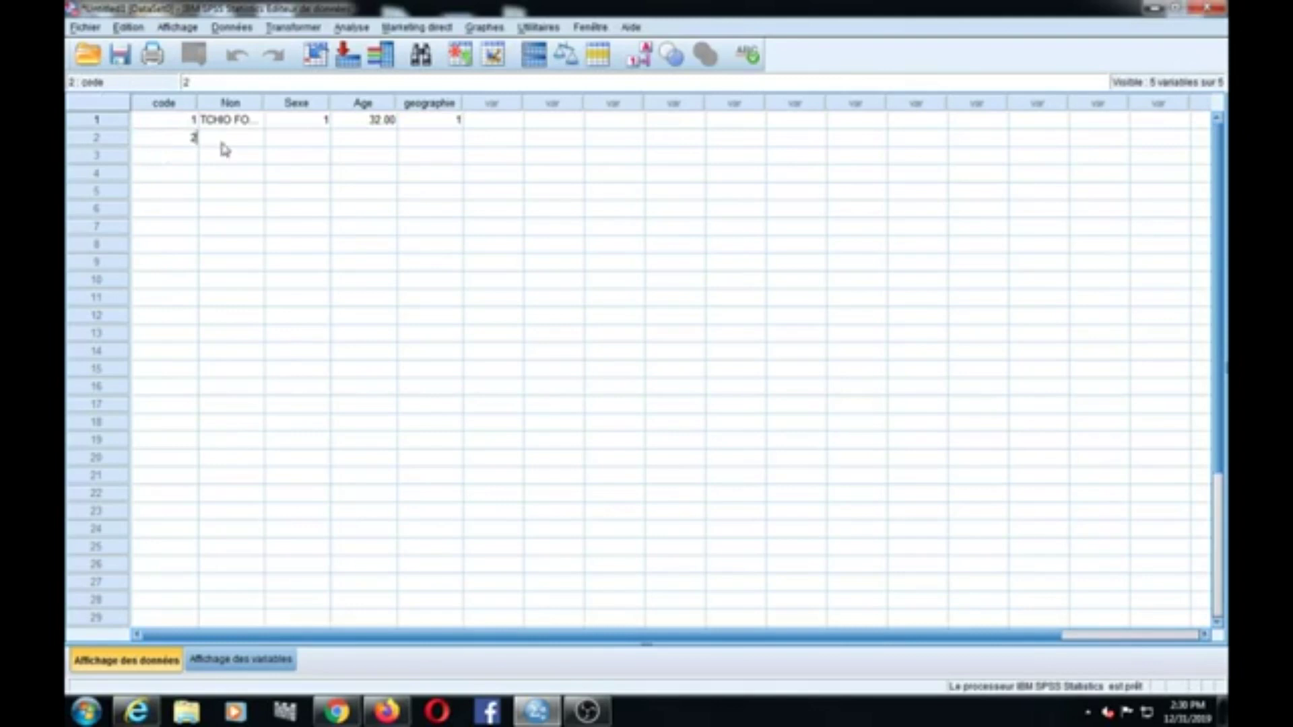
pyautogui.click(228, 146)
pyautogui.write('DGGDGD')
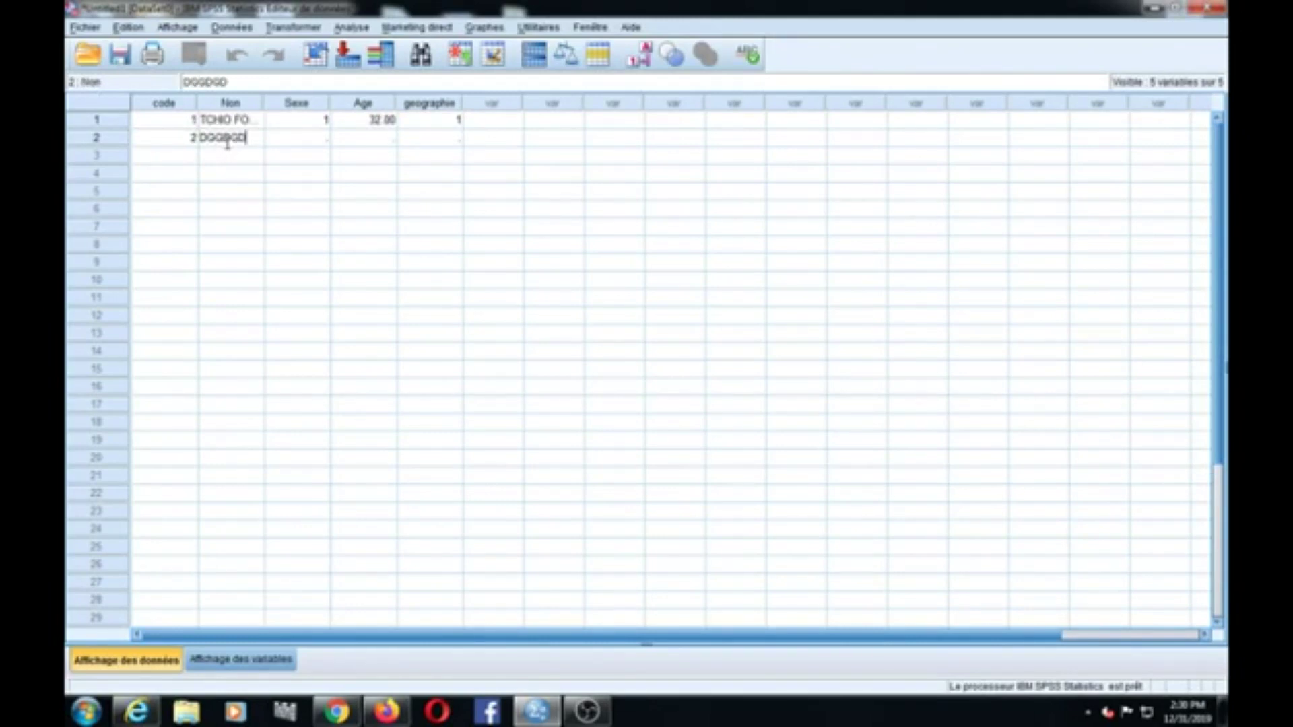
pyautogui.write(' FGFGF')
pyautogui.click(303, 139)
pyautogui.write('2')
pyautogui.click(362, 140)
pyautogui.write('28')
pyautogui.write('.5')
pyautogui.press('BackSpace')
pyautogui.press('BackSpace')
pyautogui.write('.5')
pyautogui.click(453, 147)
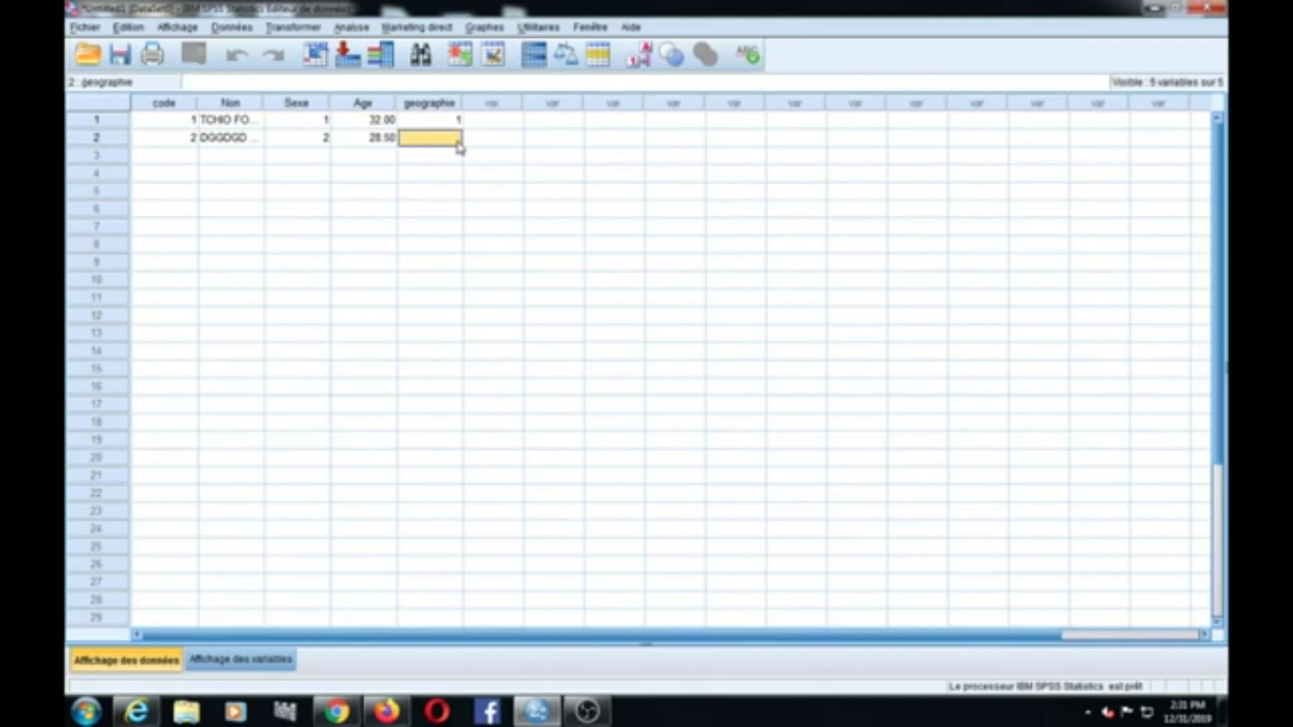
pyautogui.write('5')
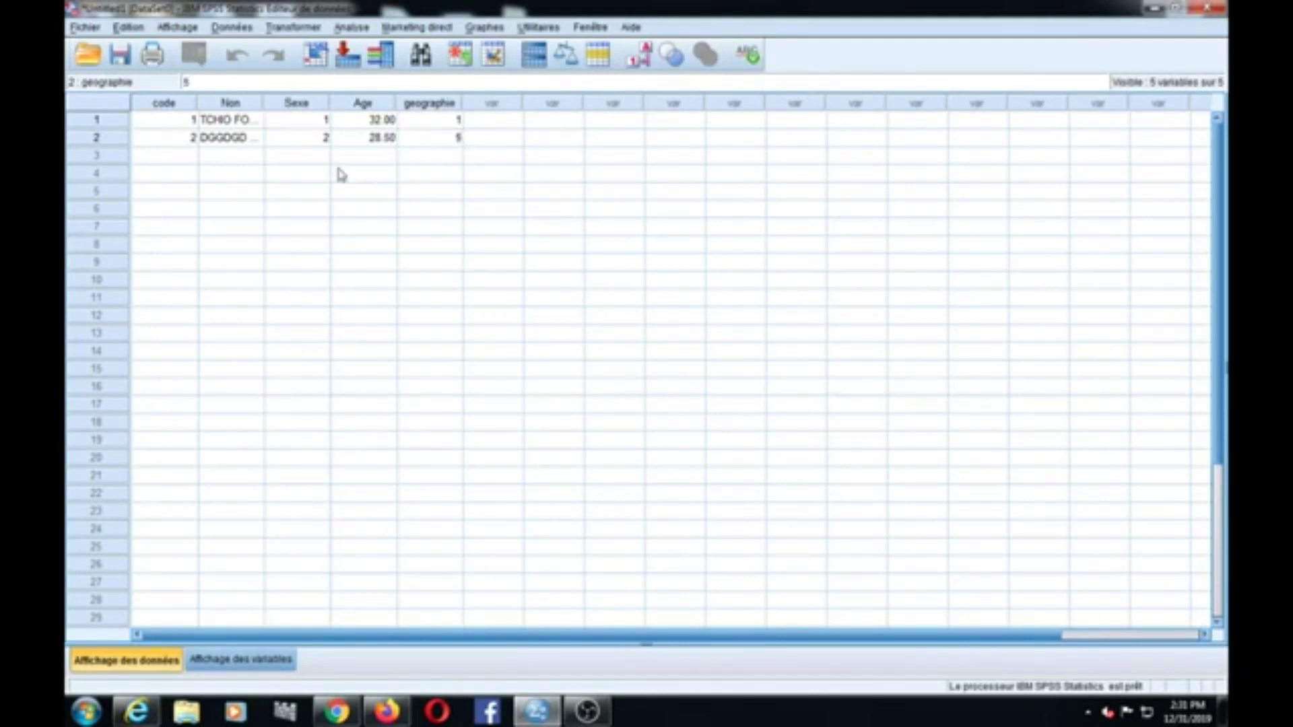
# Step: Enter row 3: code 3, a respondent name, Sexe 2, Age 29, geographie 2
pyautogui.click(161, 167)
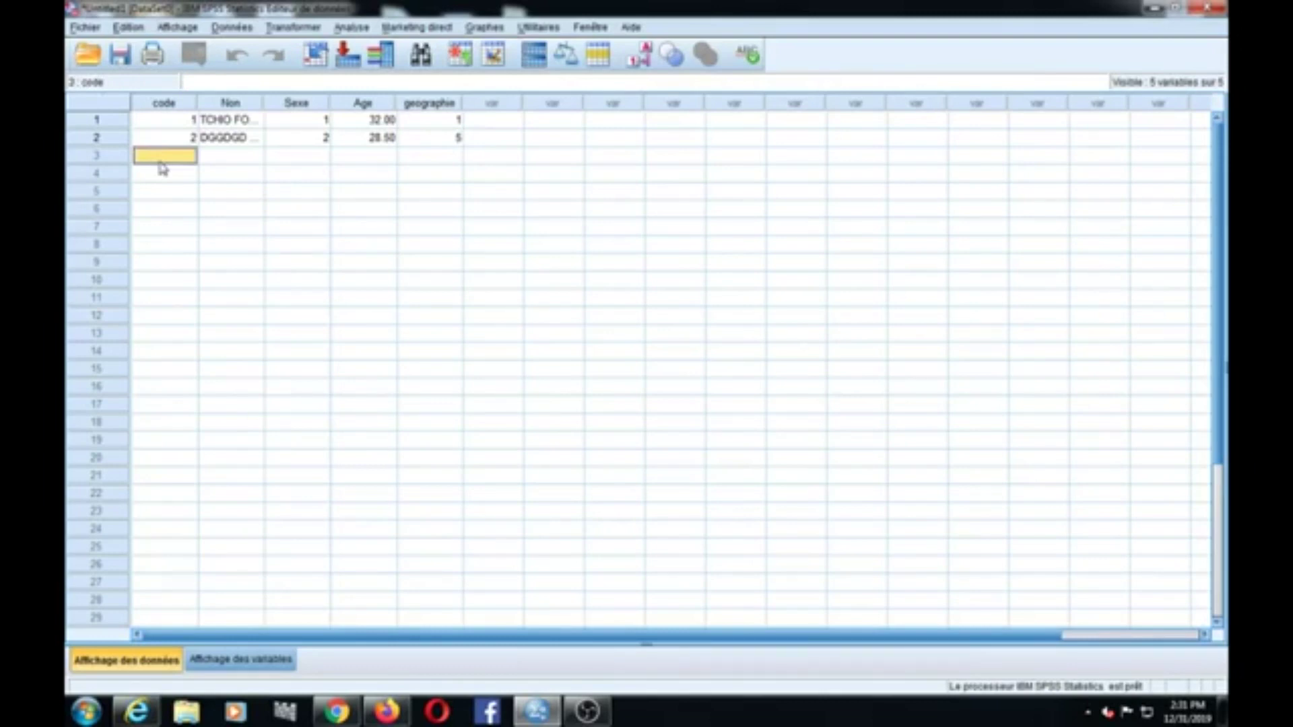
pyautogui.write('3')
pyautogui.click(222, 163)
pyautogui.write('DGGGD DFGFGF')
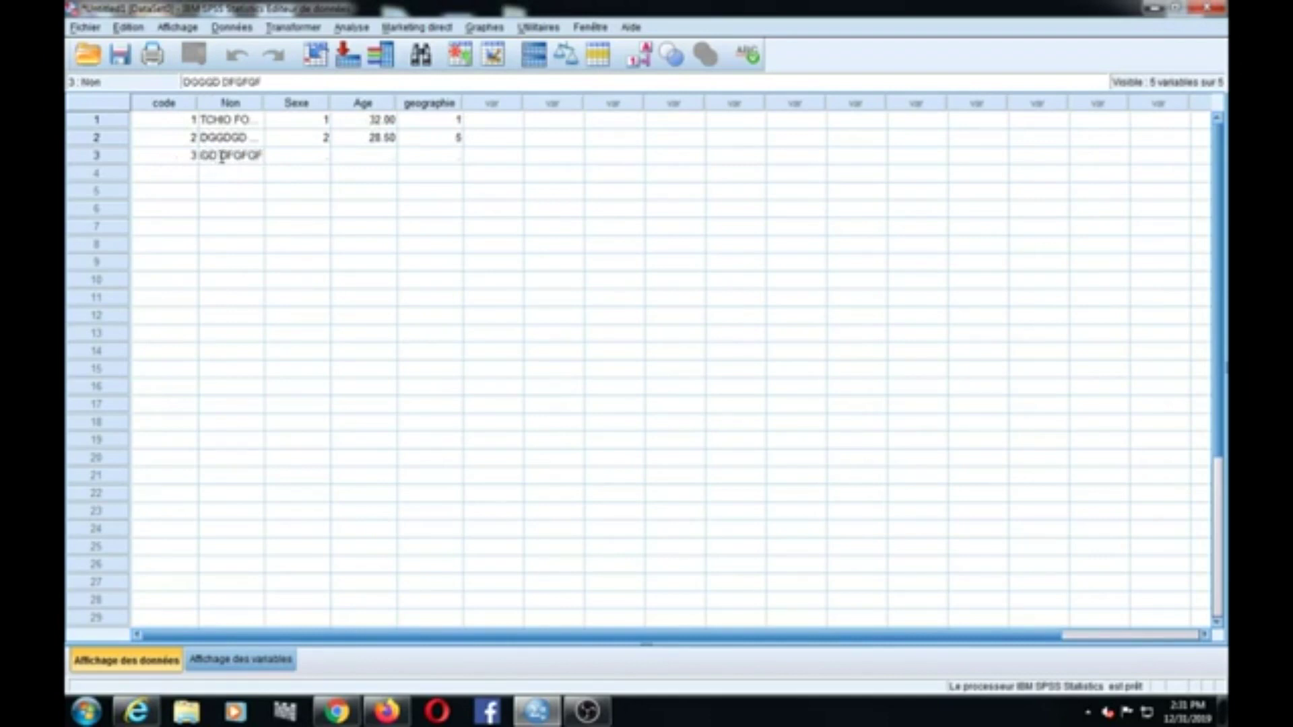
pyautogui.click(317, 161)
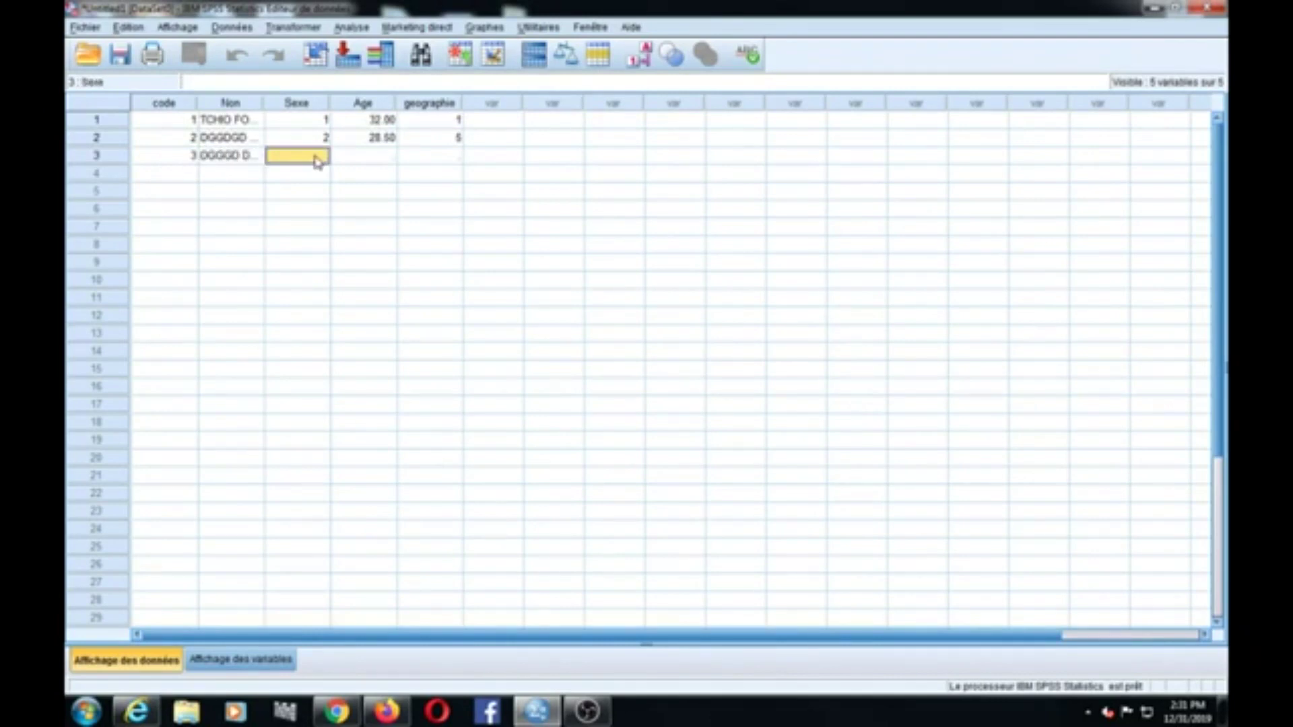
pyautogui.write('2')
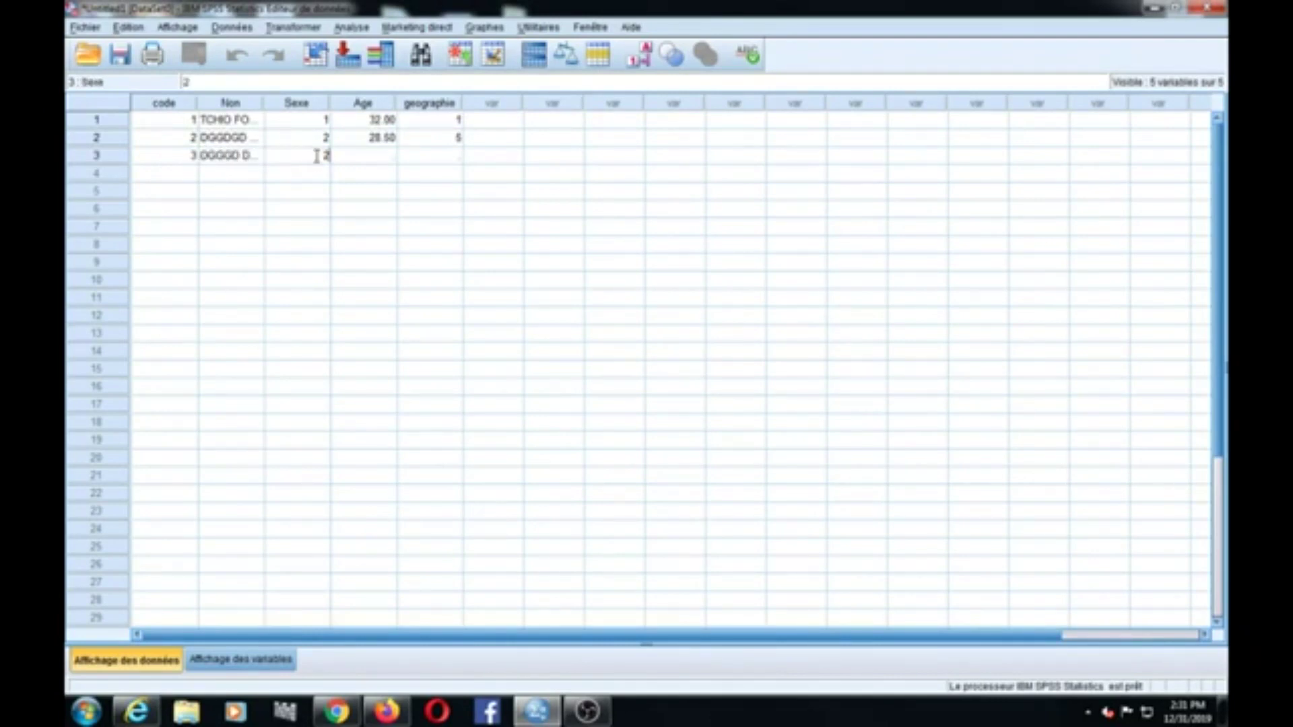
pyautogui.click(357, 156)
pyautogui.write('29')
pyautogui.click(423, 162)
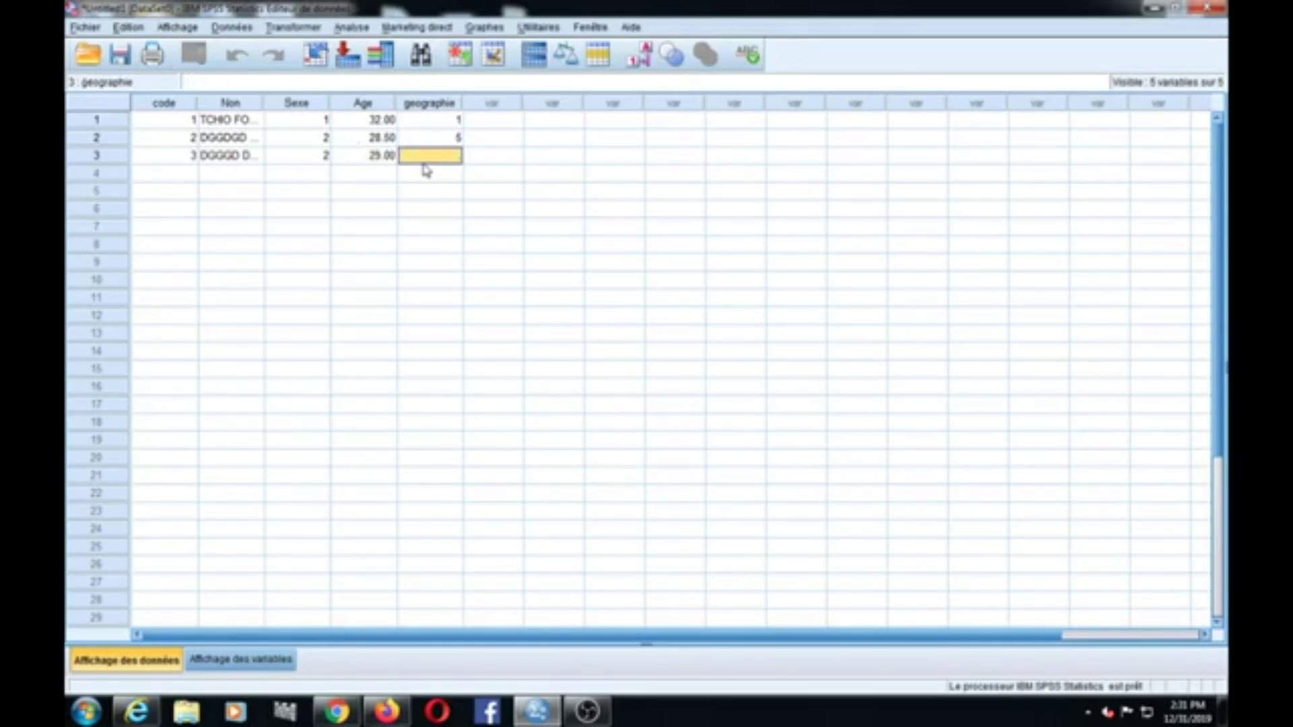
pyautogui.write('2')
# Step: Enter row 4: code 4, a respondent name, Sexe 2, Age 19, geographie 4
pyautogui.click(194, 176)
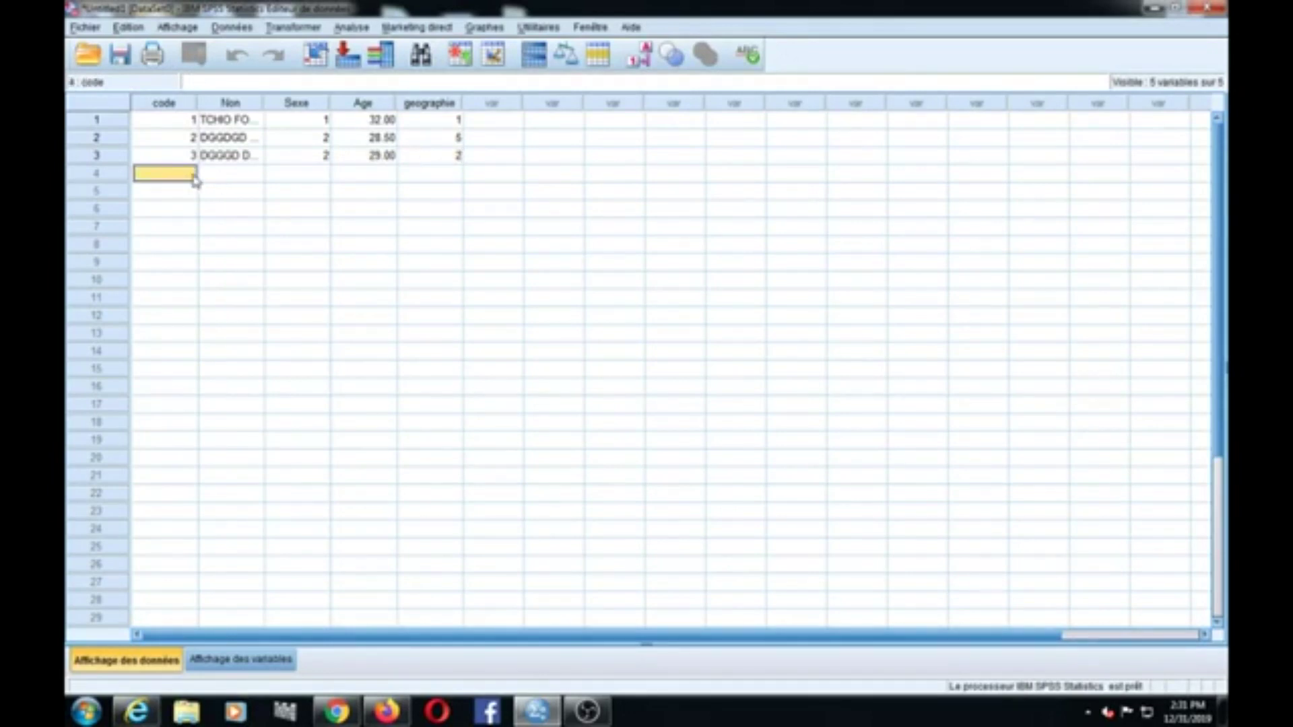
pyautogui.write('4')
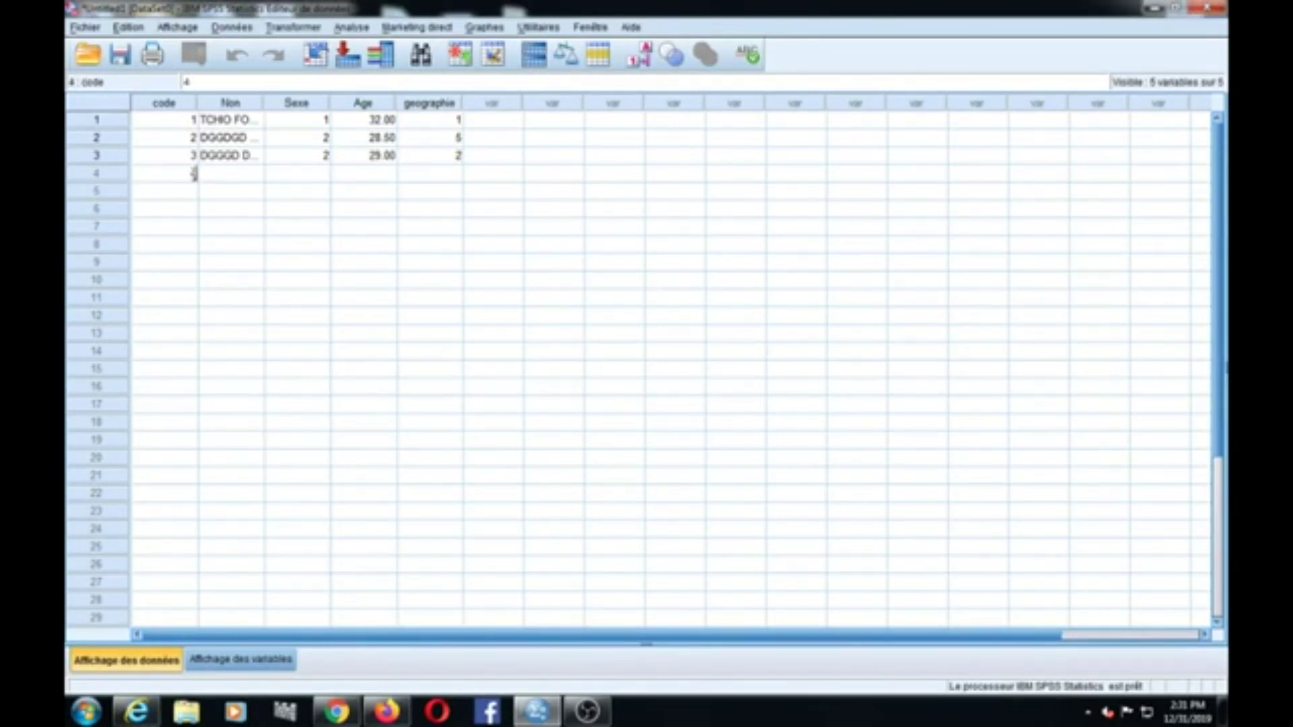
pyautogui.click(224, 177)
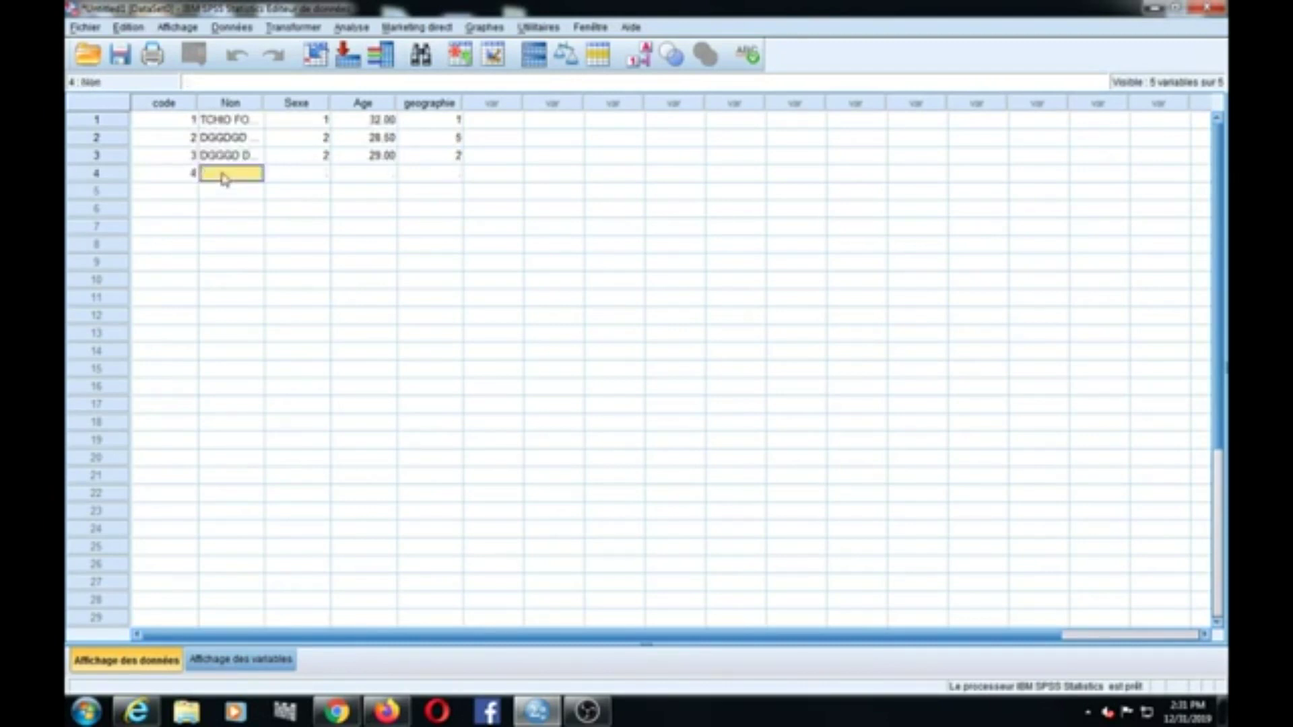
pyautogui.write('GVDGDFD')
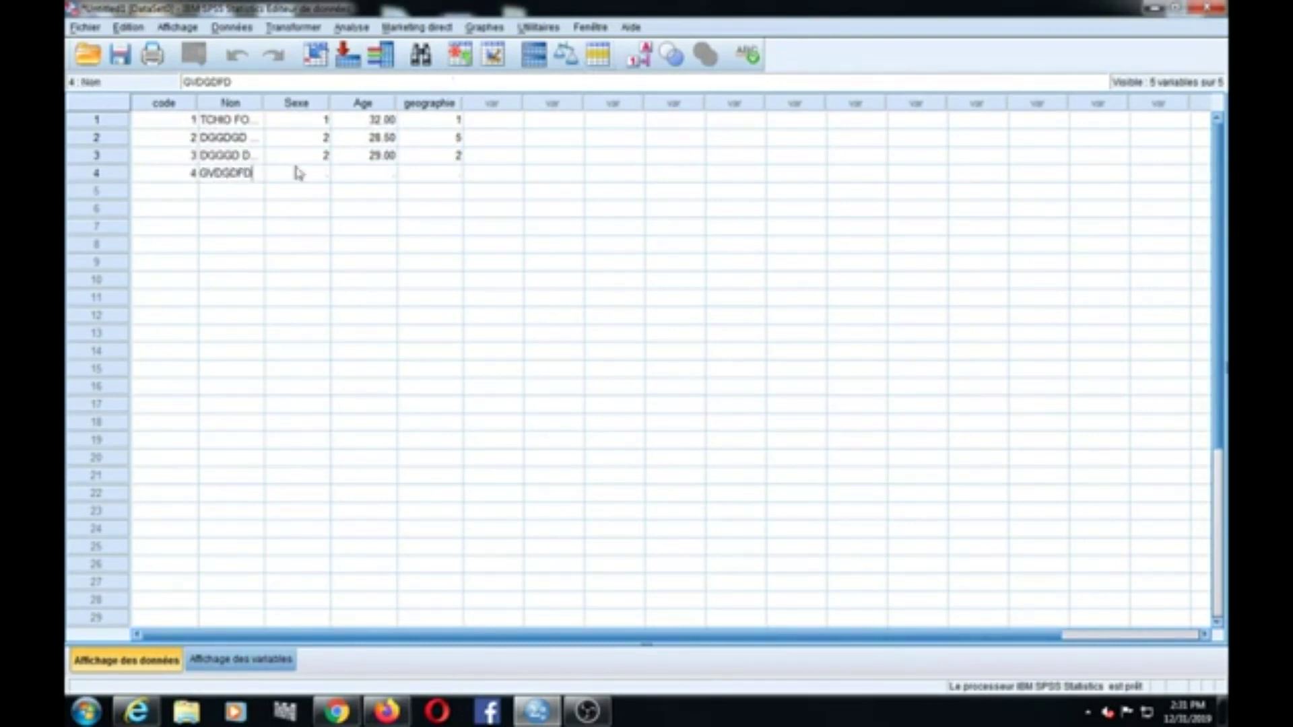
pyautogui.click(297, 174)
pyautogui.write('2')
pyautogui.click(384, 175)
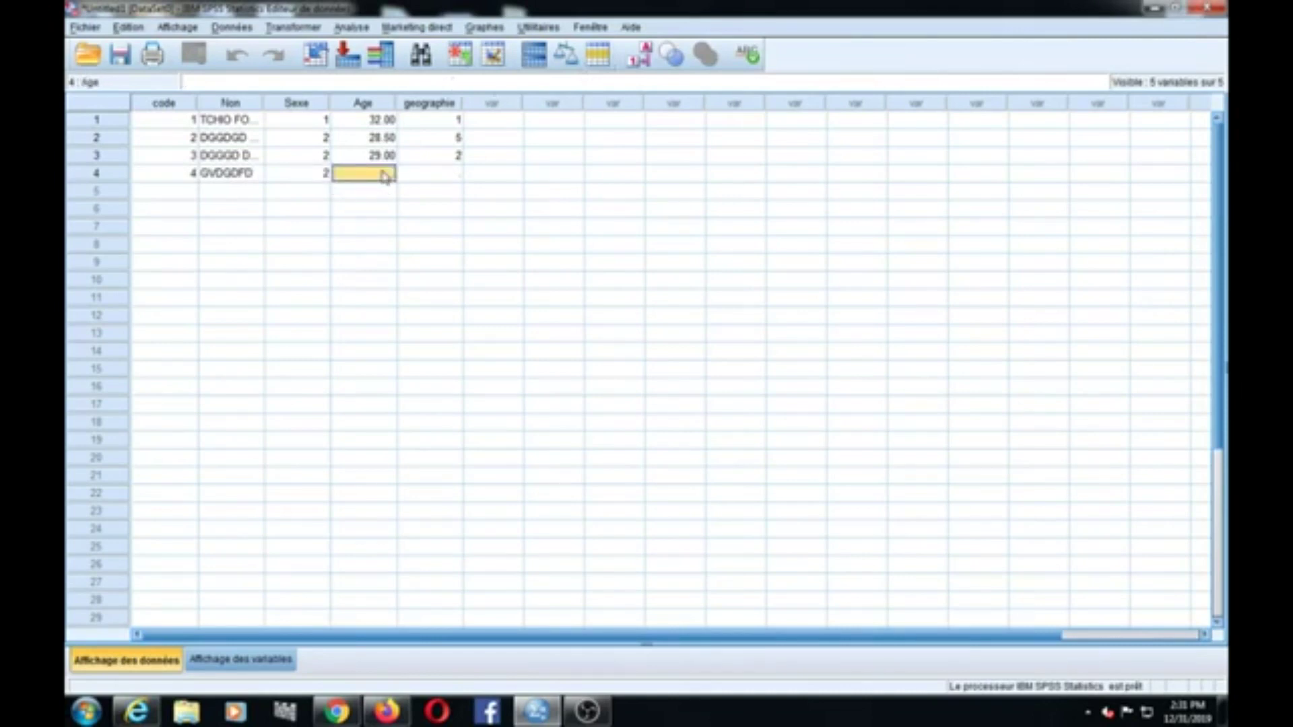
pyautogui.write('19')
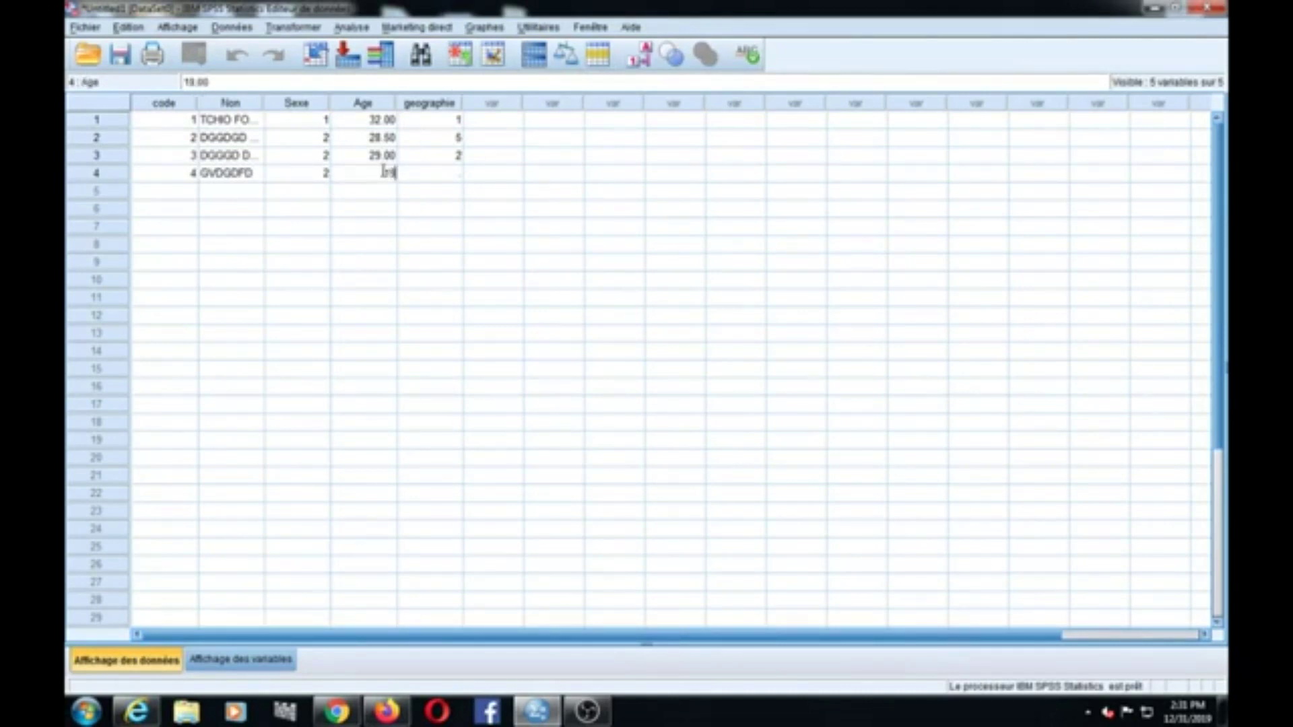
pyautogui.click(454, 177)
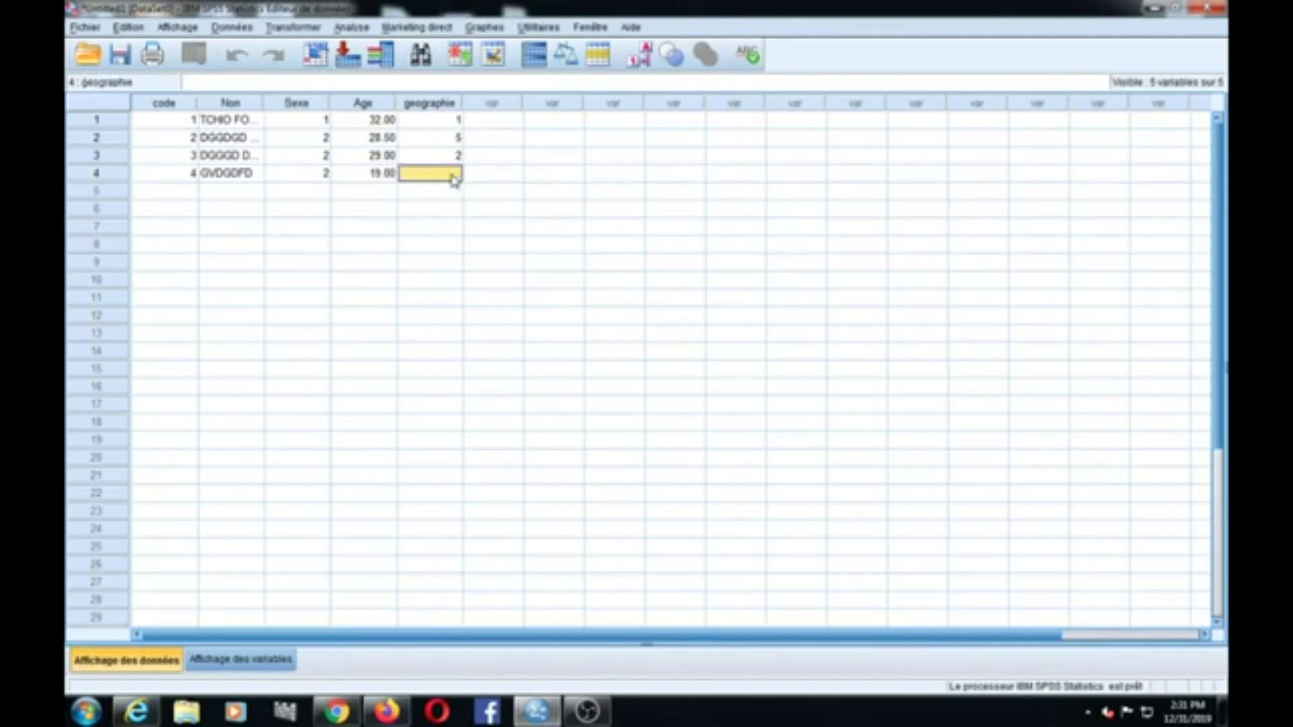
pyautogui.write('4')
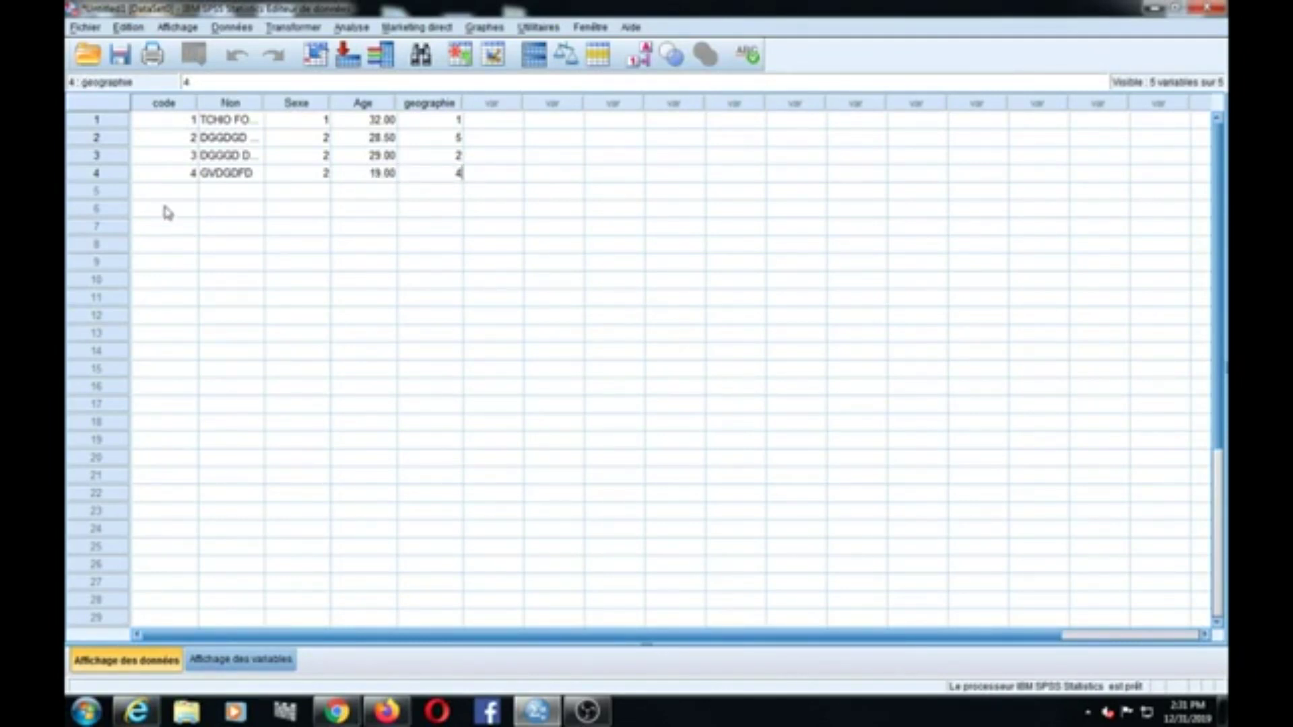
# Step: Enter row 5: code 5, a respondent name, Sexe 1, Age 25, geographie 3
pyautogui.click(173, 191)
pyautogui.write('5')
pyautogui.click(226, 198)
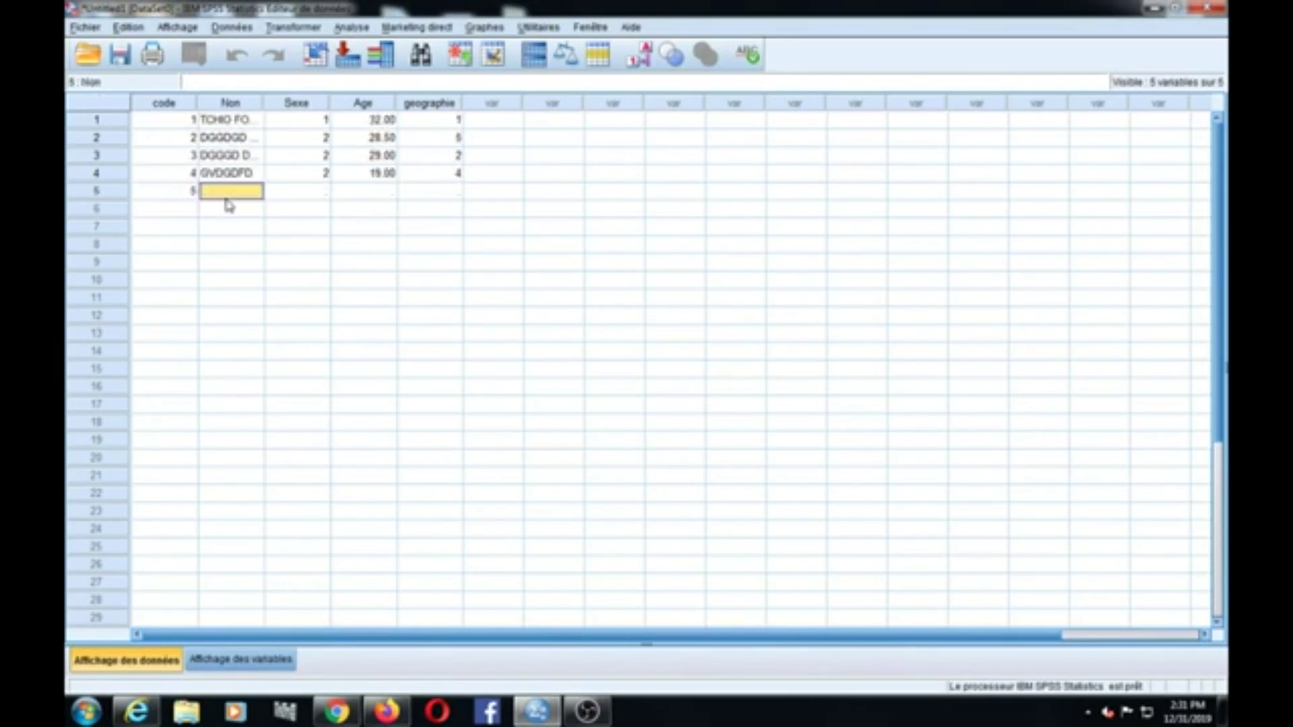
pyautogui.write('DGVDFBD')
pyautogui.click(300, 200)
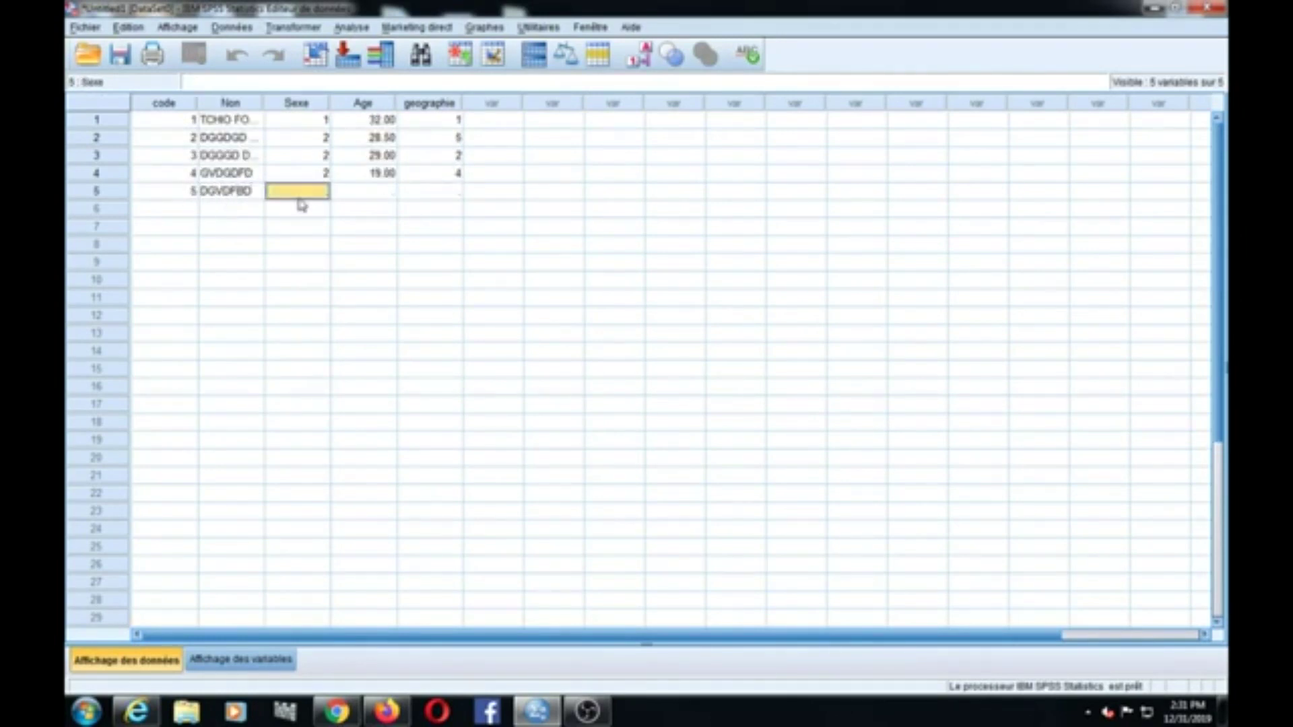
pyautogui.write('1')
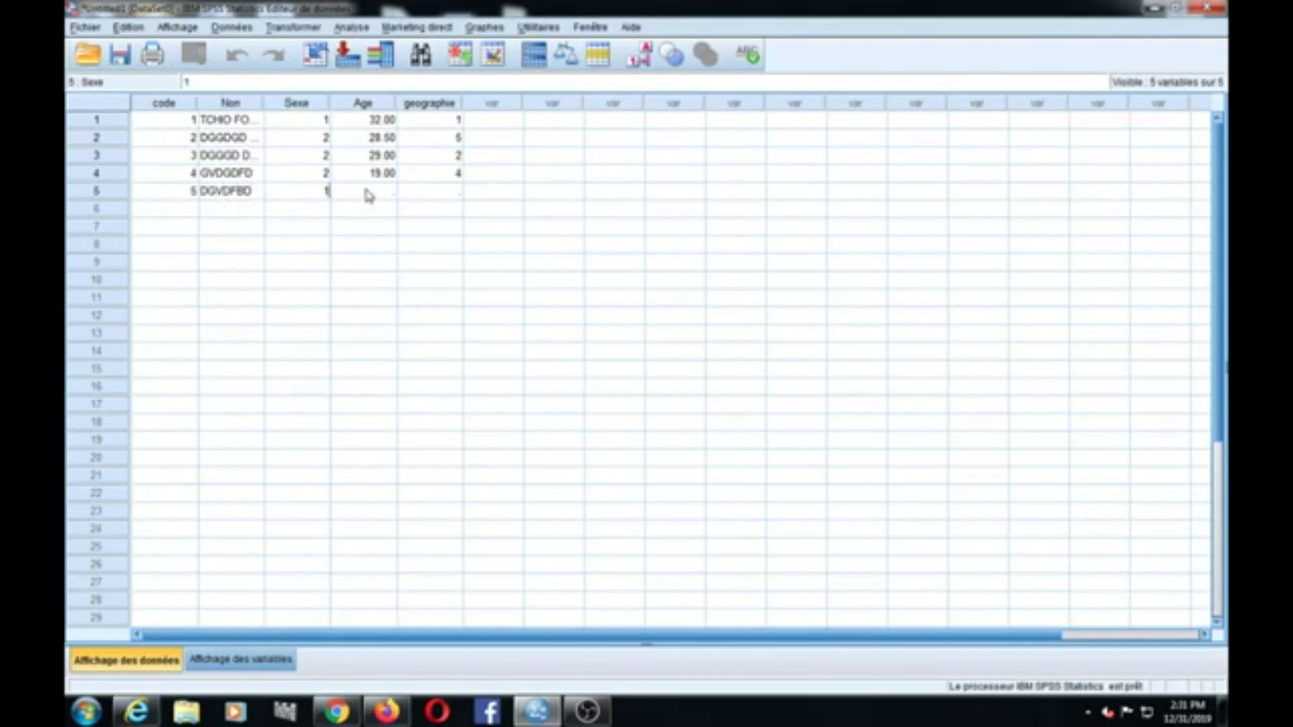
pyautogui.click(369, 196)
pyautogui.write('25')
pyautogui.click(443, 200)
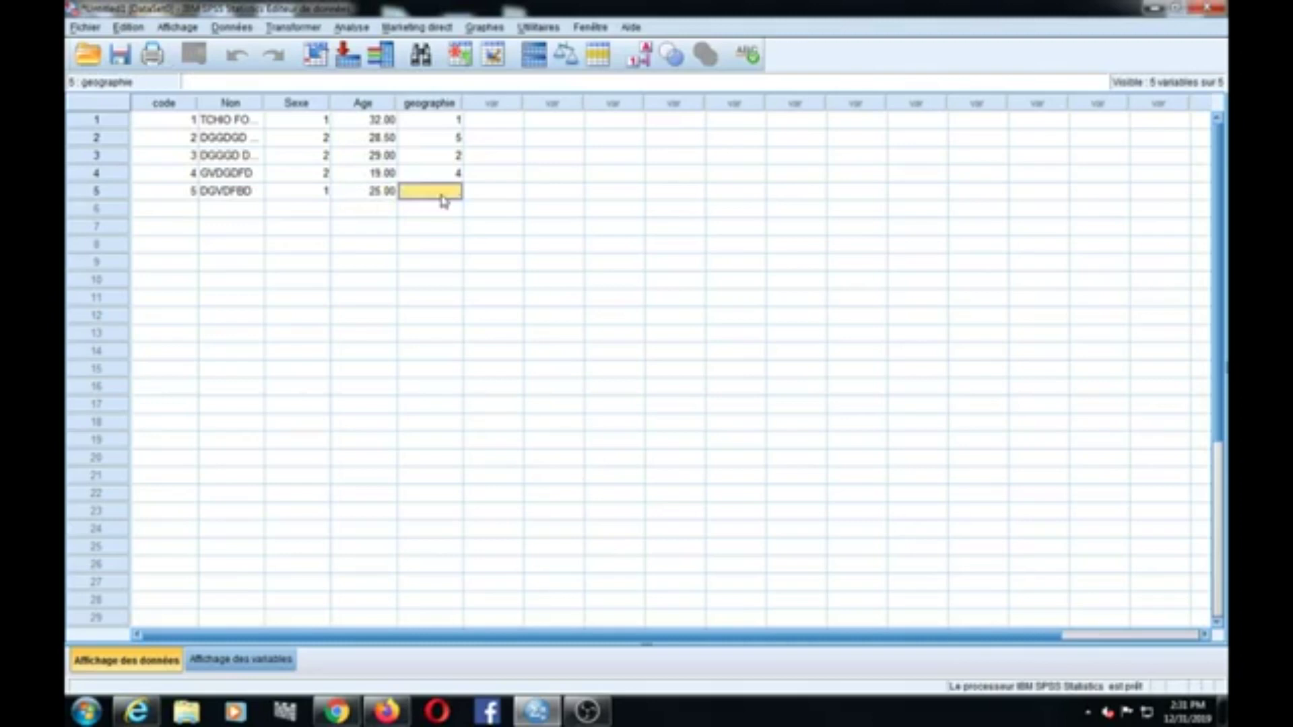
pyautogui.write('3')
# Step: Enter row 6: code 6, a respondent name, Sexe 2, Age 19.5, geographie 4
pyautogui.click(166, 210)
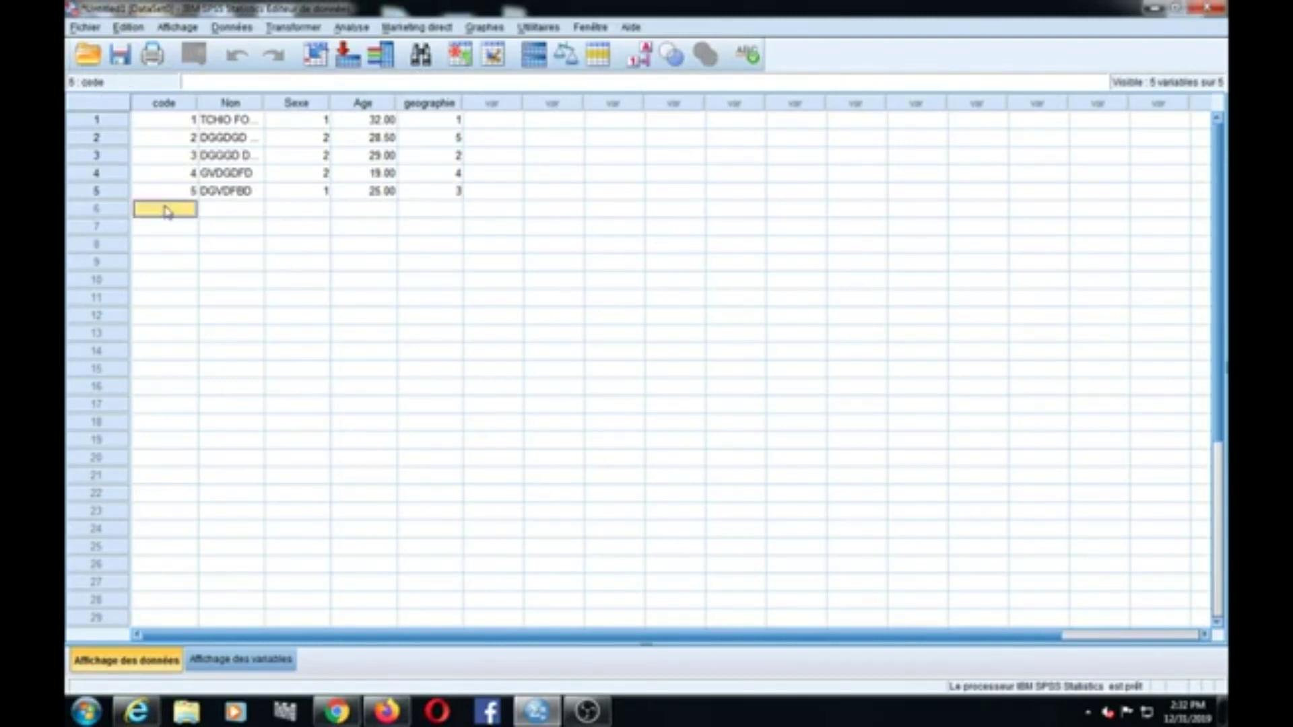
pyautogui.write('6')
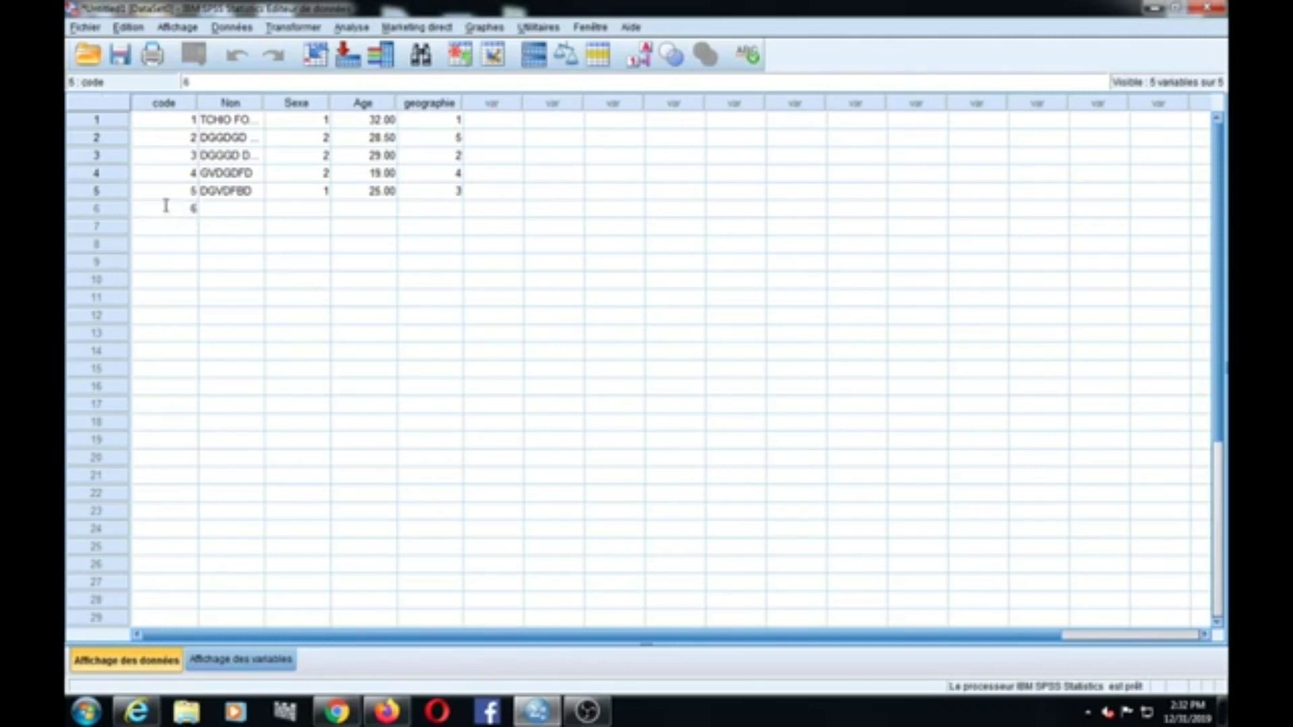
pyautogui.click(257, 208)
pyautogui.write('HCHHFVBF')
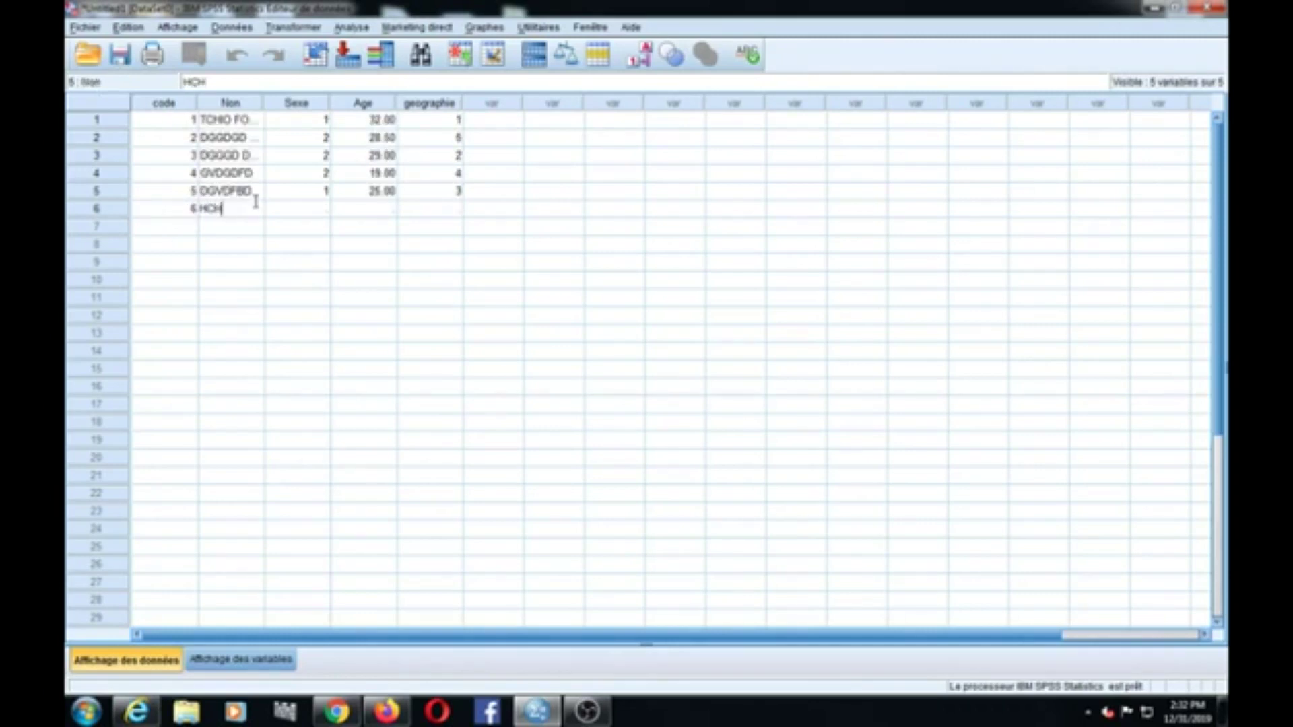
pyautogui.click(292, 209)
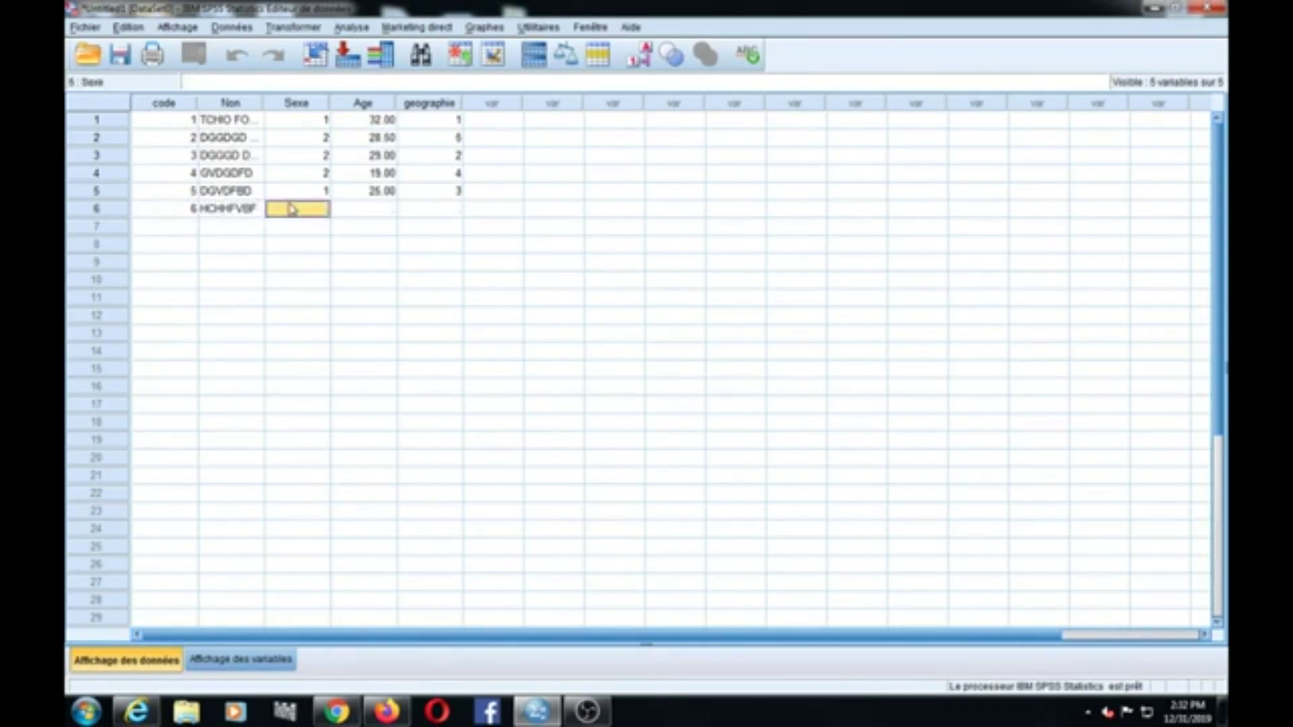
pyautogui.write('2')
pyautogui.click(372, 214)
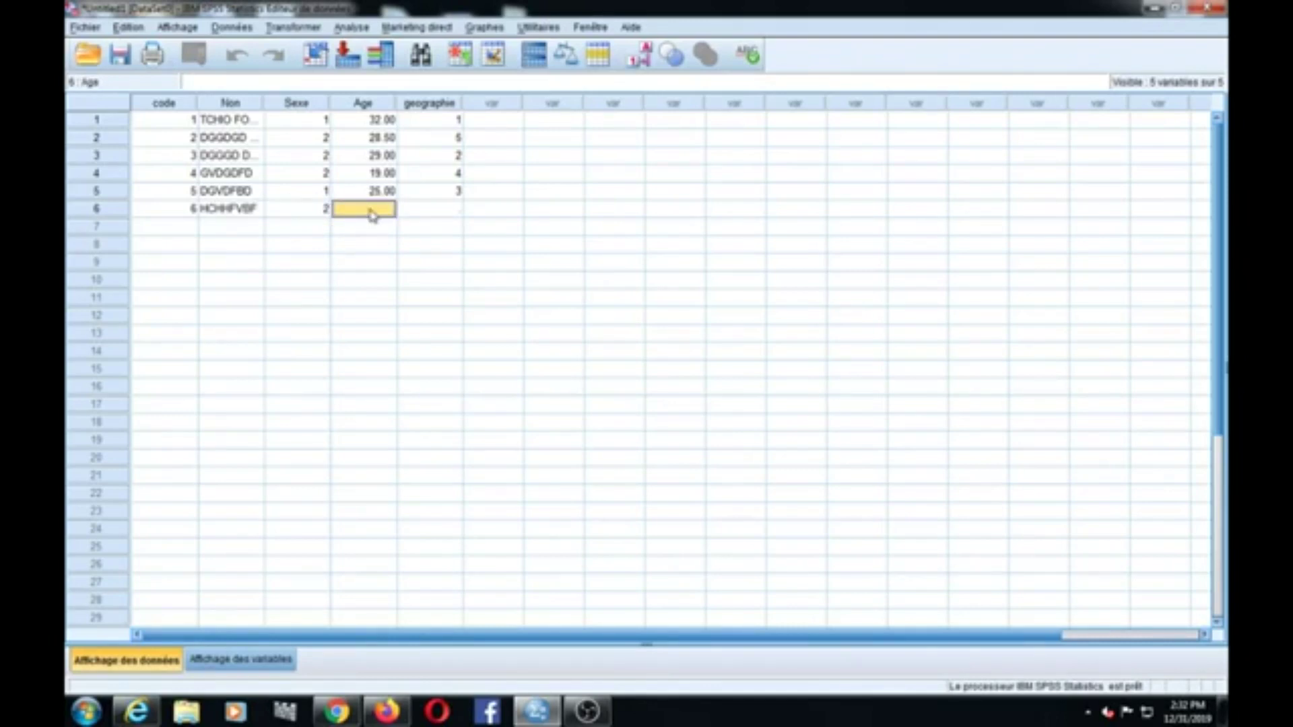
pyautogui.write('19.5')
pyautogui.click(445, 217)
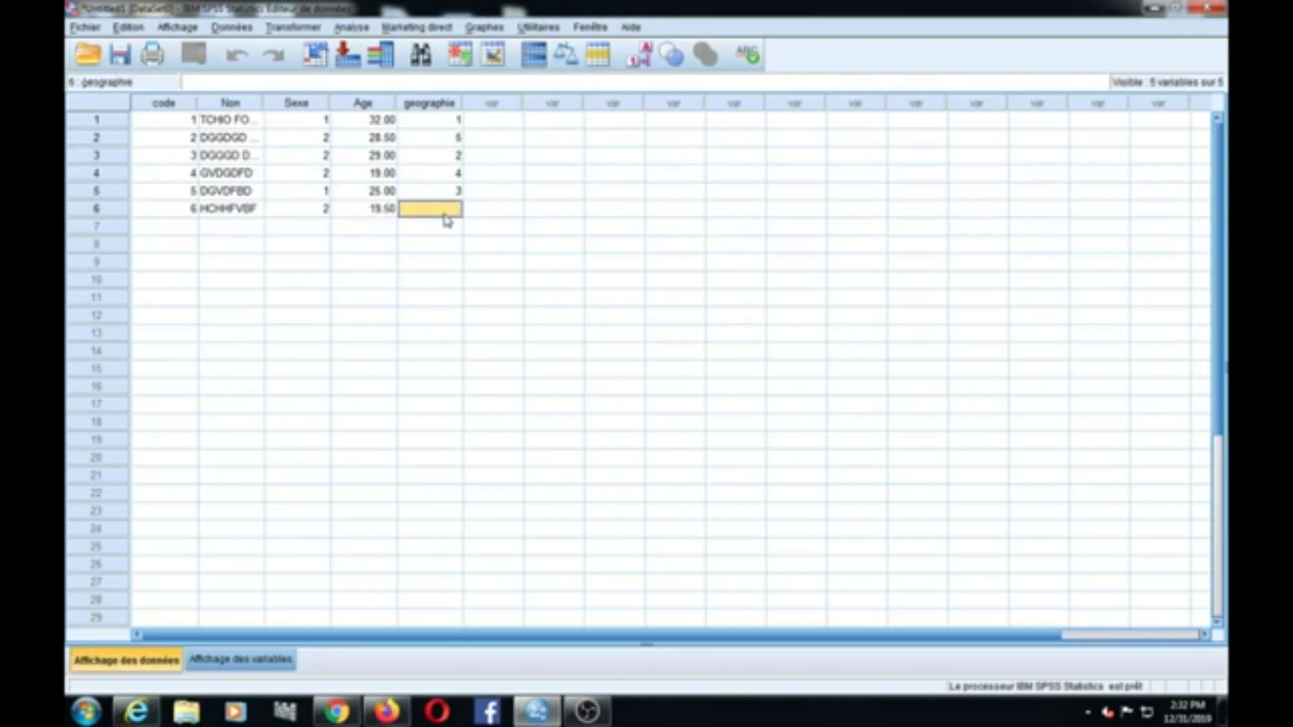
pyautogui.write('4')
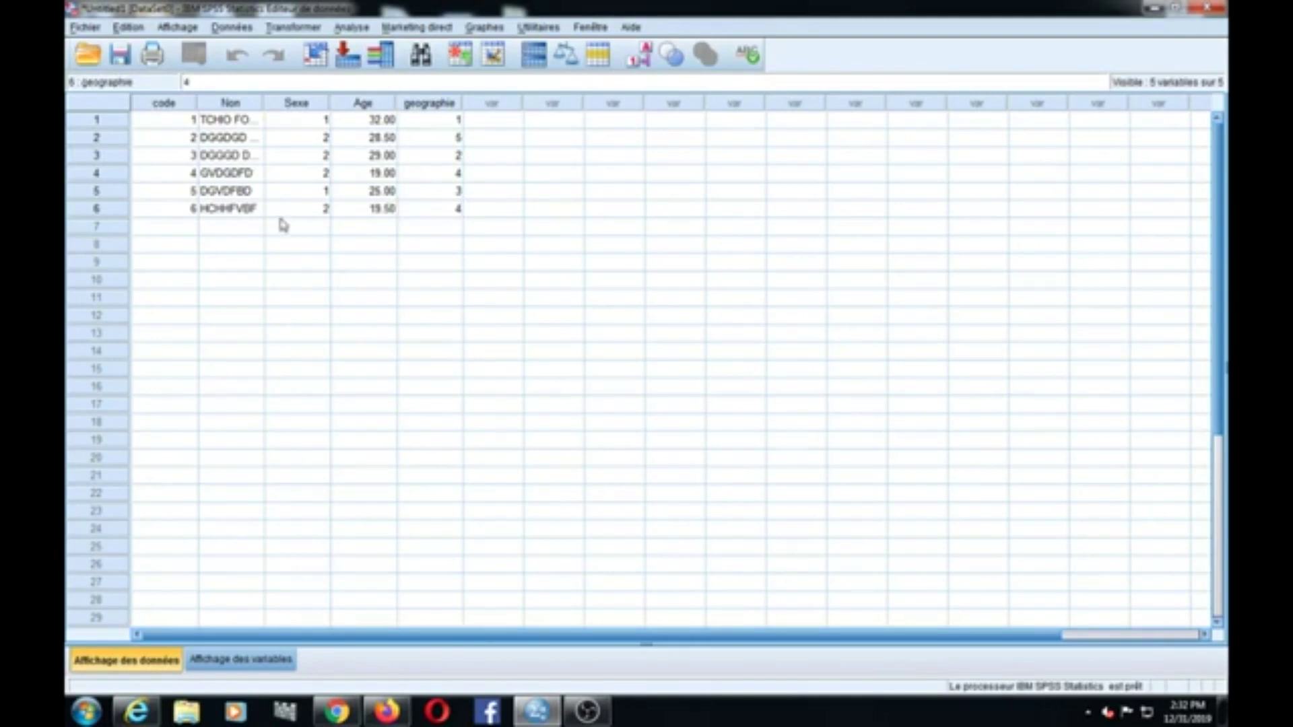
# Step: Enter row 7: code 7, a respondent name, Sexe 1, Age 19, geographie 4
pyautogui.click(144, 229)
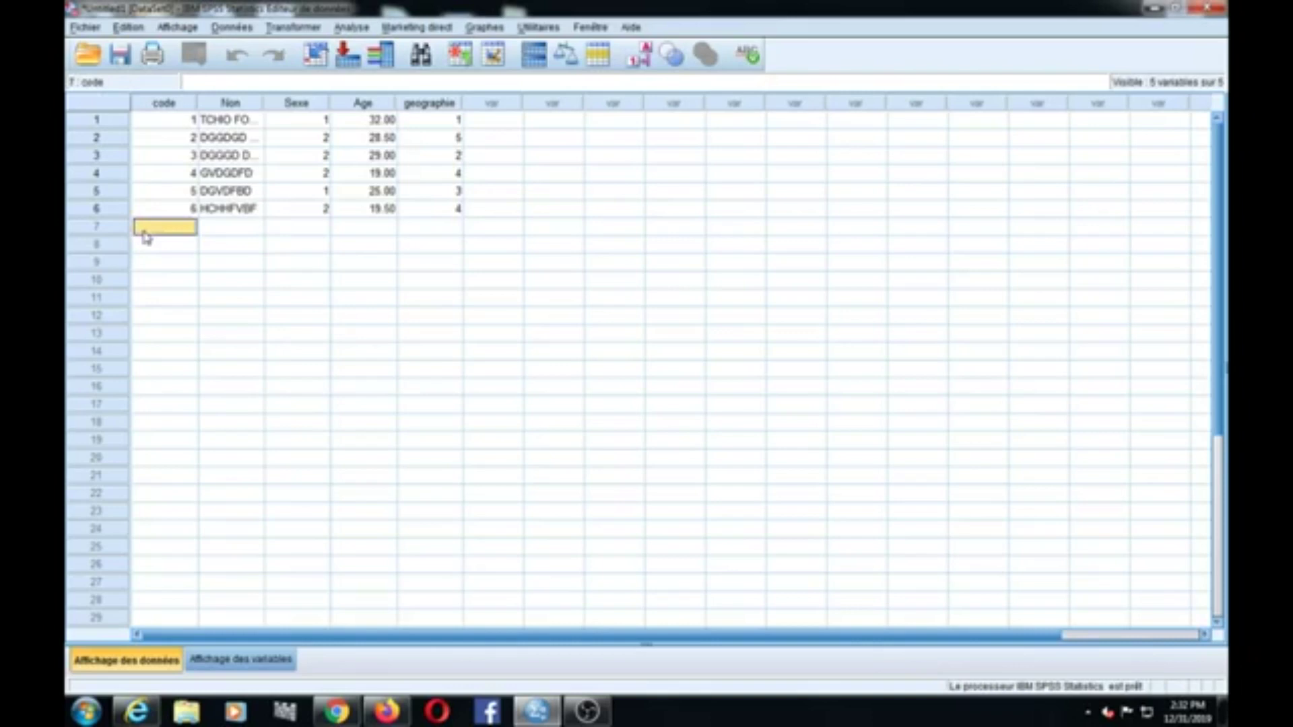
pyautogui.write('7')
pyautogui.click(213, 227)
pyautogui.write('DGCVGD')
pyautogui.click(318, 239)
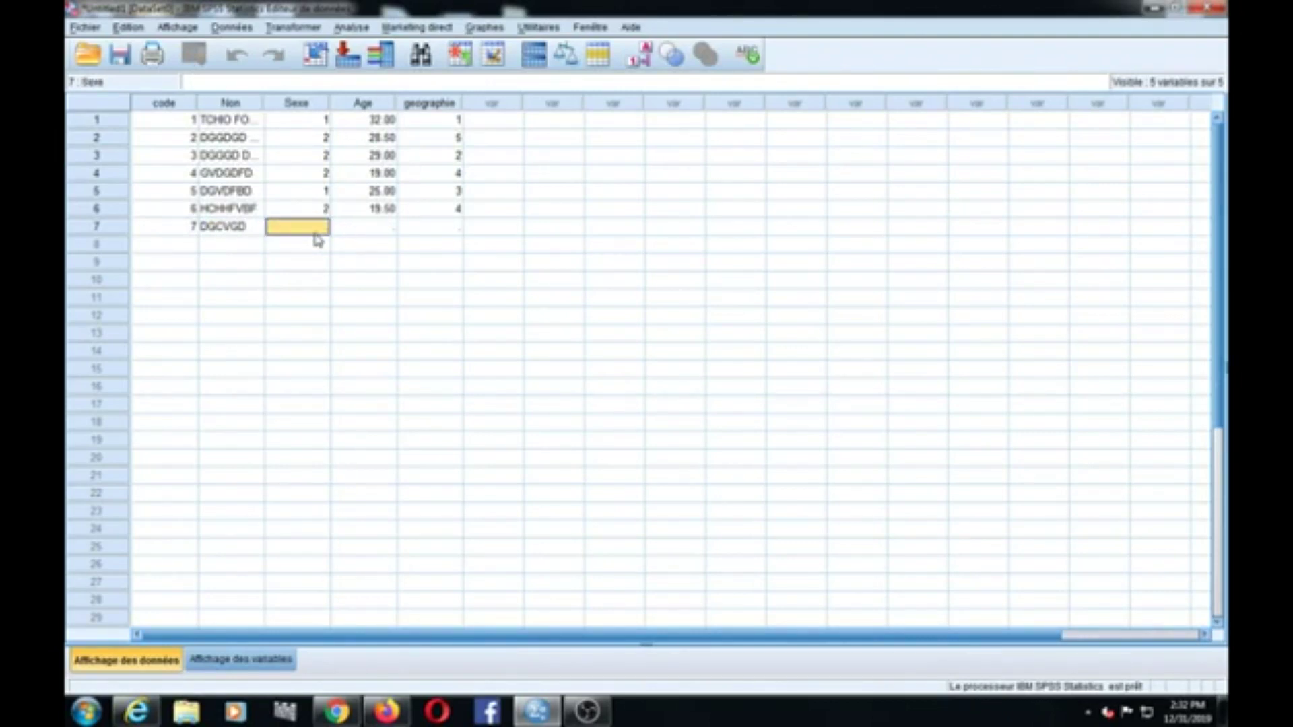
pyautogui.write('1')
pyautogui.click(375, 241)
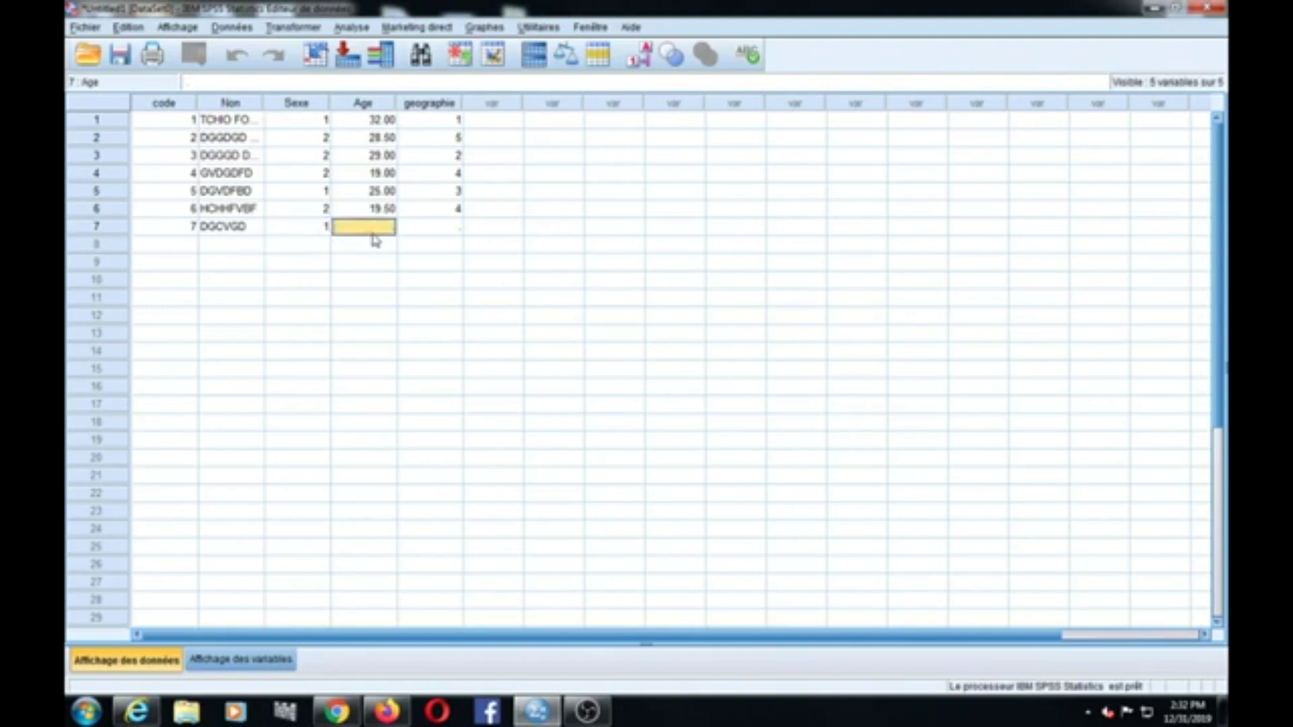
pyautogui.write('19')
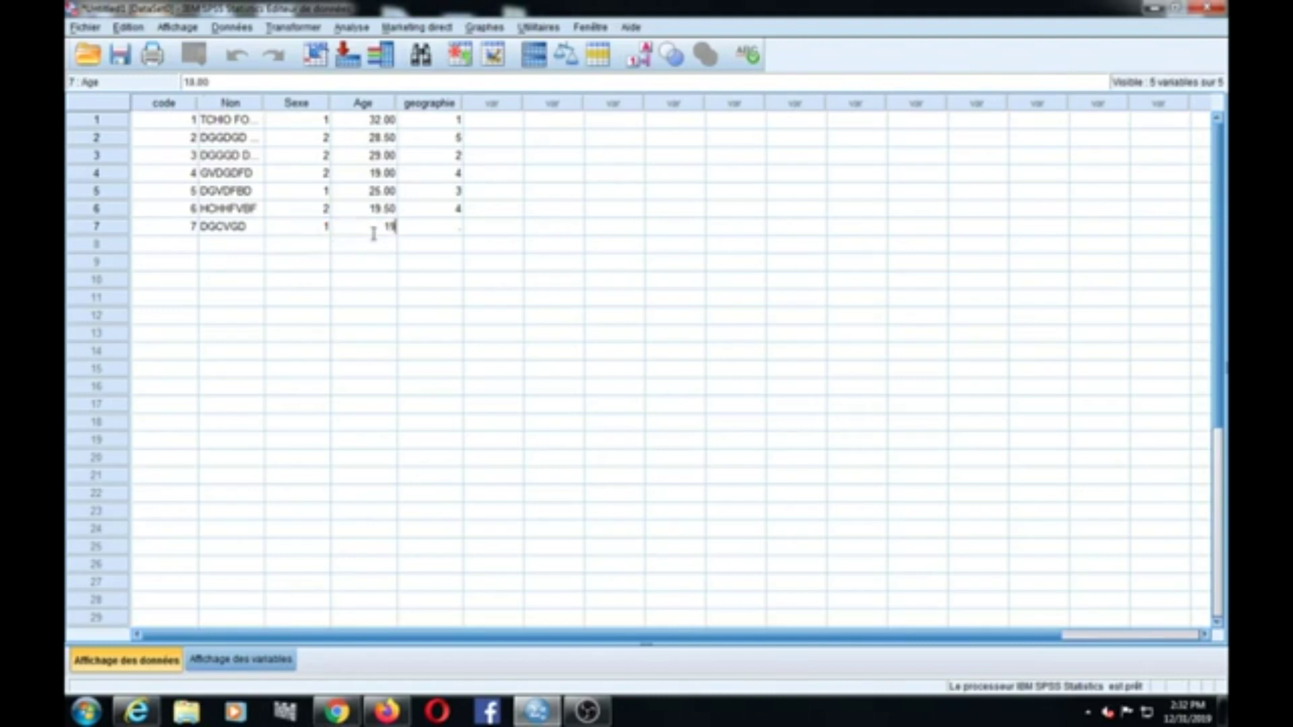
pyautogui.click(445, 232)
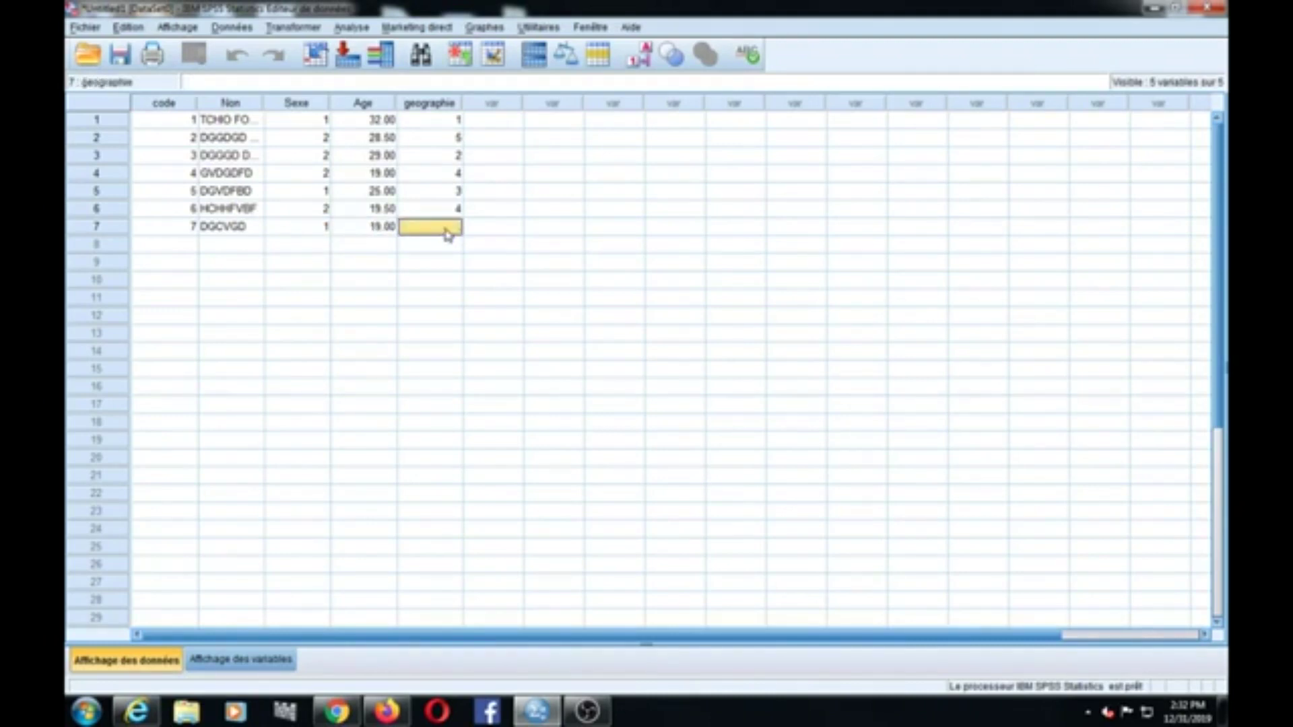
pyautogui.write('42')
pyautogui.press('BackSpace')
pyautogui.press('BackSpace')
pyautogui.write('4')
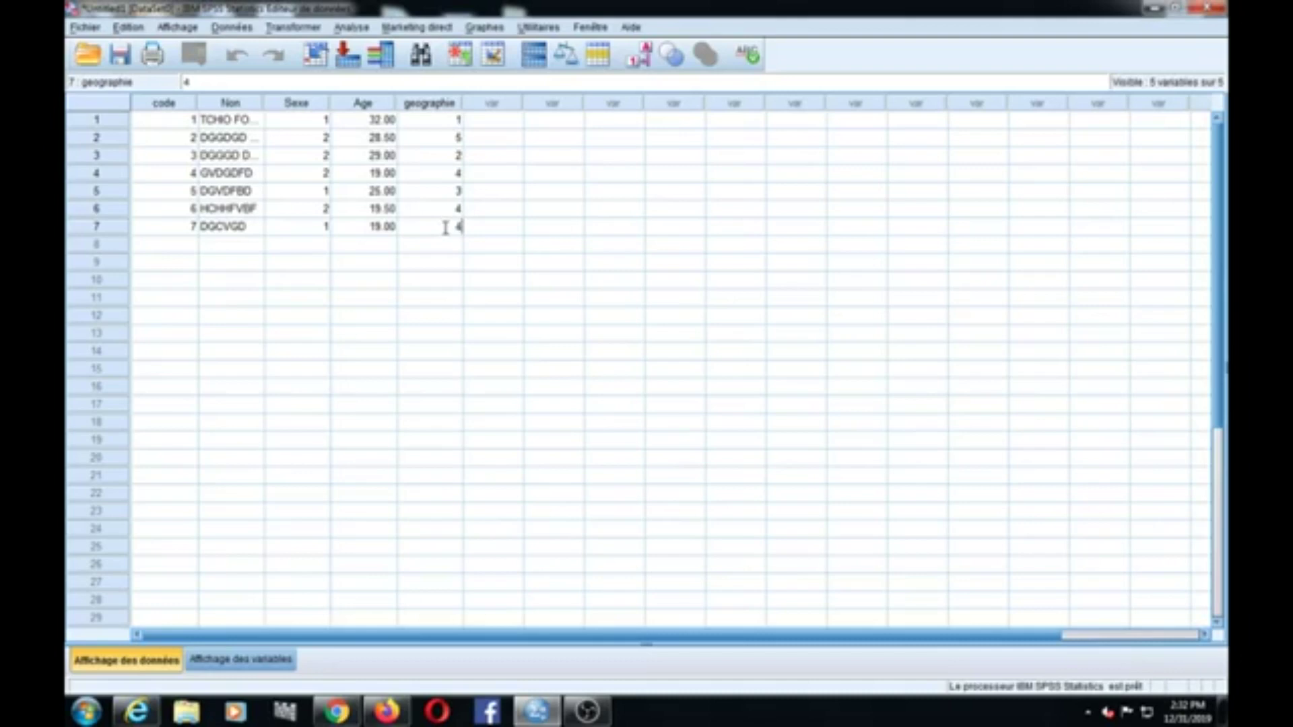
pyautogui.click(441, 263)
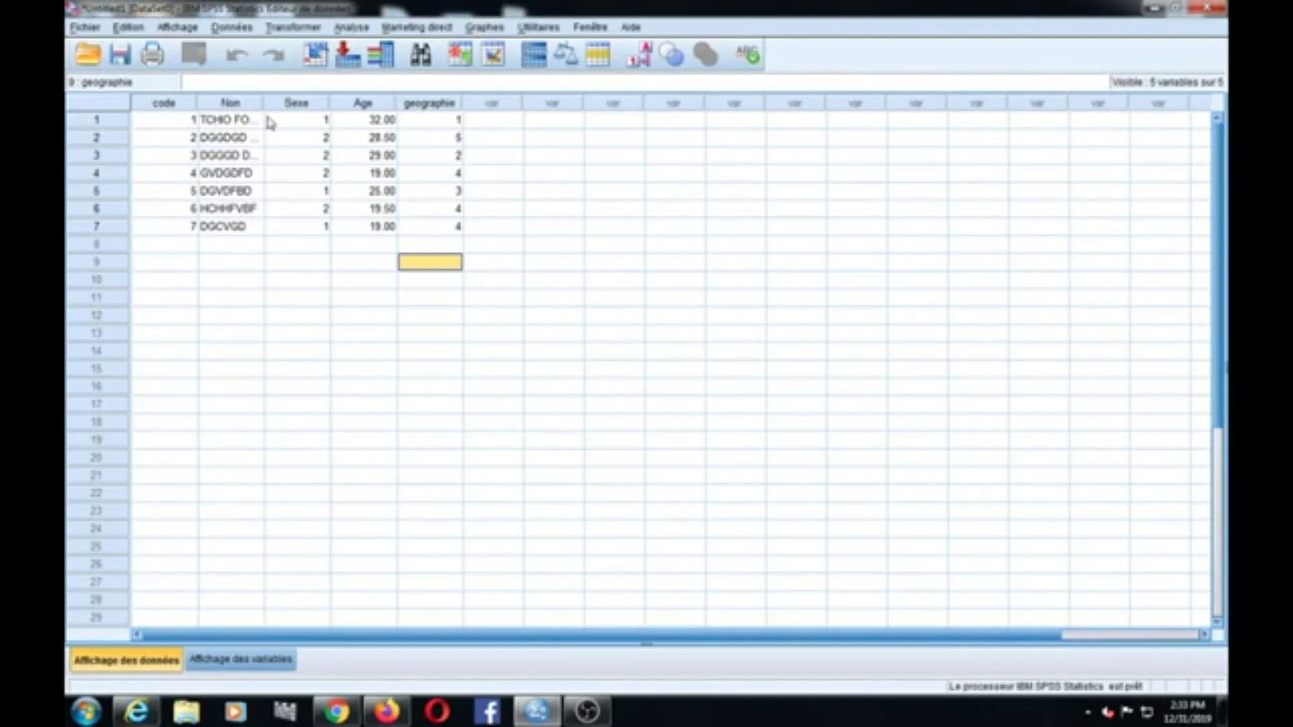
pyautogui.click(243, 660)
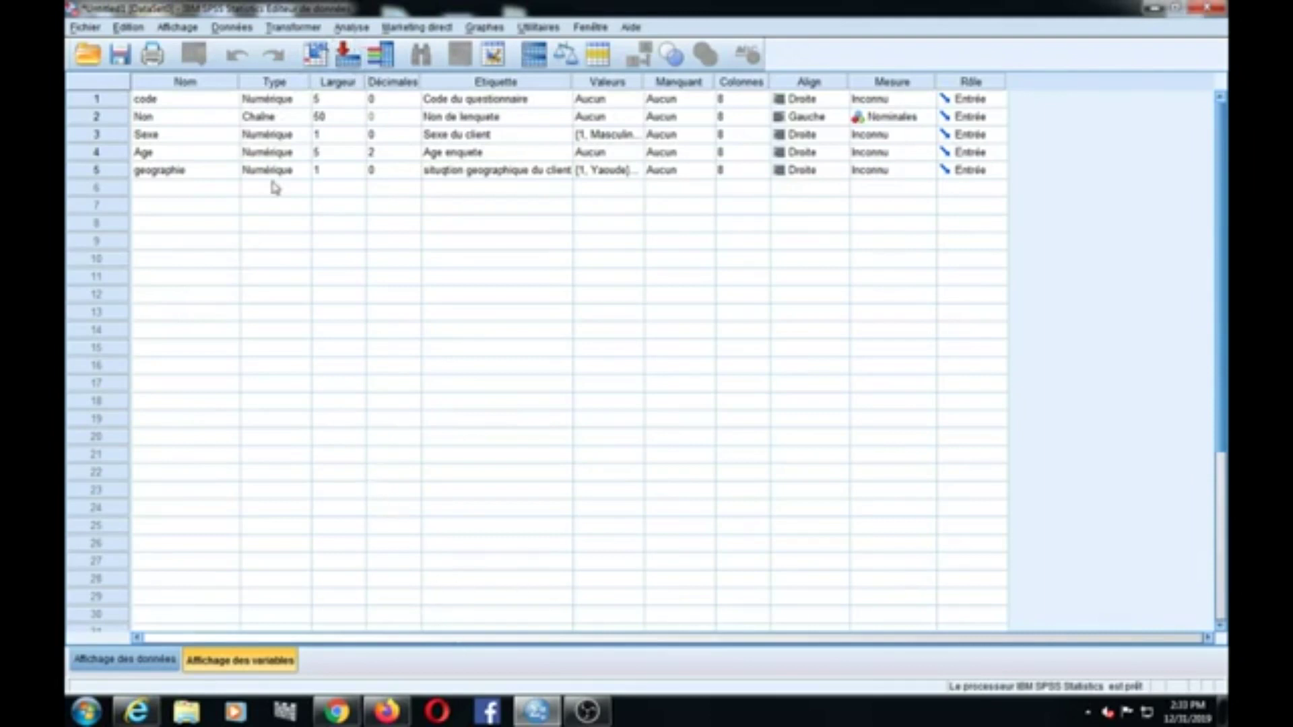
# Step: Run Descriptives on Sexe du client
pyautogui.click(352, 28)
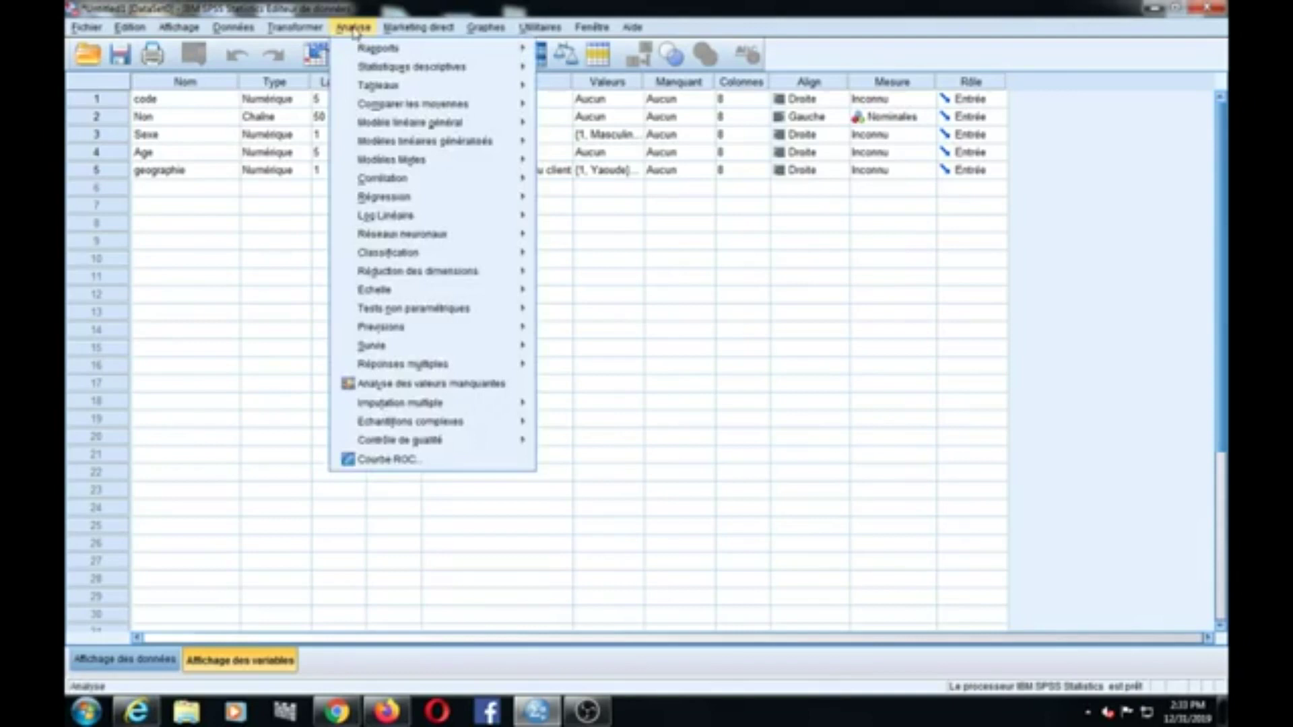
pyautogui.moveTo(376, 67)
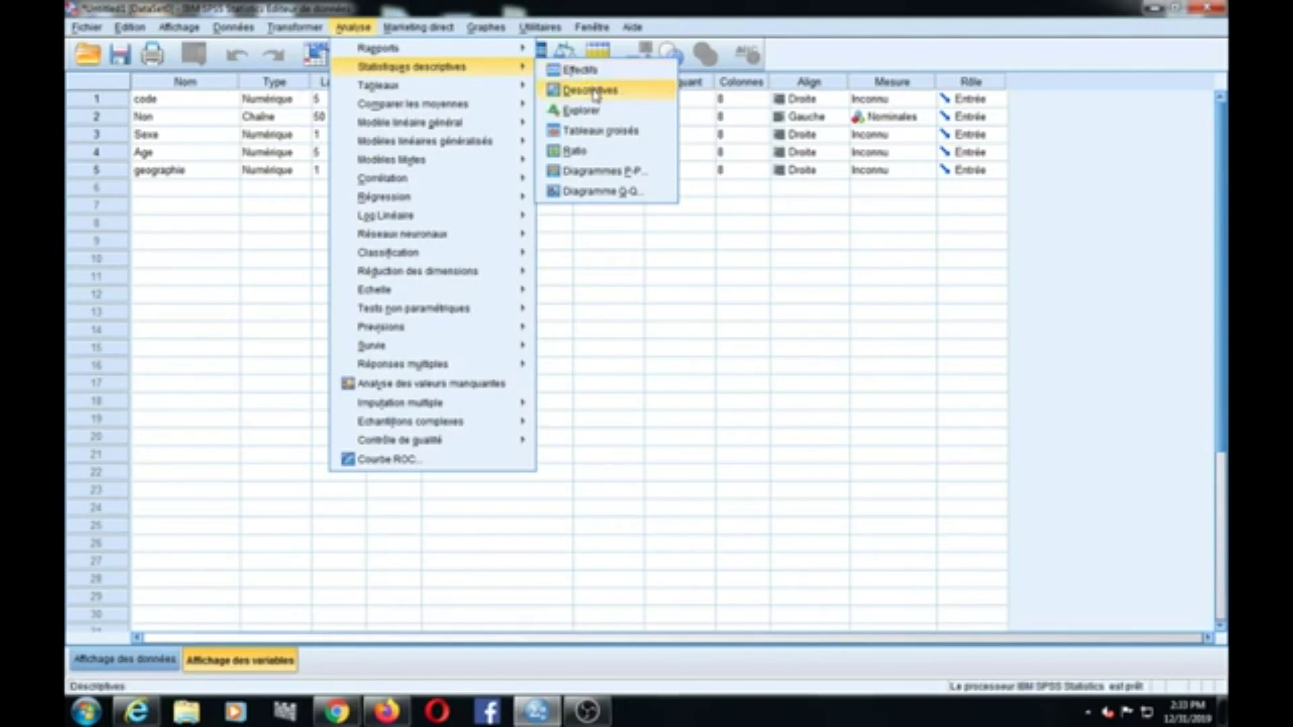
pyautogui.click(596, 92)
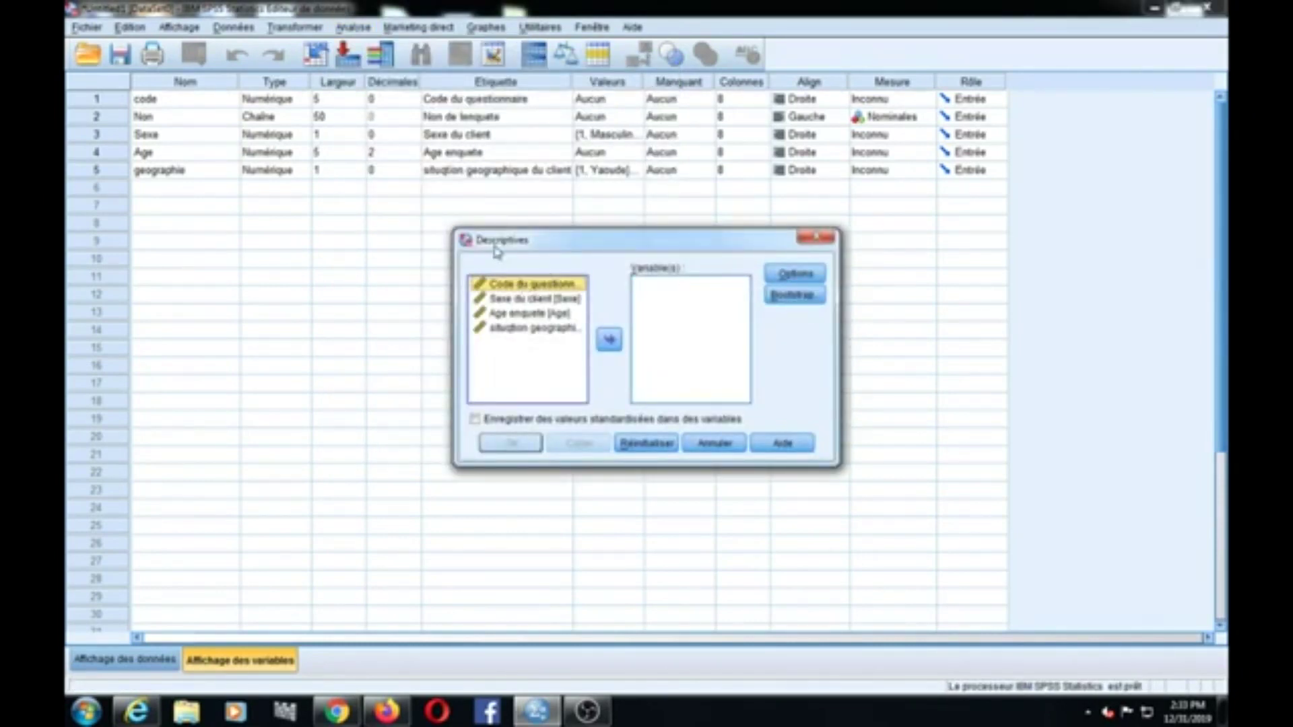
pyautogui.click(525, 299)
pyautogui.click(608, 338)
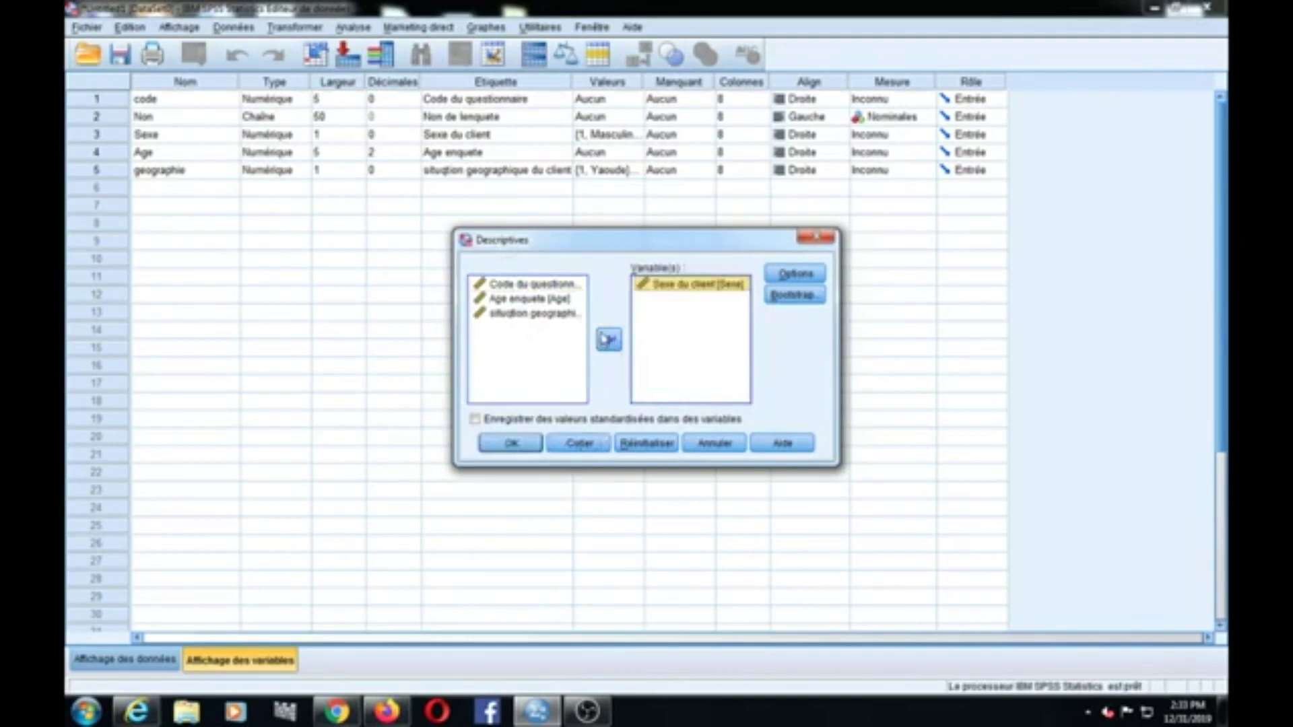
pyautogui.click(520, 444)
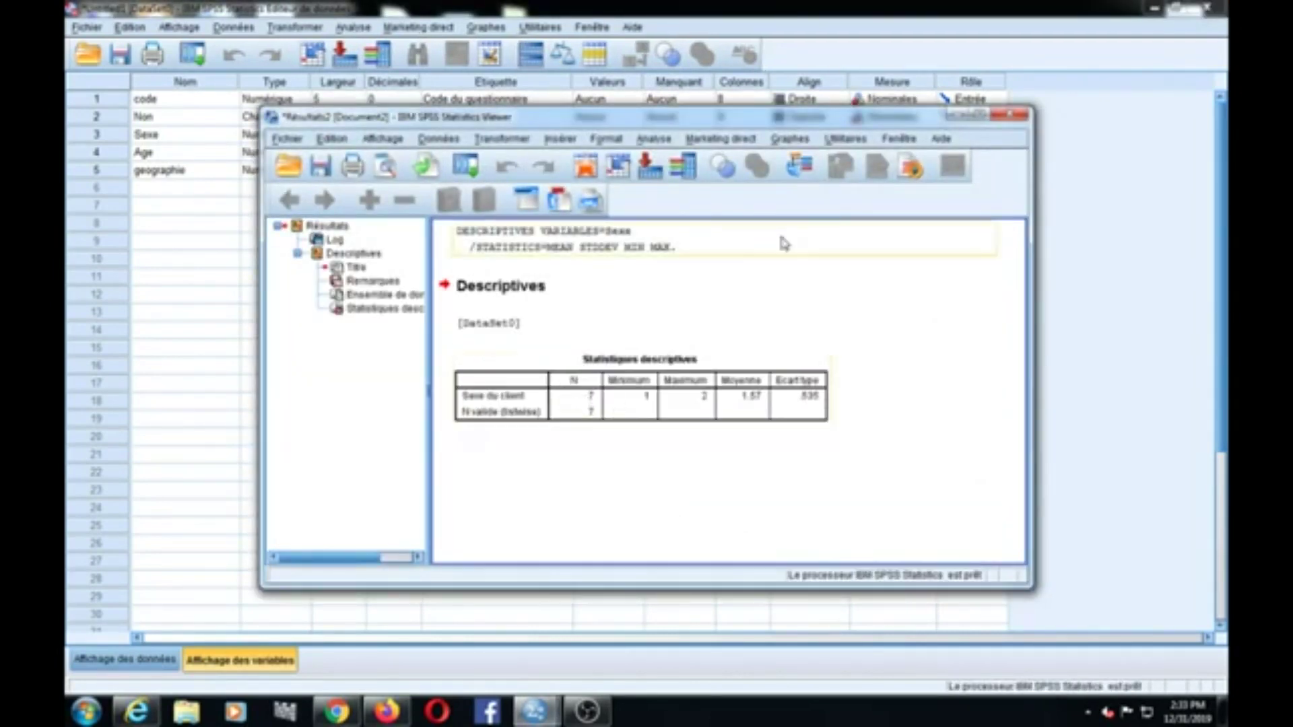
# Step: Close the output Viewer without saving the results to a file
pyautogui.click(1010, 116)
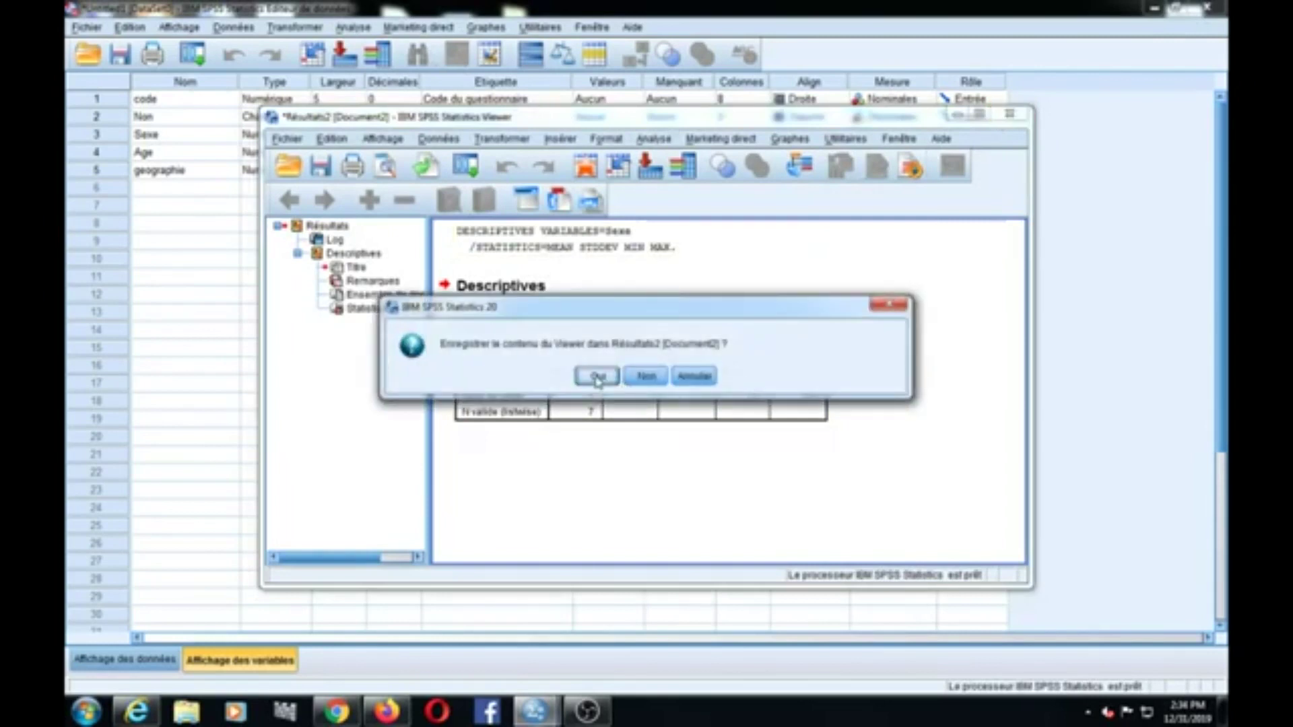
pyautogui.click(597, 378)
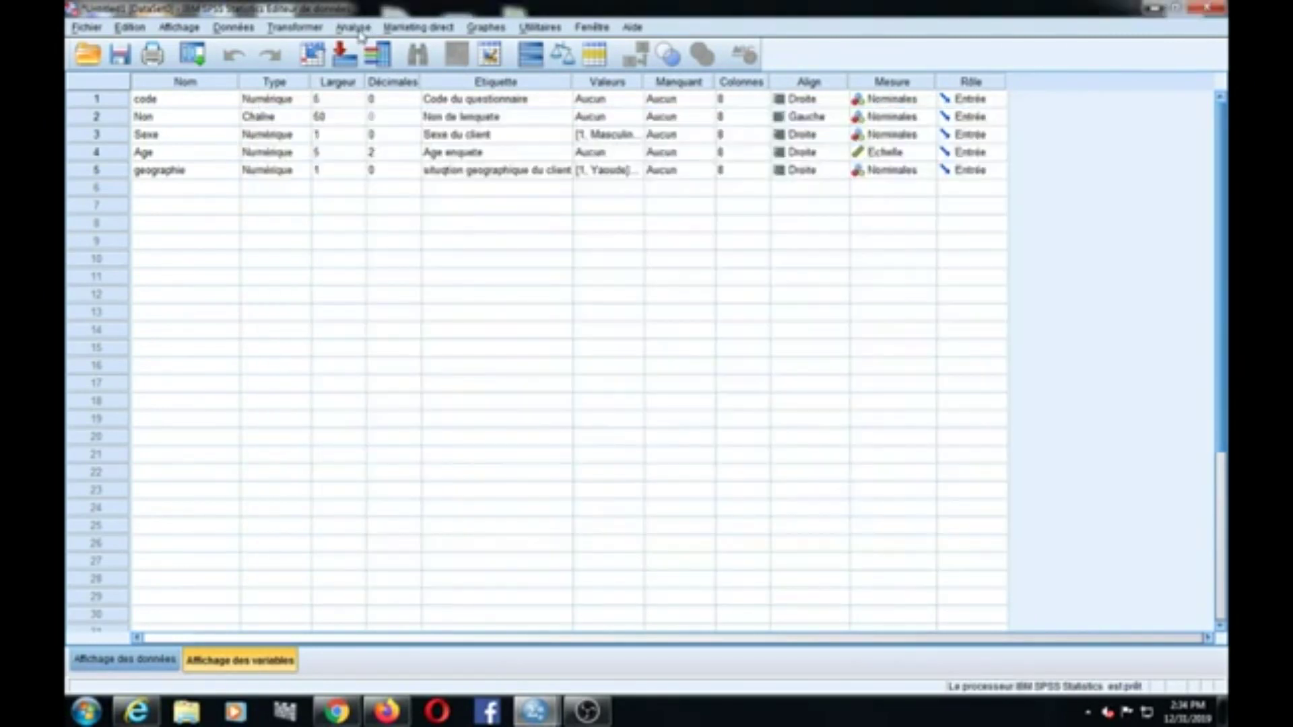
pyautogui.click(982, 214)
# Step: Run Frequencies (Effectifs) on Sexe du client
pyautogui.click(357, 28)
pyautogui.moveTo(410, 67)
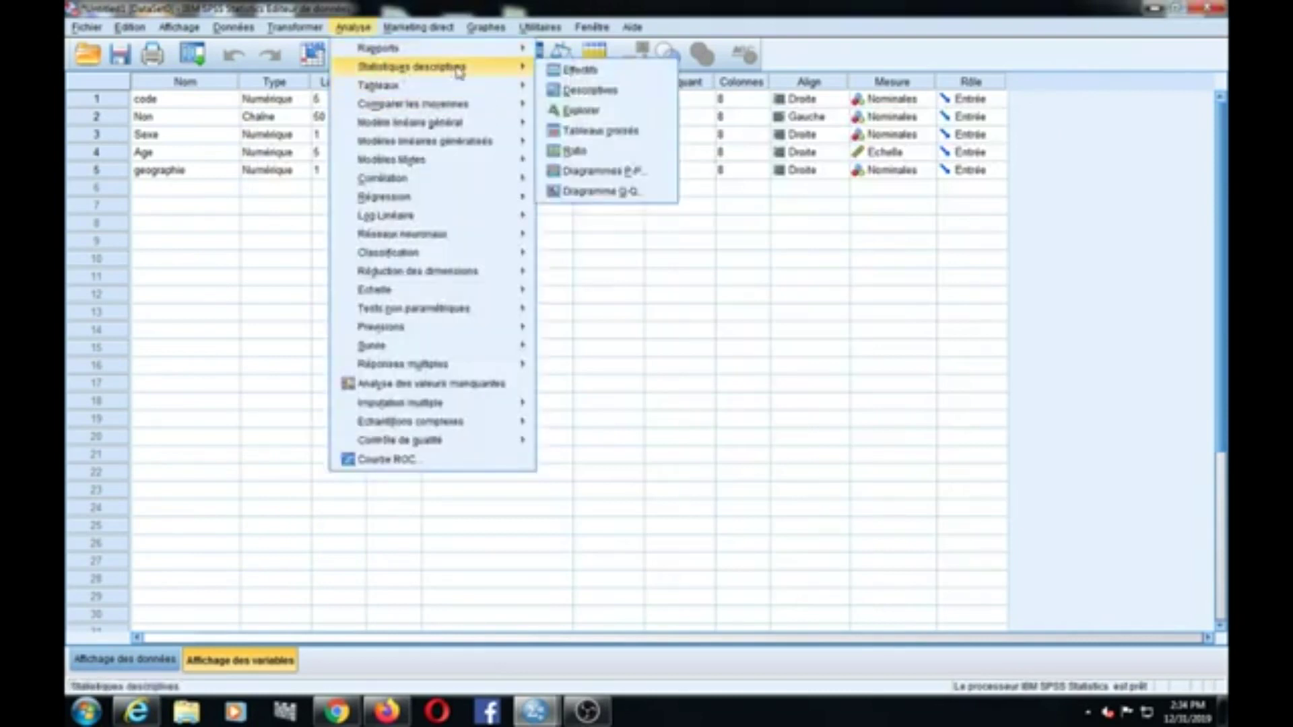
pyautogui.click(576, 69)
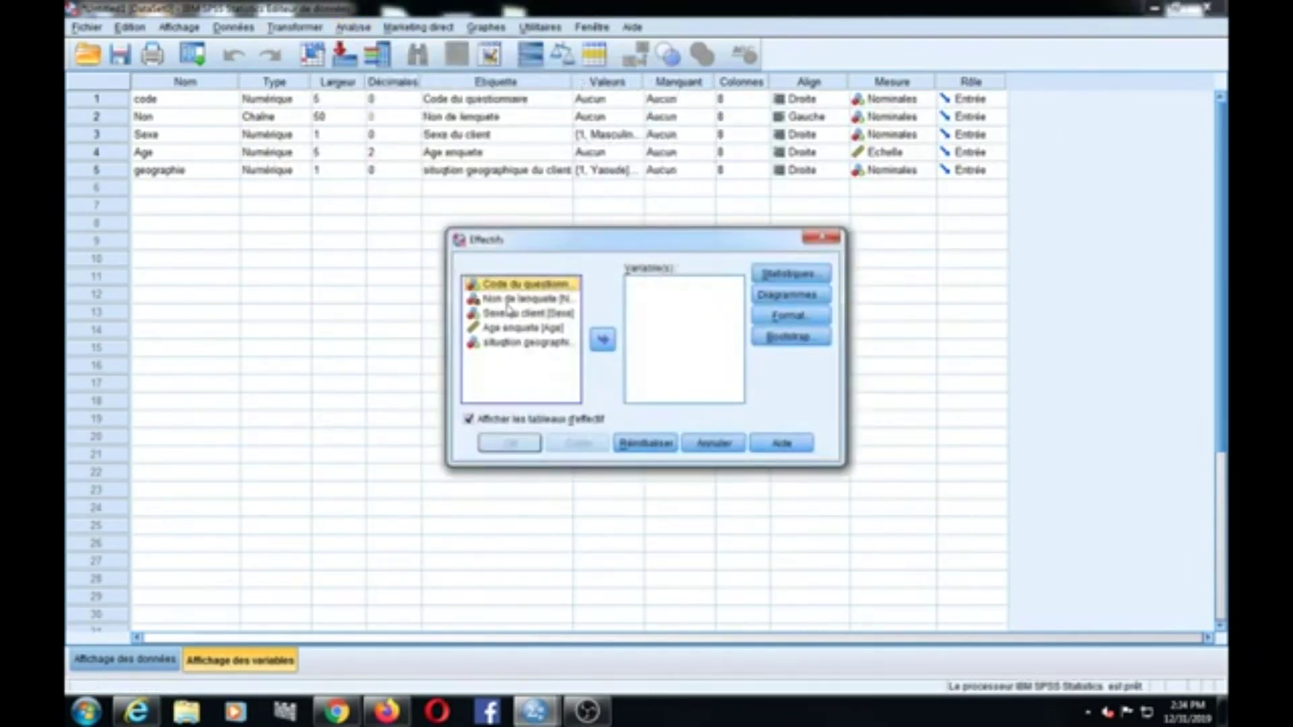
pyautogui.click(509, 313)
pyautogui.click(604, 340)
pyautogui.click(509, 443)
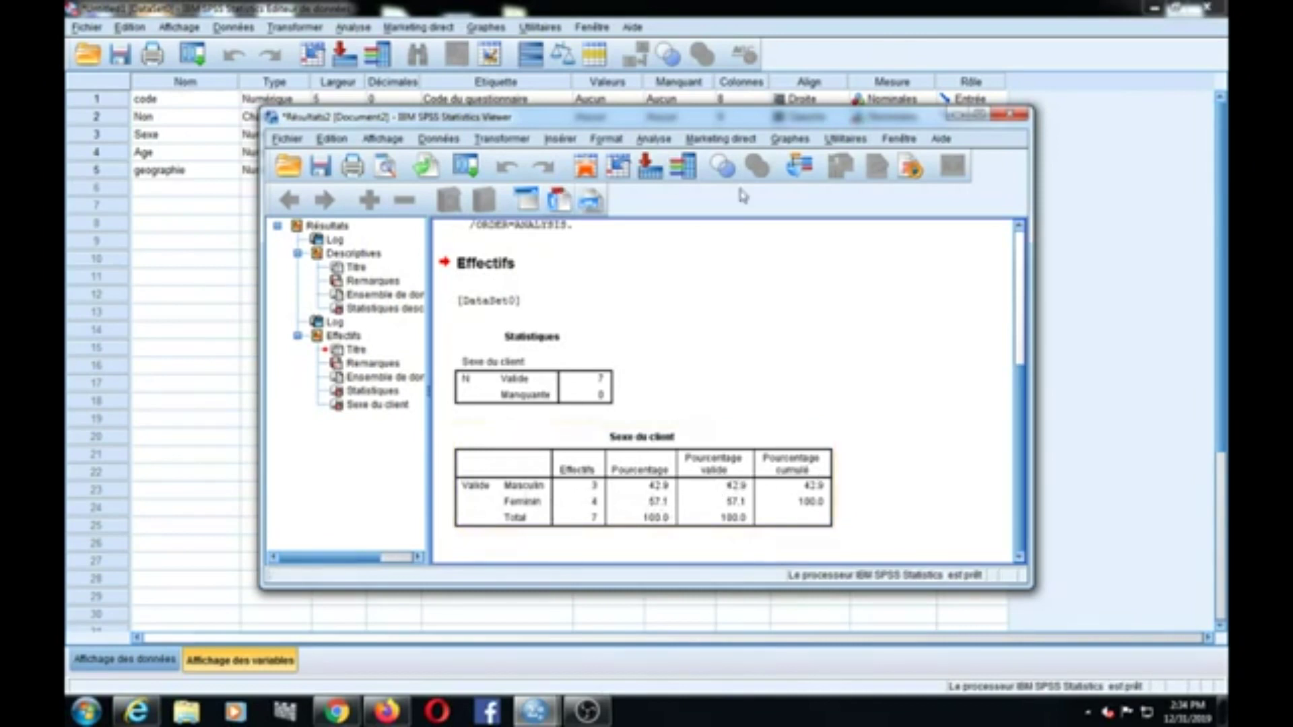
# Step: Close the frequency output Viewer, cancelling Save As and choosing Non to discard the output
pyautogui.click(1012, 118)
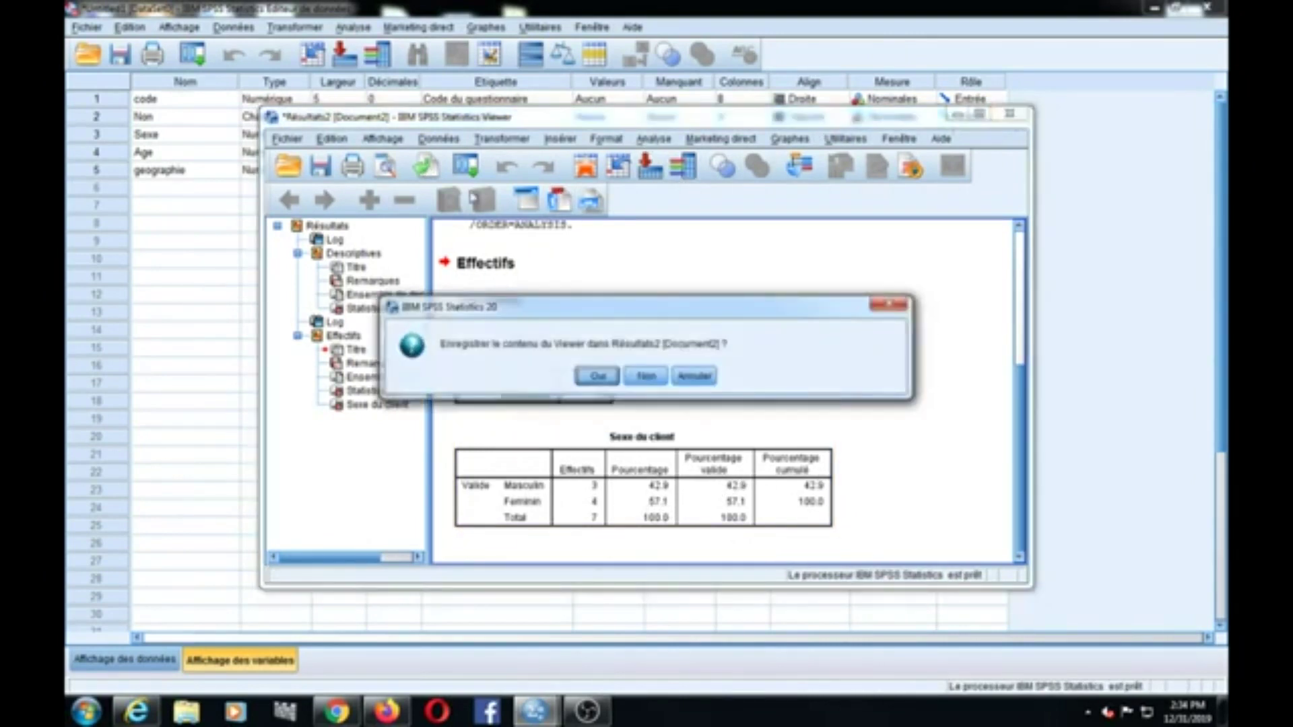
pyautogui.click(598, 376)
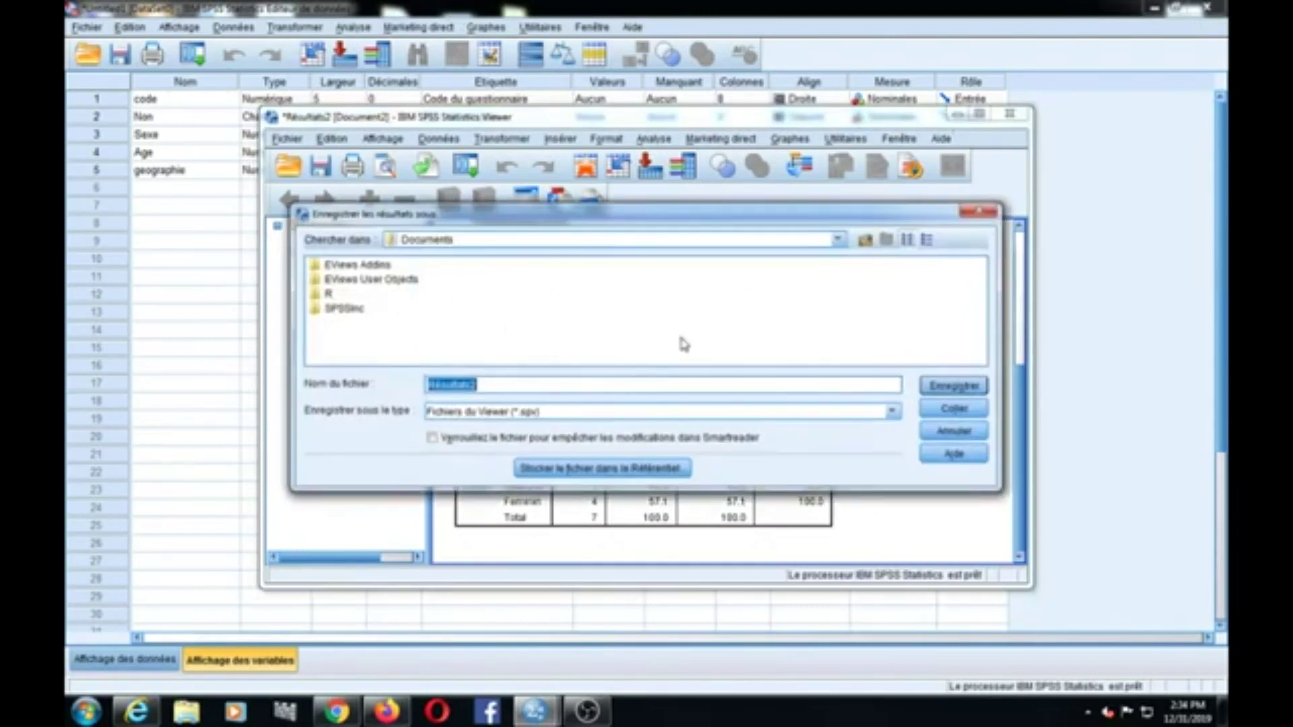
pyautogui.click(981, 211)
pyautogui.click(1013, 121)
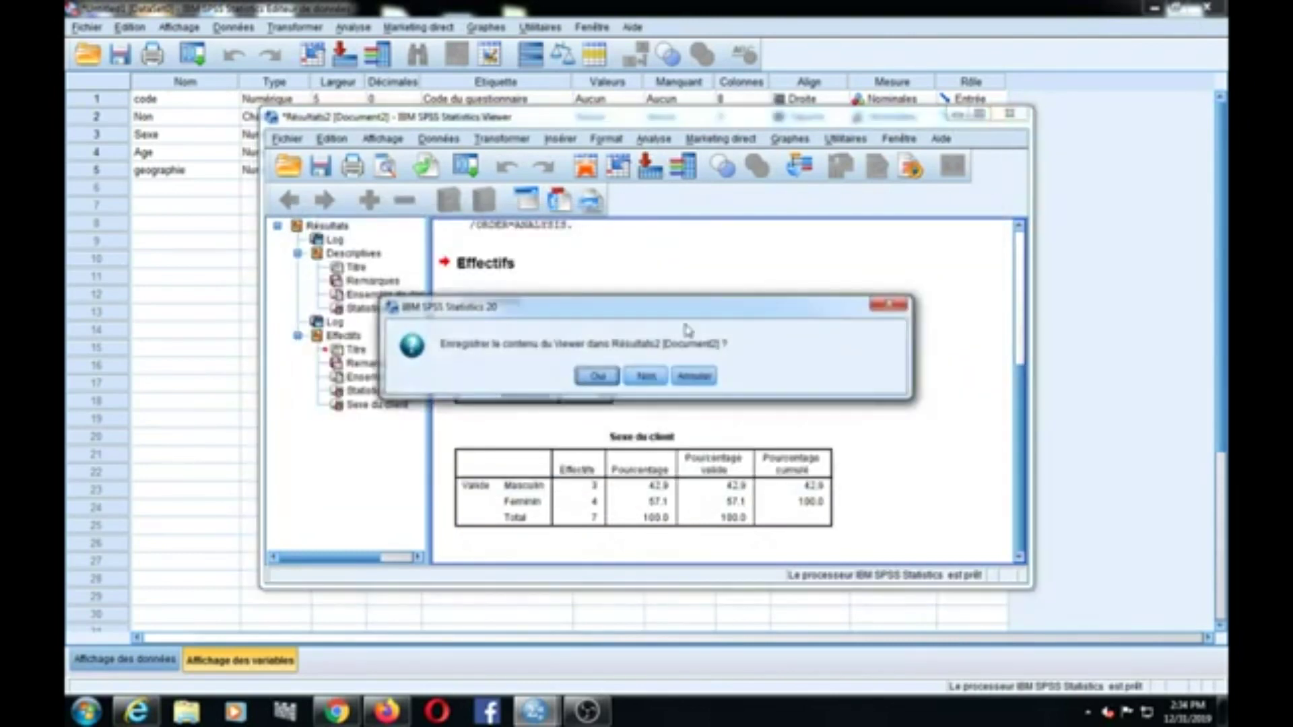
pyautogui.click(652, 376)
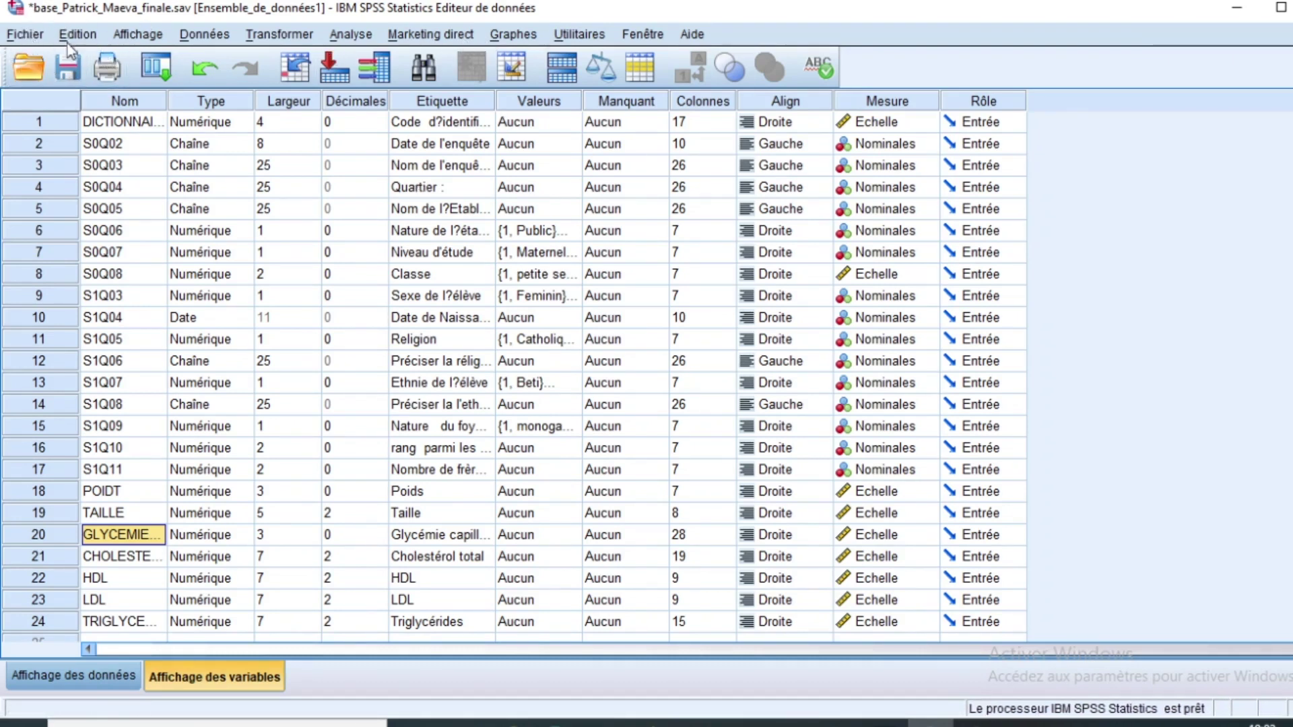
pyautogui.click(29, 71)
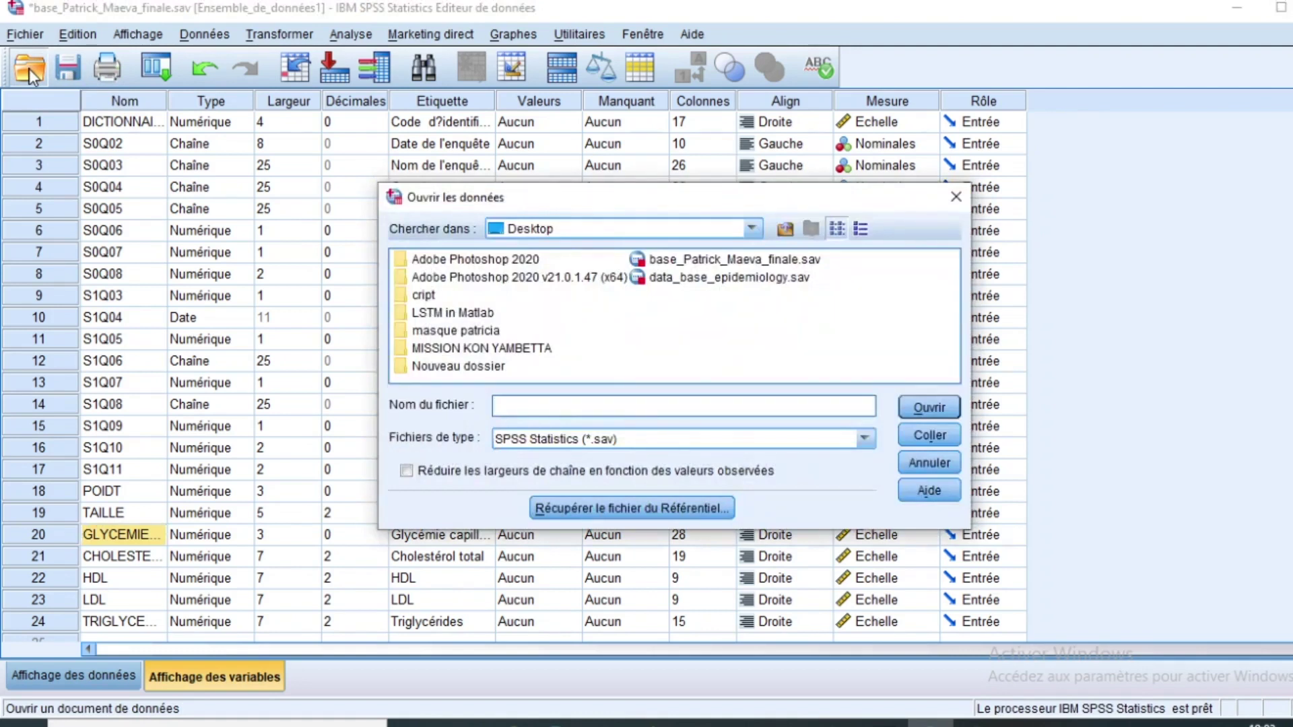
pyautogui.click(956, 196)
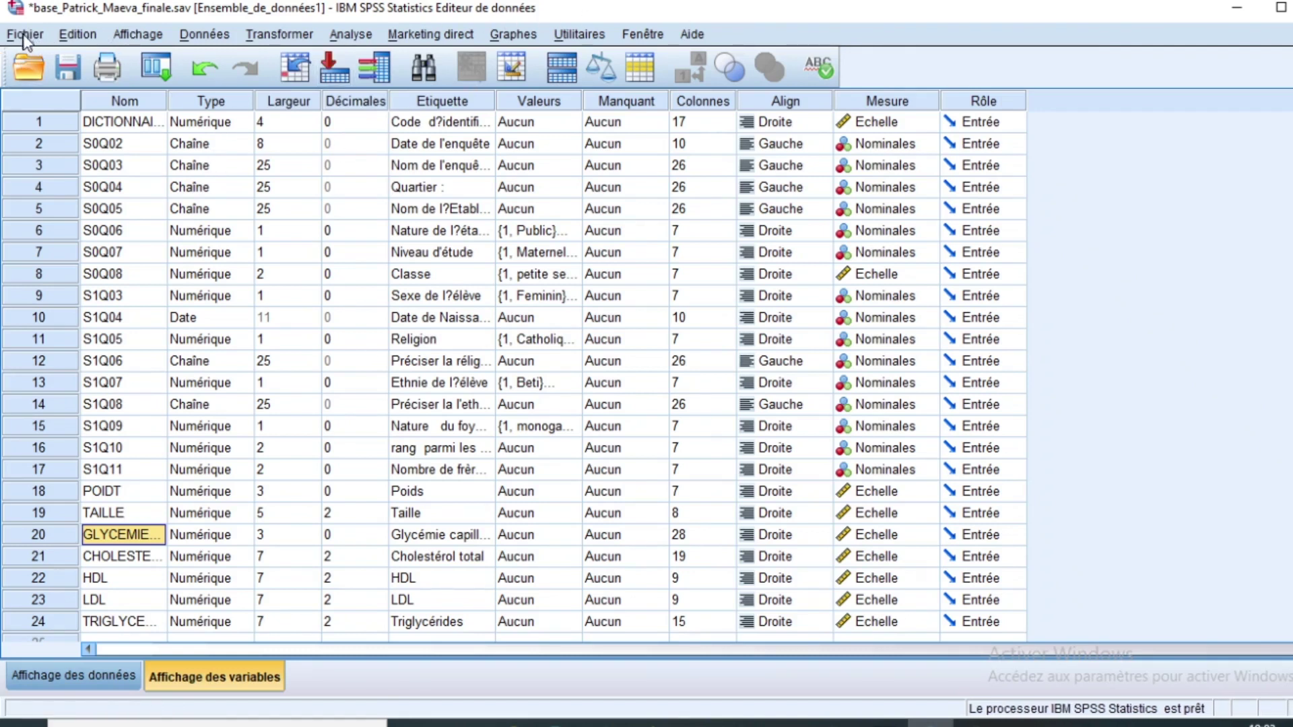
pyautogui.click(26, 35)
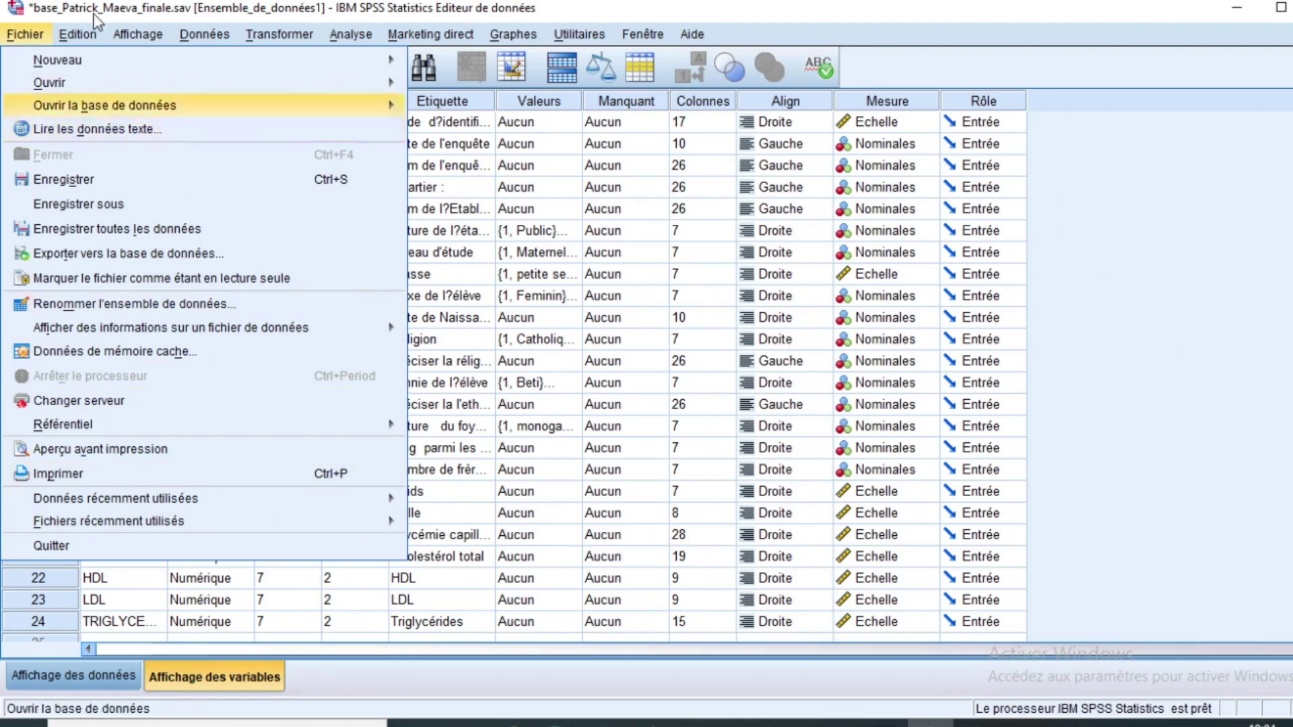
# Step: Browse the Fichier, Edition and Données menus, ending on the Transformer menu
pyautogui.moveTo(78, 30)
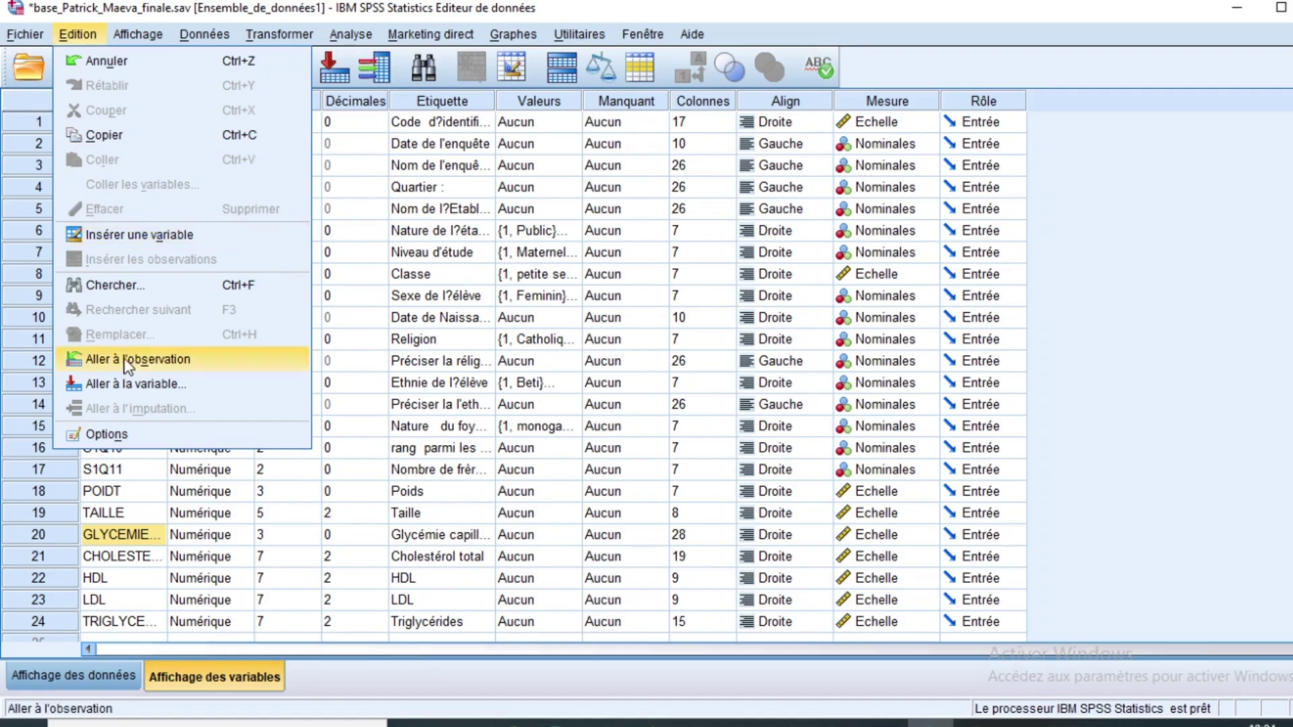
pyautogui.moveTo(204, 34)
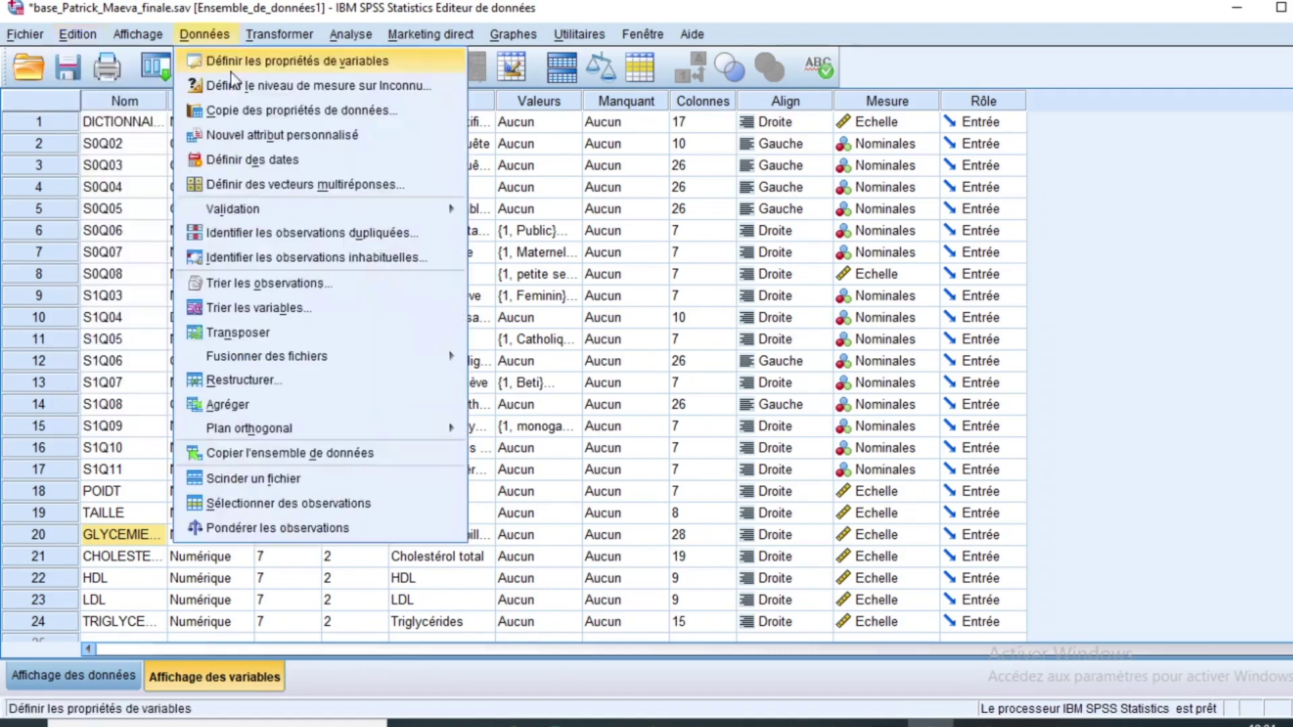
pyautogui.moveTo(139, 35)
pyautogui.moveTo(284, 37)
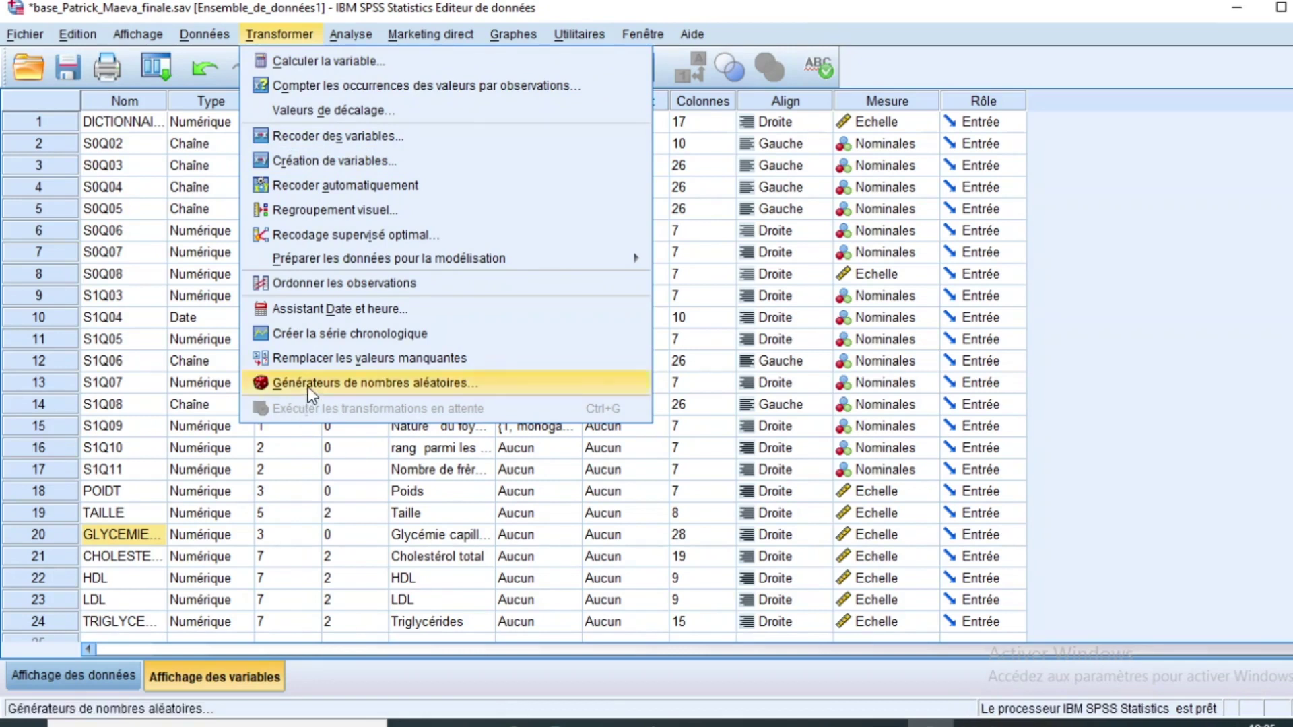
# Step: Move from Marketing direct to the Analyse menu and show the Tableaux submenu
pyautogui.moveTo(349, 37)
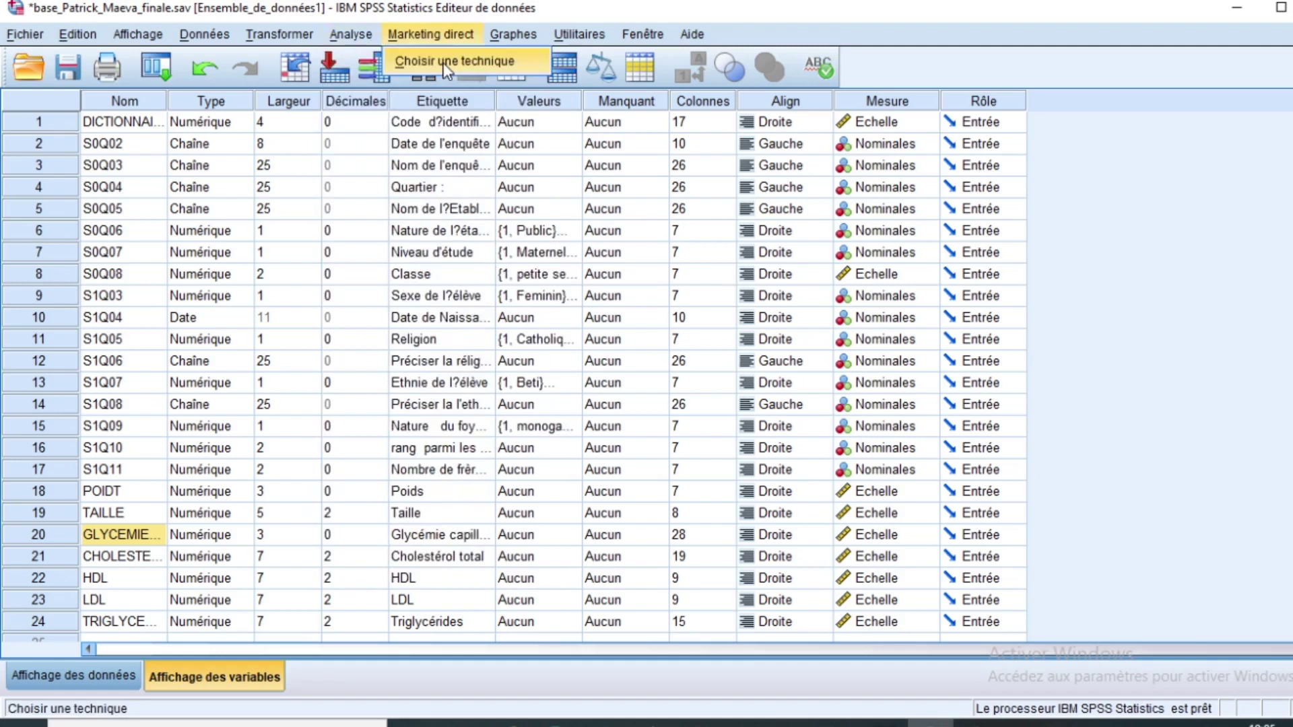
pyautogui.moveTo(410, 89)
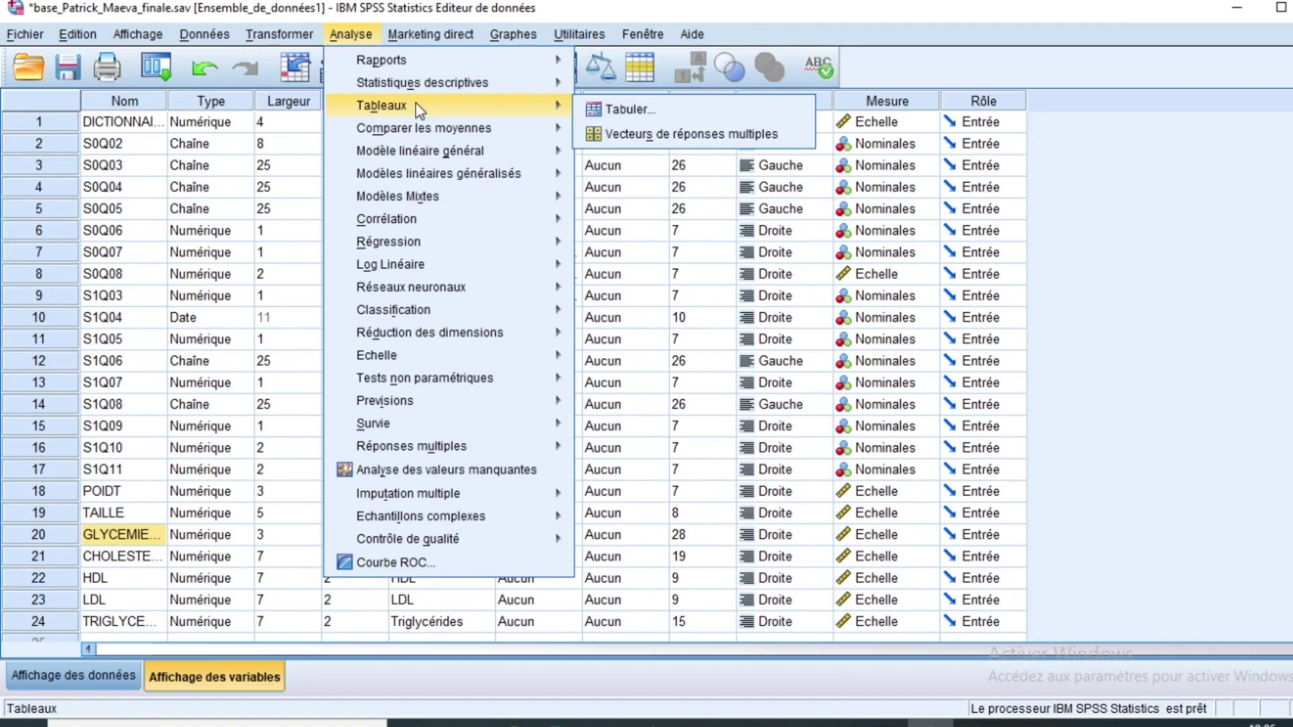
# Step: Browse Analyse submenus from Comparer les moyennes to Tests non paramétriques, then Marketing direct
pyautogui.moveTo(423, 128)
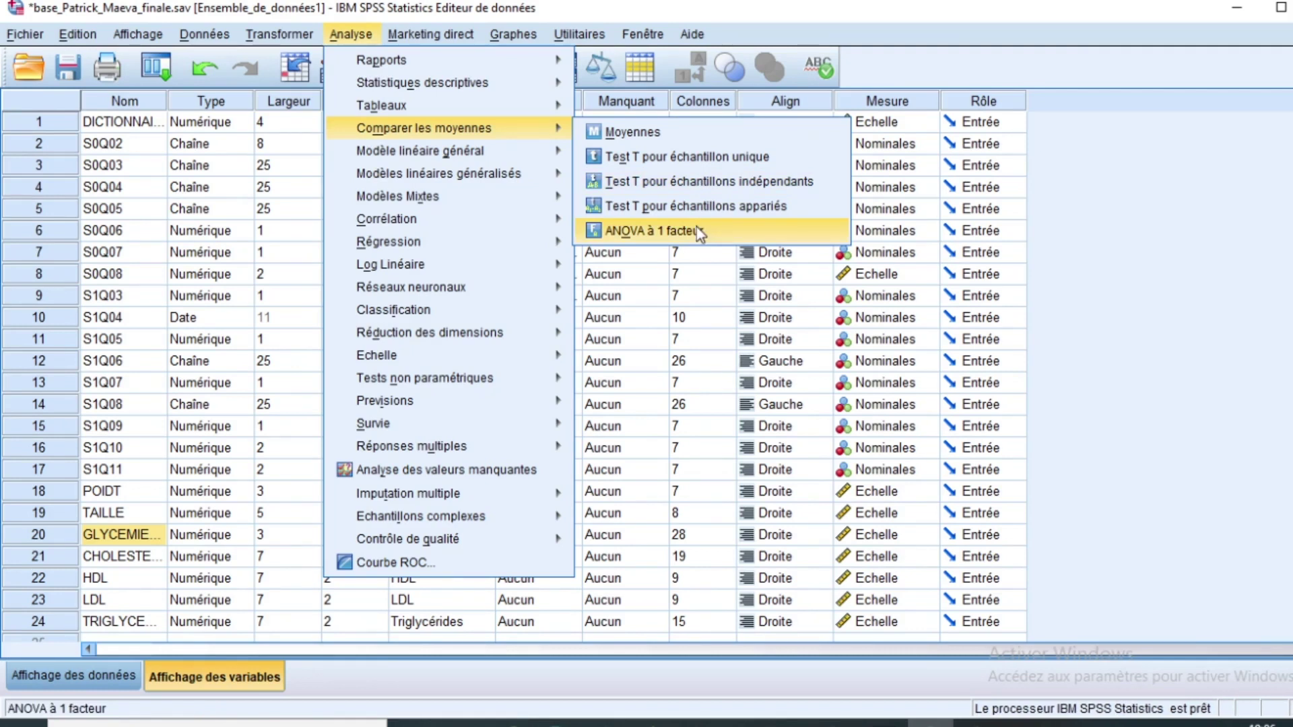
pyautogui.moveTo(407, 155)
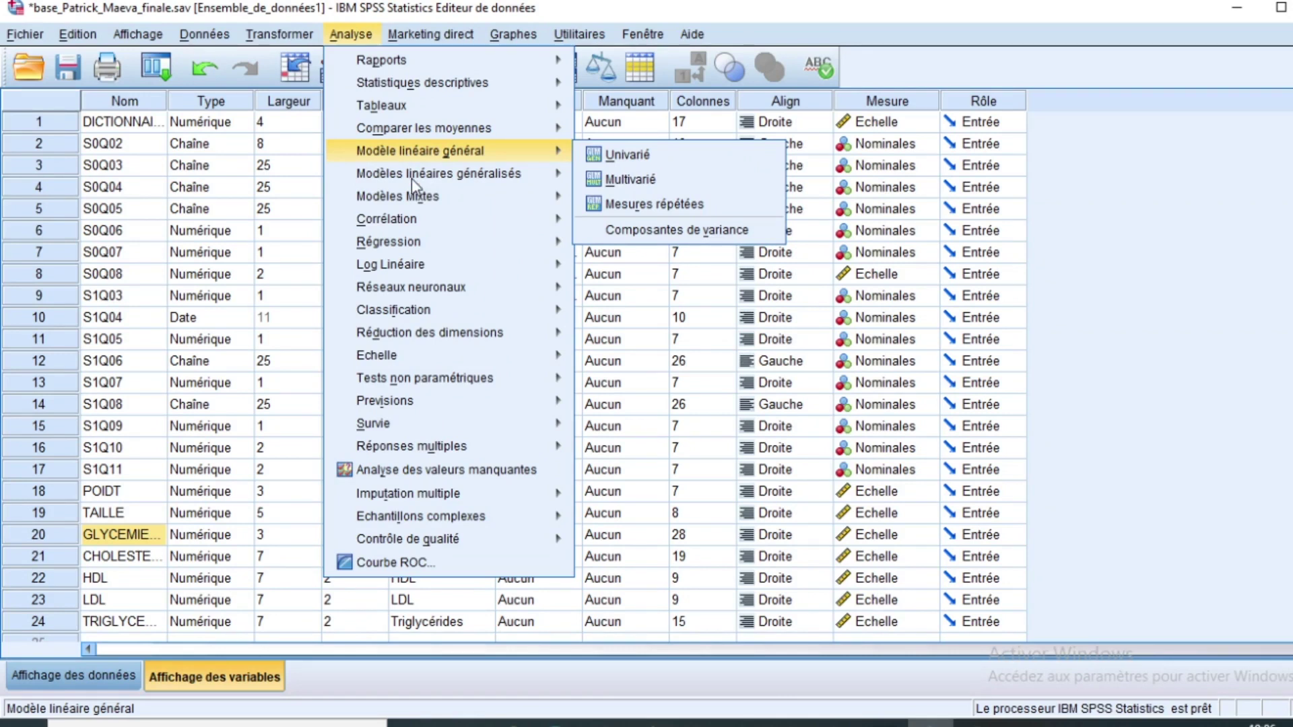
pyautogui.moveTo(412, 180)
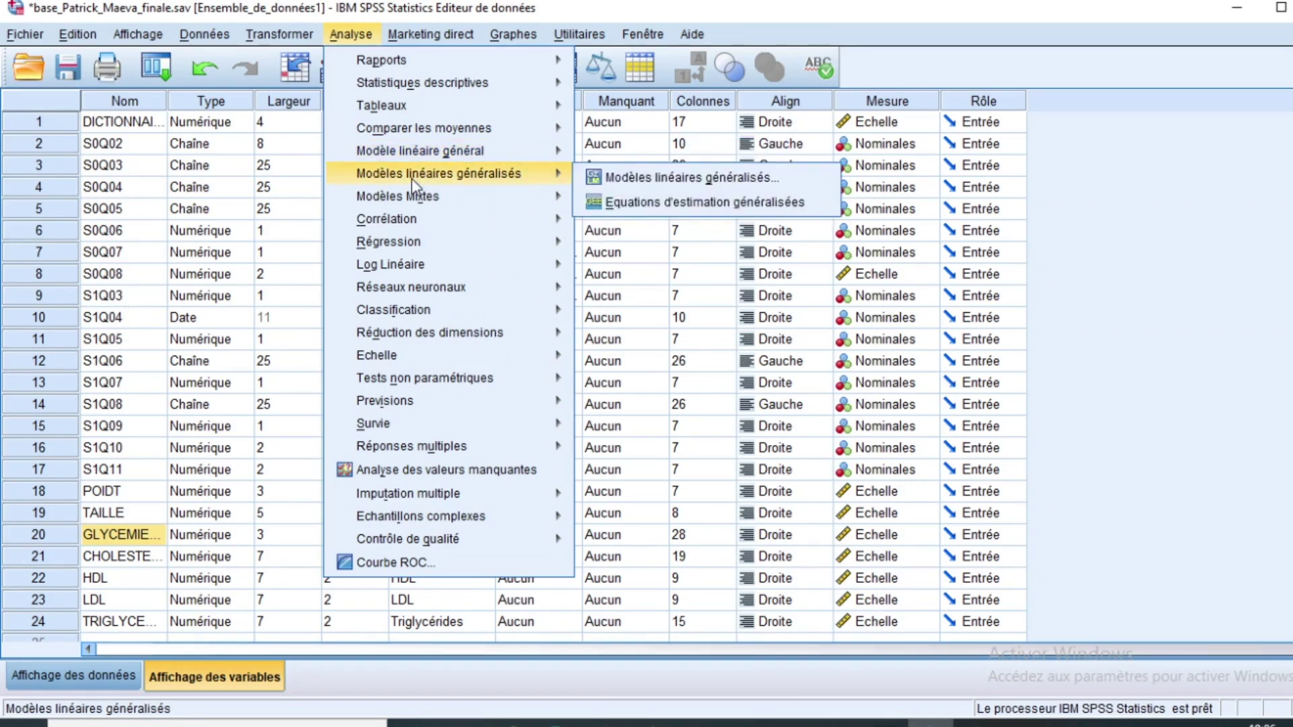
pyautogui.moveTo(409, 224)
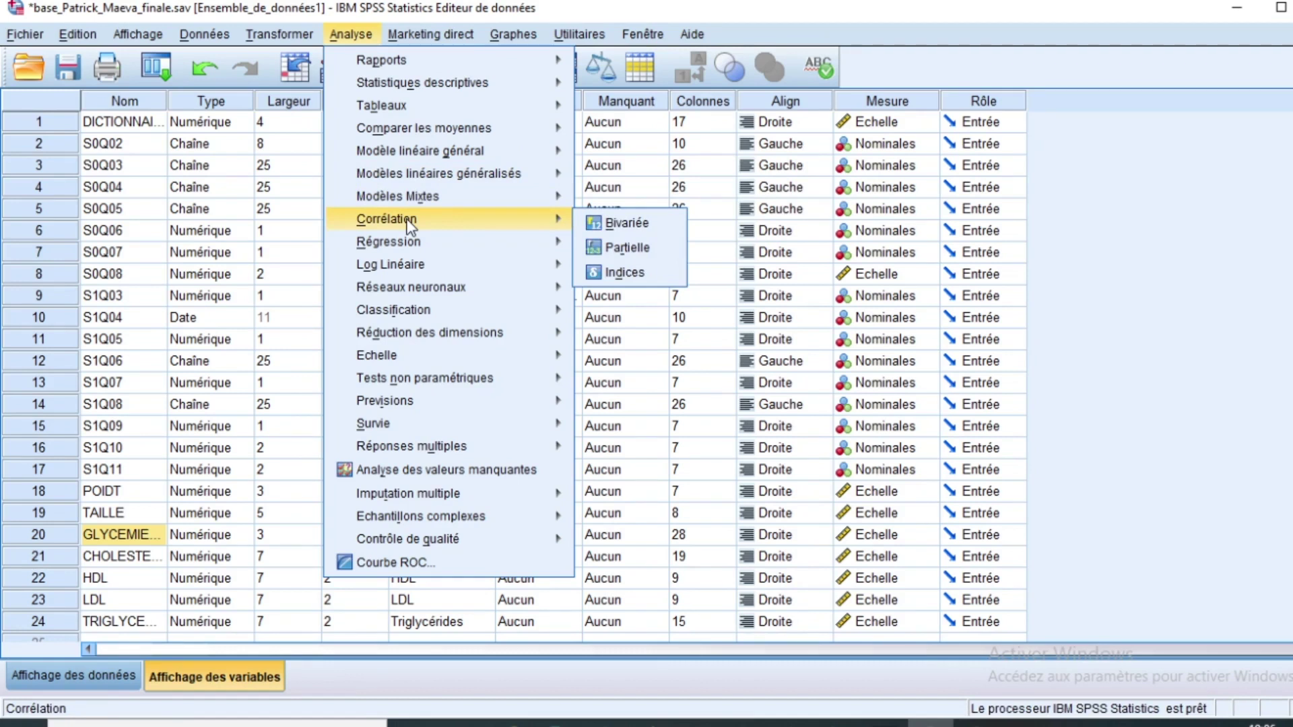
pyautogui.moveTo(412, 254)
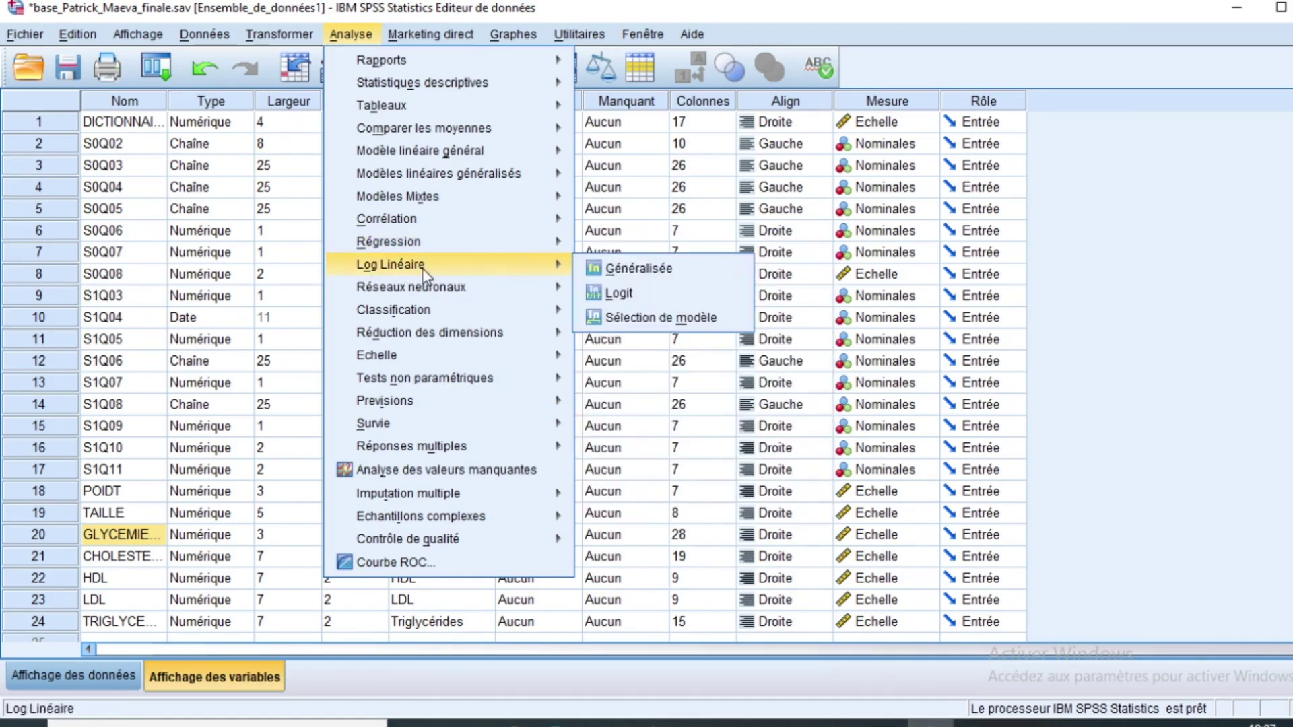
pyautogui.moveTo(442, 399)
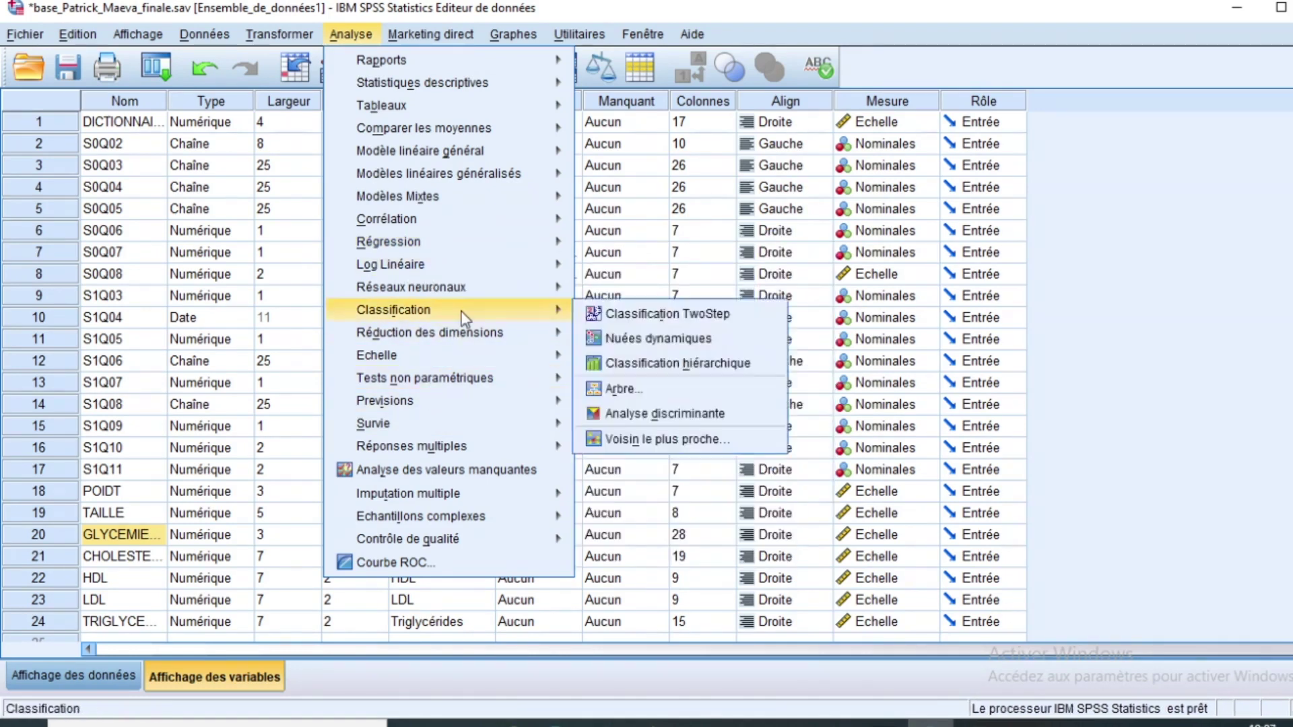
pyautogui.moveTo(429, 309)
pyautogui.moveTo(485, 332)
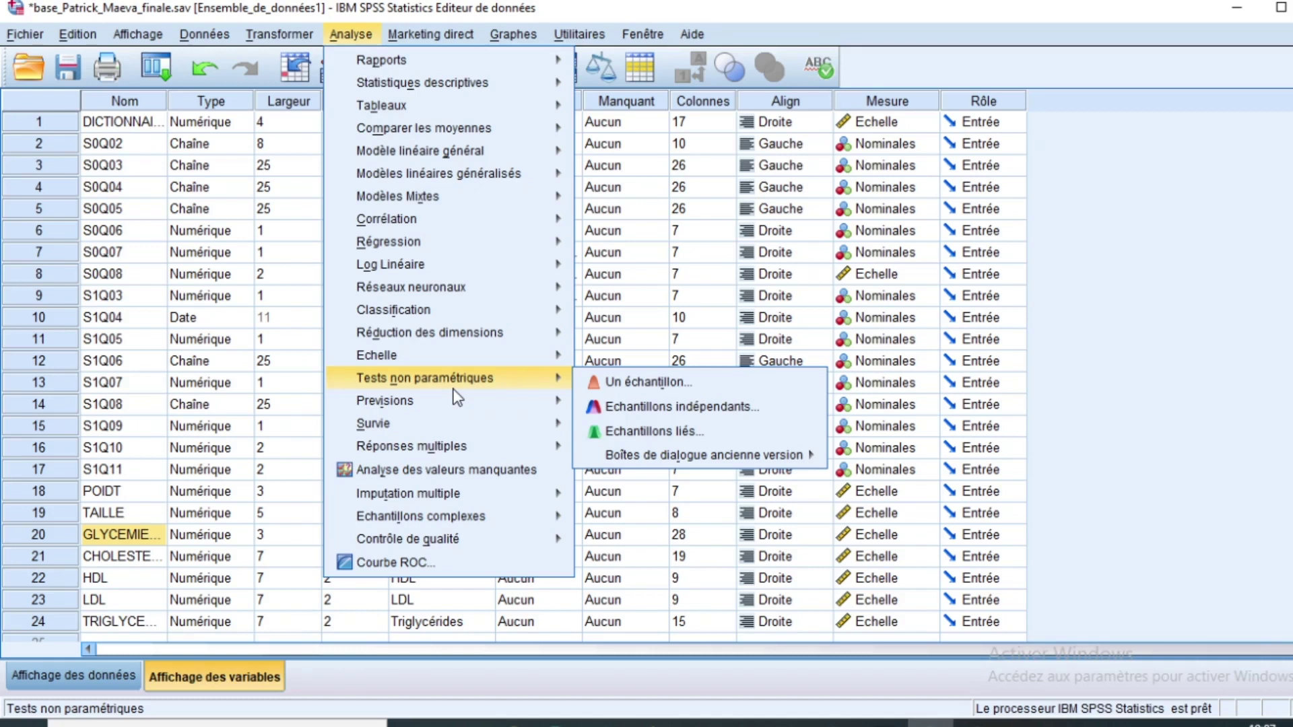
pyautogui.moveTo(429, 41)
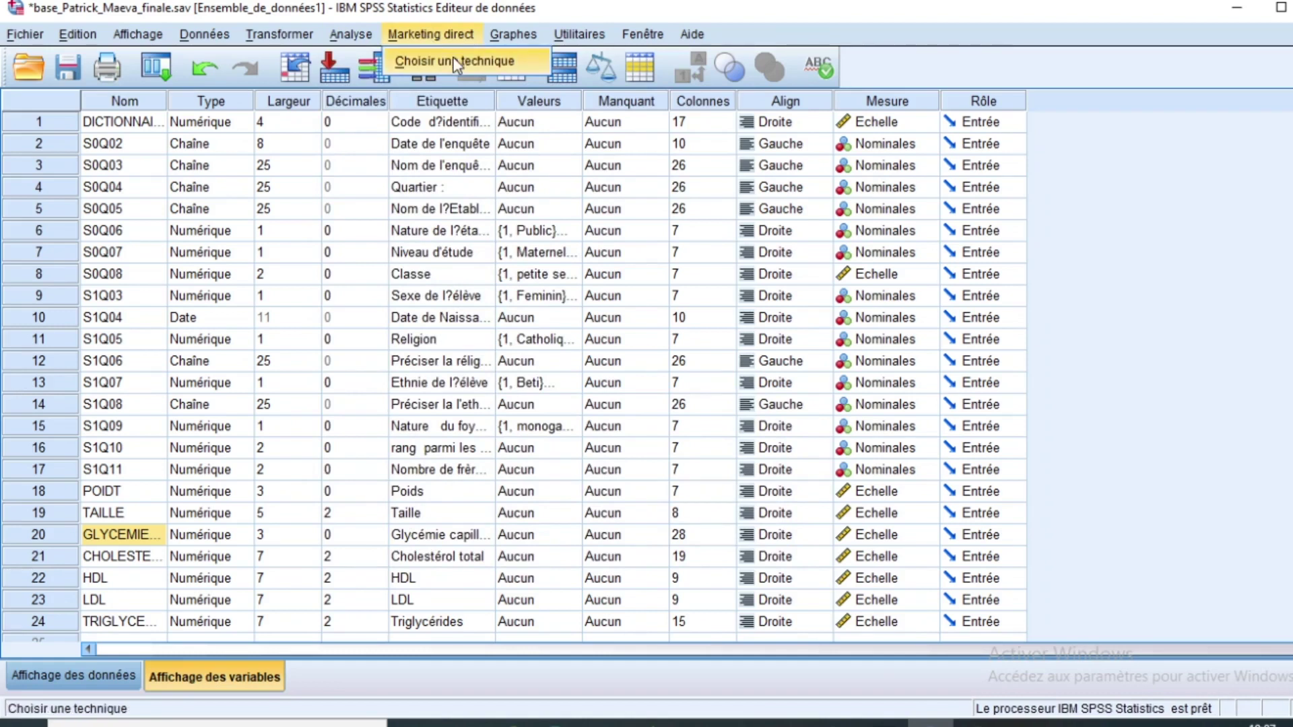
pyautogui.moveTo(531, 41)
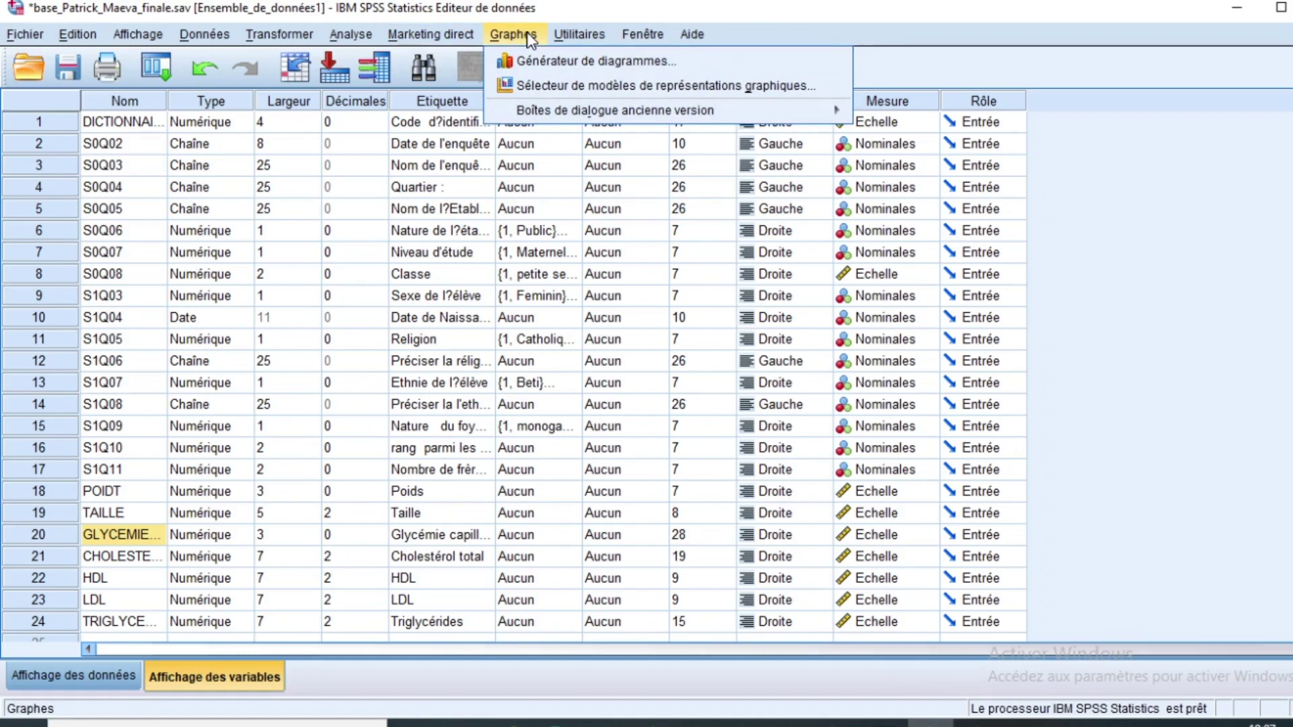
# Step: Show Graphes > Boîtes de dialogue ancienne version, then the Utilitaires and Fenêtre menus
pyautogui.moveTo(571, 114)
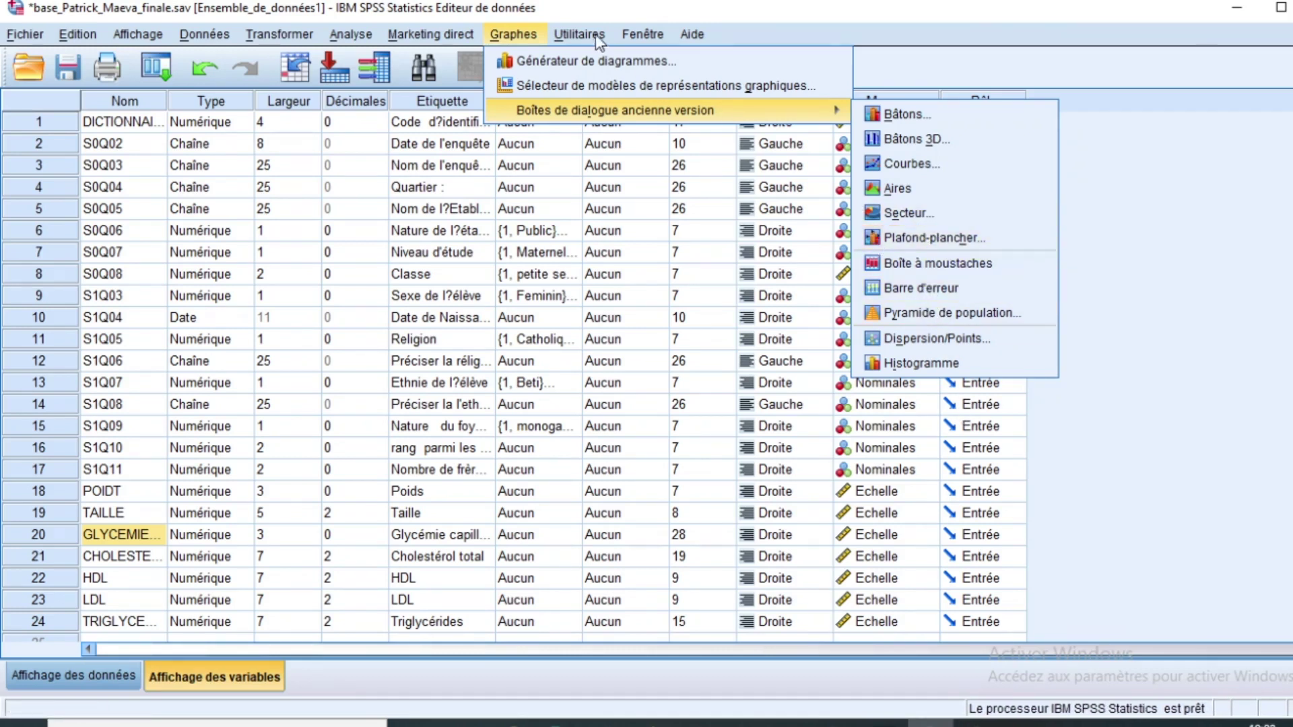
pyautogui.moveTo(613, 32)
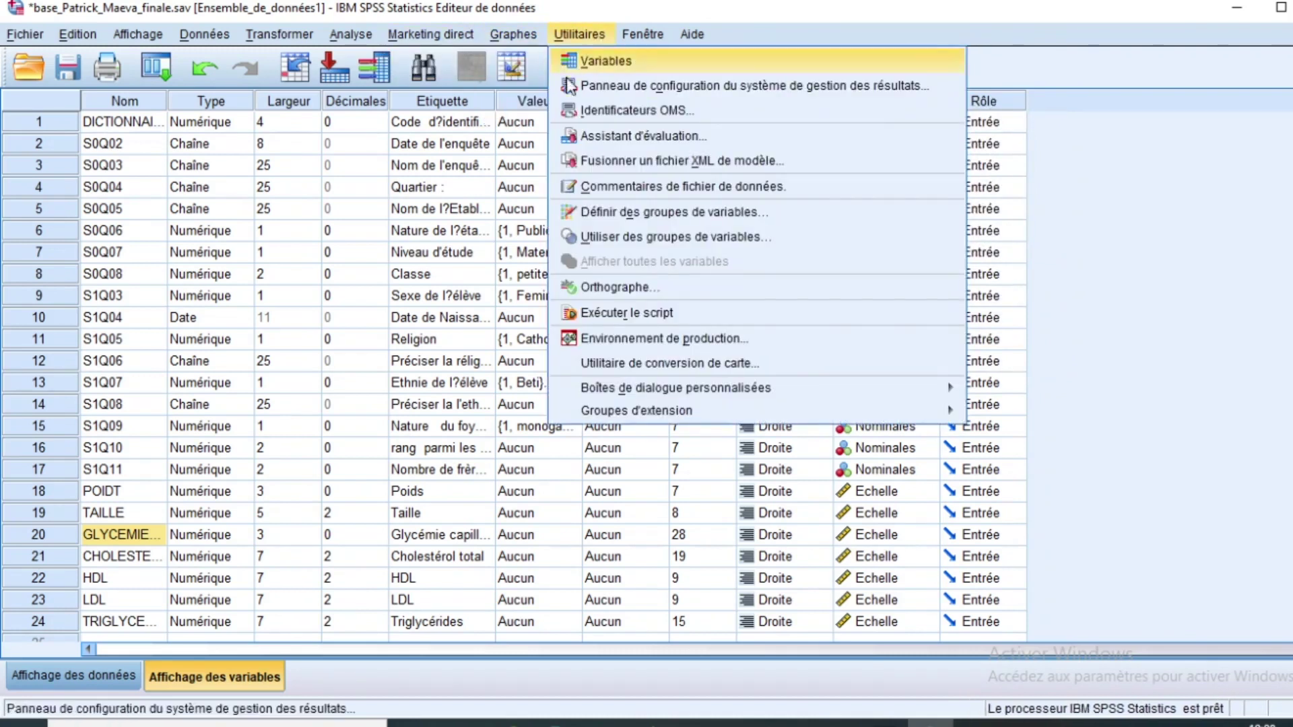
pyautogui.moveTo(20, 33)
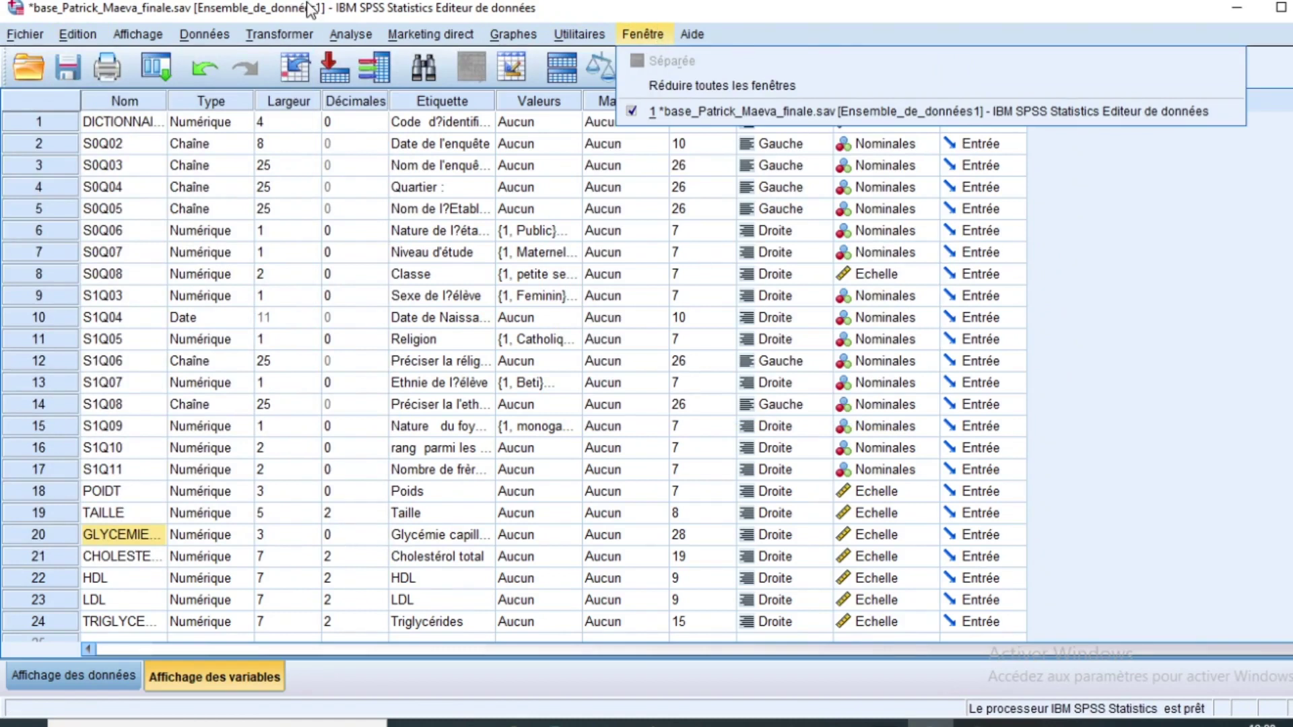
# Step: Close the open menu and review the Poids and Taille labels in the Variable View grid
pyautogui.moveTo(279, 34)
pyautogui.click(926, 31)
pyautogui.scroll(-2, 603, 344)
pyautogui.scroll(2, 602, 343)
pyautogui.scroll(-2, 599, 341)
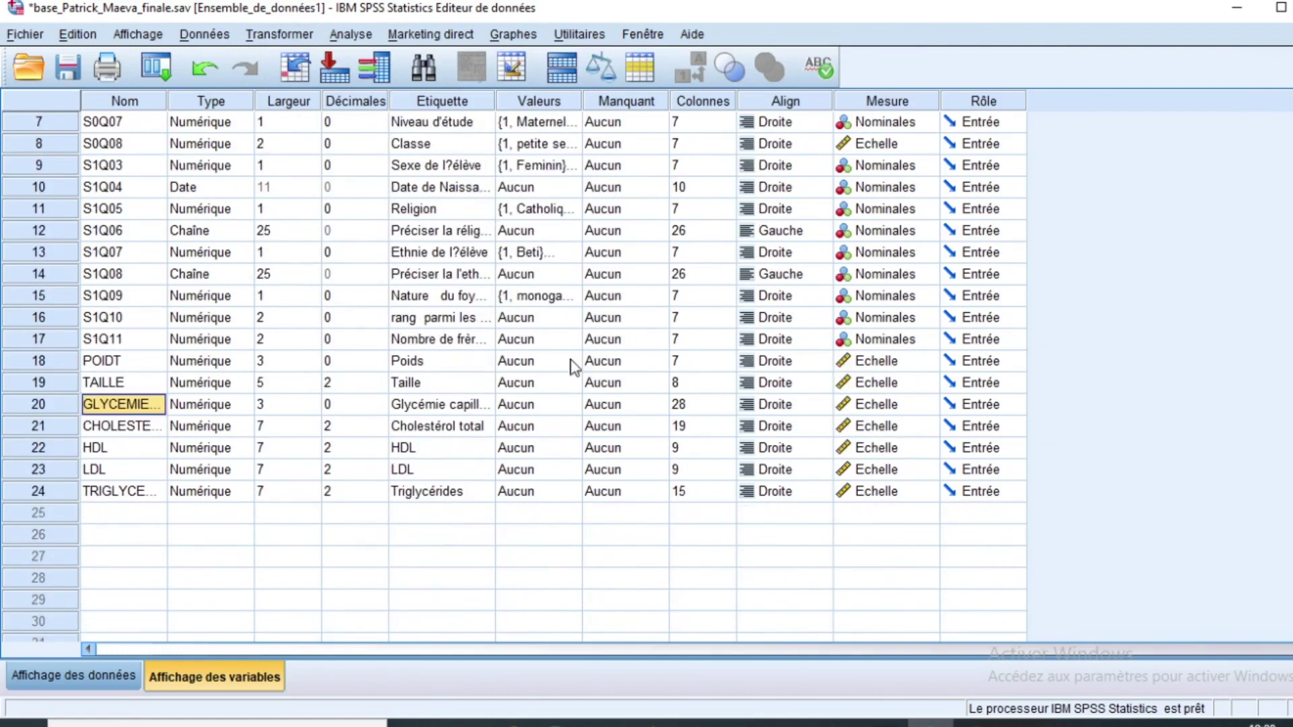
pyautogui.scroll(2, 472, 336)
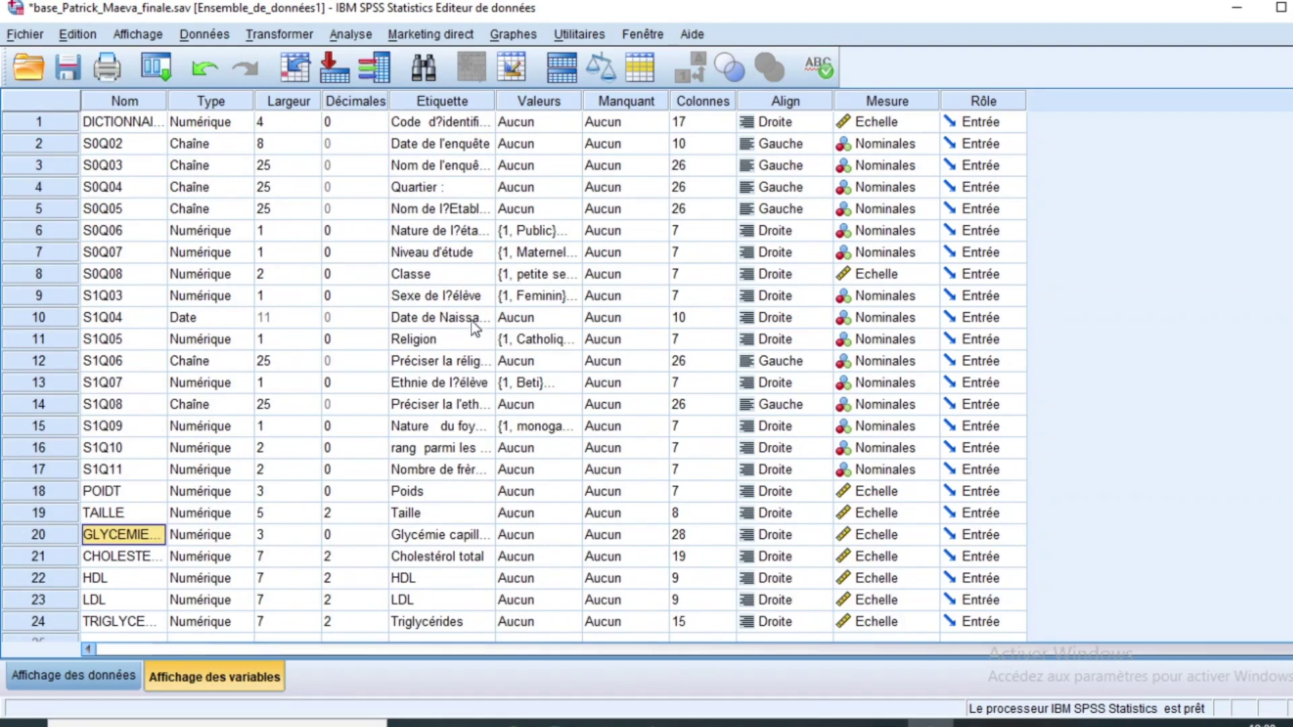
pyautogui.scroll(-1, 471, 330)
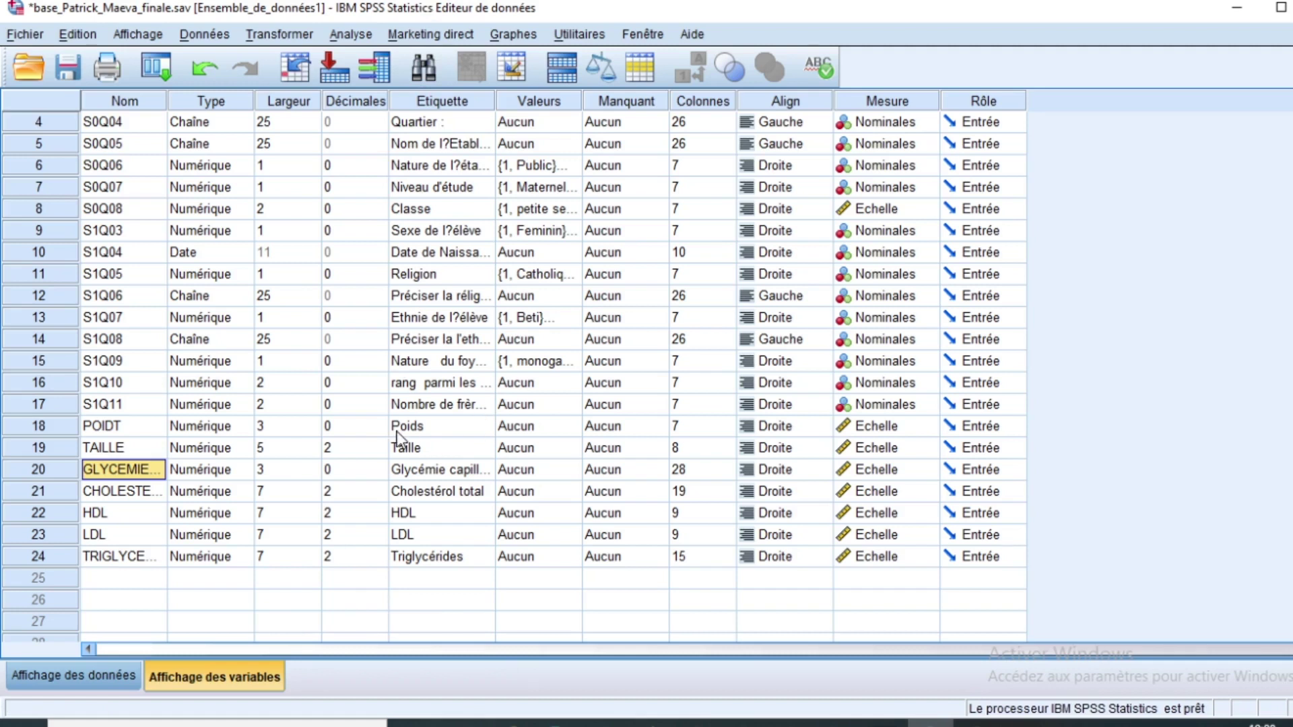
pyautogui.click(429, 431)
pyautogui.click(431, 450)
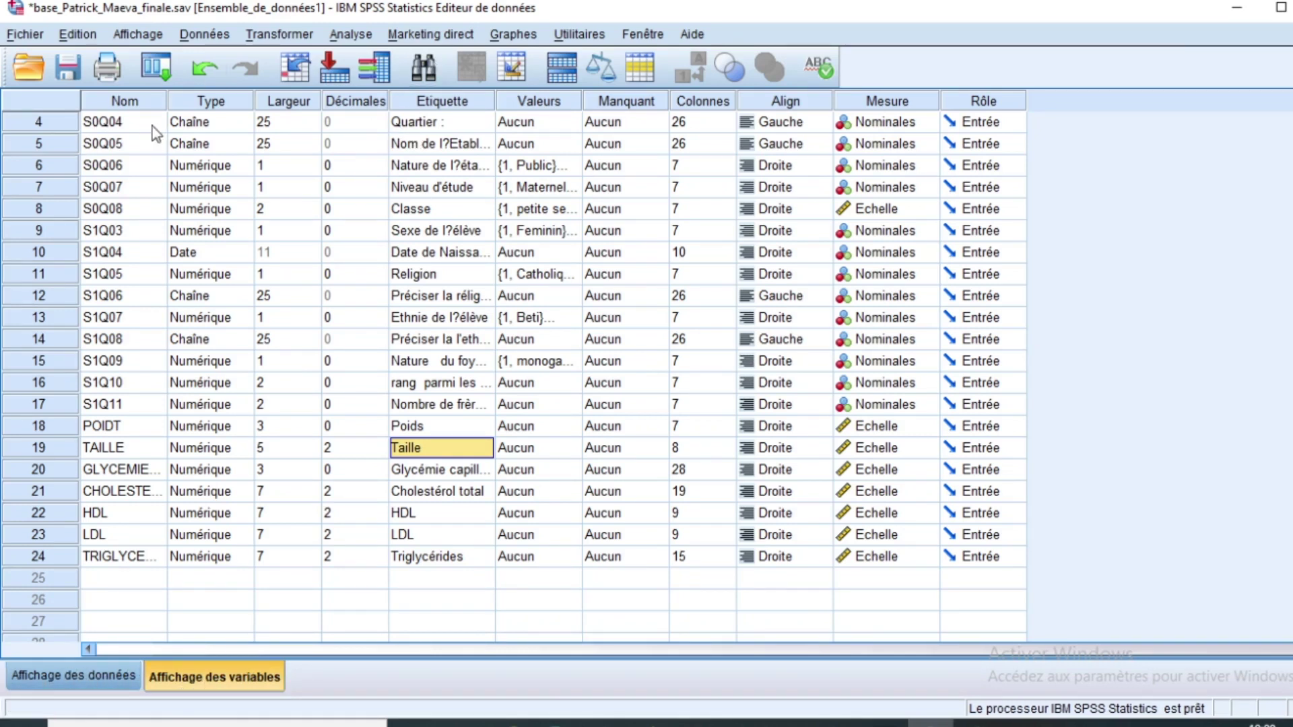
pyautogui.moveTo(131, 123); pyautogui.dragTo(121, 564)
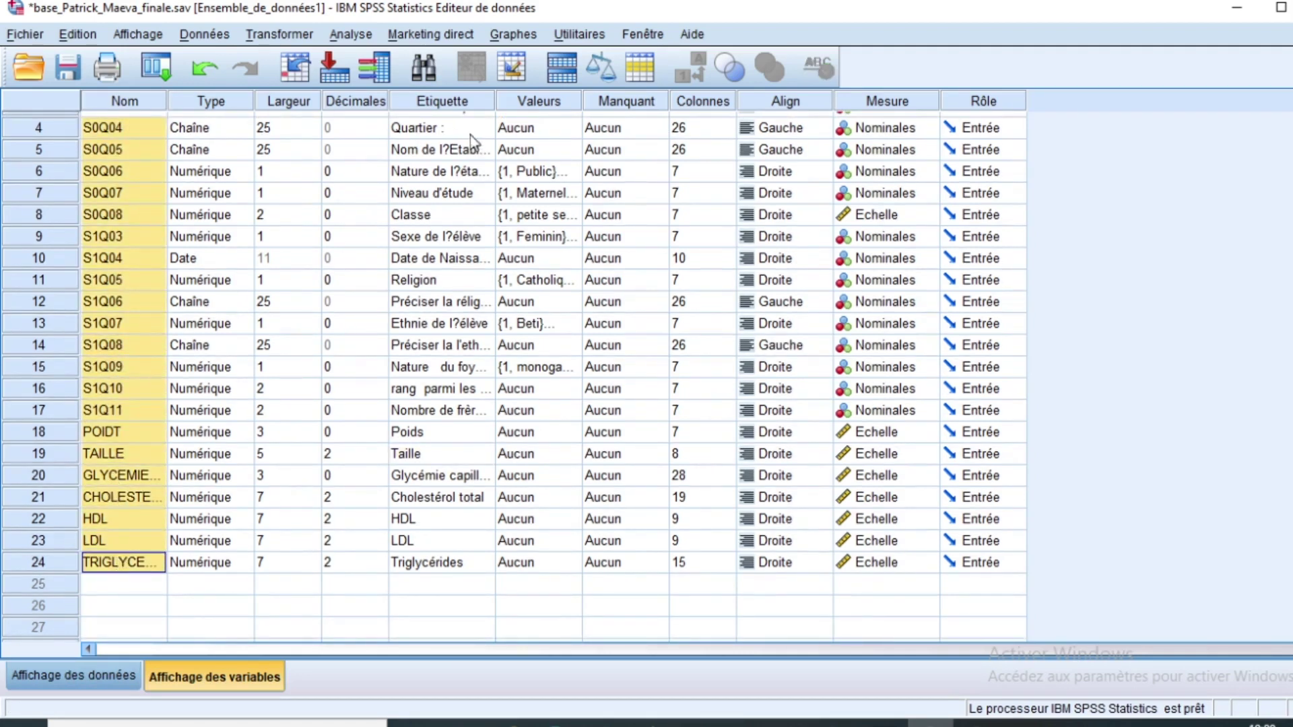
pyautogui.moveTo(454, 128); pyautogui.dragTo(444, 592)
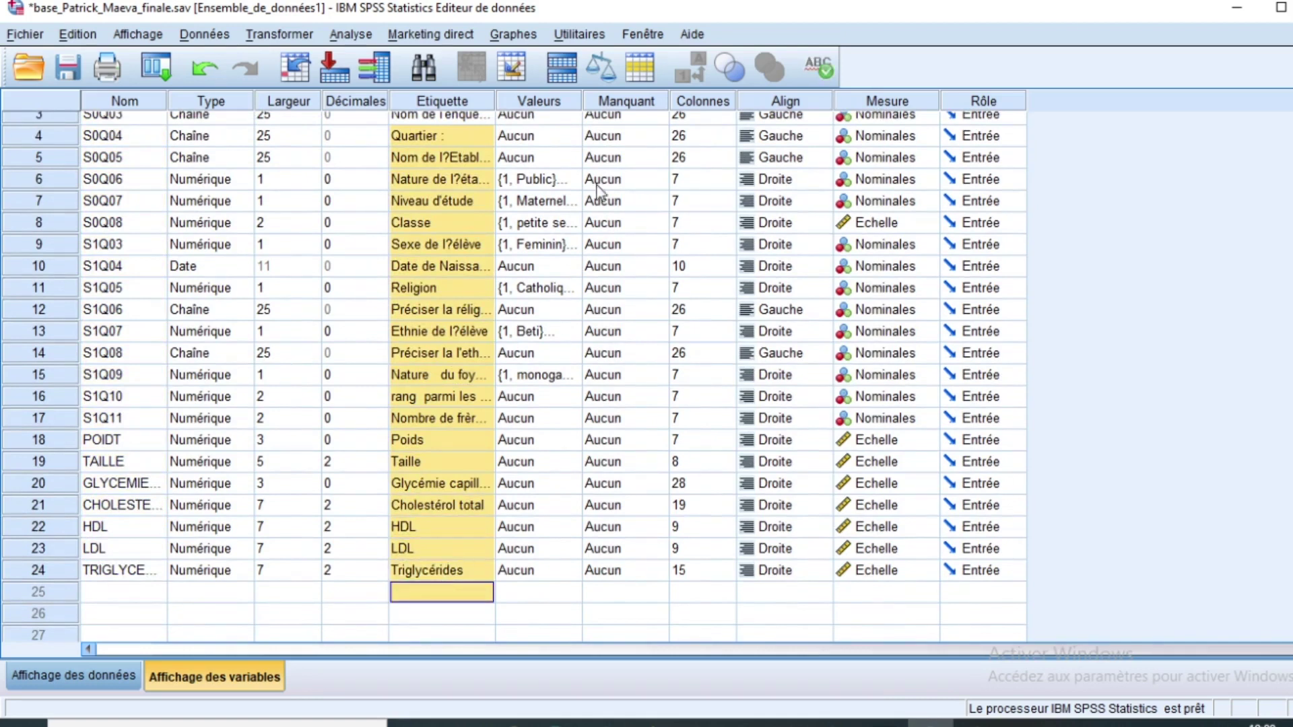
pyautogui.click(438, 179)
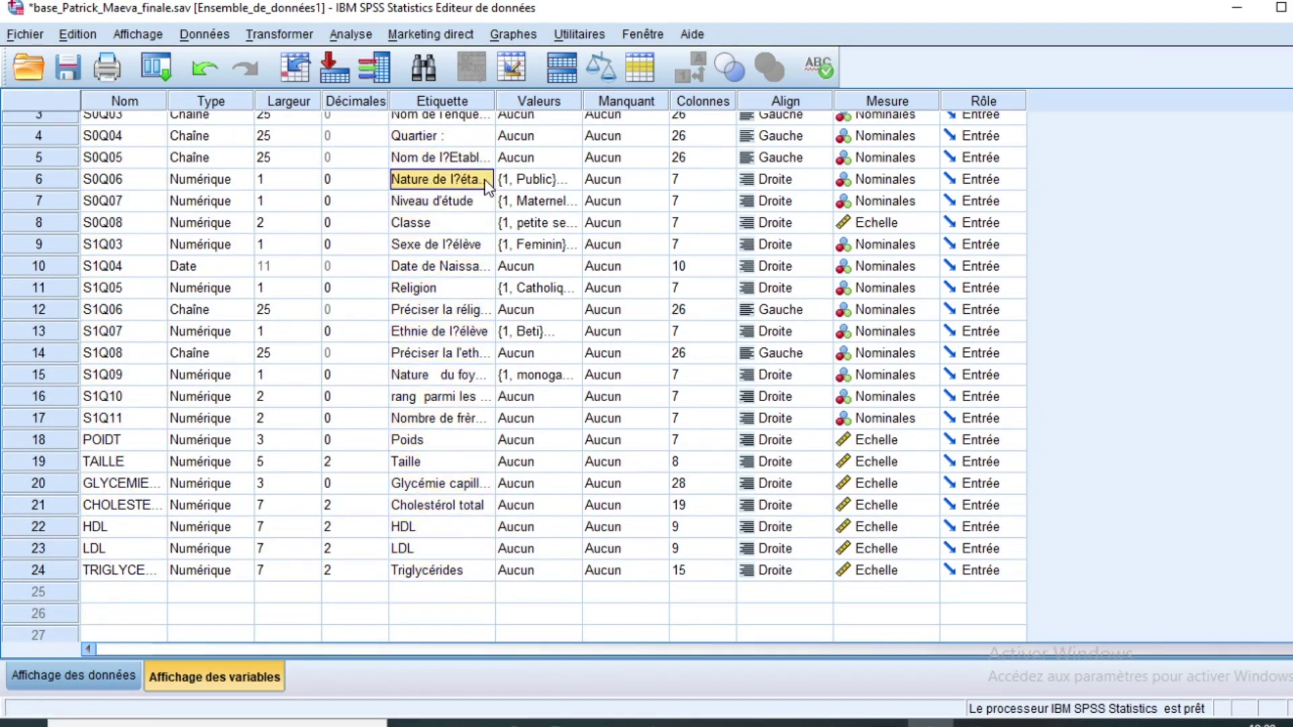
pyautogui.click(556, 183)
pyautogui.click(570, 180)
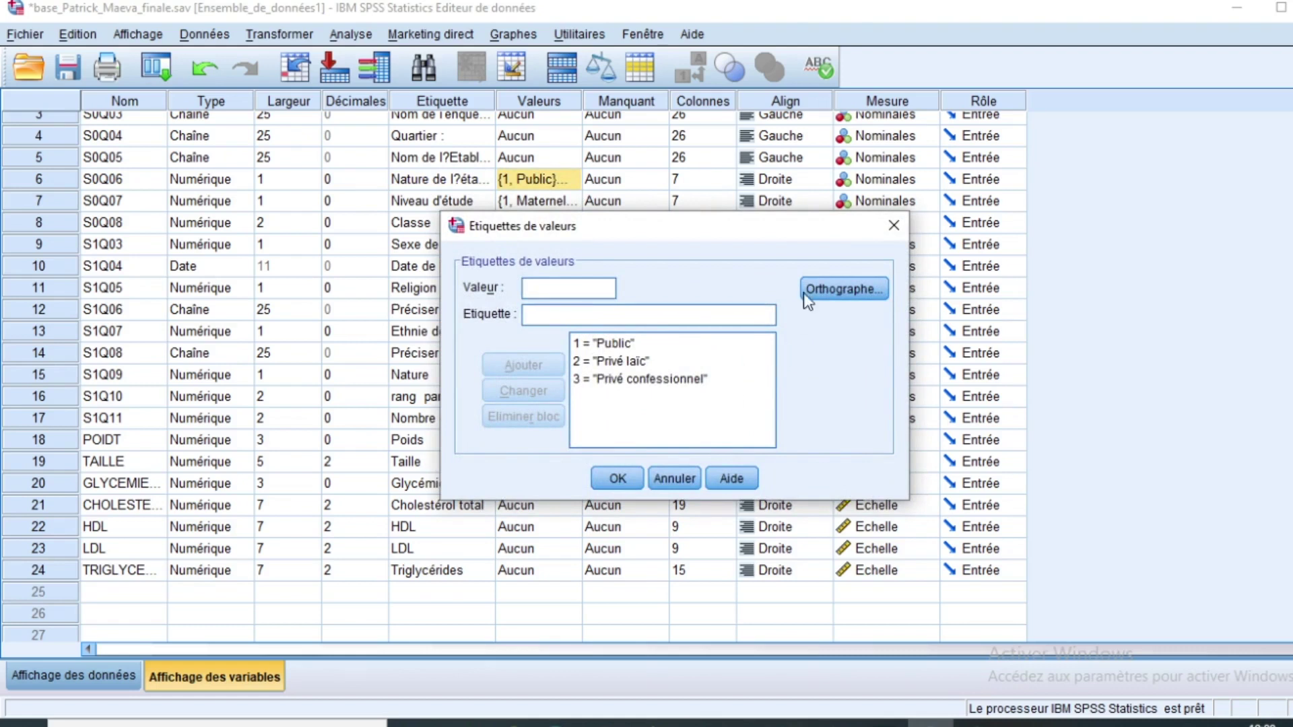
pyautogui.click(893, 226)
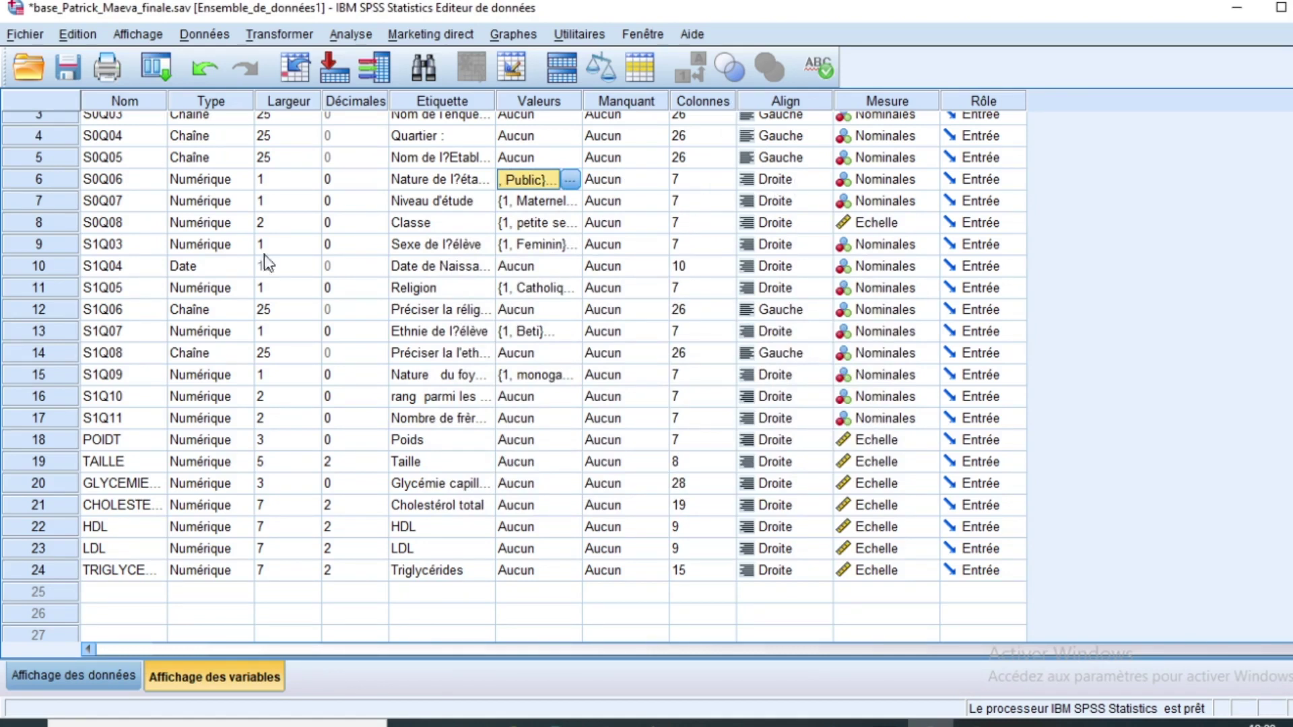
# Step: Switch to Data View, scroll down to the last case 2538, then return to the top
pyautogui.click(57, 674)
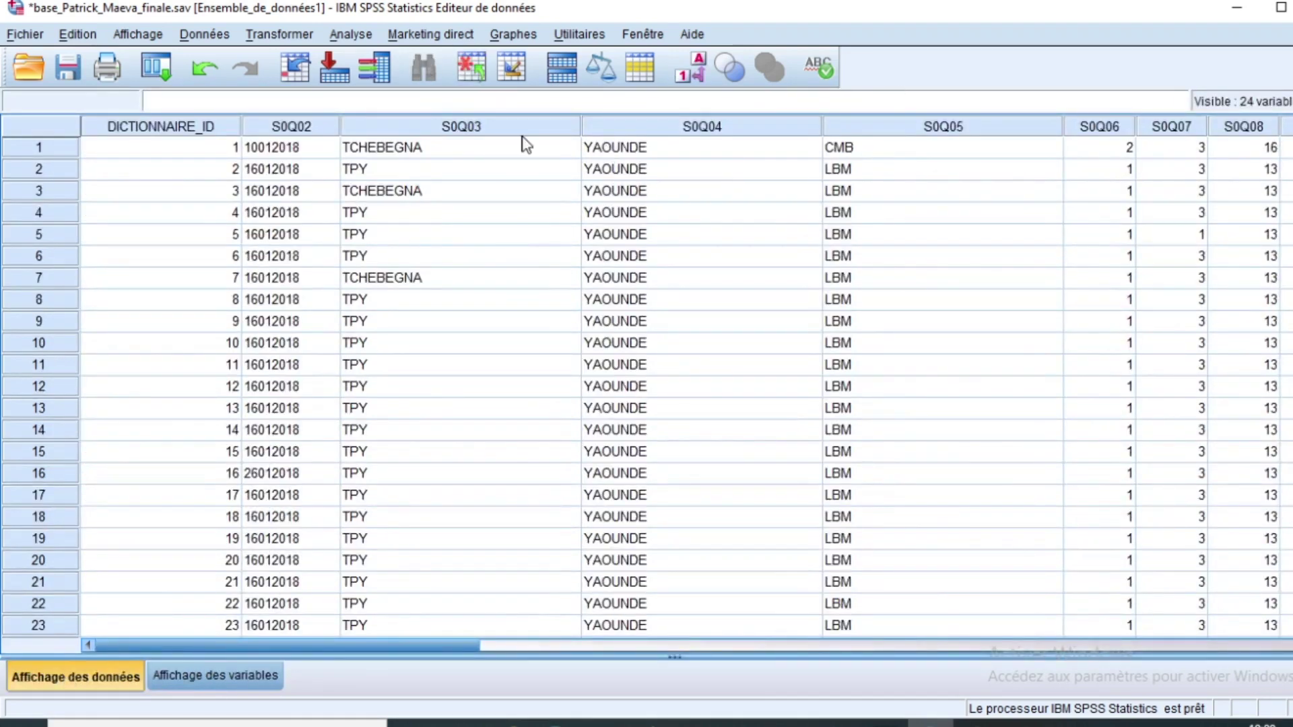
pyautogui.moveTo(41, 159); pyautogui.dragTo(87, 537)
pyautogui.scroll(-6, 118, 378)
pyautogui.scroll(-20, 118, 378)
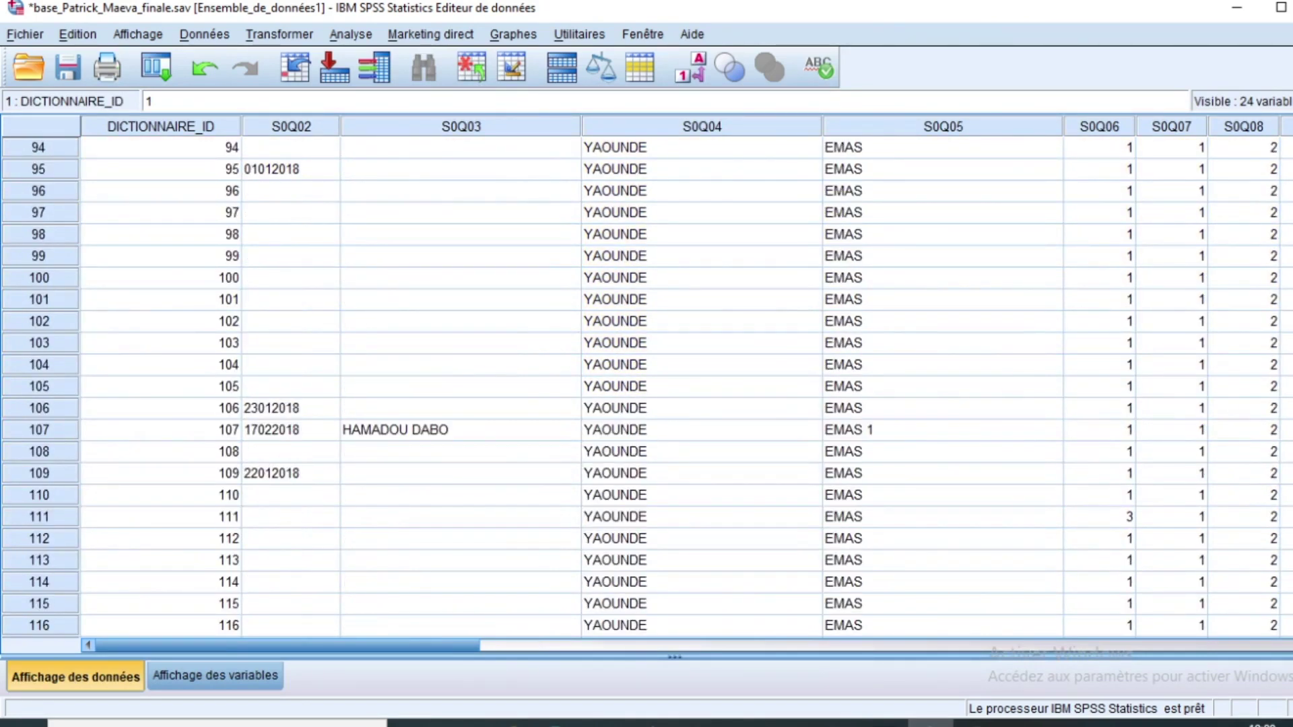
pyautogui.scroll(-20, 647, 387)
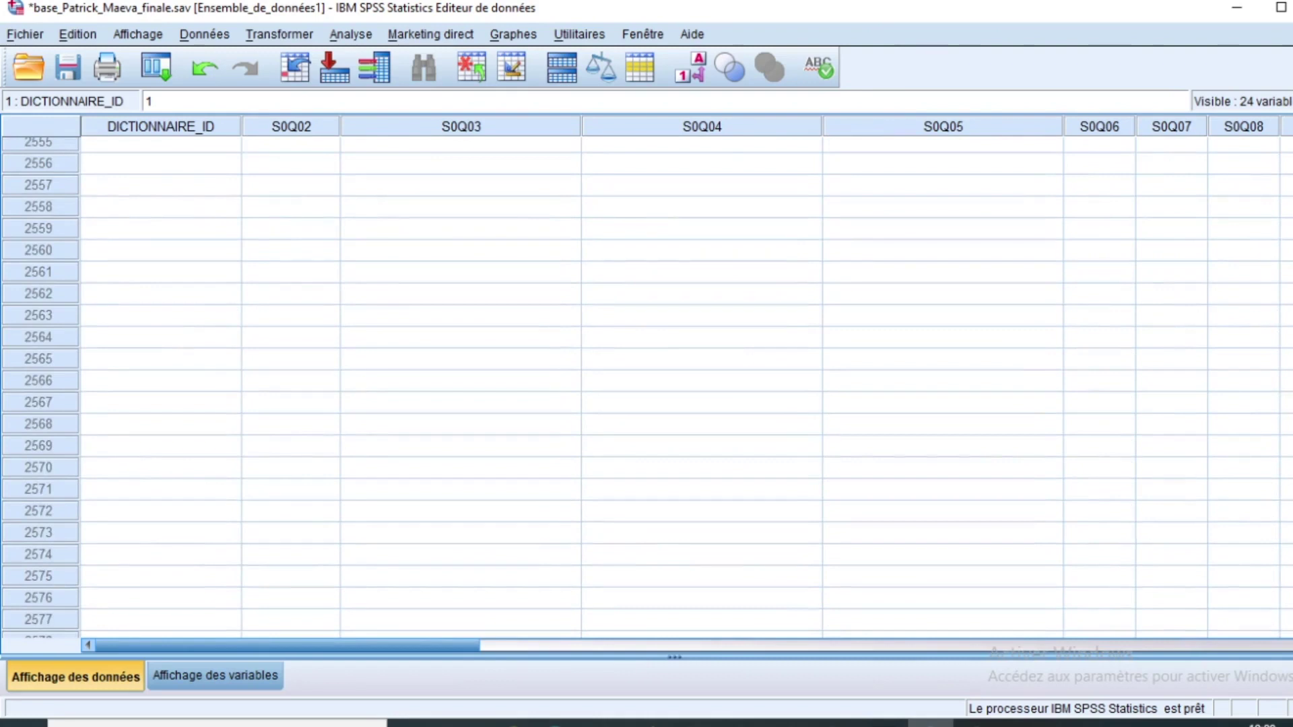
pyautogui.scroll(20, 592, 453)
pyautogui.scroll(-10, 313, 350)
pyautogui.scroll(-20, 311, 347)
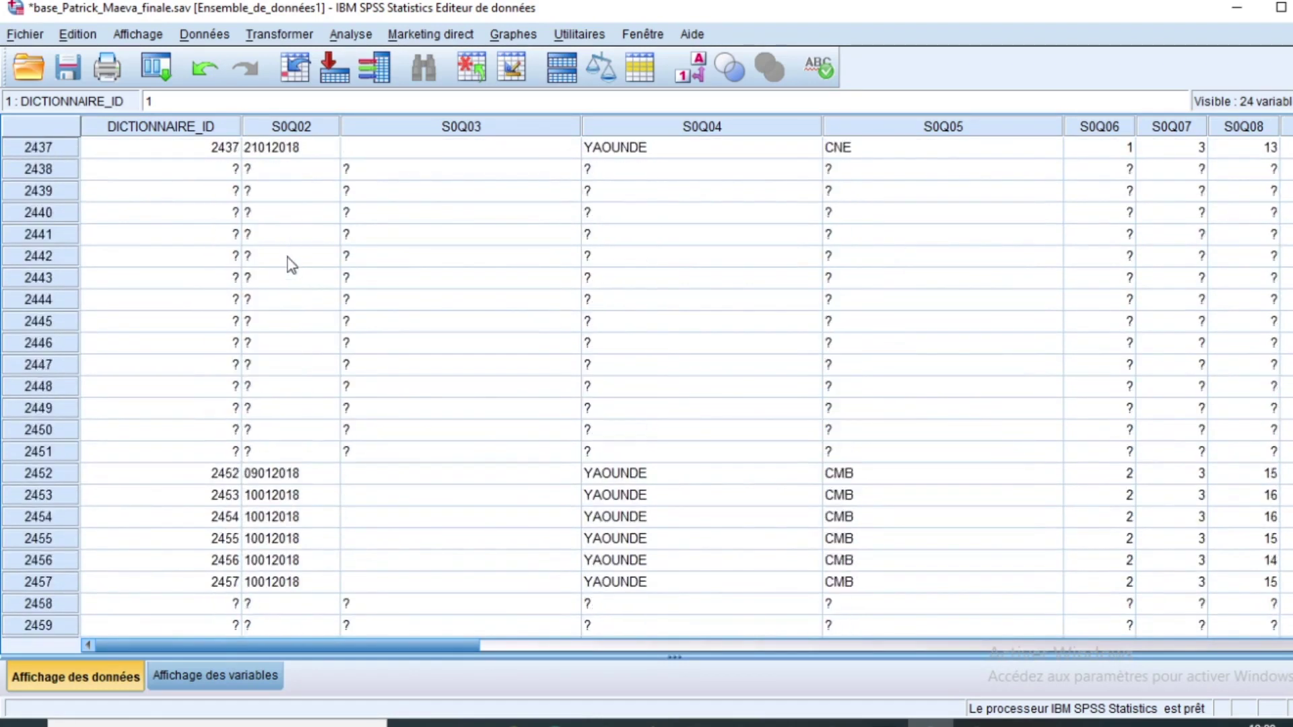
pyautogui.scroll(-20, 288, 256)
pyautogui.scroll(3, 284, 240)
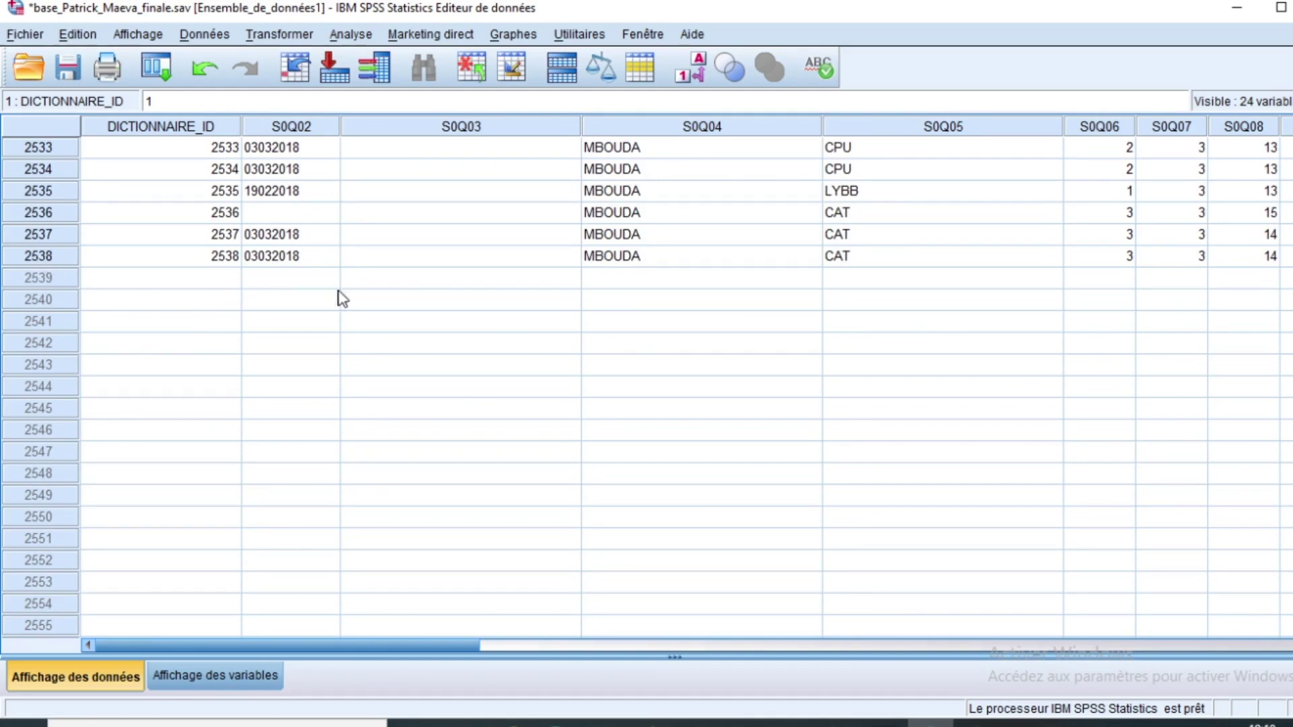
pyautogui.scroll(6, 875, 256)
pyautogui.moveTo(1292, 611); pyautogui.dragTo(1292, 152)
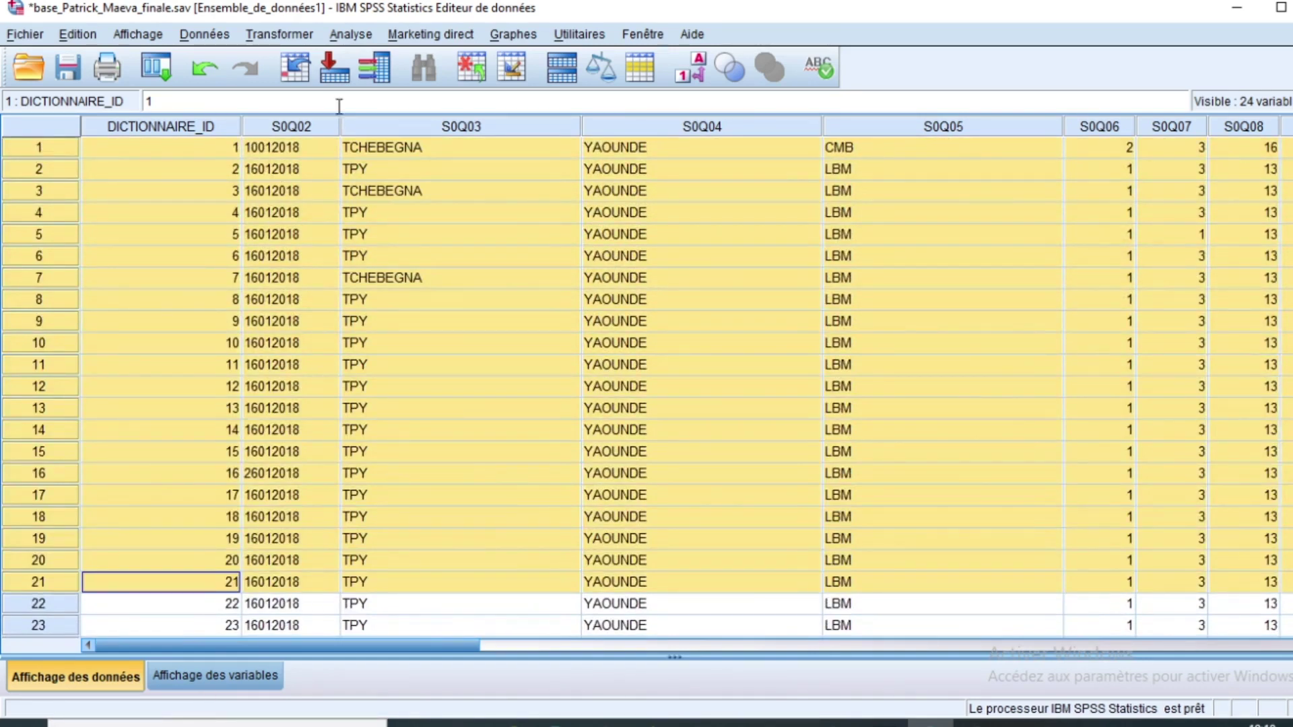
# Step: Toggle to Variable View and back to Data View, scrolling across the columns
pyautogui.click(206, 680)
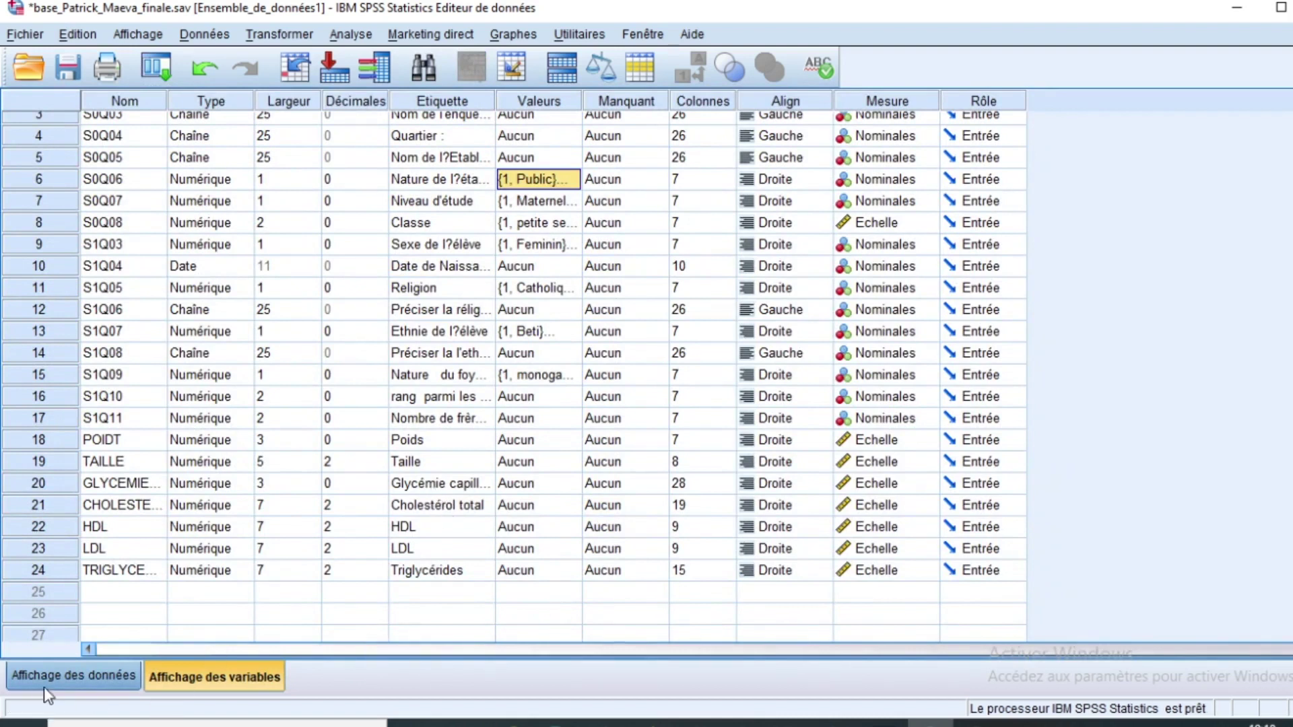
pyautogui.click(80, 677)
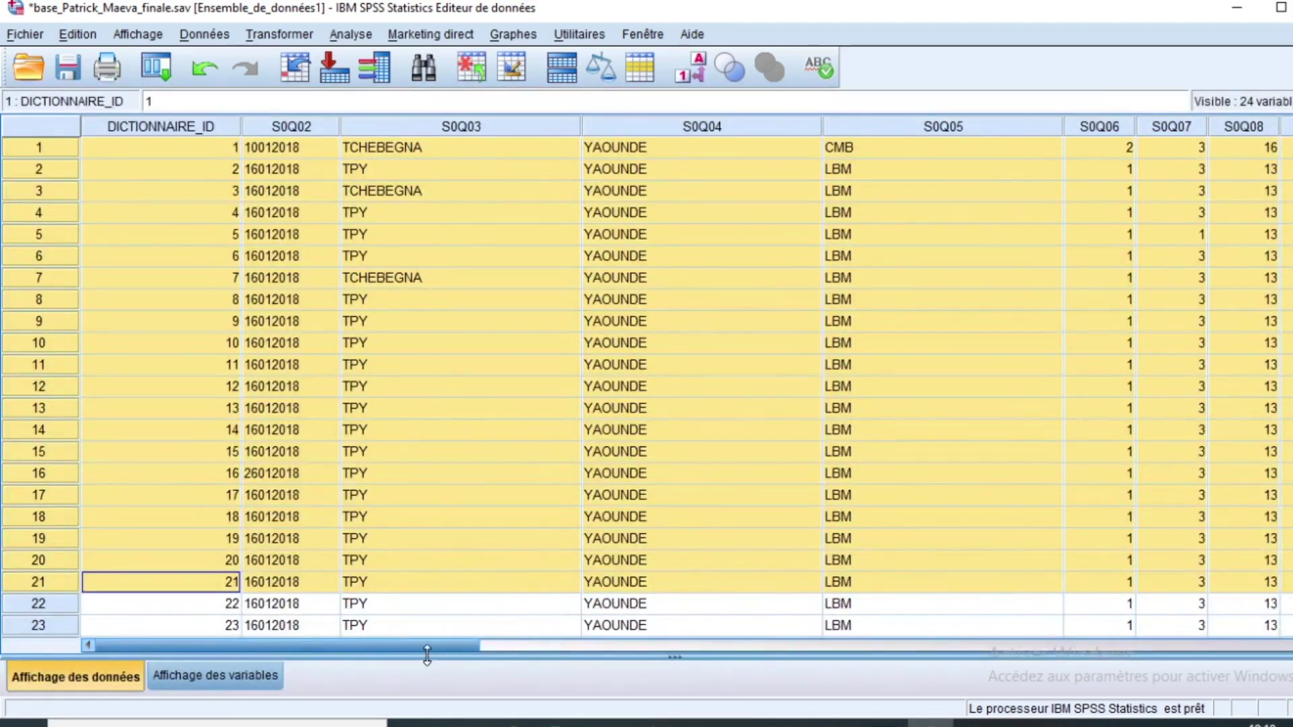
pyautogui.moveTo(472, 649); pyautogui.dragTo(1266, 646)
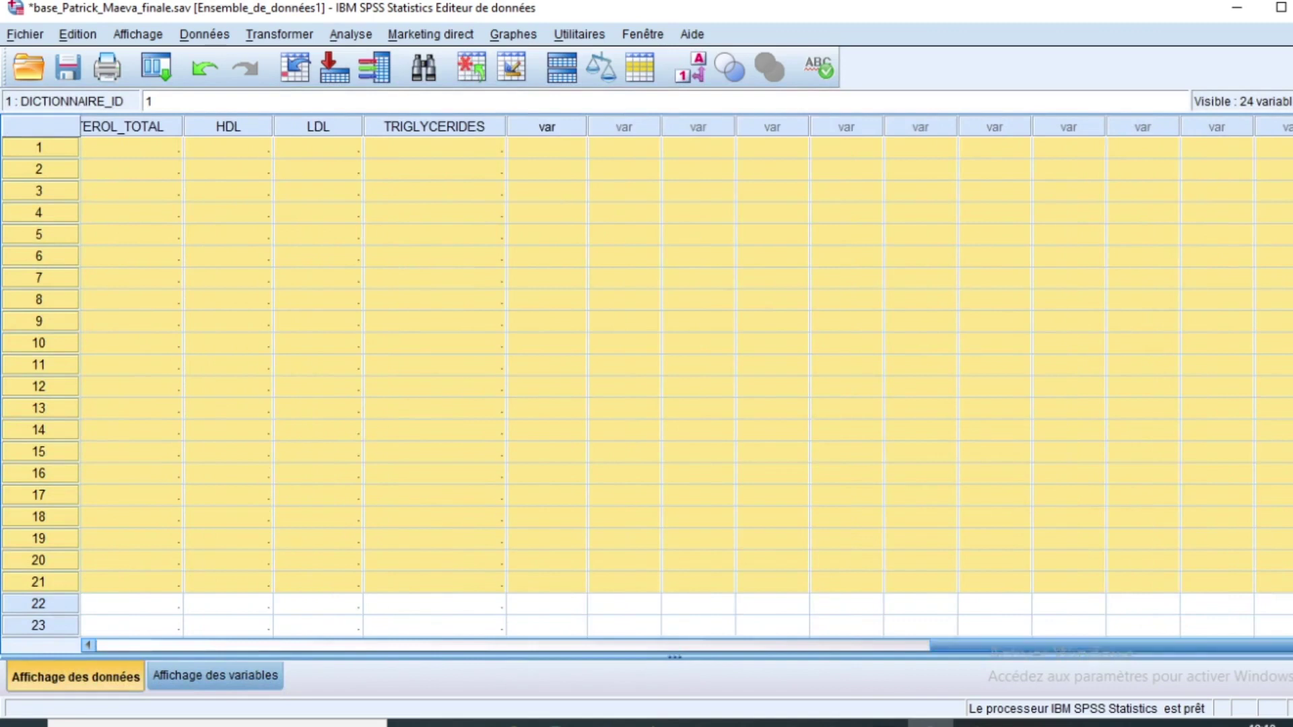
pyautogui.moveTo(975, 649); pyautogui.dragTo(752, 650)
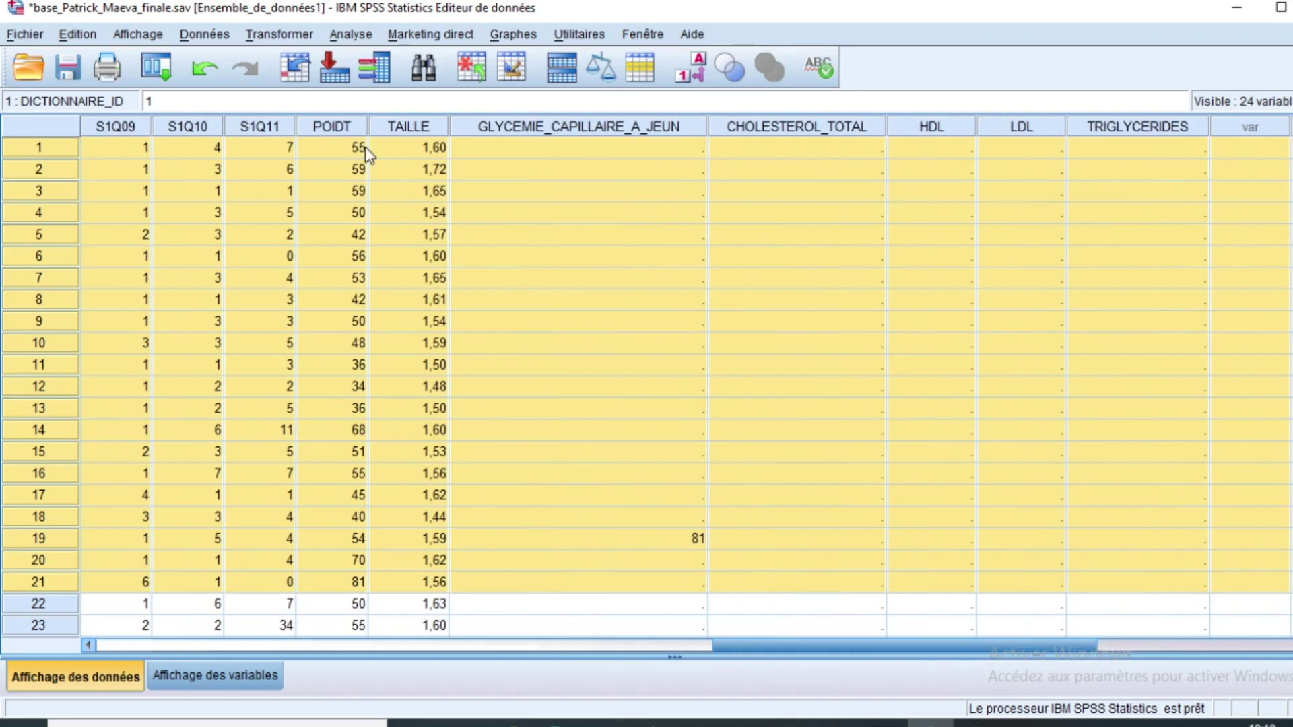
# Step: Inspect case 1's TAILLE and POIDT values, then return to Variable View
pyautogui.click(431, 151)
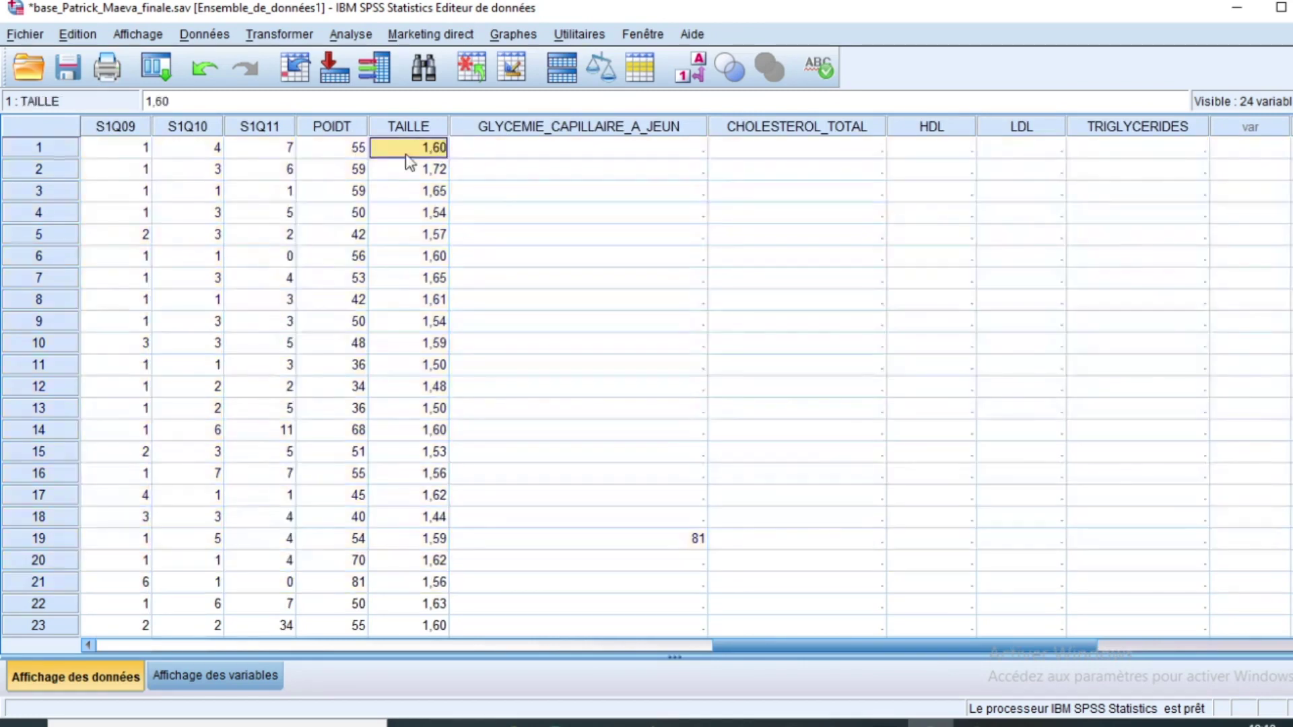
pyautogui.click(344, 150)
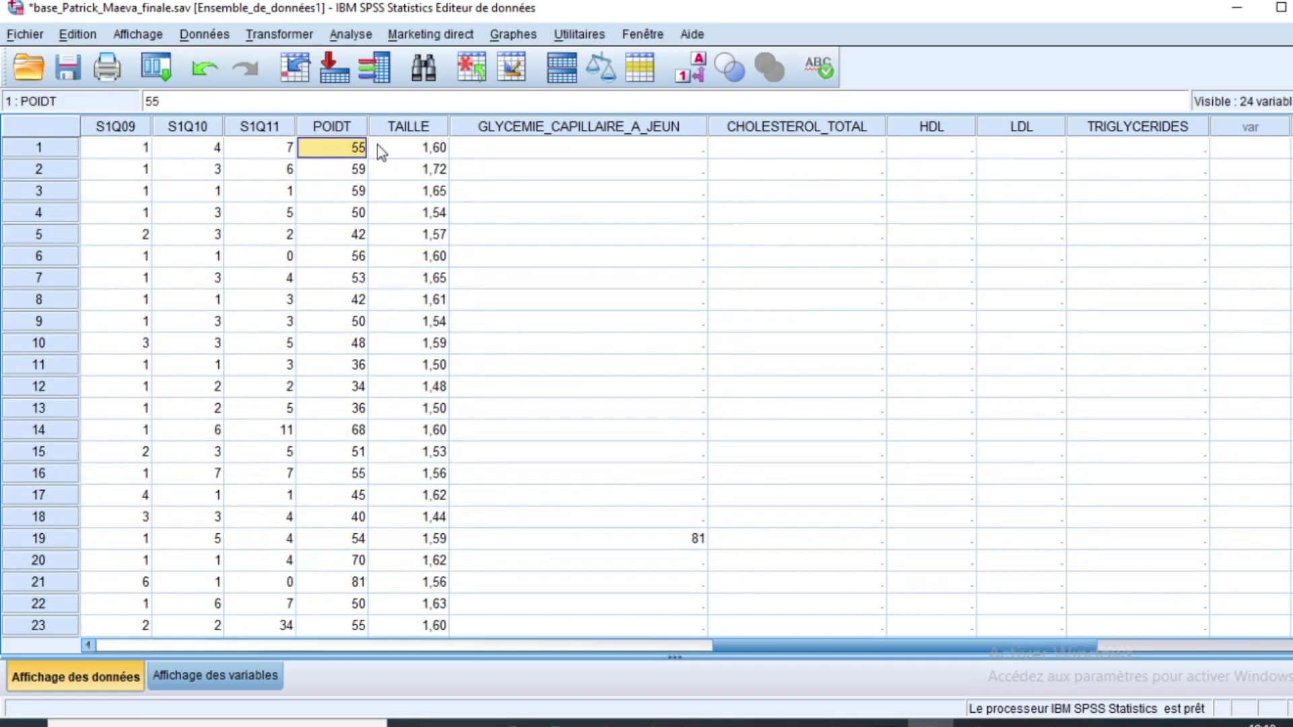
pyautogui.click(431, 149)
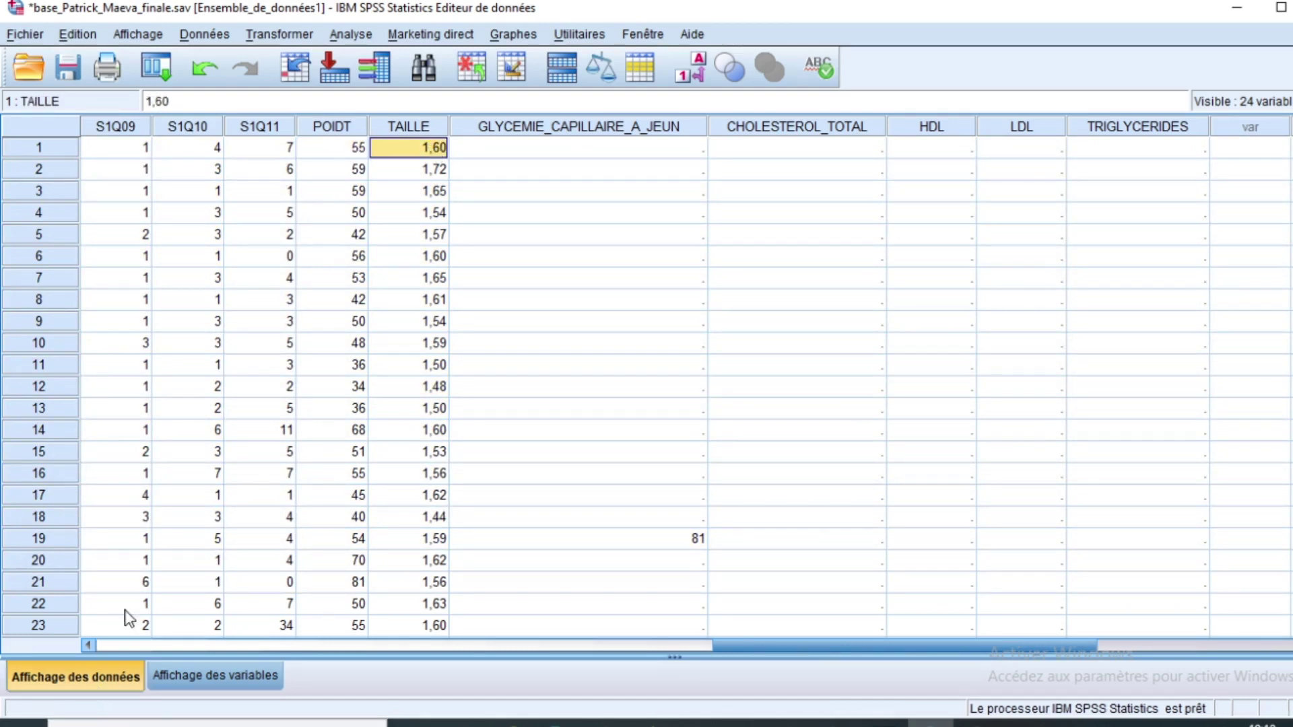
pyautogui.click(222, 675)
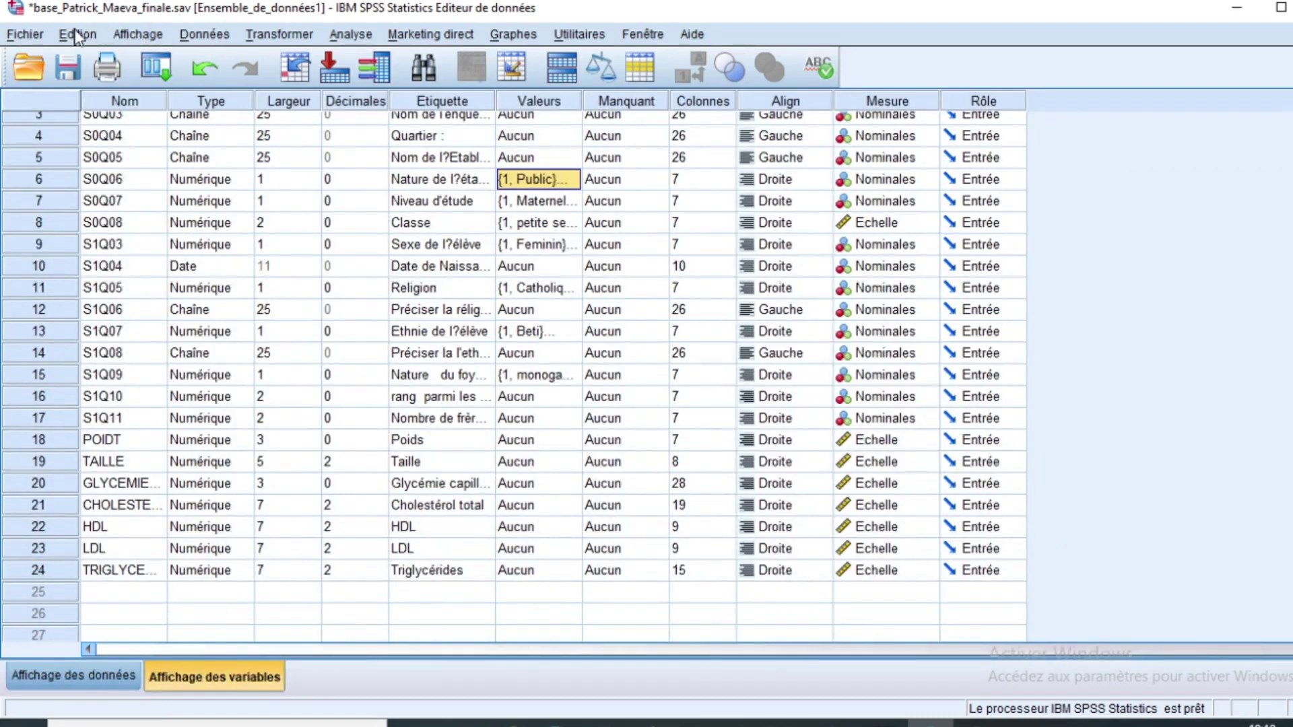
# Step: Start Calculer la variable with target IMC and select Poids [POIDT] in the variable list
pyautogui.click(280, 37)
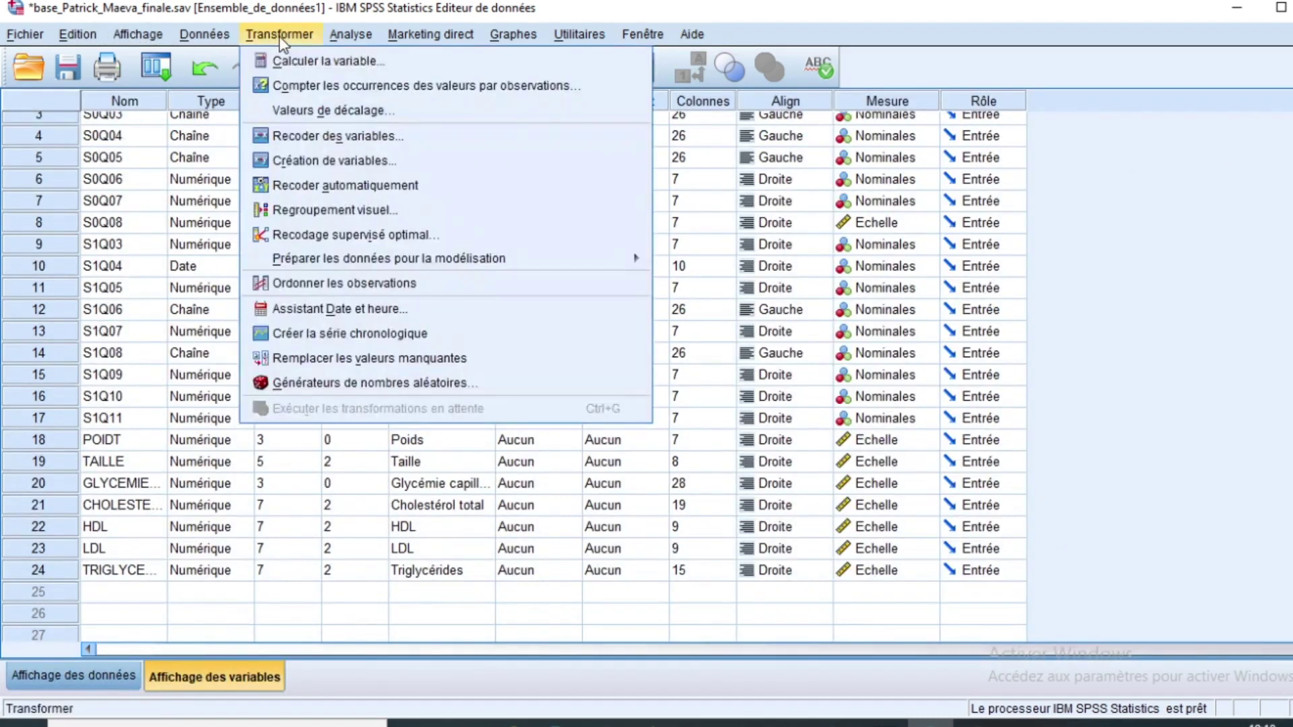
pyautogui.click(336, 64)
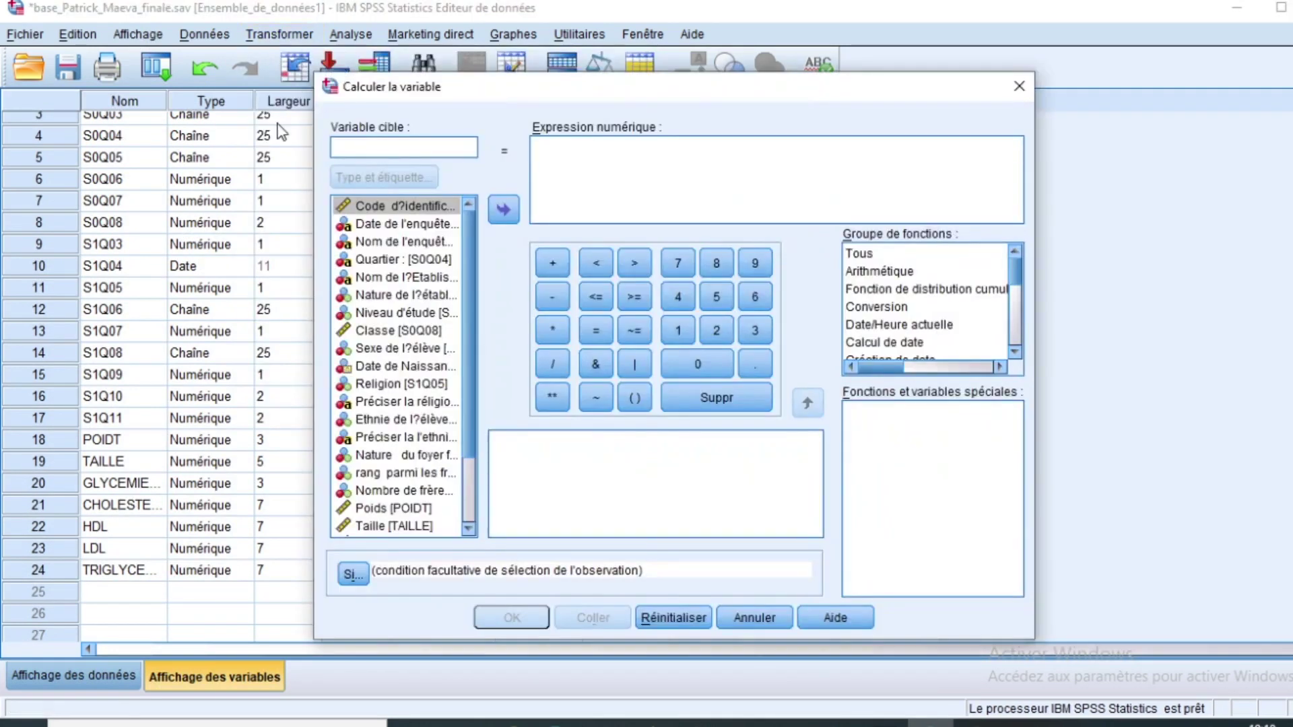
pyautogui.write('IMC')
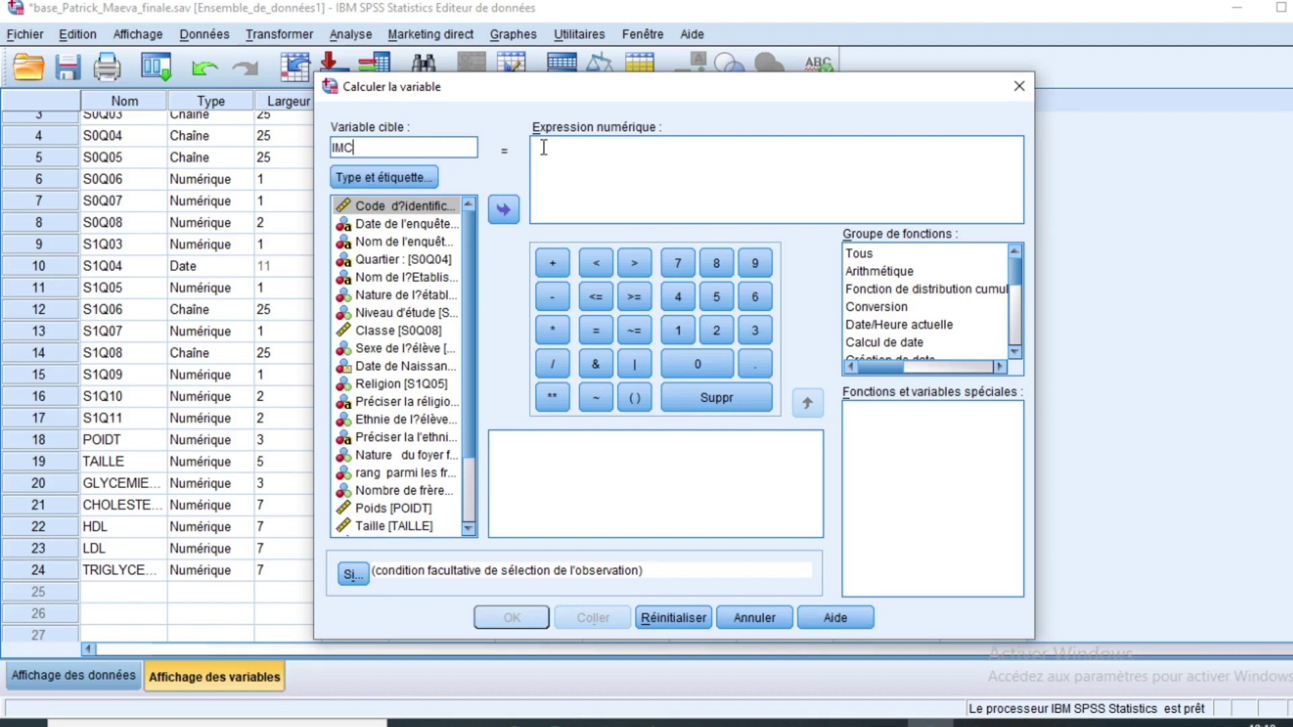
pyautogui.click(577, 150)
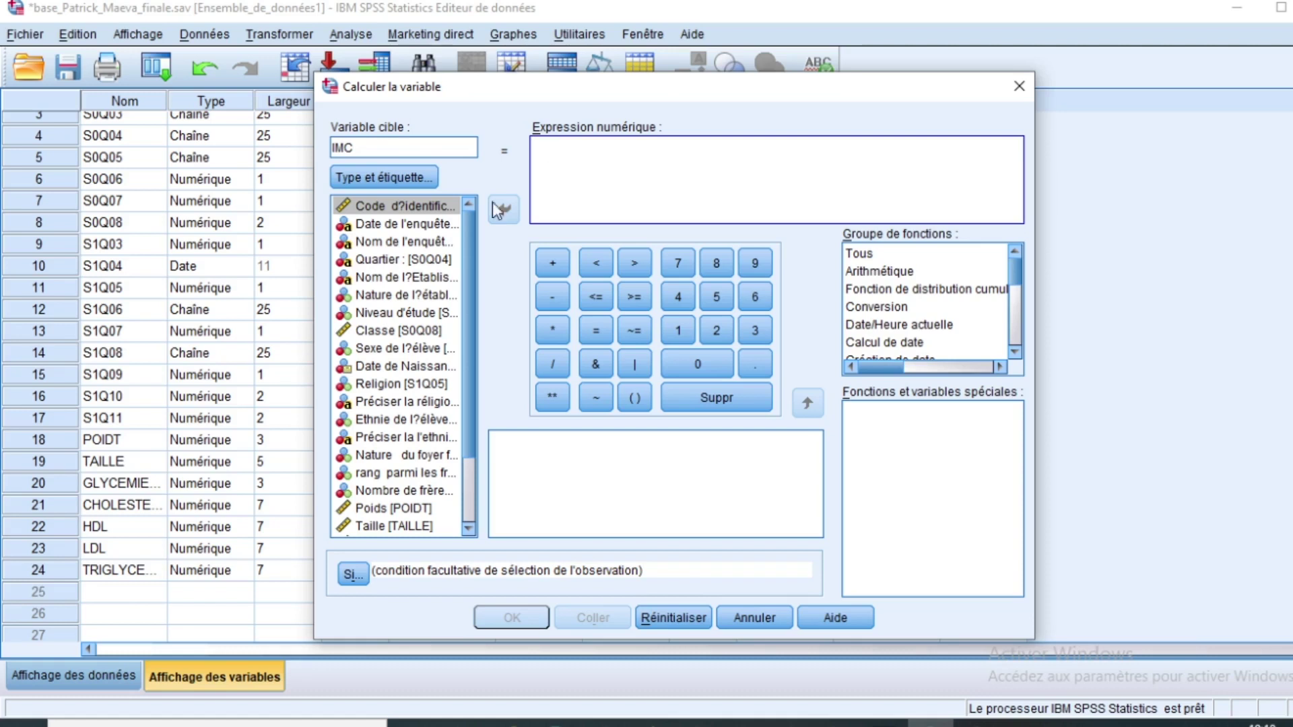
pyautogui.scroll(-3, 455, 372)
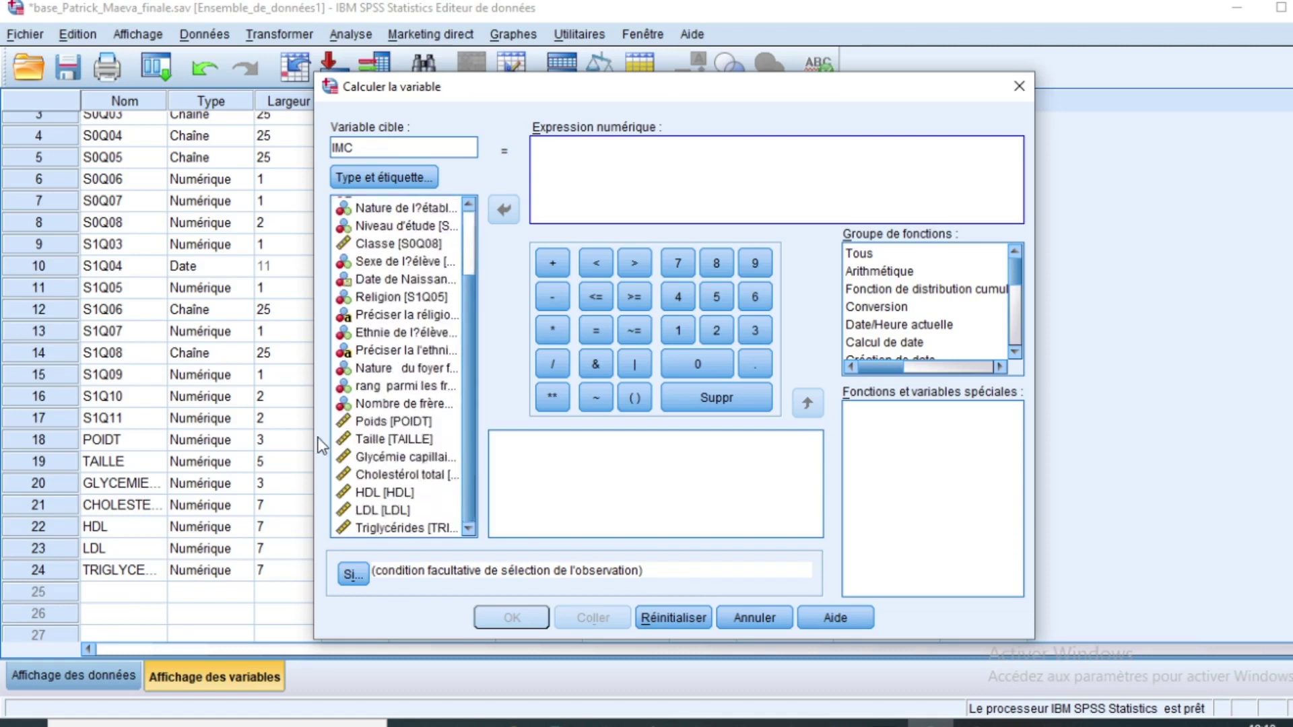
pyautogui.click(378, 425)
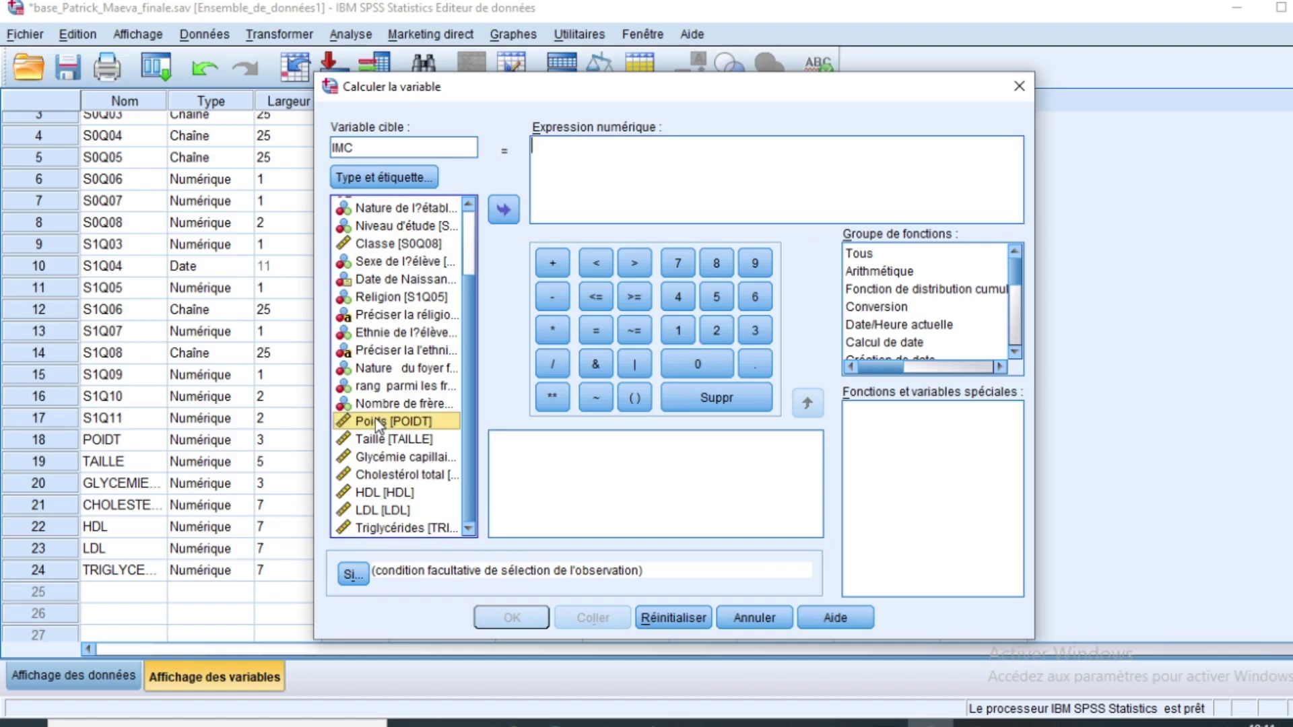
# Step: Build the IMC expression POIDT / (TAILLE^2) and submit it with OK
pyautogui.click(503, 209)
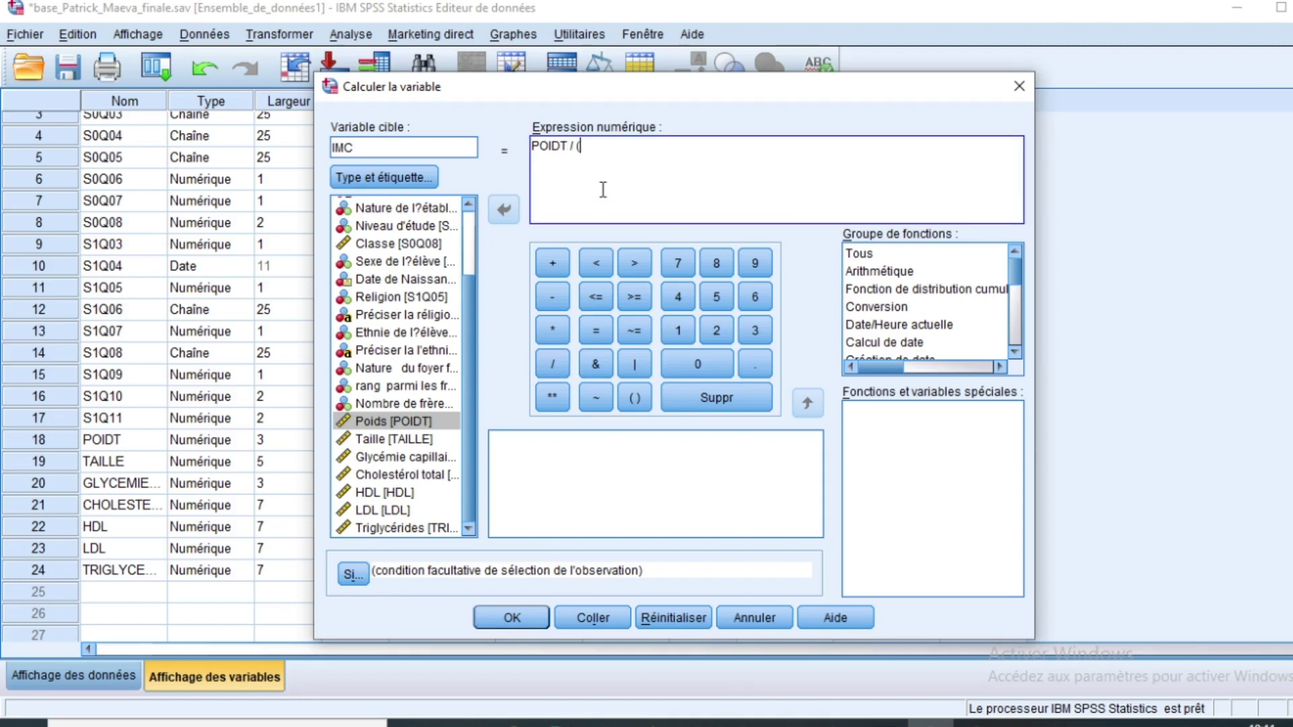
pyautogui.click(375, 439)
pyautogui.click(504, 210)
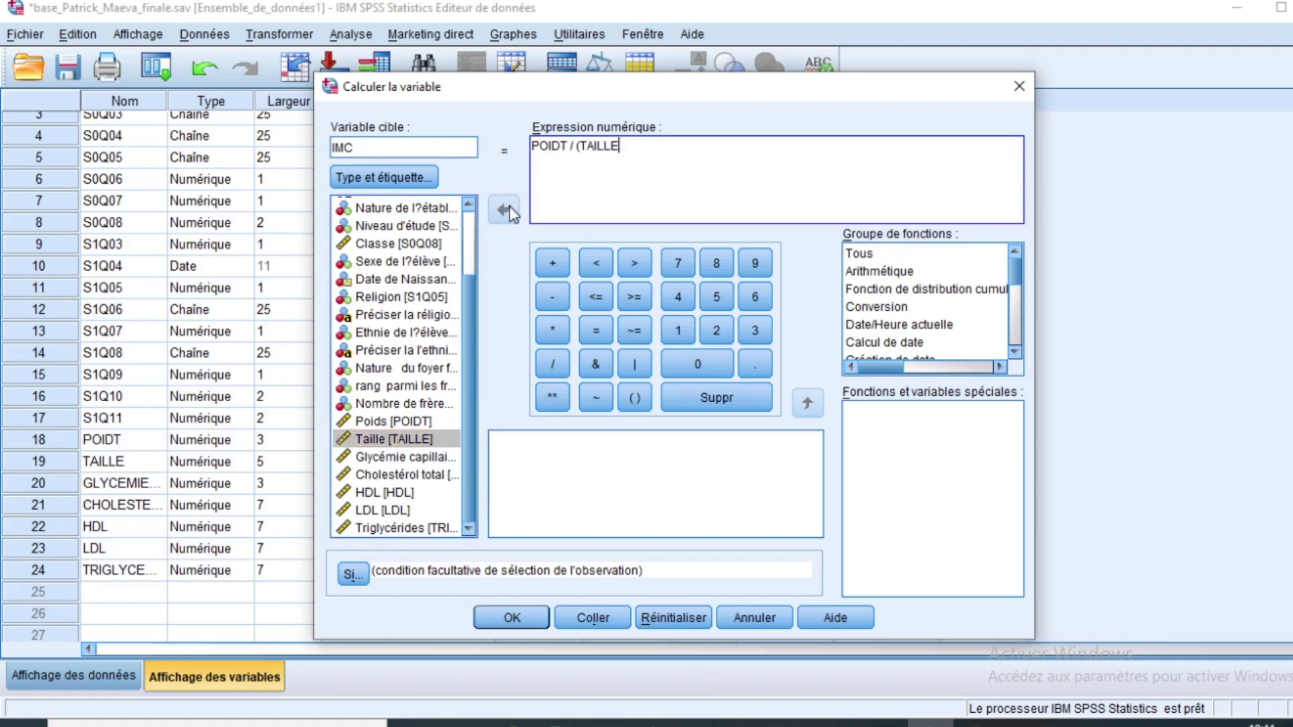
pyautogui.write('^2')
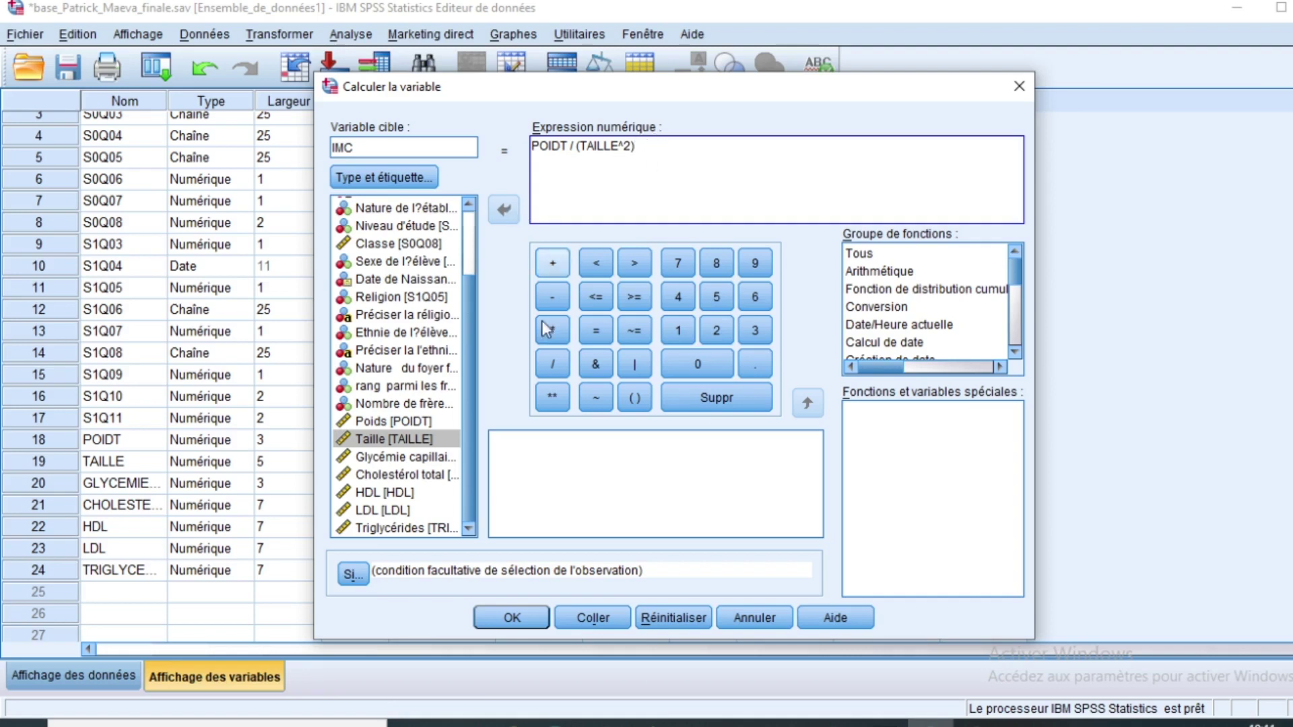
pyautogui.click(516, 620)
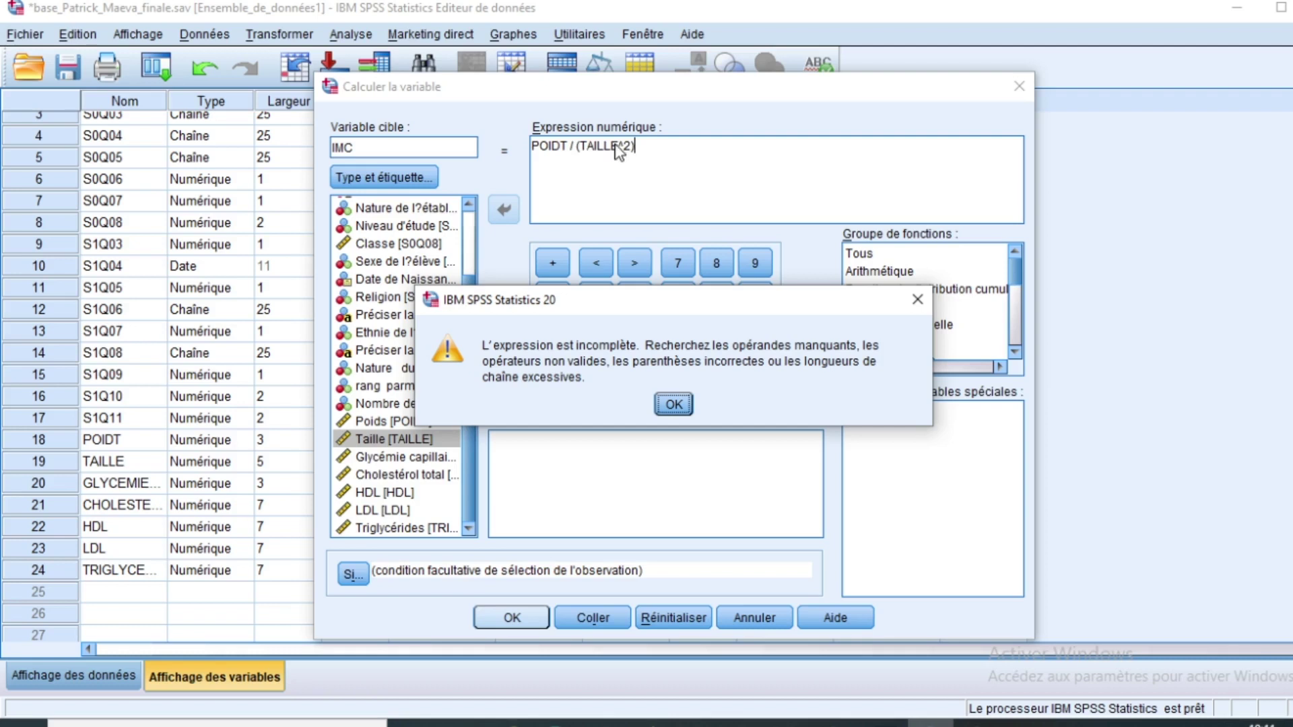
# Step: Dismiss the incomplete-expression warning and restore the opening parenthesis before TAILLE
pyautogui.click(918, 310)
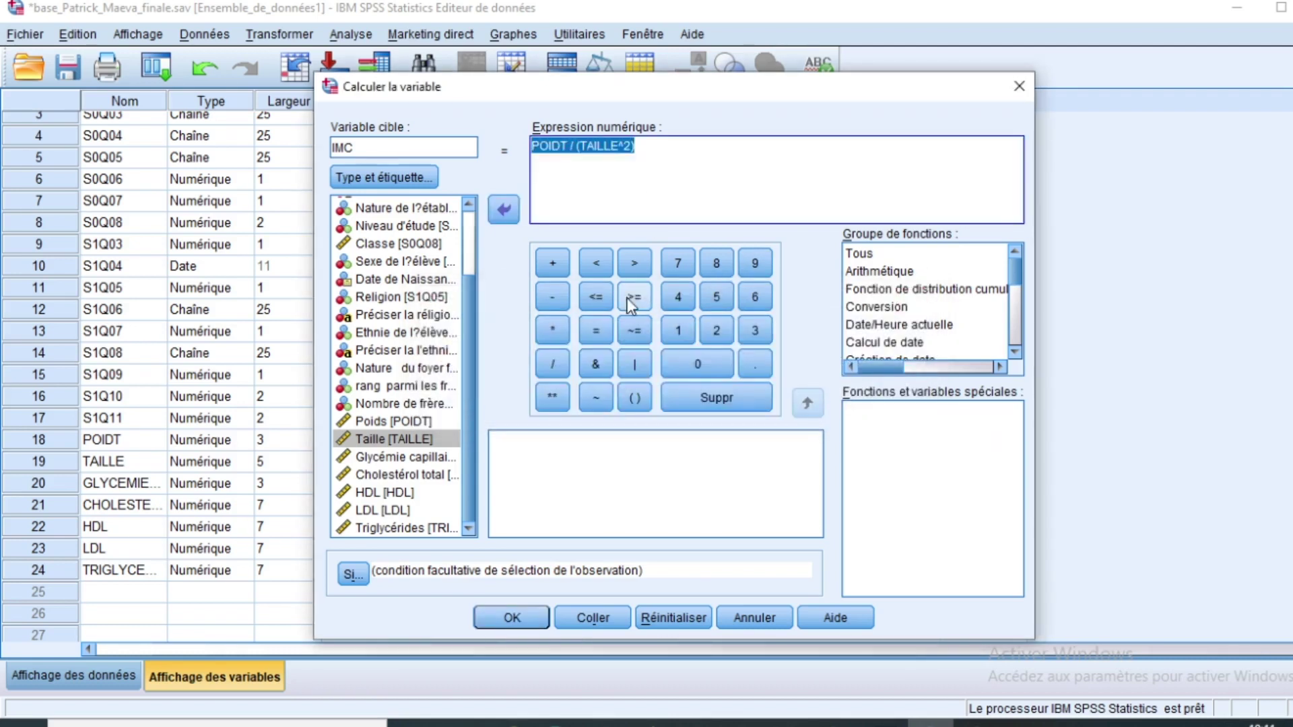
pyautogui.click(564, 172)
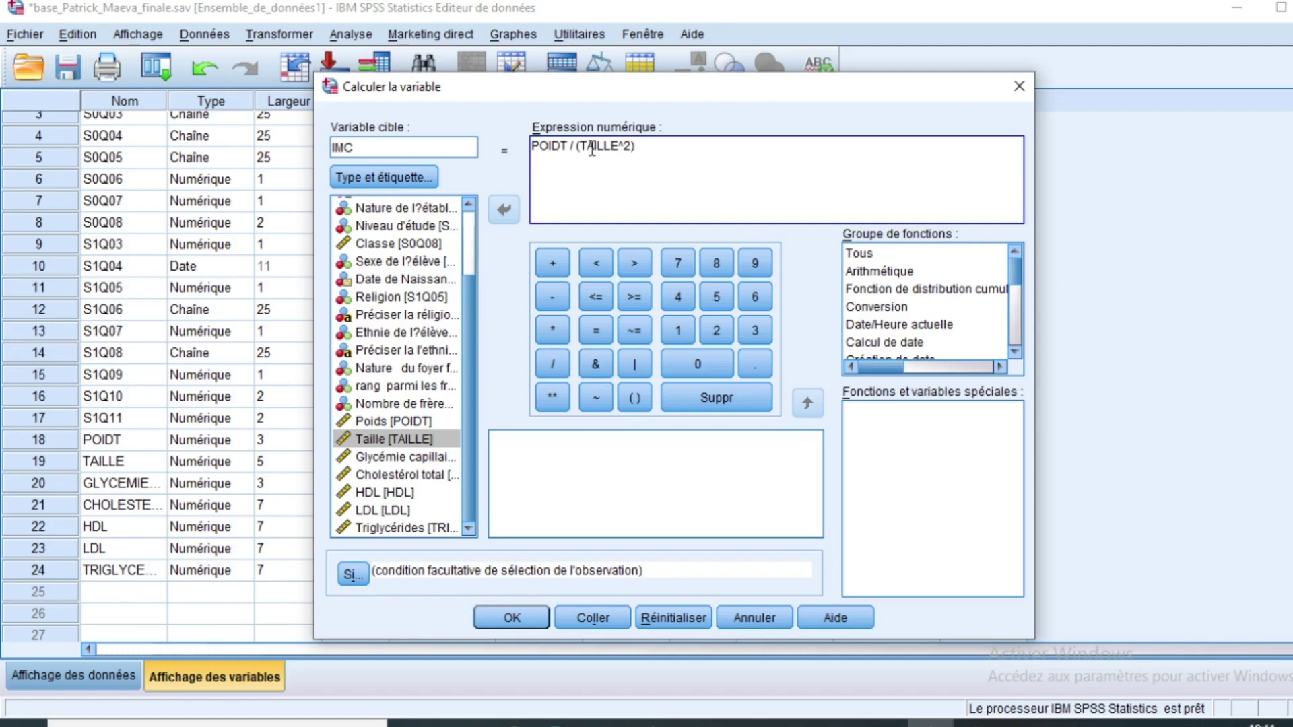
pyautogui.press('BackSpace')
pyautogui.write('(')
# Step: Replace ^2 with *TAILLE so IMC reads POIDT / (TAILLE*TAILLE), then run the computation
pyautogui.click(631, 146)
pyautogui.press('BackSpace')
pyautogui.press('BackSpace')
pyautogui.write('*')
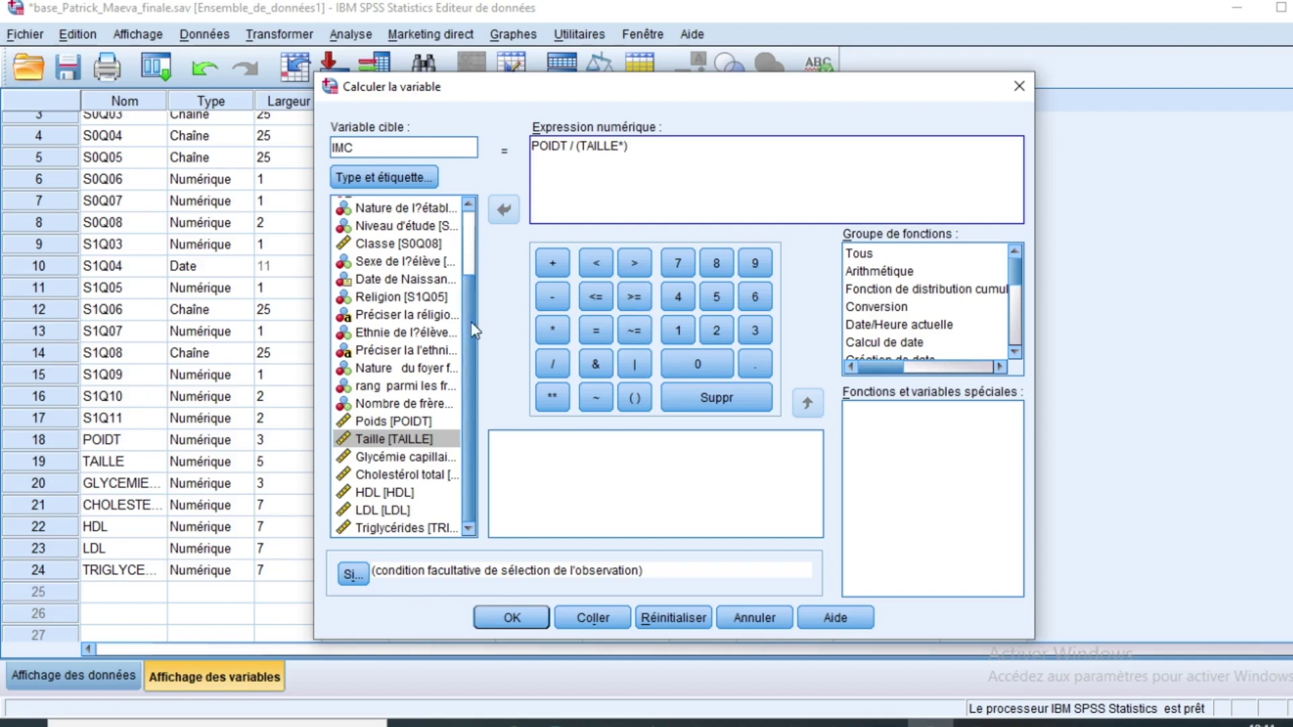
pyautogui.click(394, 438)
pyautogui.click(501, 210)
pyautogui.click(506, 618)
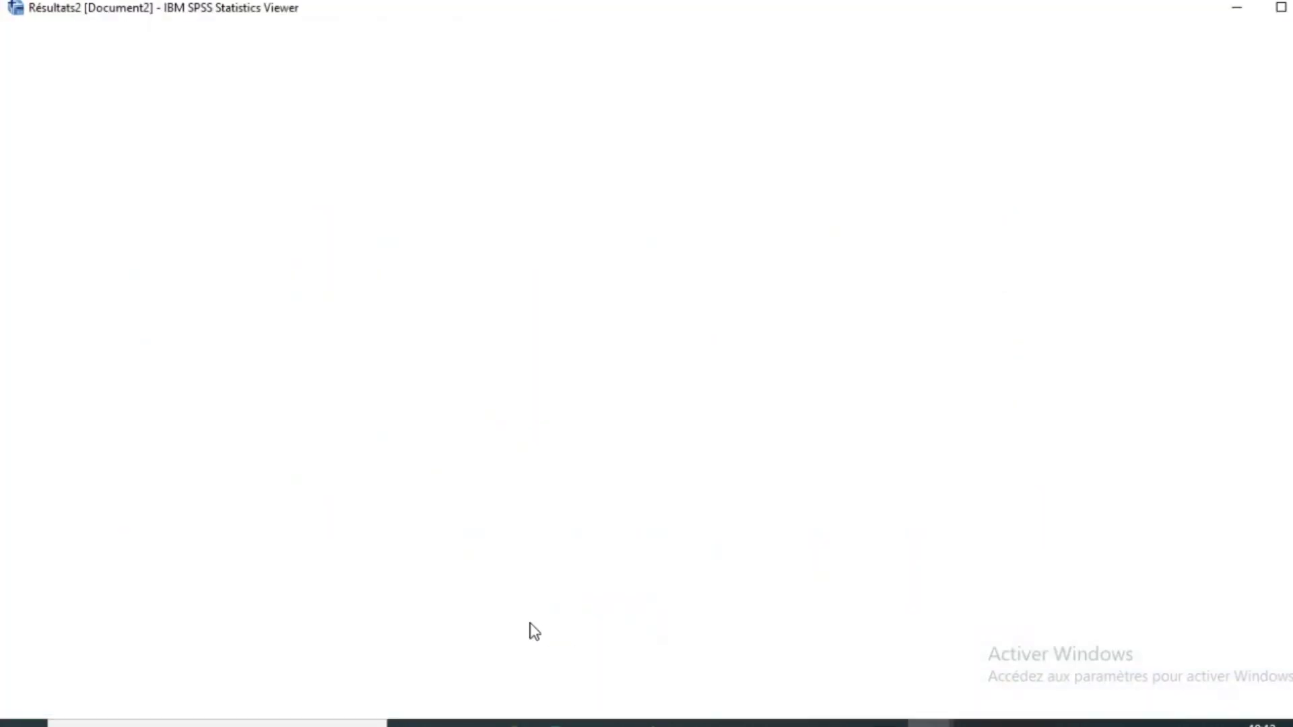
# Step: Return to the Data Editor's Data View and check the new IMC column values, e.g. 21,48 for case 1
pyautogui.moveTo(930, 721)
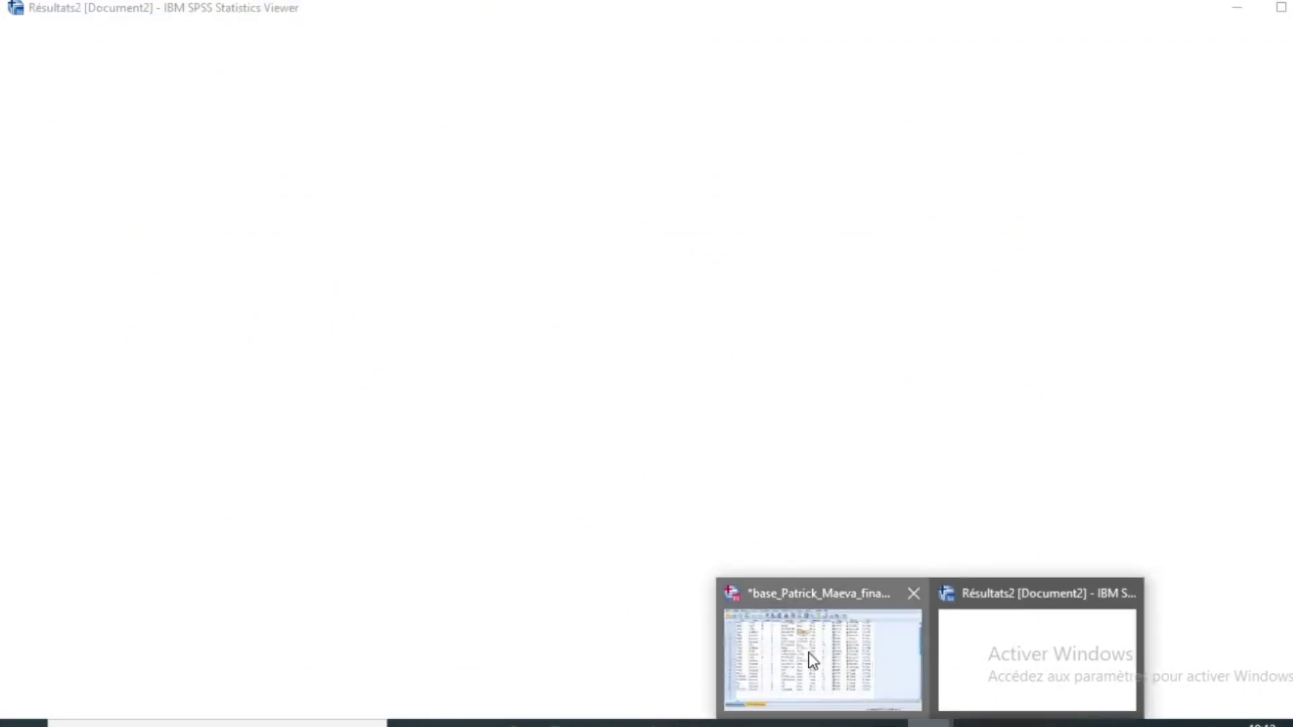
pyautogui.click(813, 662)
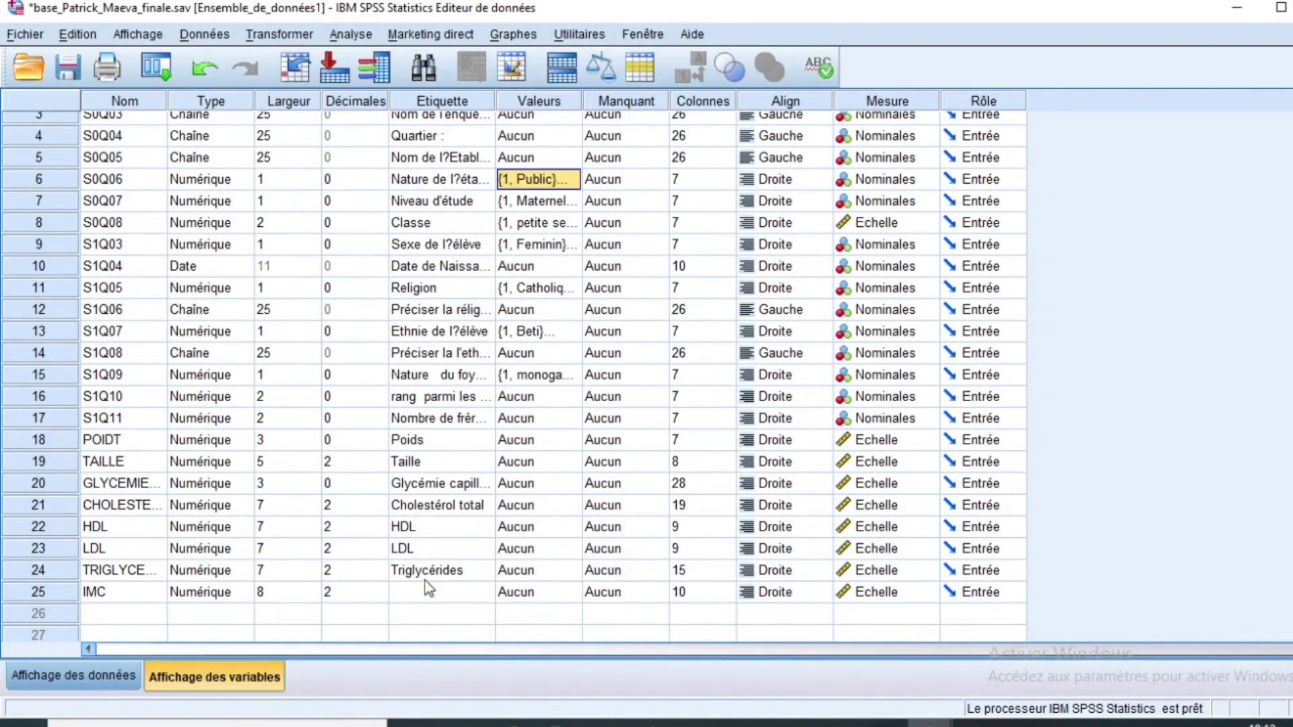
pyautogui.click(77, 675)
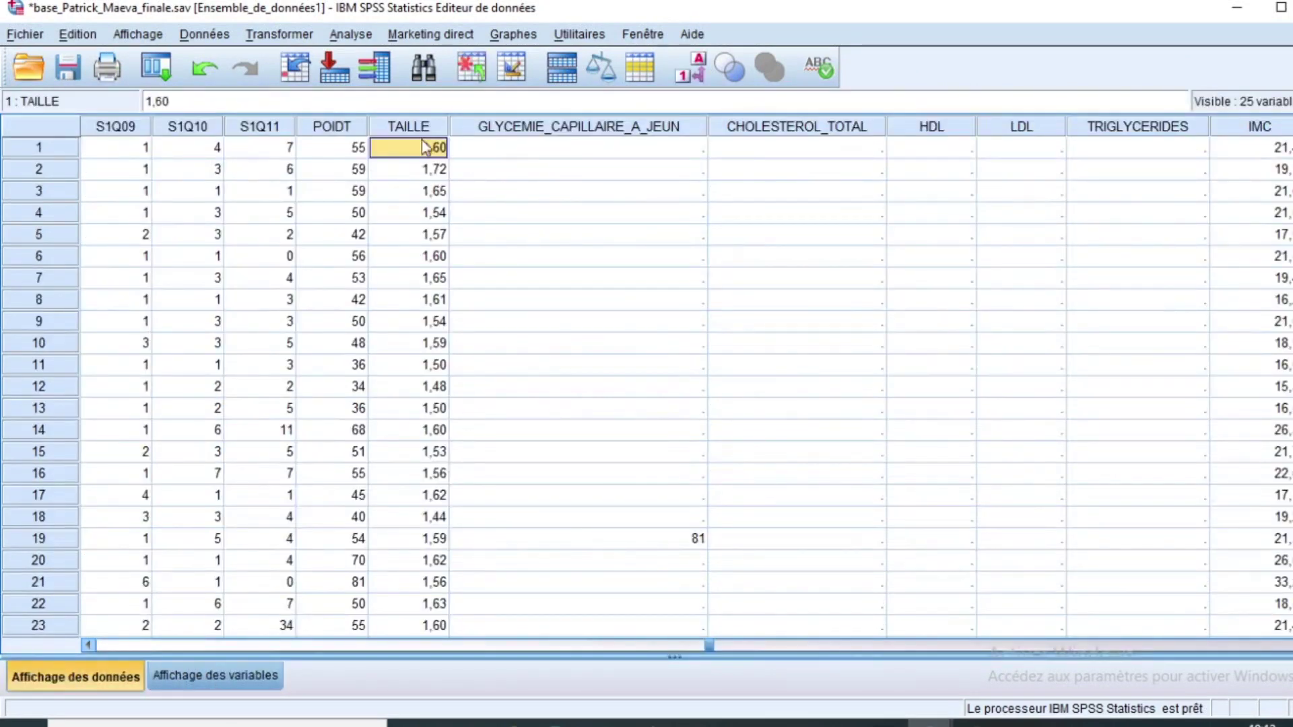
pyautogui.moveTo(711, 645); pyautogui.dragTo(1218, 625)
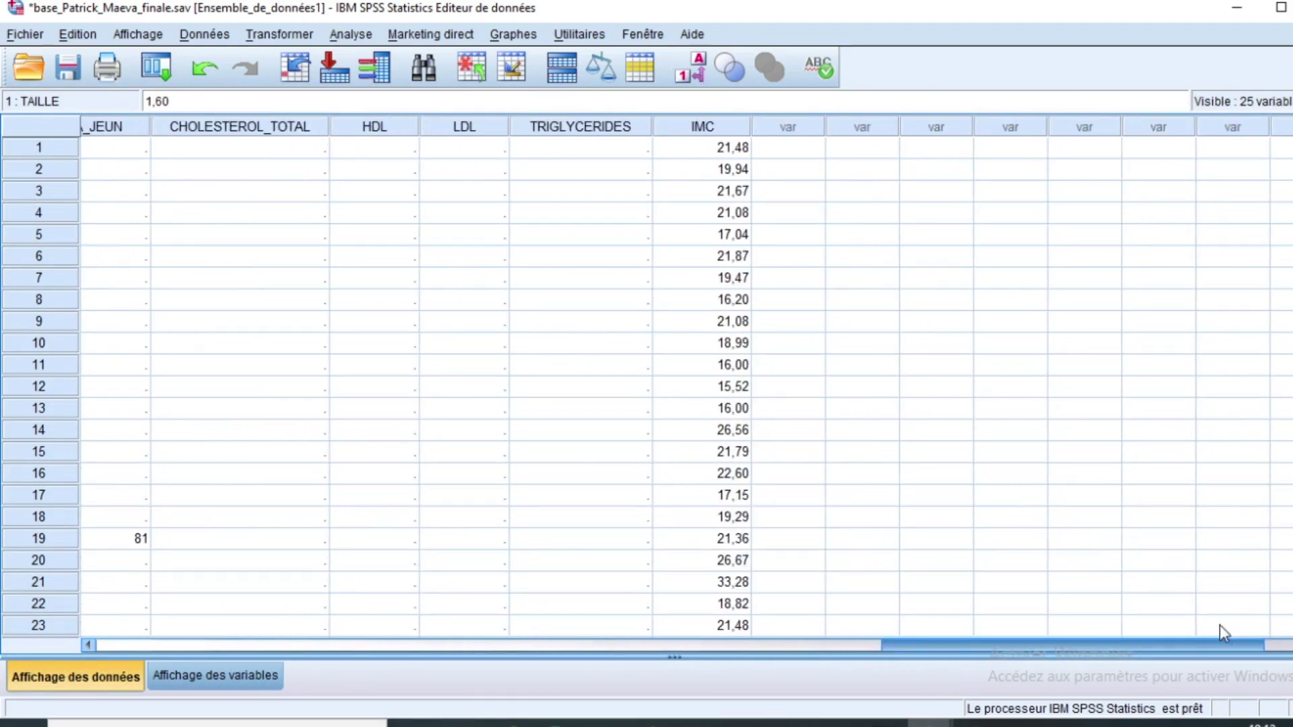
pyautogui.moveTo(729, 147); pyautogui.dragTo(715, 620)
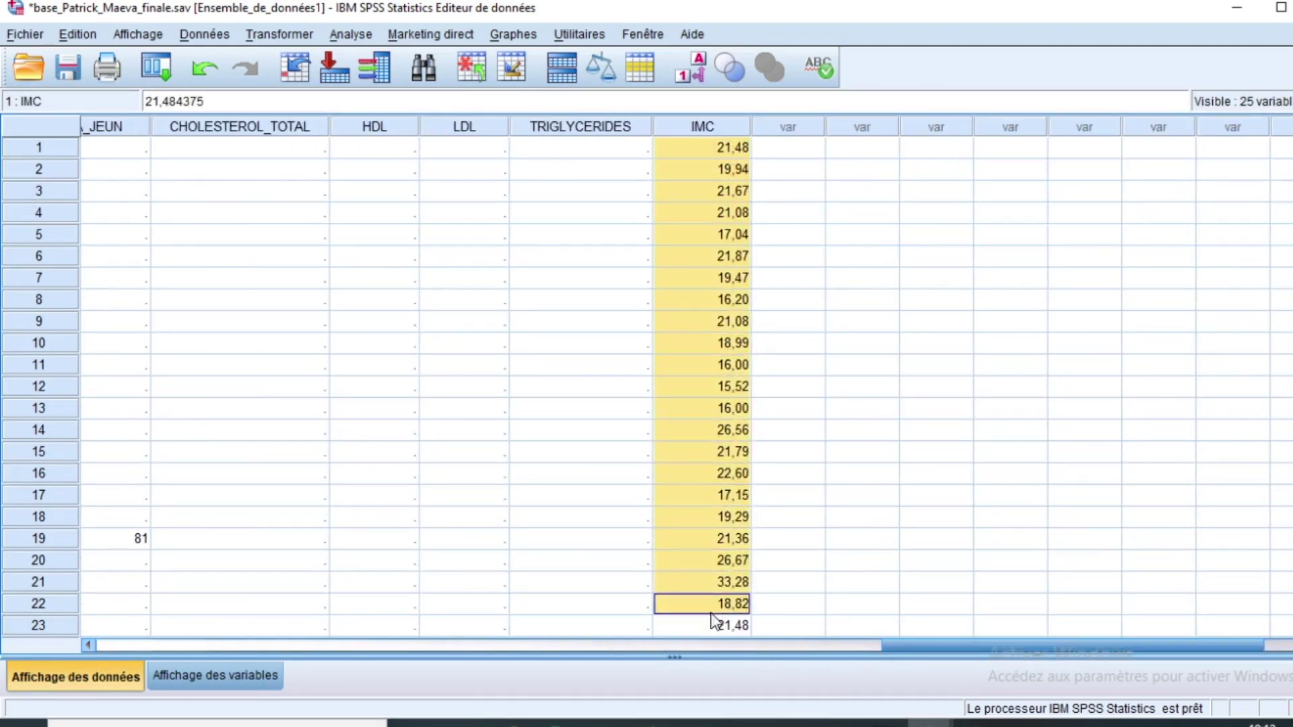
pyautogui.scroll(-9, 707, 321)
pyautogui.scroll(4, 710, 322)
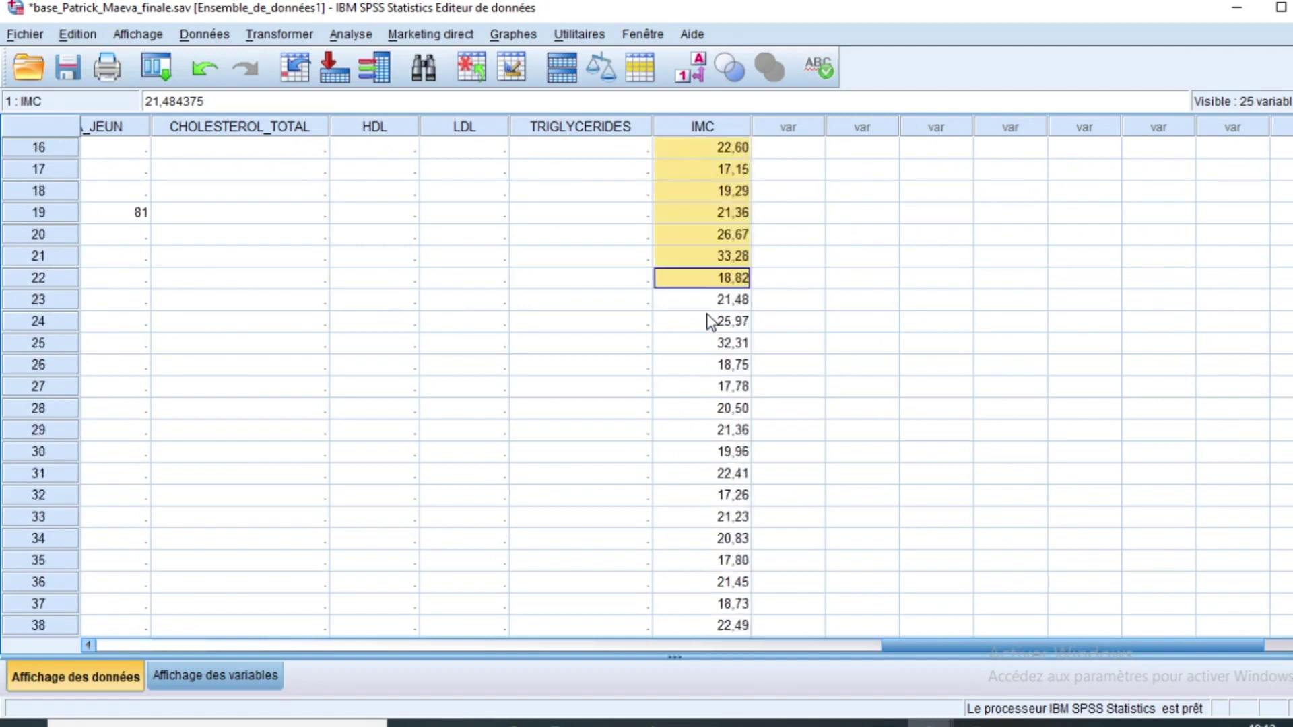
pyautogui.scroll(5, 710, 321)
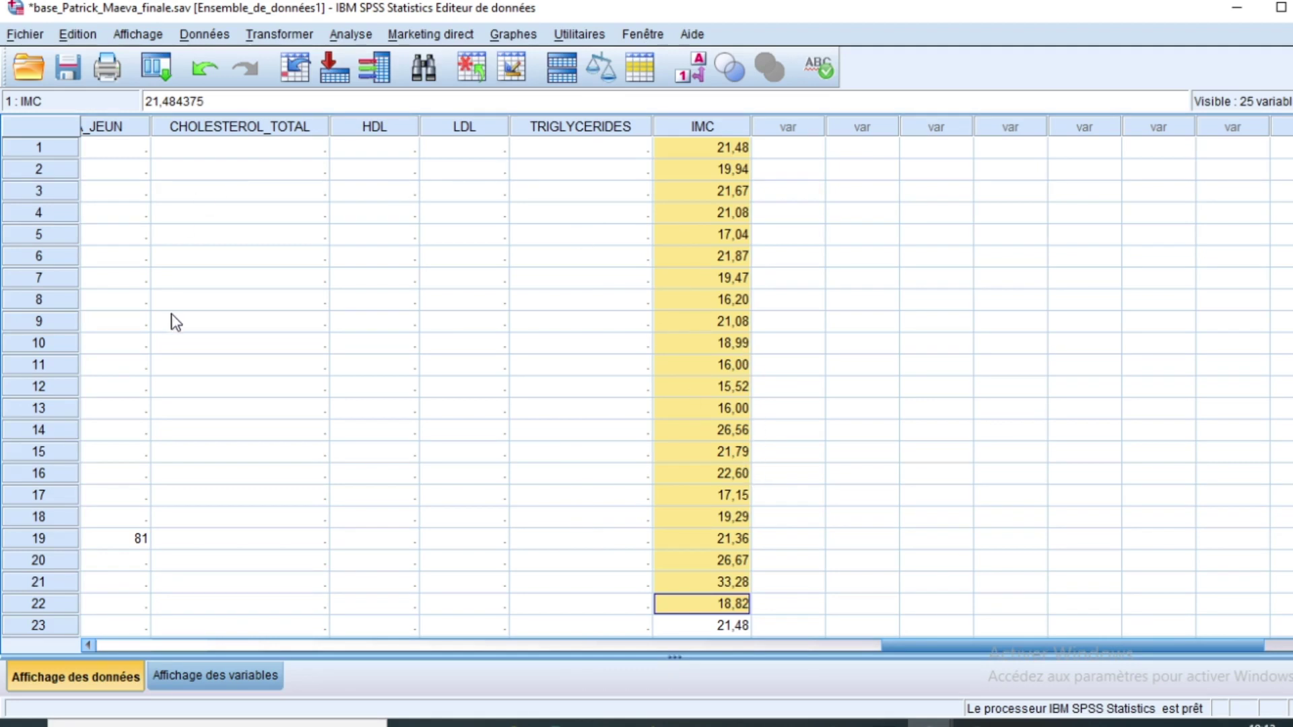
# Step: Start a new Compute Variable with target IMC_classe and expression 1
pyautogui.click(281, 34)
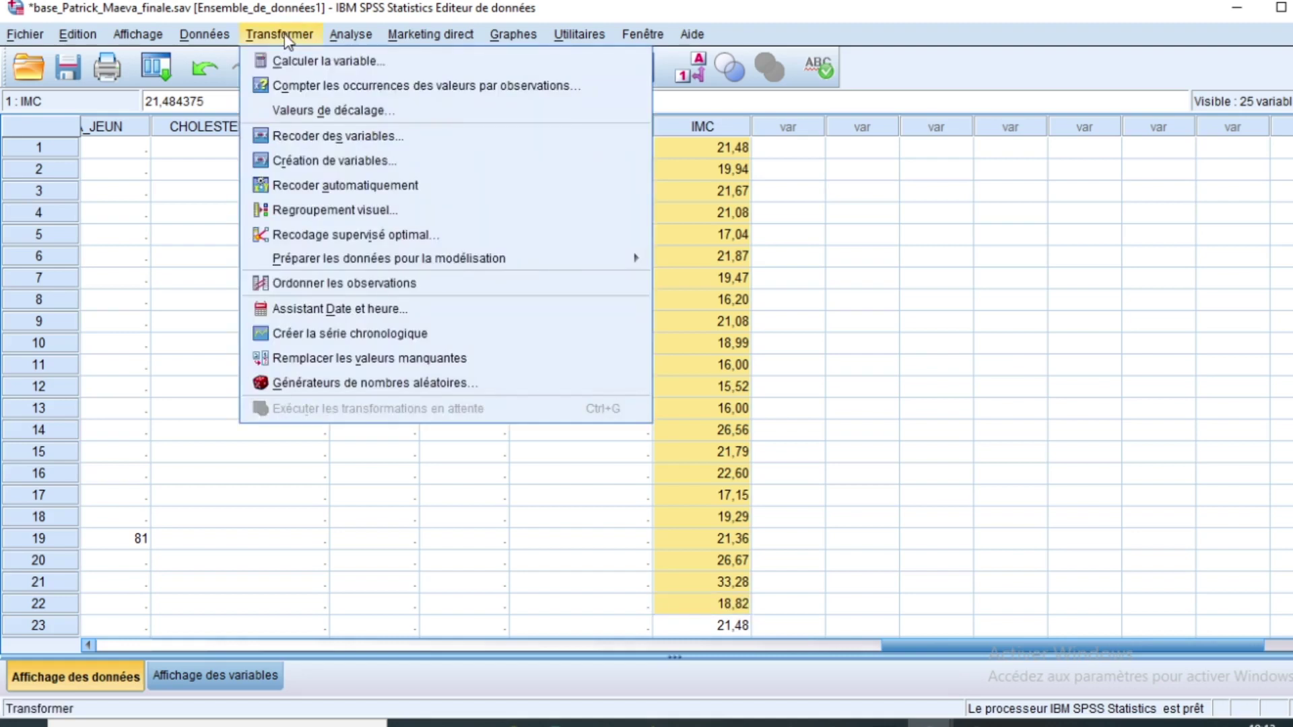
pyautogui.click(297, 61)
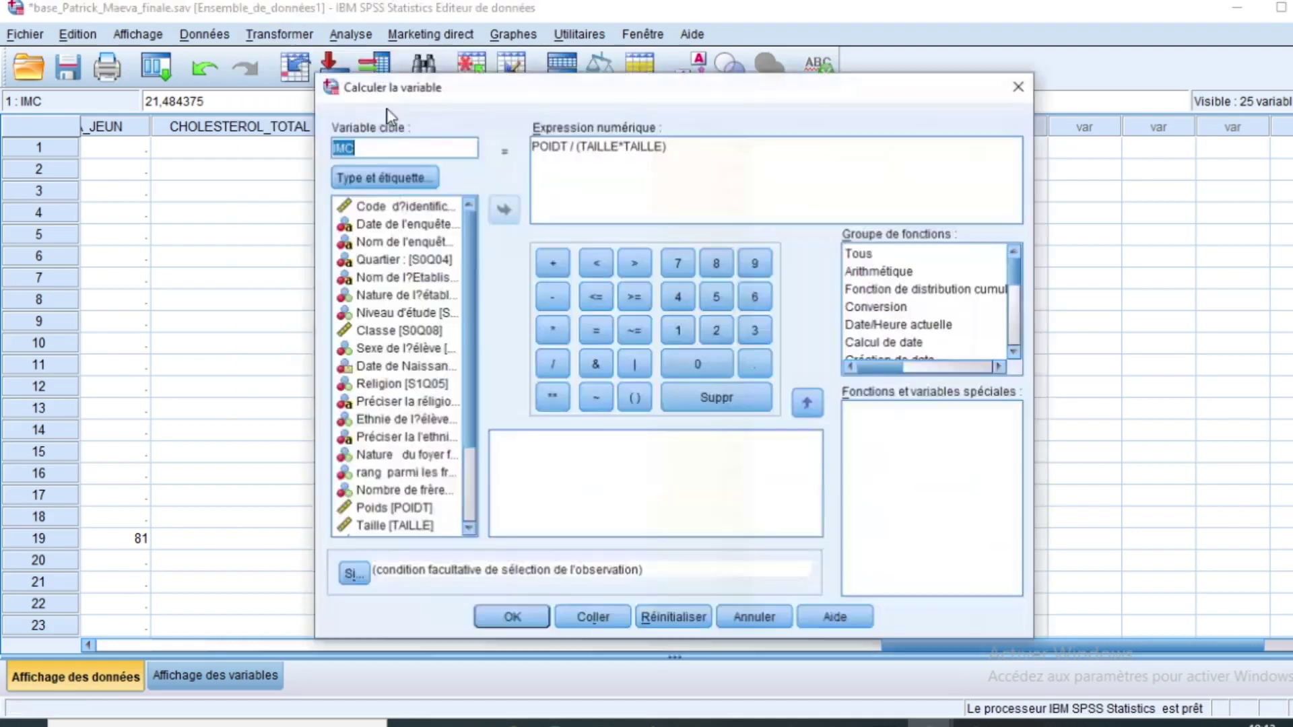
pyautogui.click(370, 151)
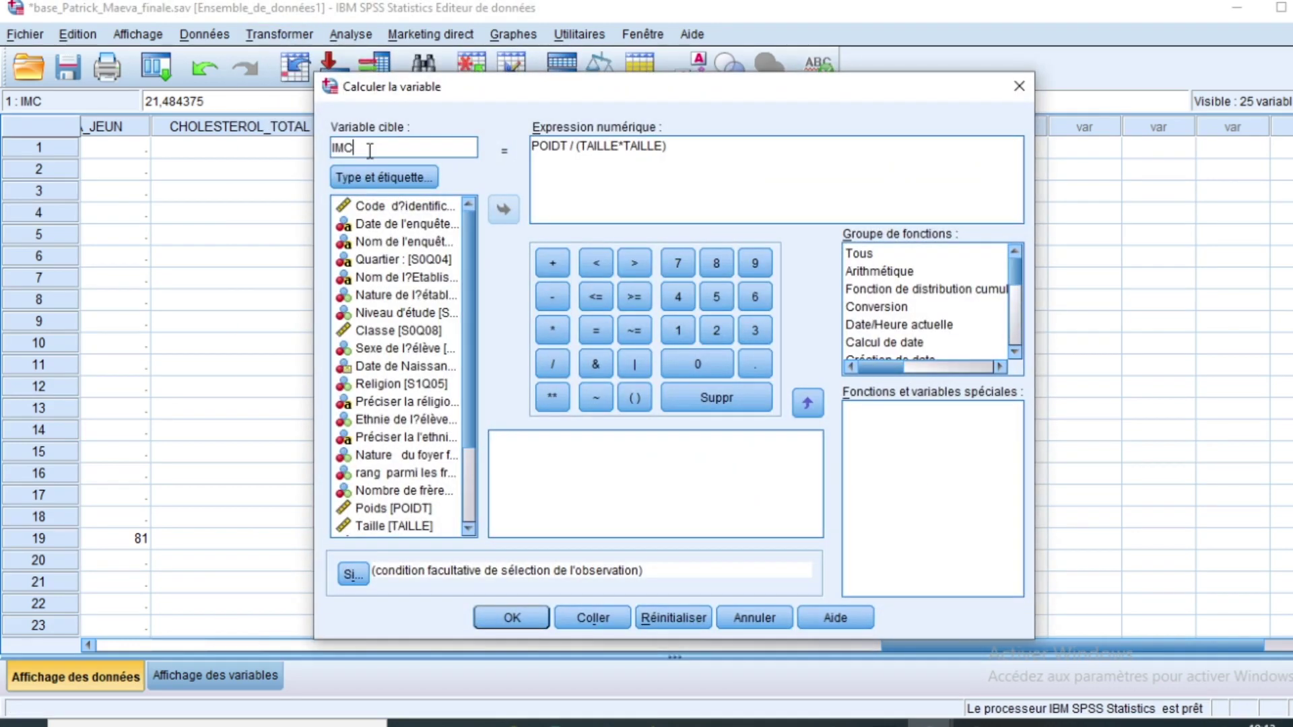
pyautogui.write('_classe')
pyautogui.moveTo(681, 162); pyautogui.dragTo(507, 143)
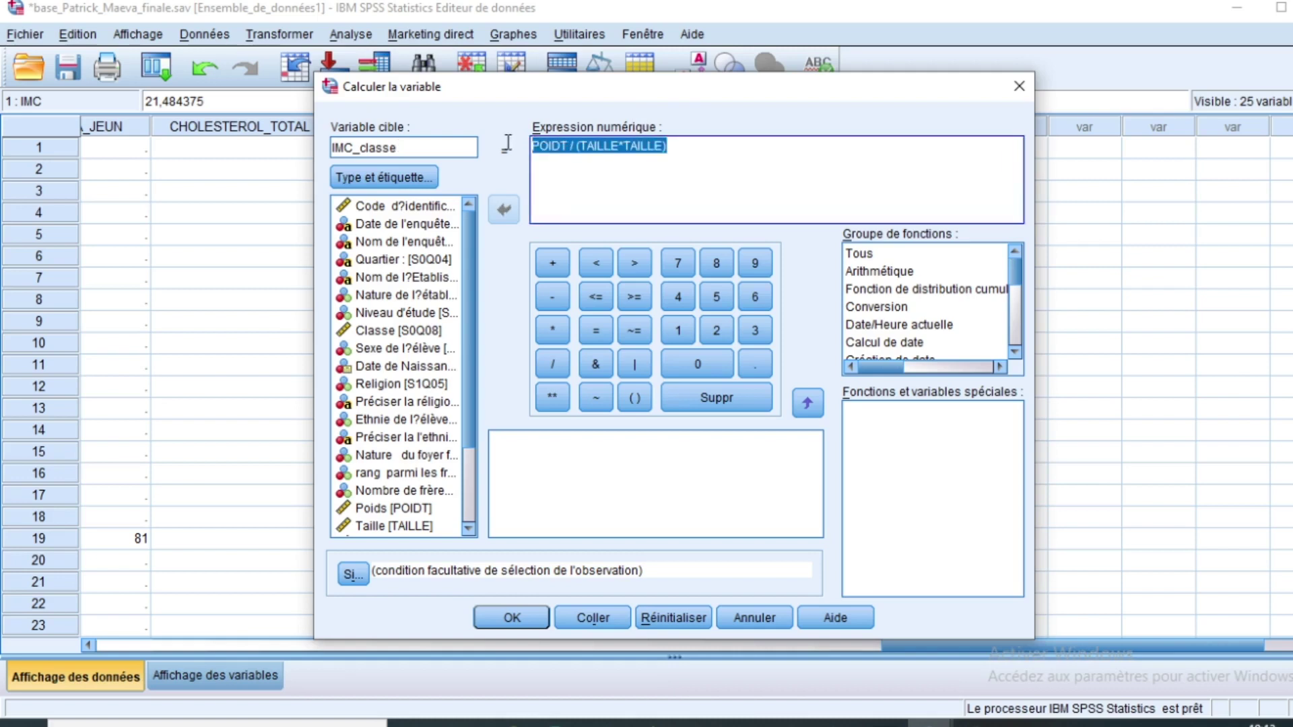
pyautogui.write('1')
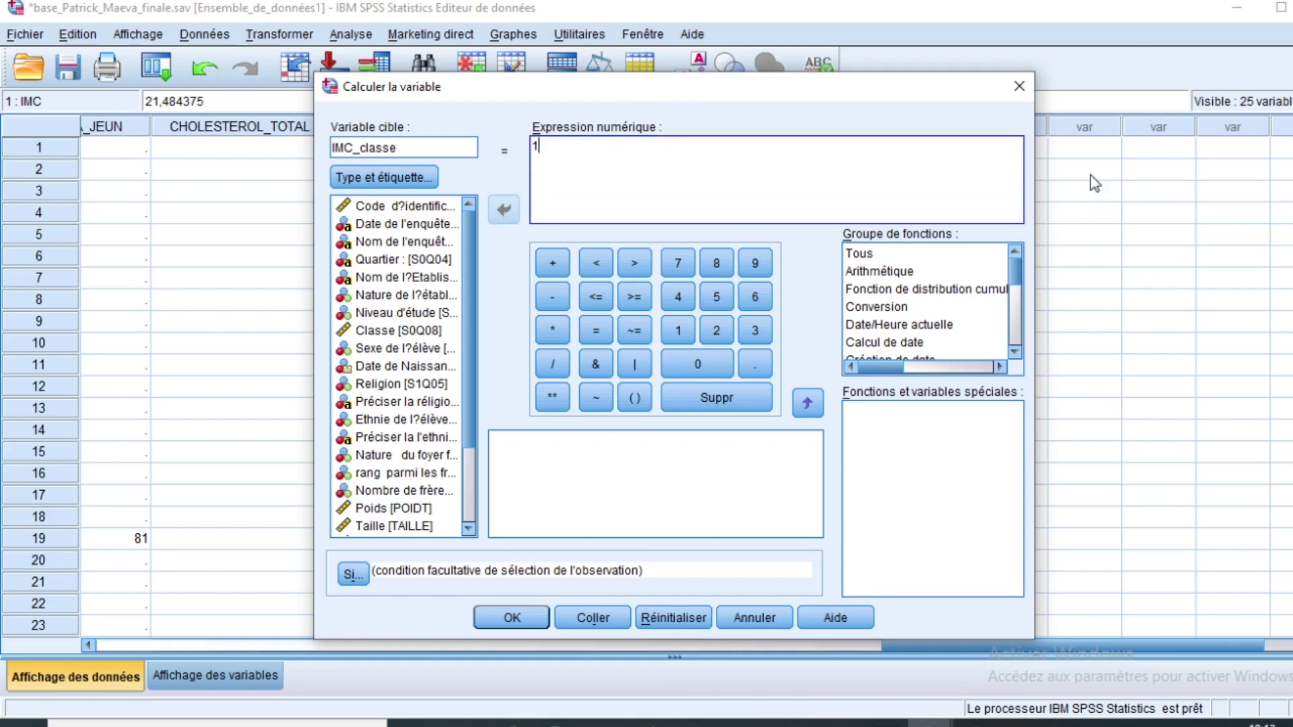
# Step: Restrict the computation to cases with IMC < 18.5 and run it
pyautogui.click(353, 575)
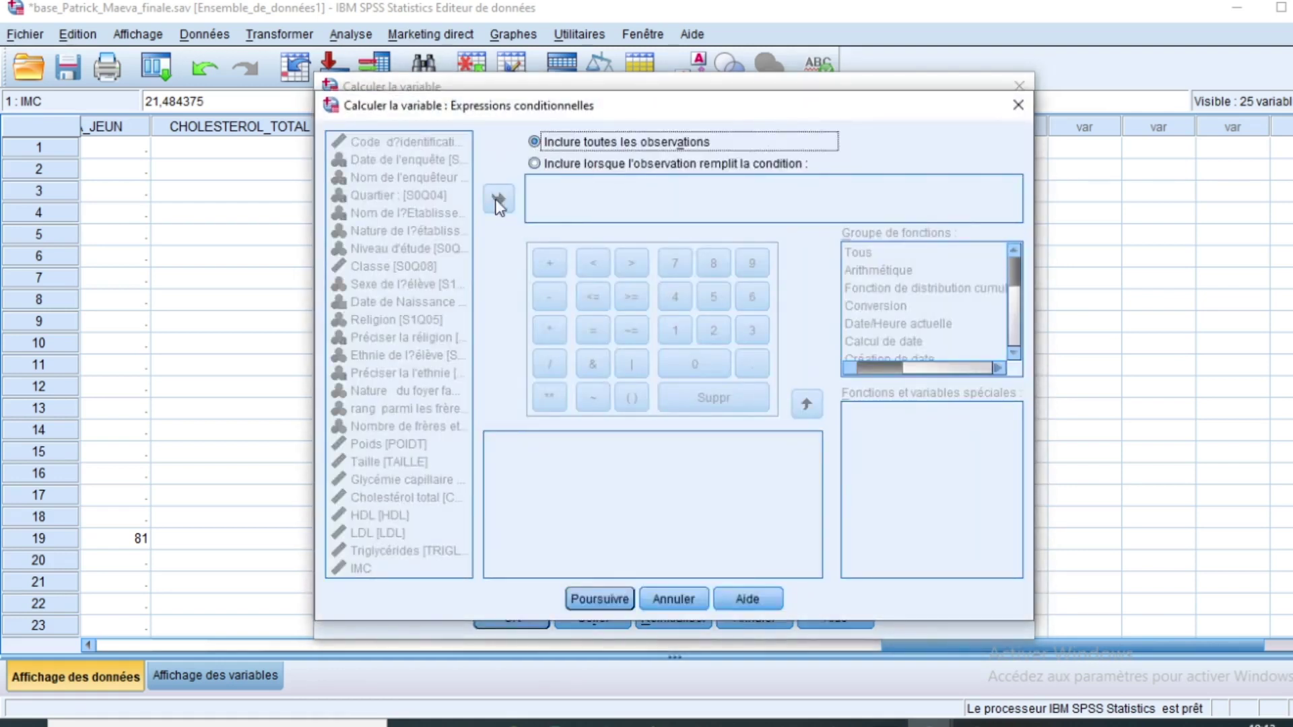
pyautogui.click(538, 164)
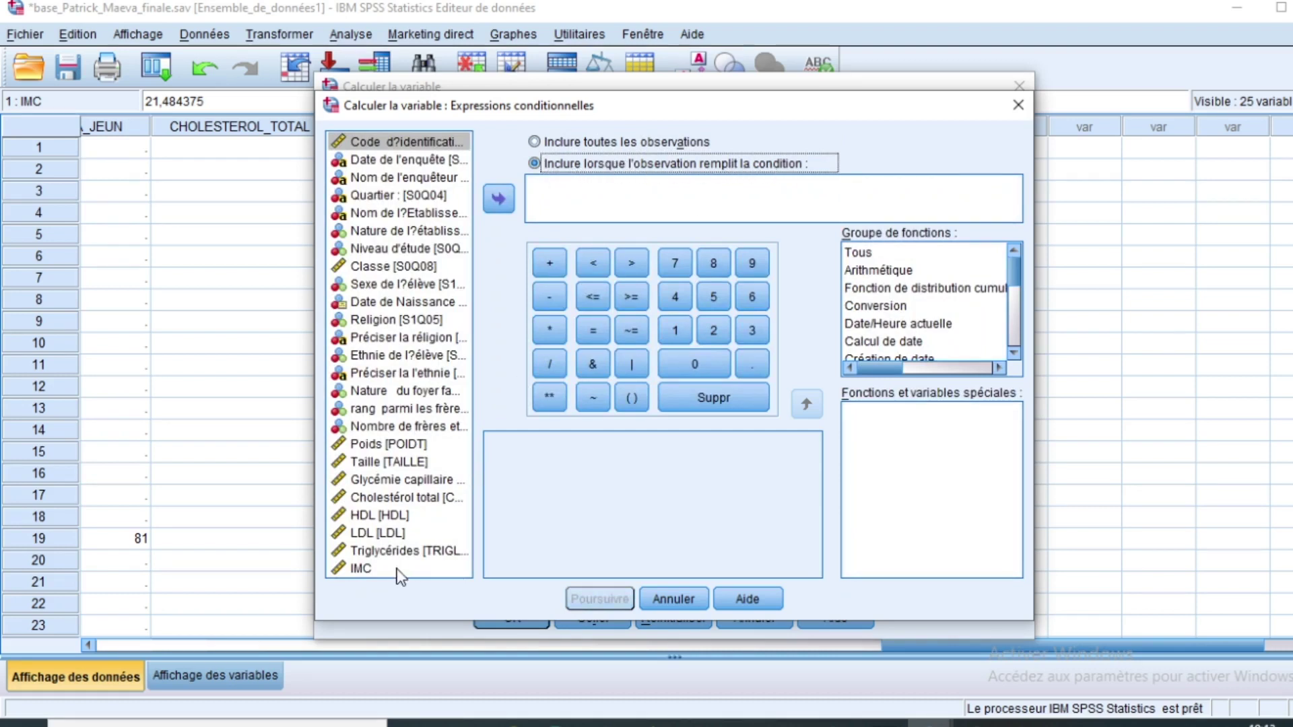
pyautogui.click(353, 565)
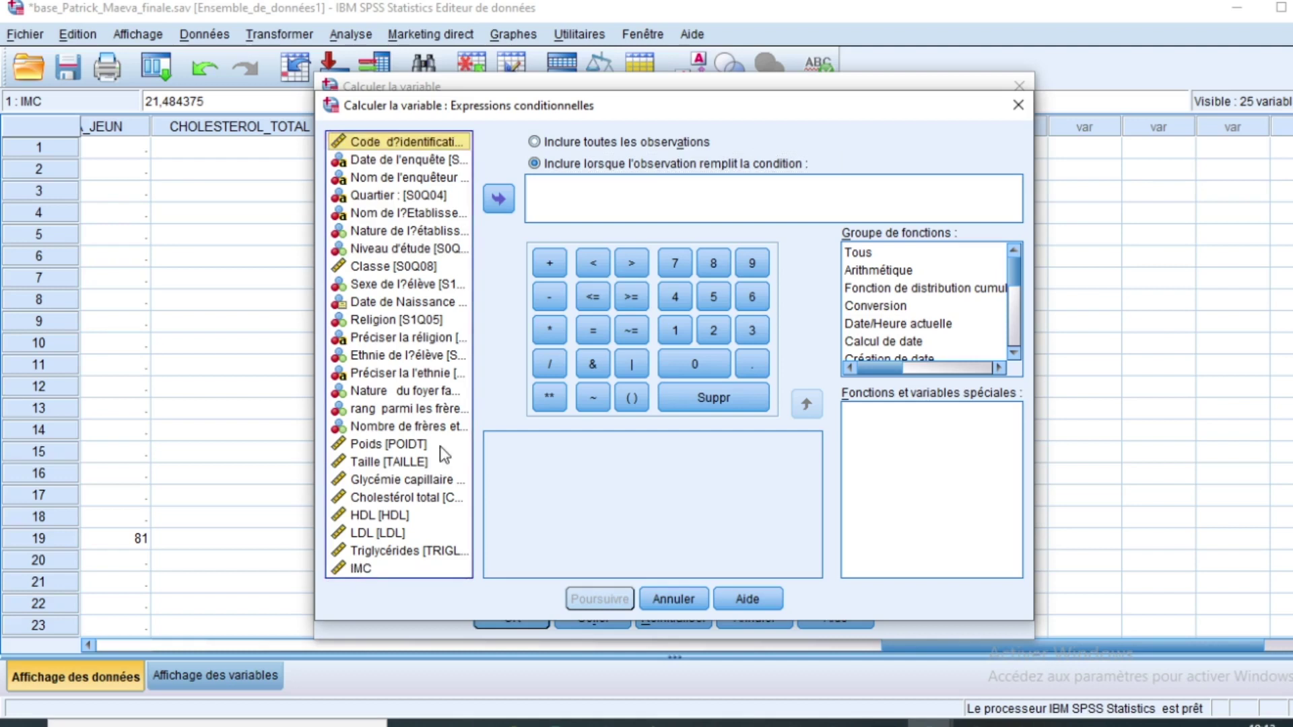
pyautogui.click(357, 567)
pyautogui.click(499, 199)
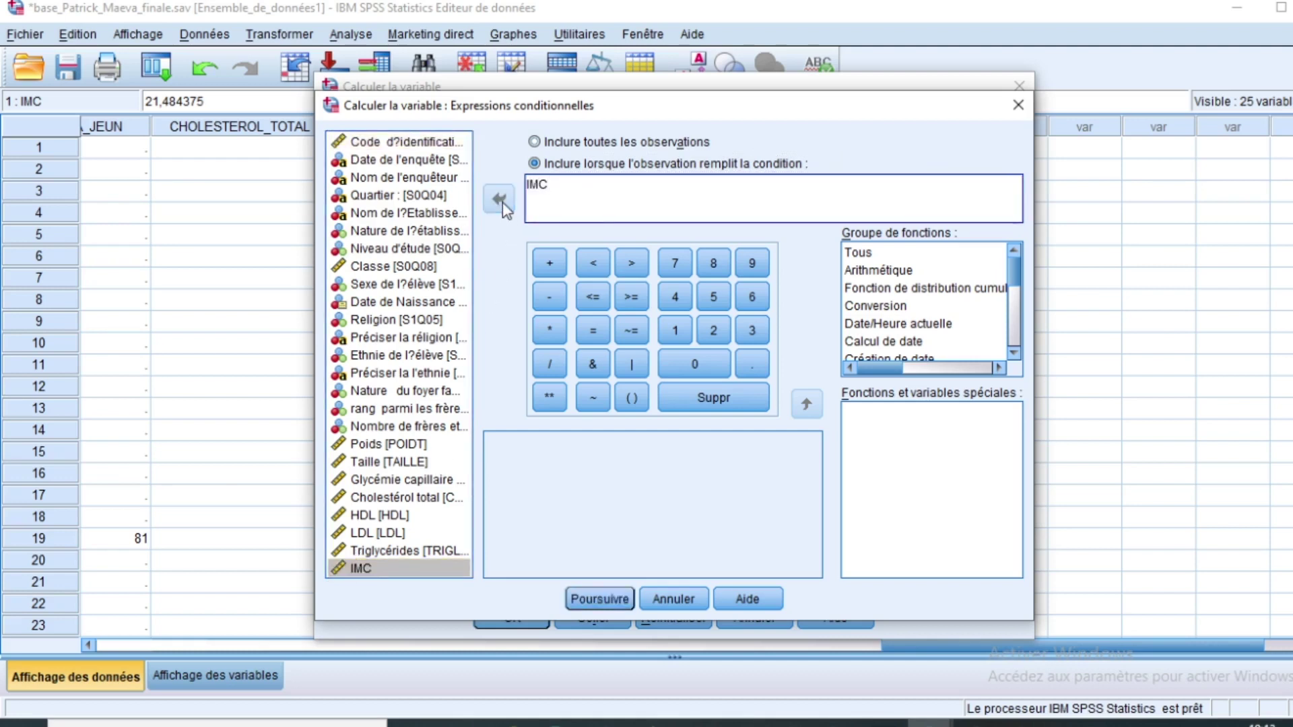
pyautogui.click(594, 265)
pyautogui.write('18.5')
pyautogui.click(599, 599)
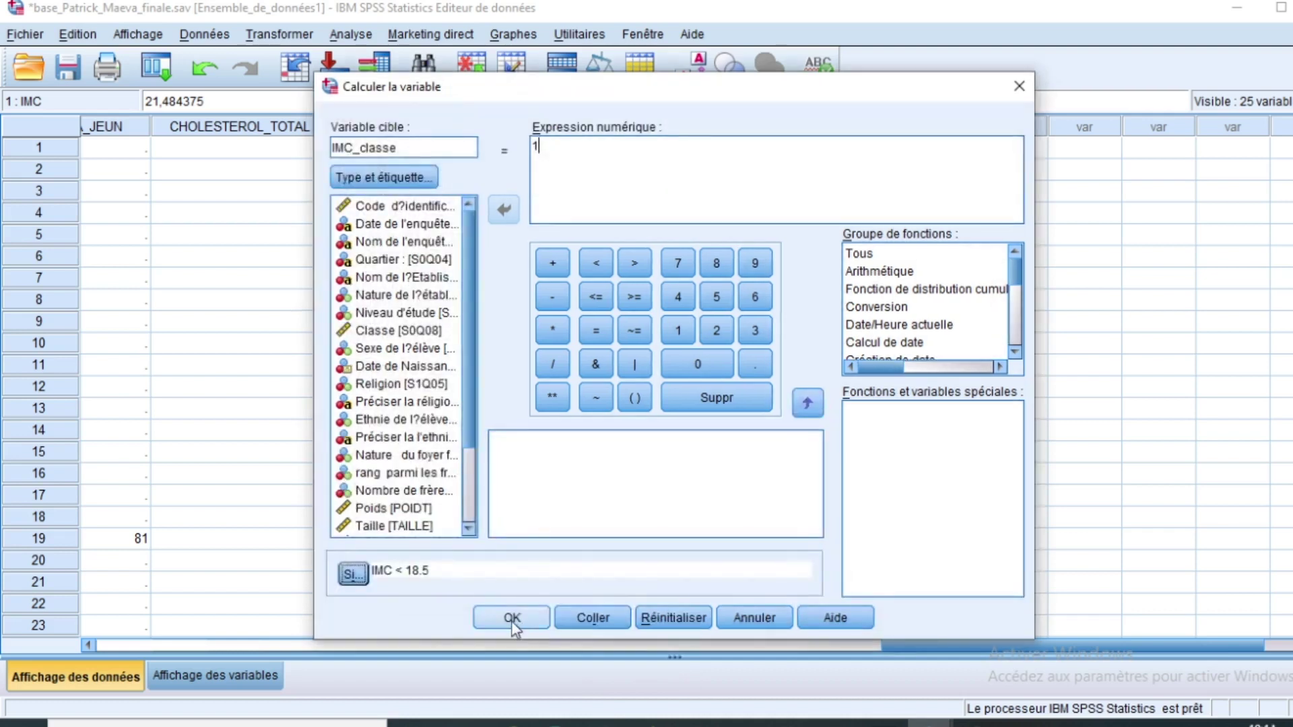
pyautogui.click(511, 621)
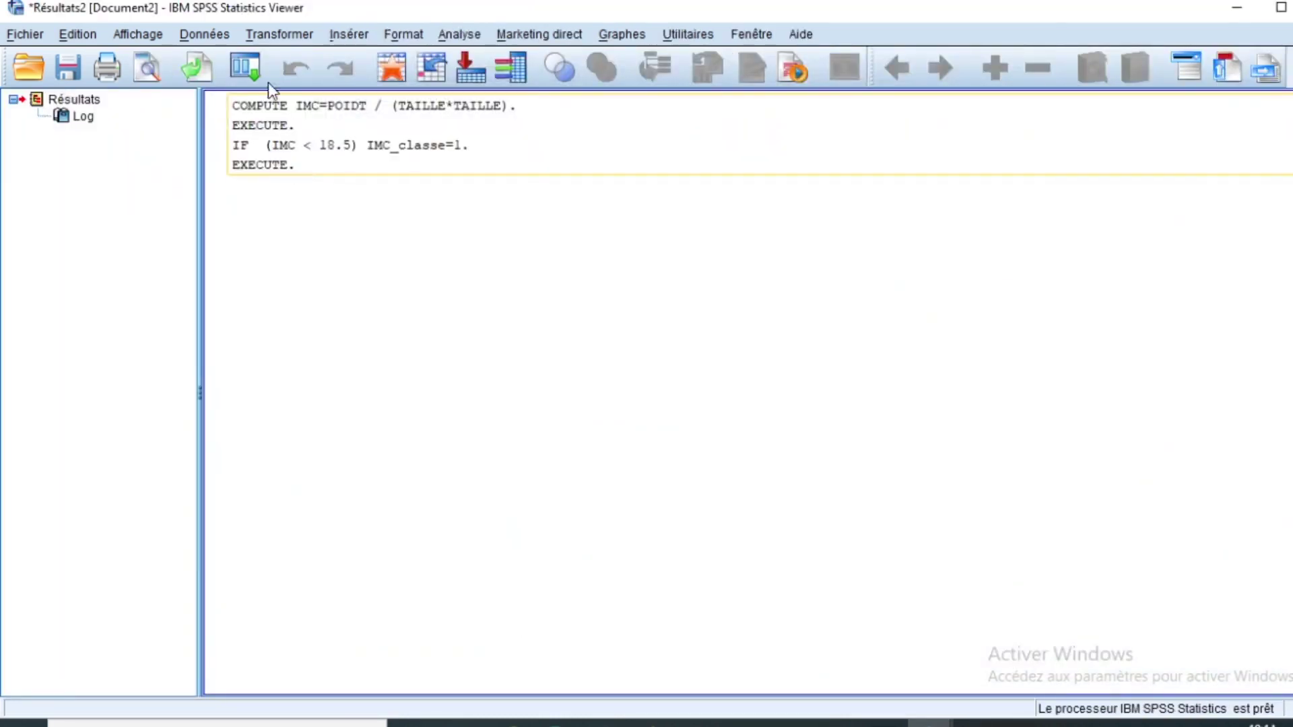
pyautogui.click(278, 37)
# Step: Reopen Compute Variable and change the expression for IMC_classe to 2
pyautogui.click(286, 61)
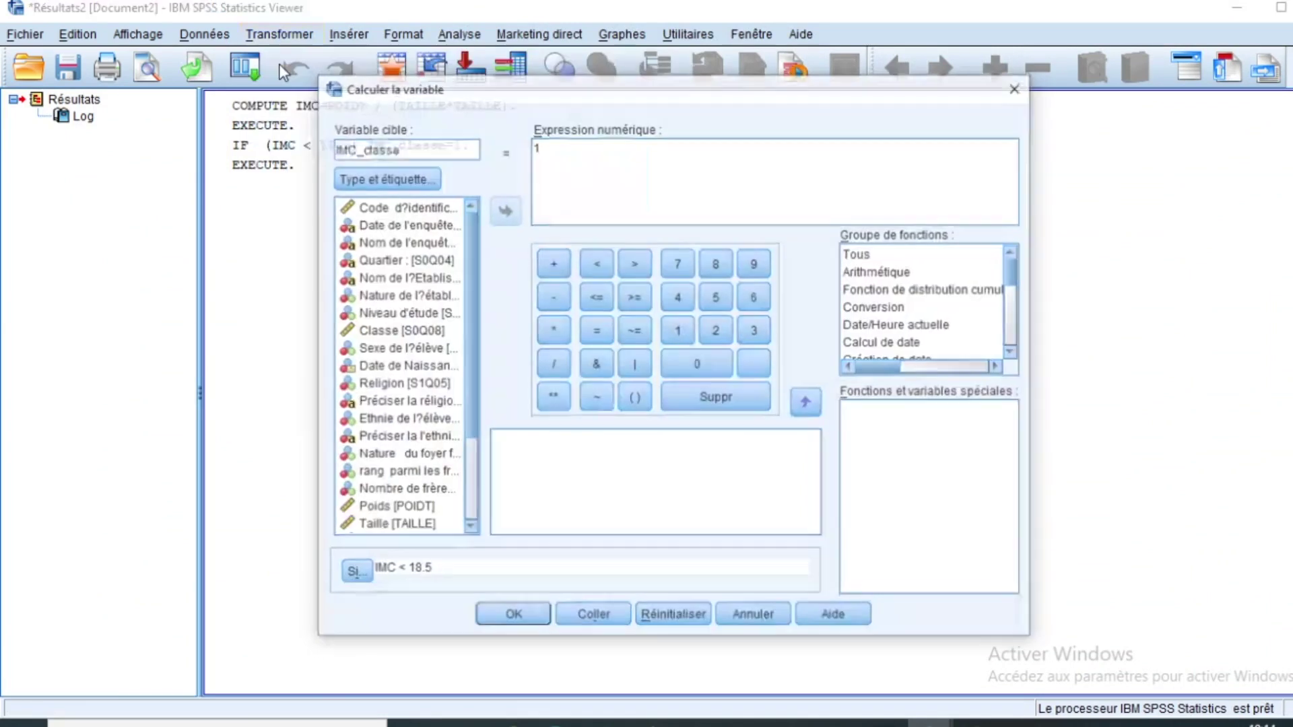
pyautogui.click(552, 145)
pyautogui.press('BackSpace')
pyautogui.write('2')
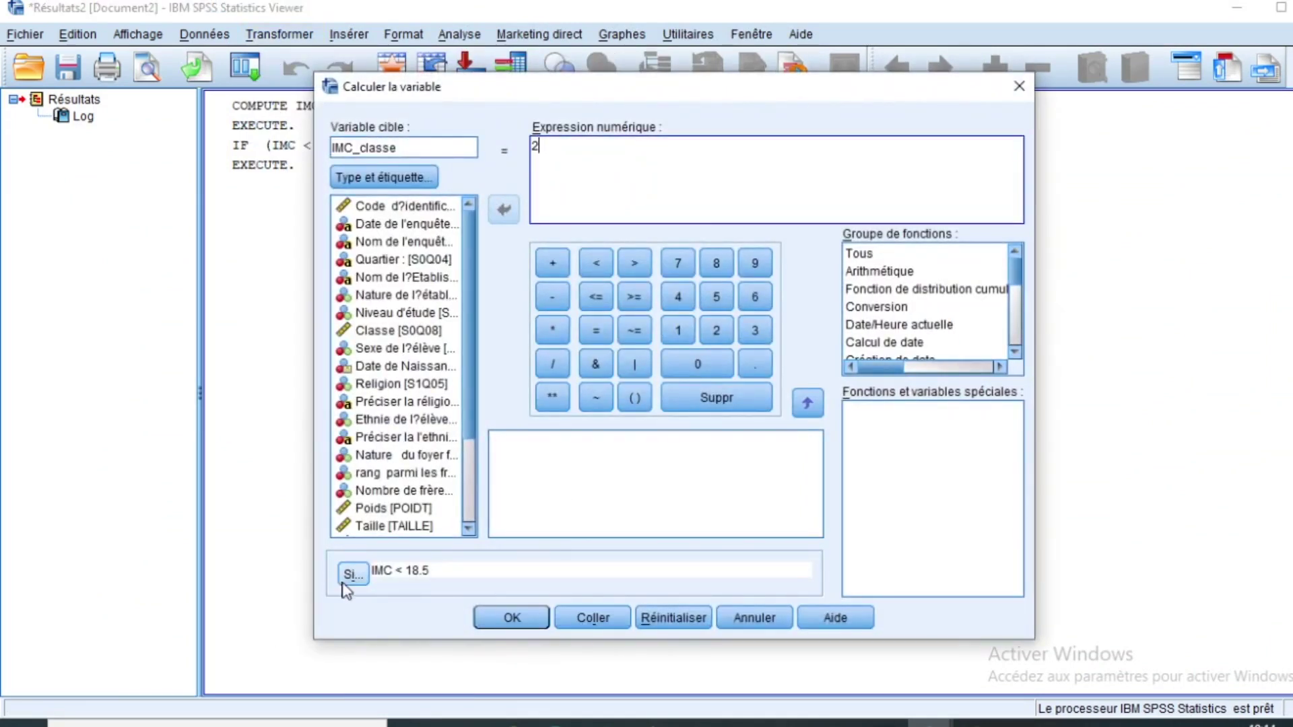
# Step: Change the condition to IMC >= 18.5 and IMC < 25
pyautogui.click(344, 580)
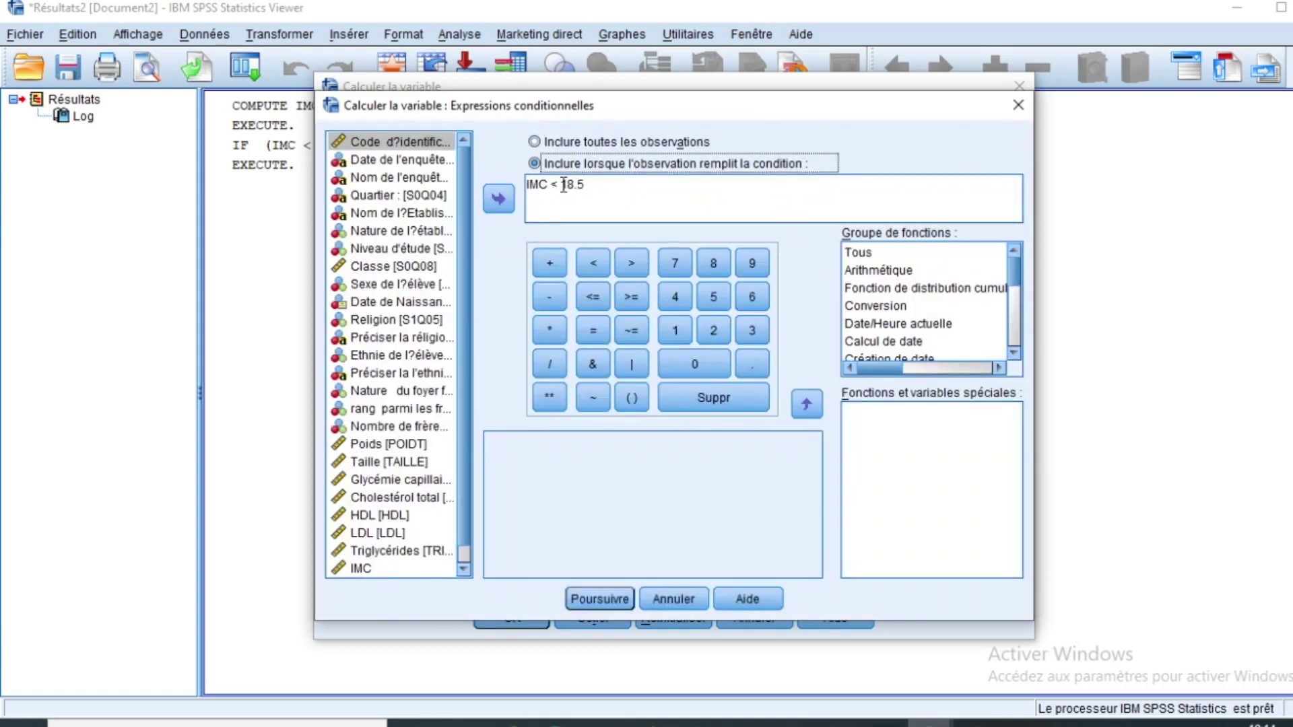
pyautogui.click(564, 184)
pyautogui.doubleClick(553, 183)
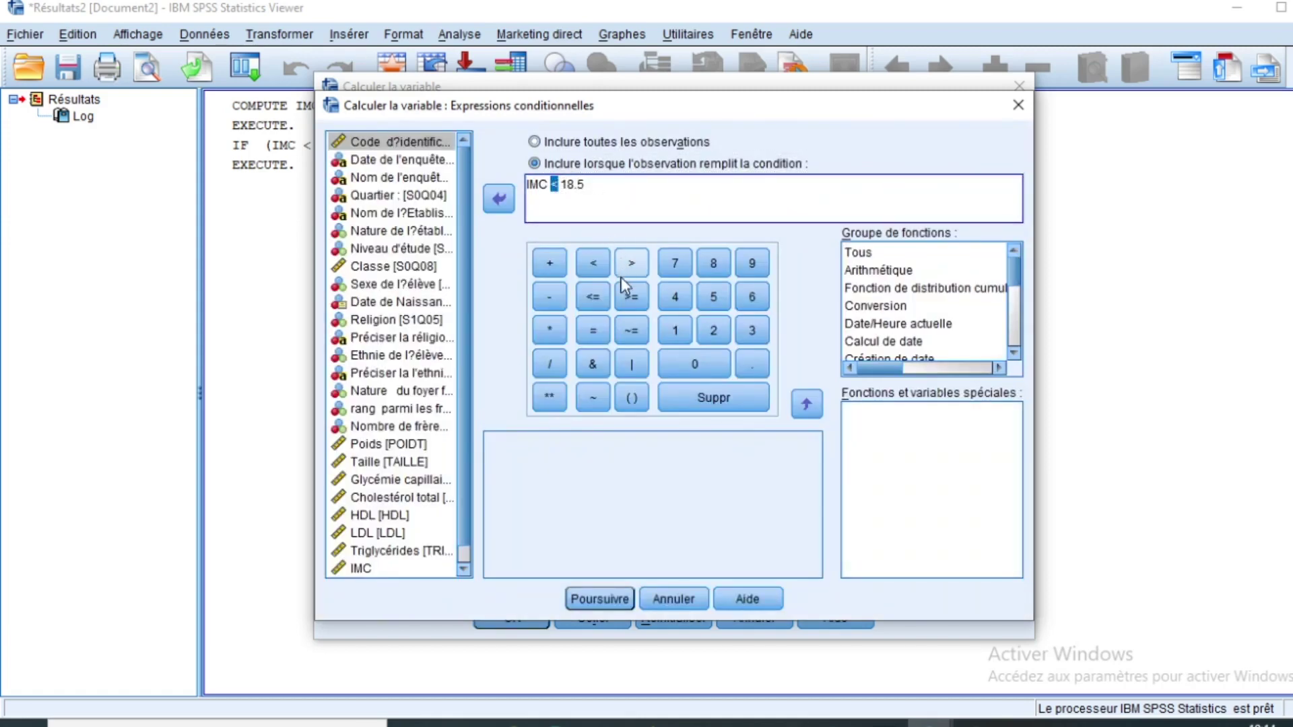
pyautogui.click(629, 296)
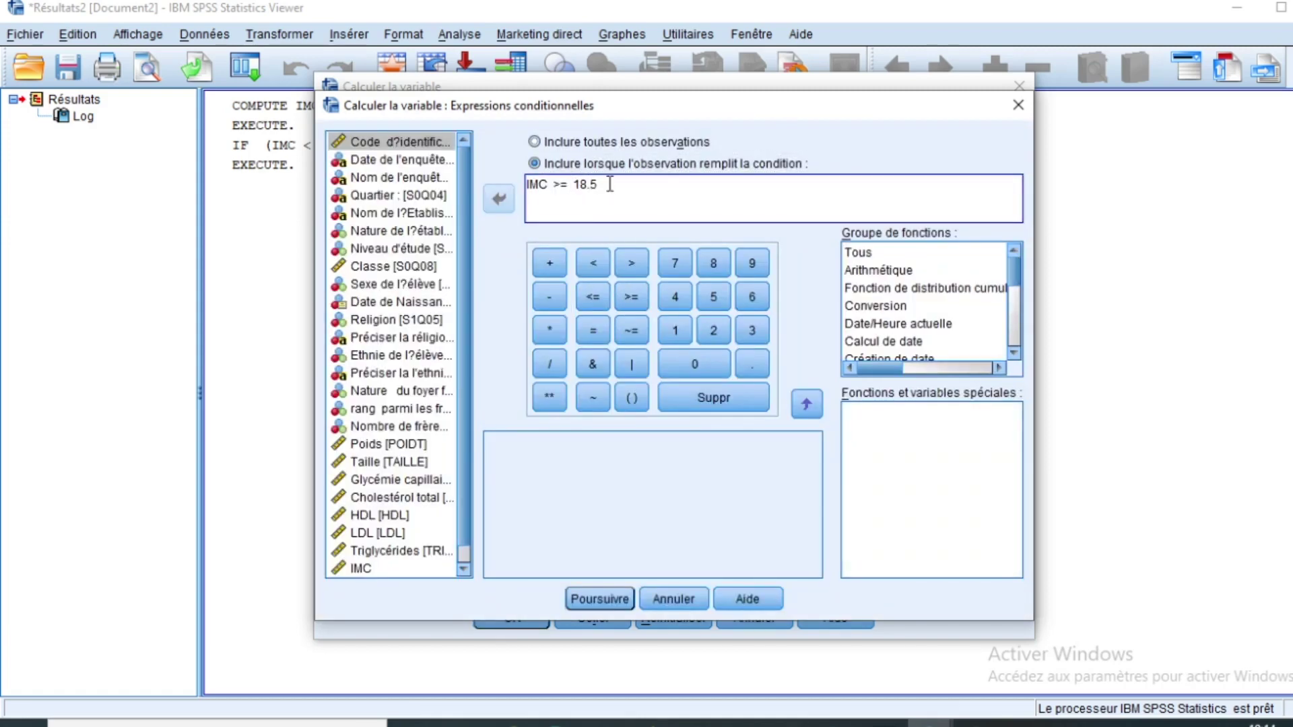
pyautogui.write('and')
pyautogui.click(367, 569)
pyautogui.click(502, 212)
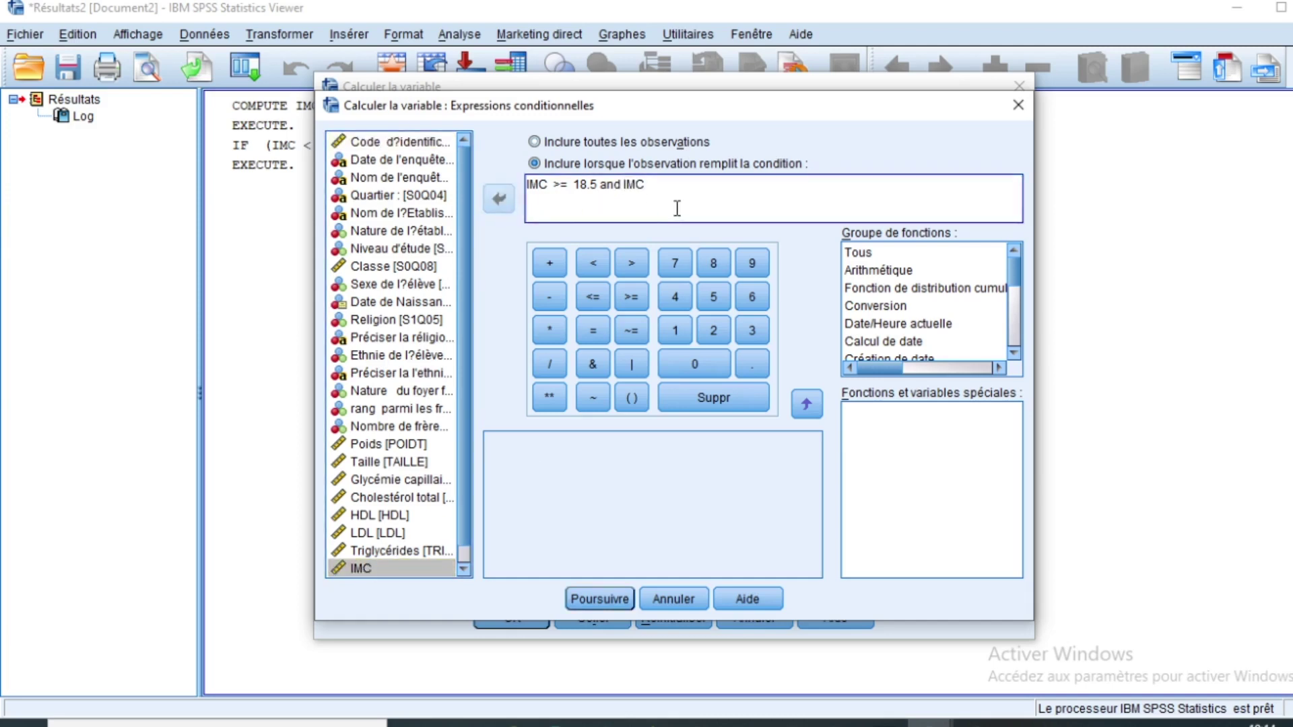
pyautogui.click(594, 264)
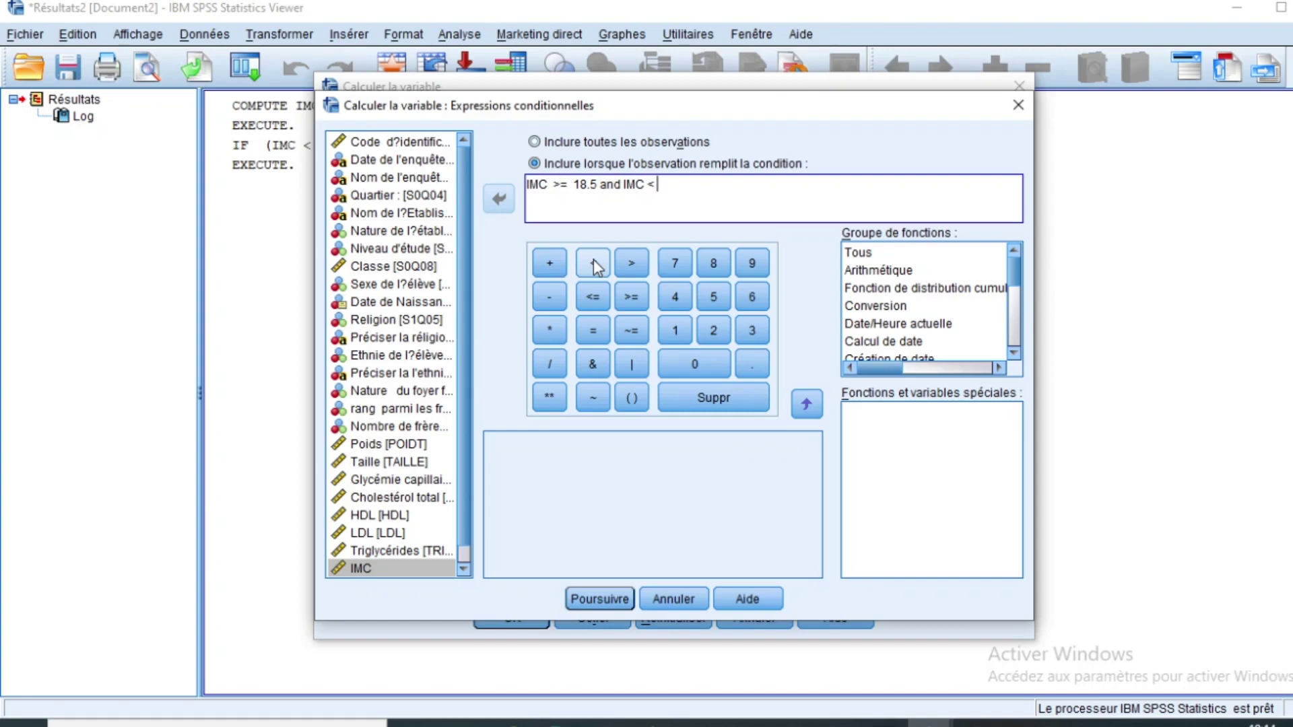
pyautogui.write('25')
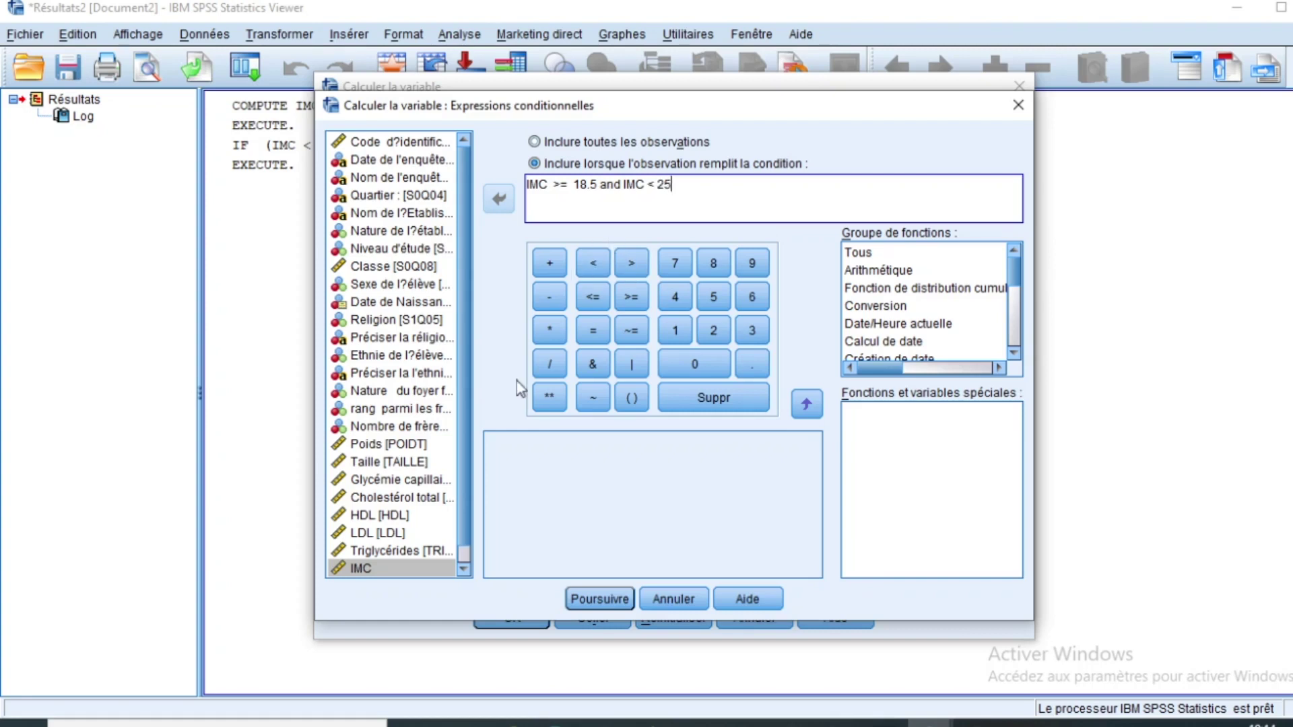
# Step: Run the class 2 computation, overwriting the existing IMC_classe
pyautogui.click(596, 599)
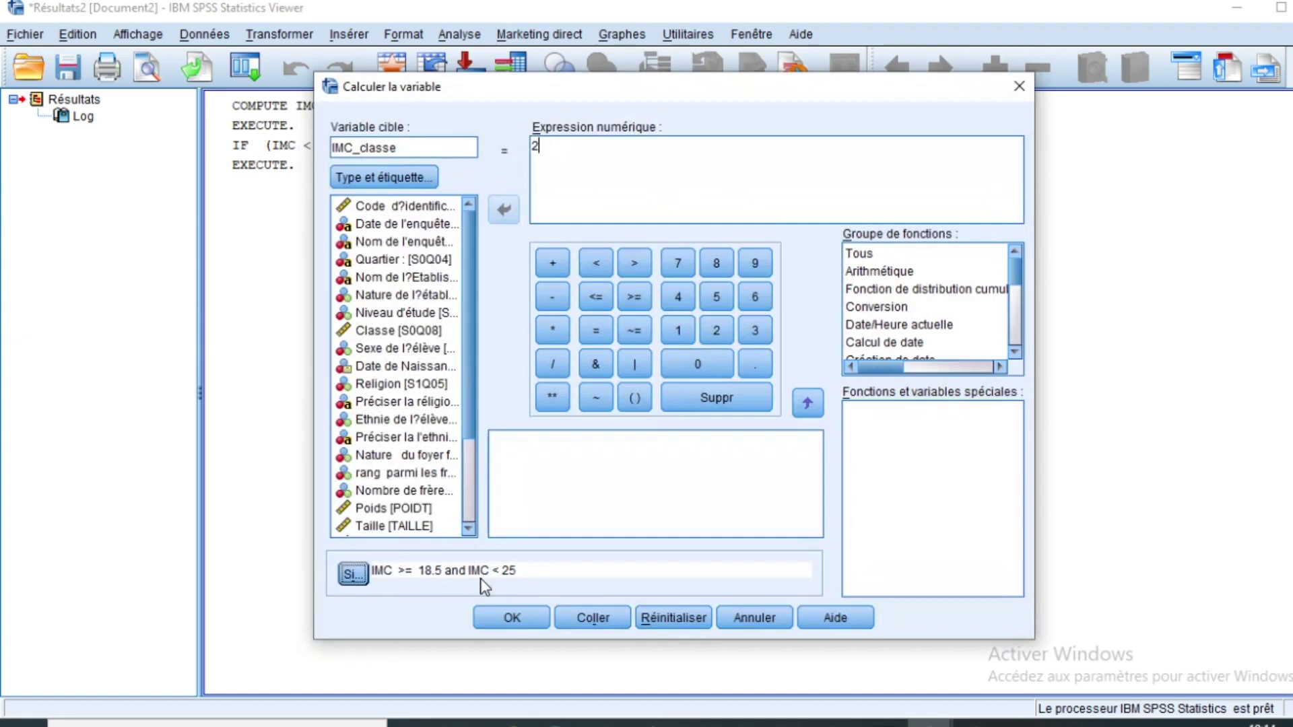
pyautogui.click(510, 618)
pyautogui.click(643, 394)
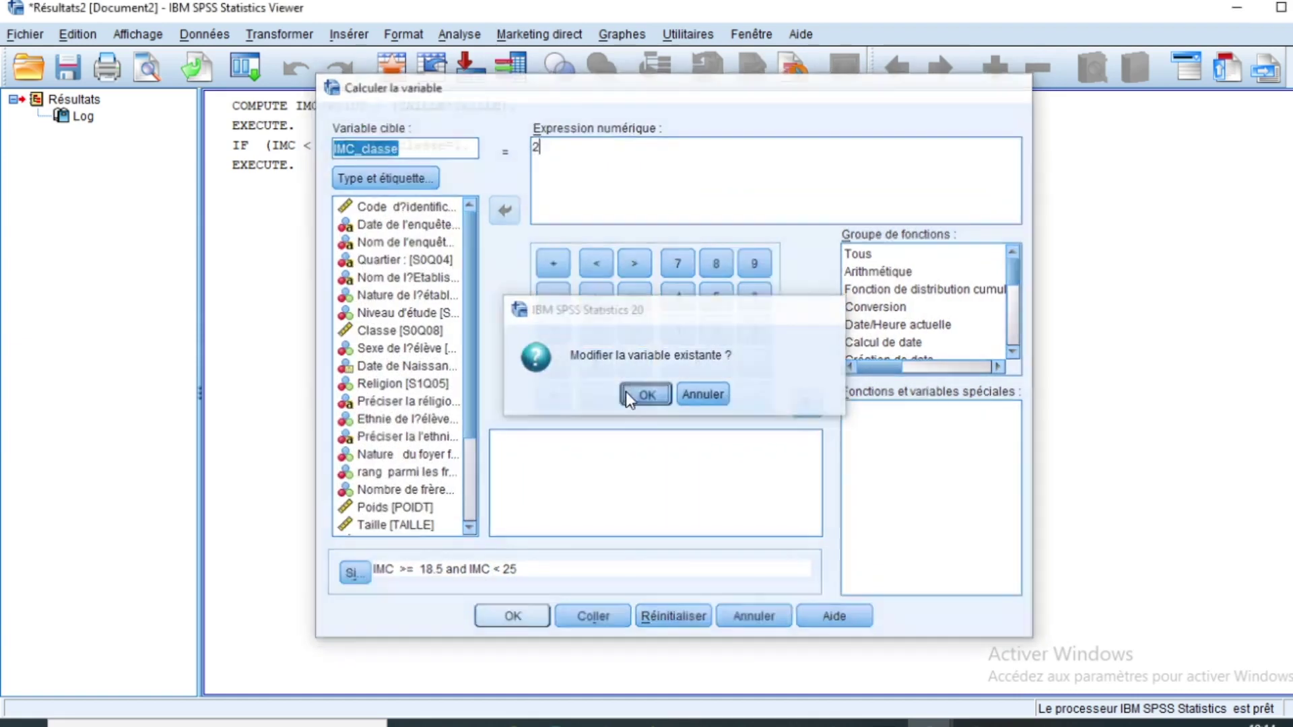
pyautogui.click(288, 38)
# Step: Set the expression to 3 and start rewriting the condition with bounds 25 and 30
pyautogui.click(291, 61)
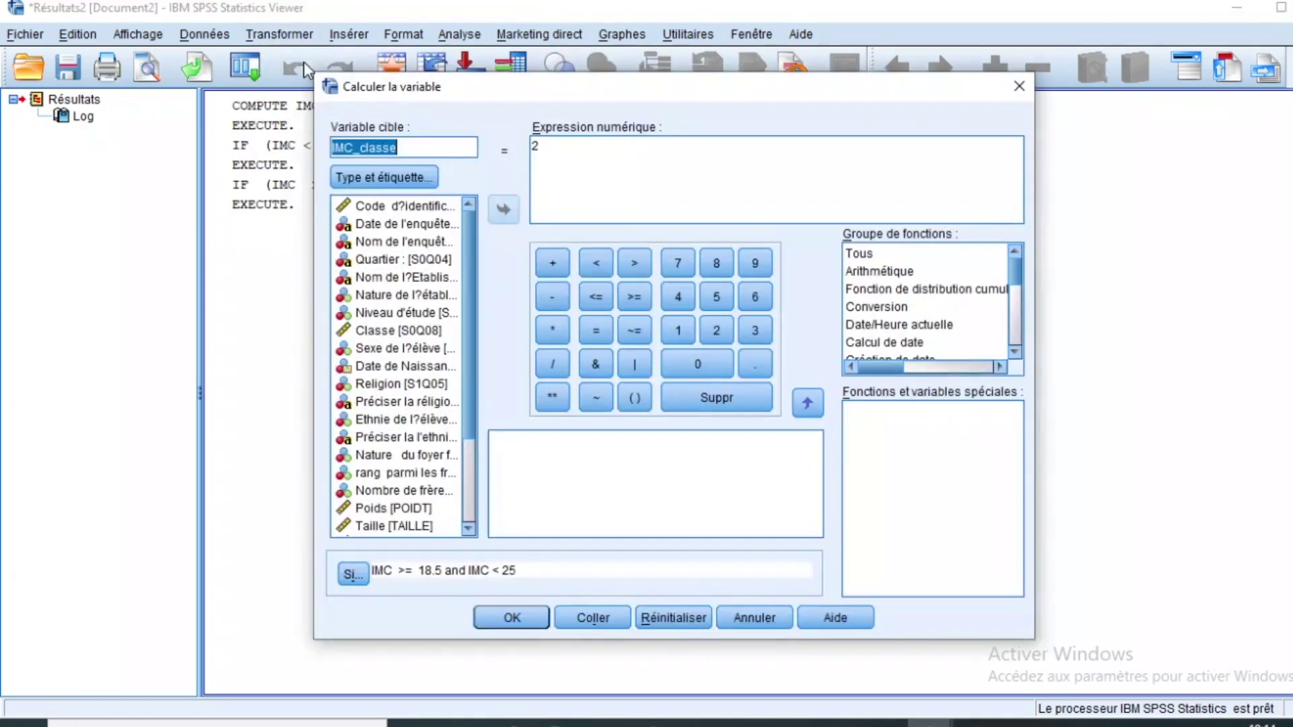
pyautogui.press('BackSpace')
pyautogui.write('3')
pyautogui.click(353, 574)
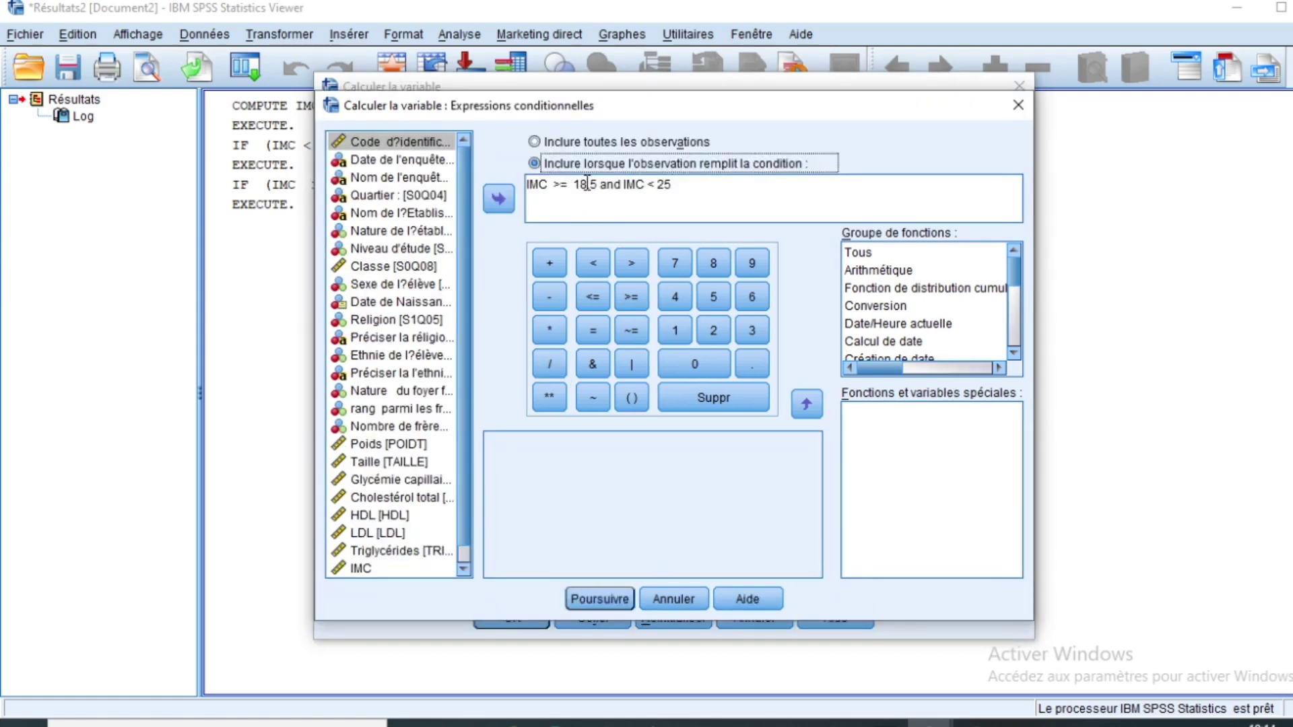
pyautogui.click(594, 186)
pyautogui.doubleClick(594, 187)
pyautogui.write('125')
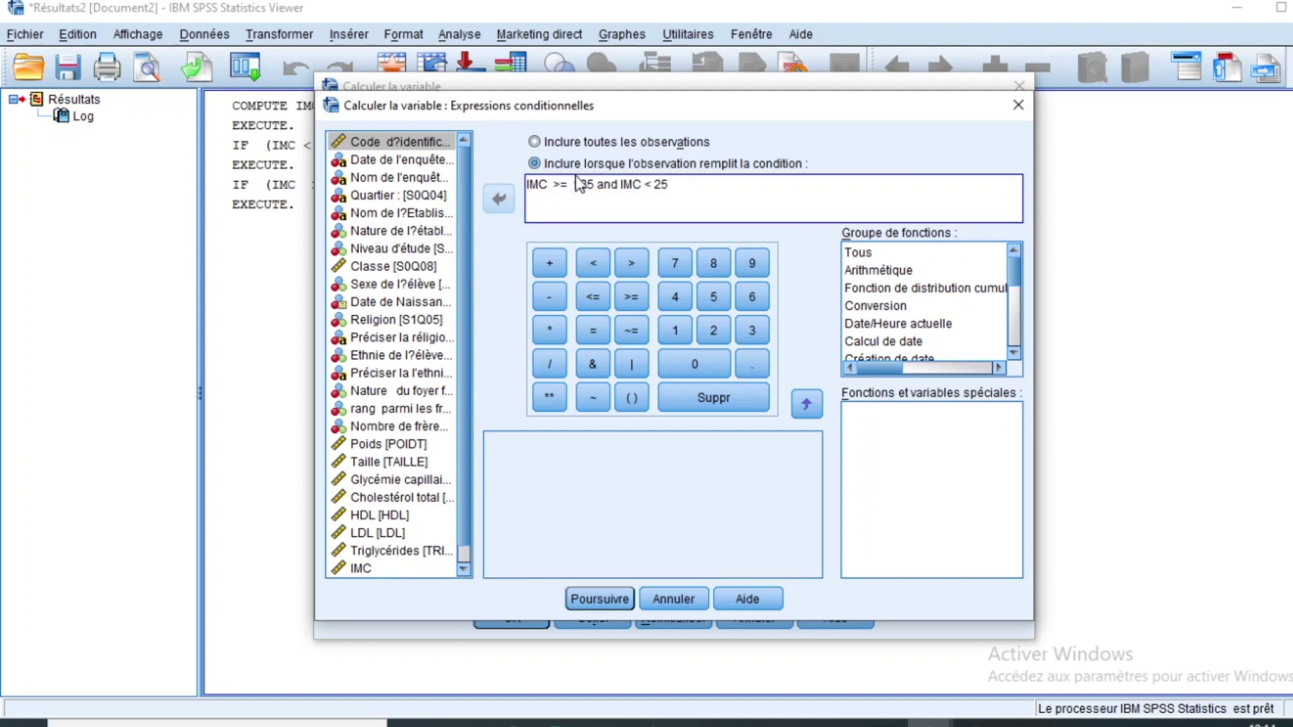
pyautogui.click(580, 187)
pyautogui.press('BackSpace')
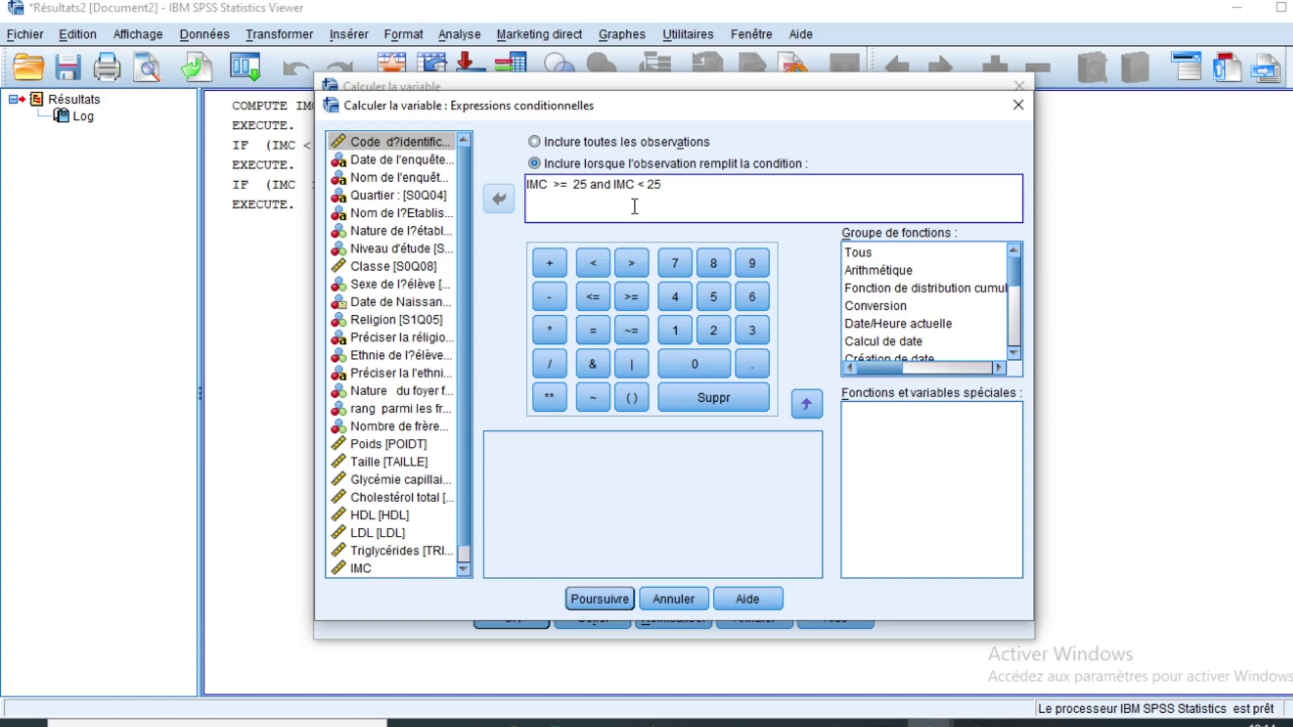
pyautogui.moveTo(668, 184); pyautogui.dragTo(657, 184)
pyautogui.hotkey('ctrl', 'a')
pyautogui.write('30')
pyautogui.click(598, 598)
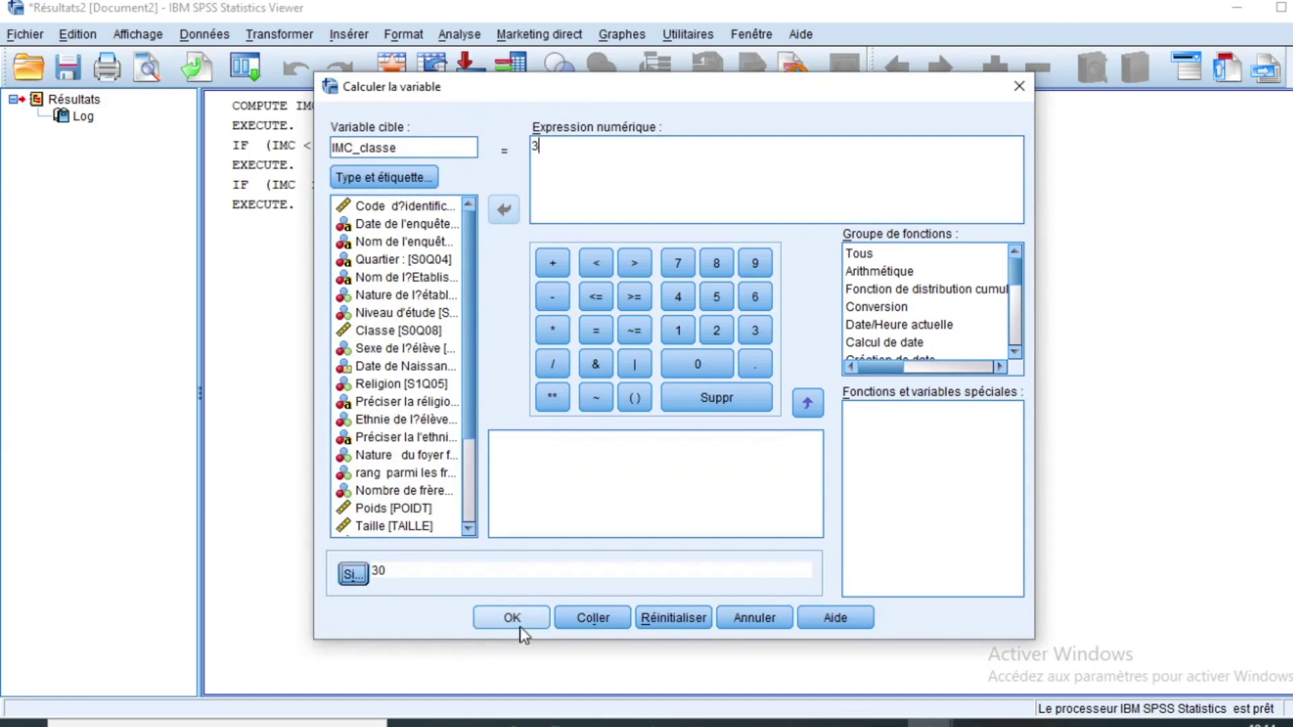
# Step: Rebuild the condition as IMC >= 25 and IMC < 30, then run and overwrite IMC_classe
pyautogui.click(352, 573)
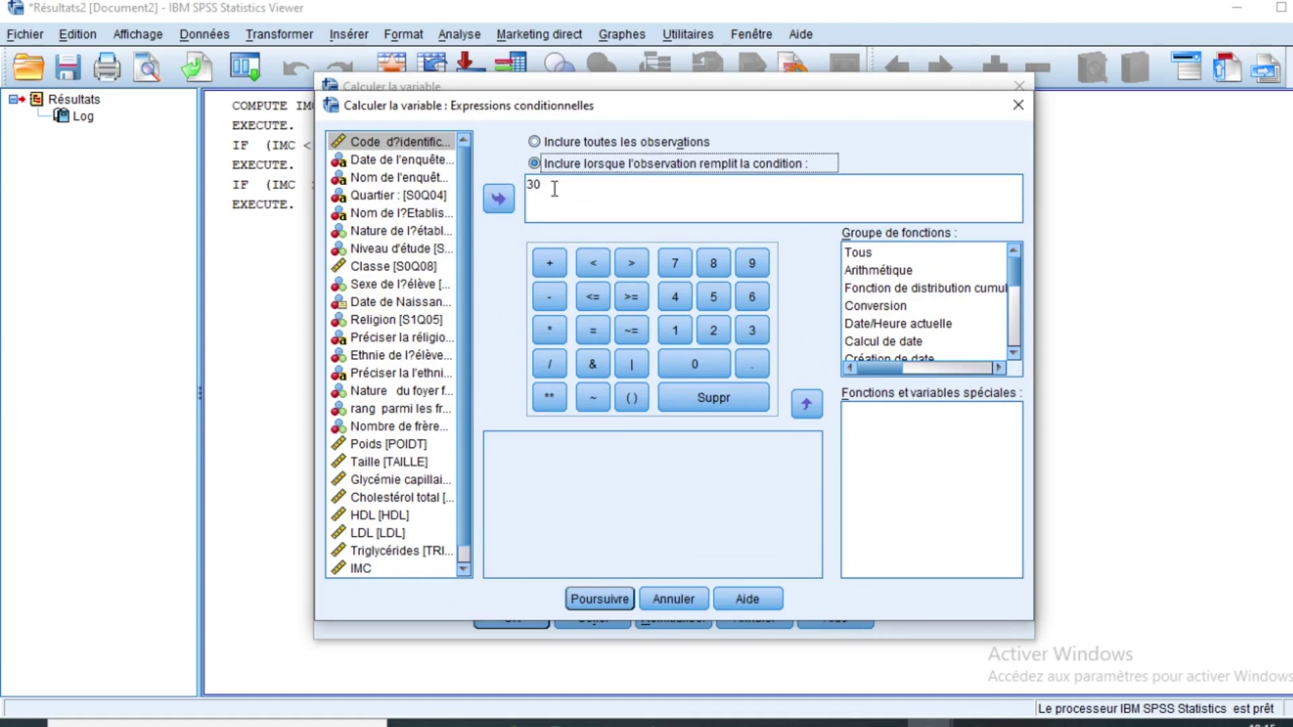
pyautogui.doubleClick(550, 181)
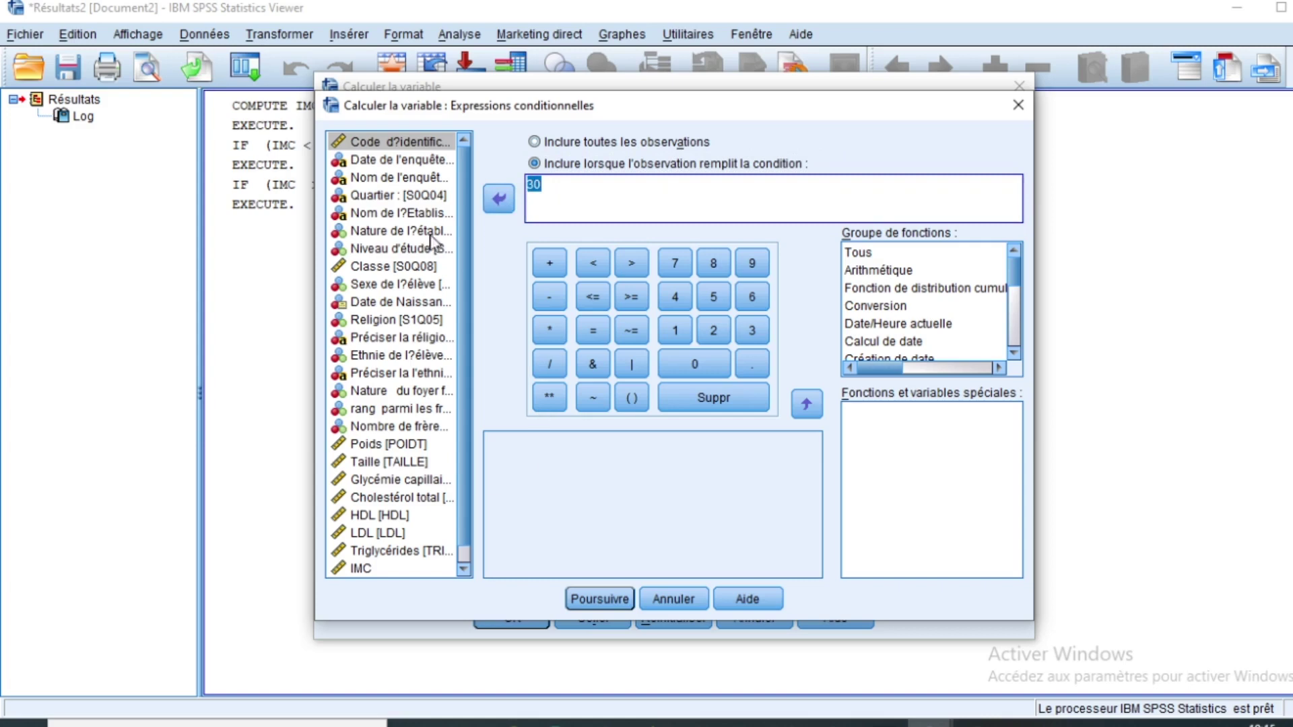
pyautogui.click(360, 567)
pyautogui.click(498, 198)
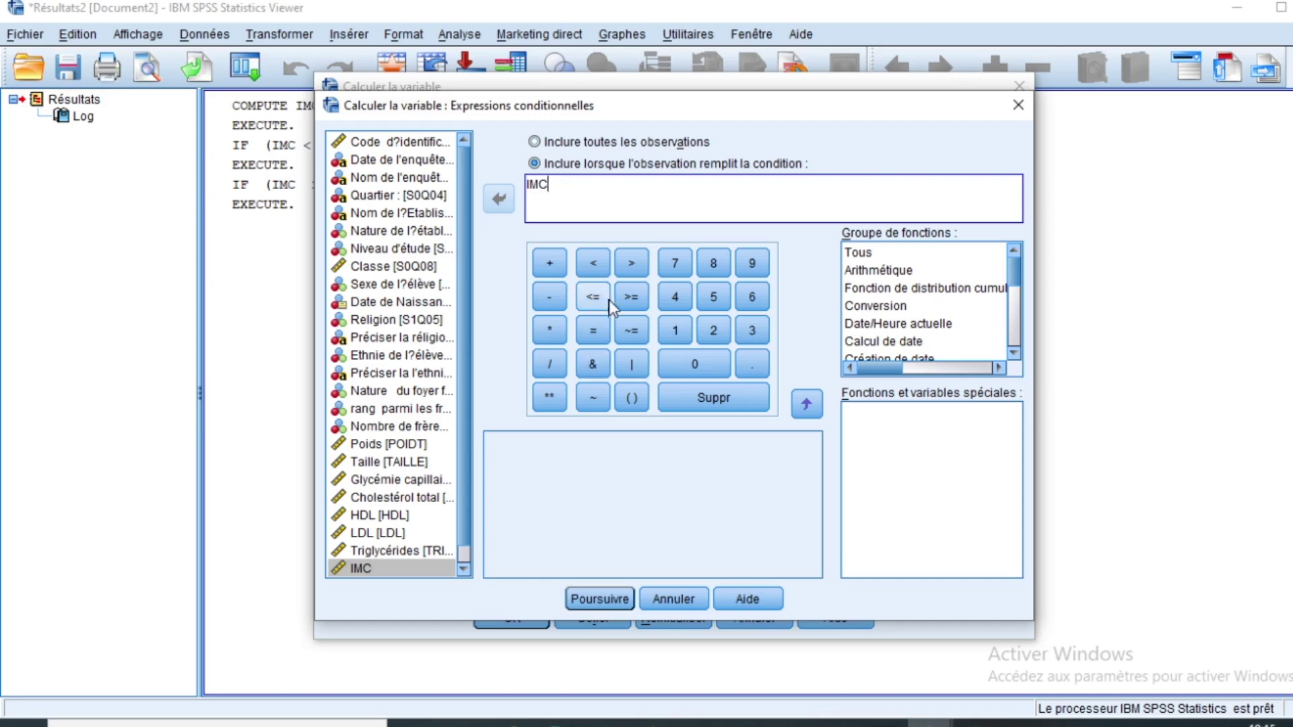
pyautogui.click(631, 299)
pyautogui.write('25 and')
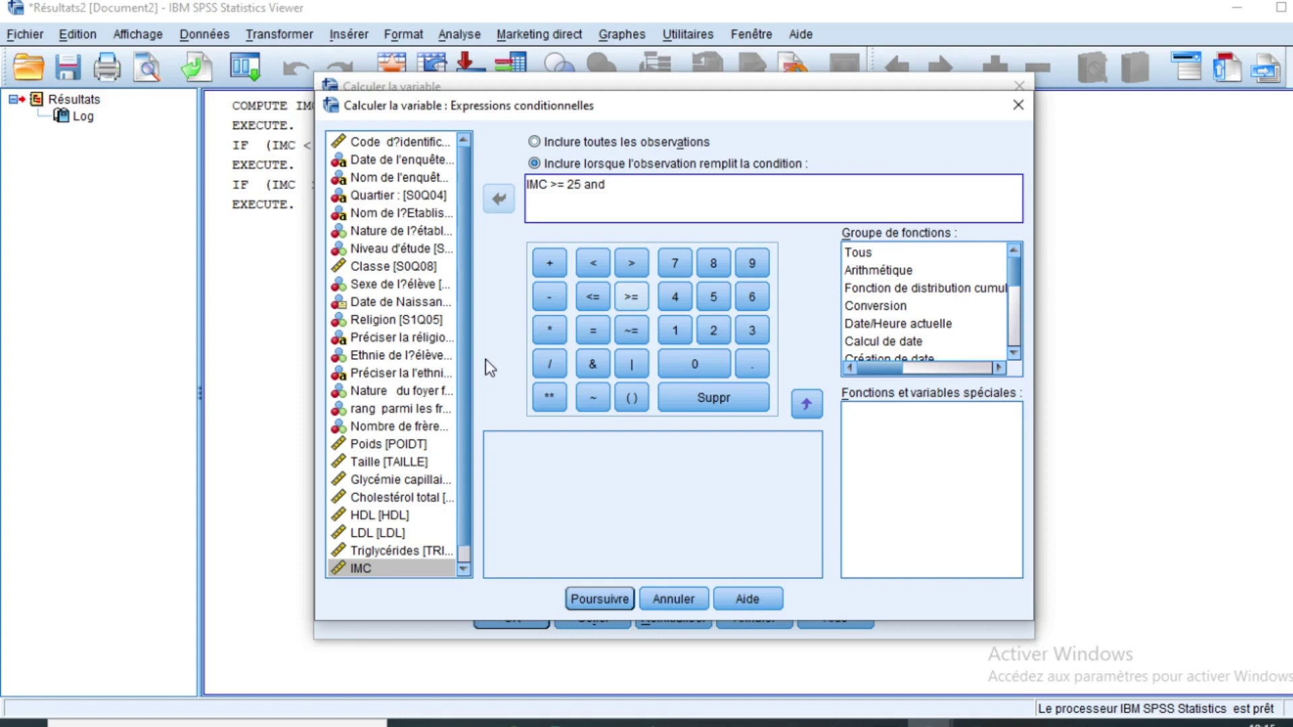
pyautogui.click(367, 567)
pyautogui.click(498, 199)
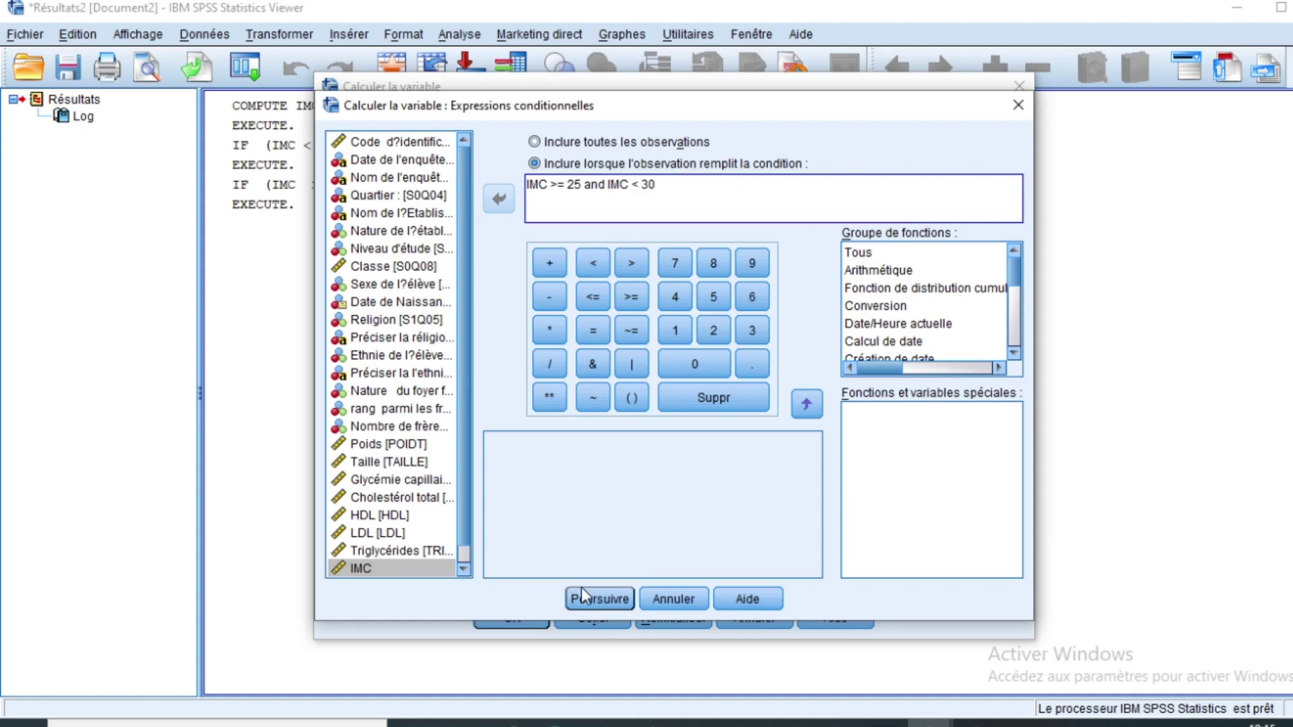
pyautogui.click(599, 598)
pyautogui.write('3')
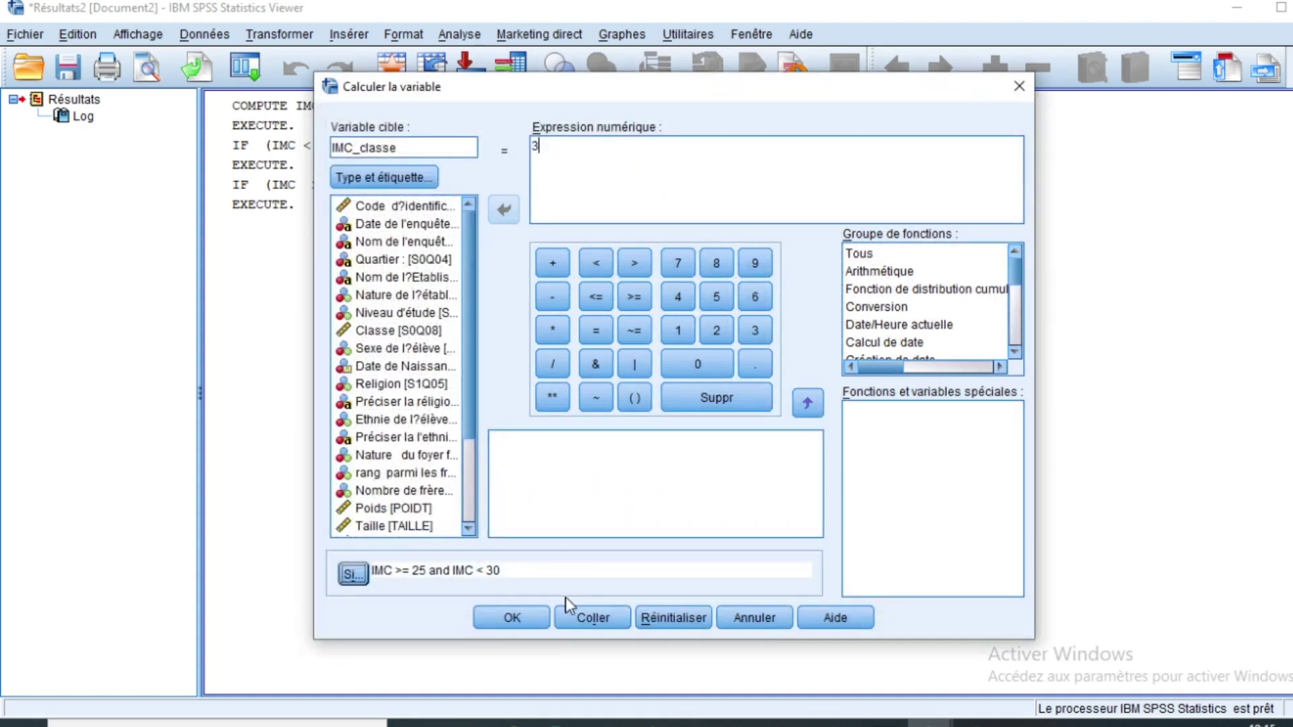
pyautogui.click(512, 618)
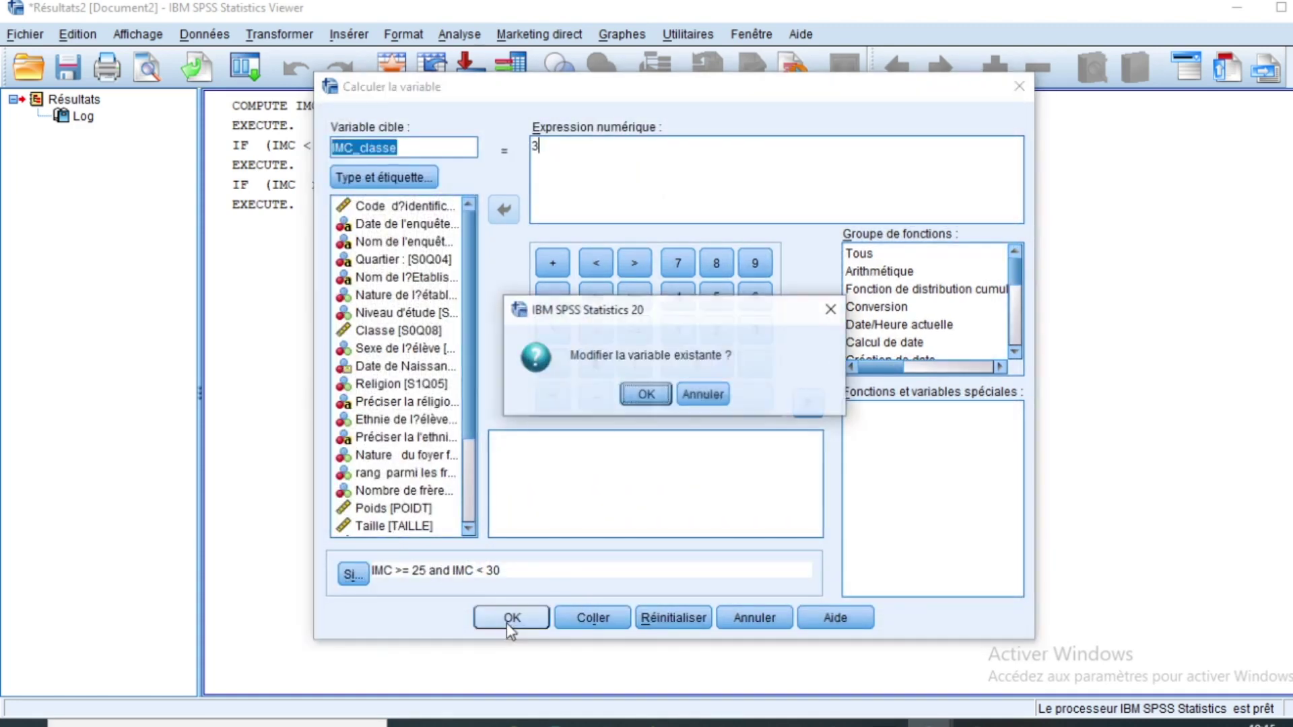
pyautogui.click(639, 396)
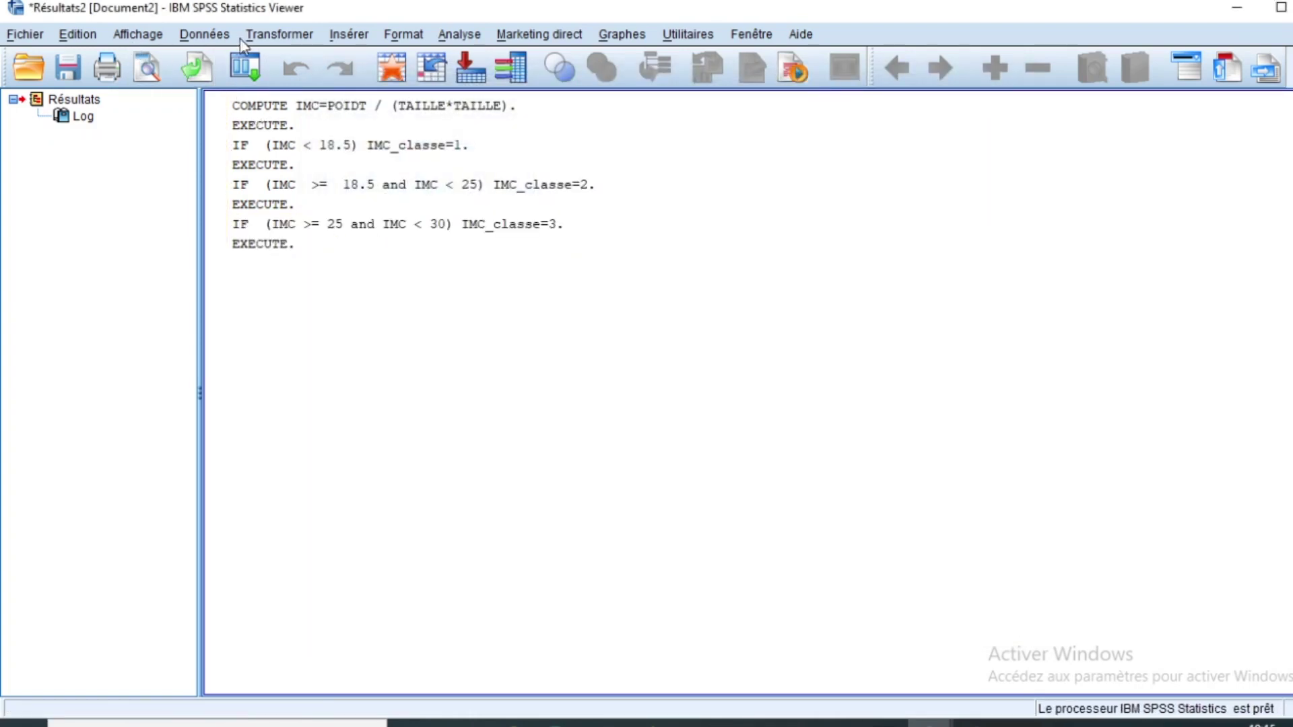
# Step: Reopen Compute Variable and change the expression to 4
pyautogui.click(286, 35)
pyautogui.click(306, 62)
pyautogui.click(540, 148)
pyautogui.press('BackSpace')
pyautogui.write('4')
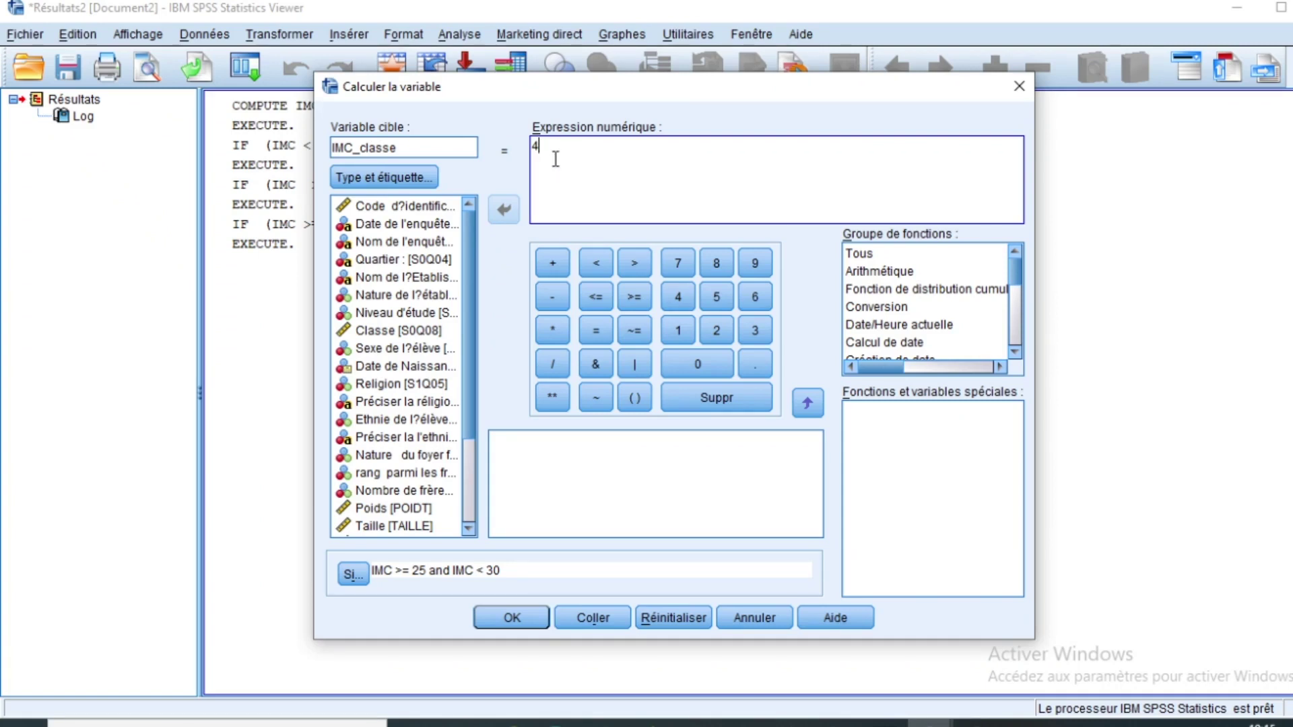
# Step: Set the condition to IMC >= 30 and IMC < 40 and run class 4, overwriting IMC_classe
pyautogui.click(352, 573)
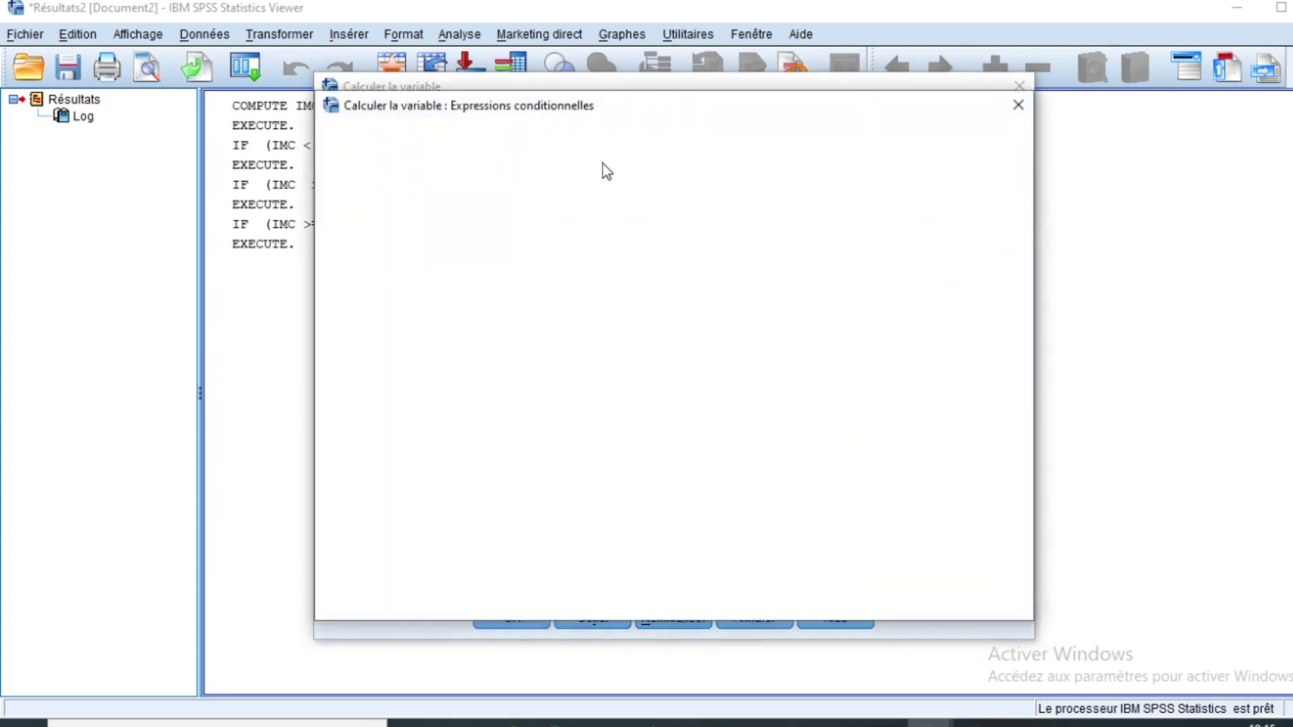
pyautogui.click(577, 185)
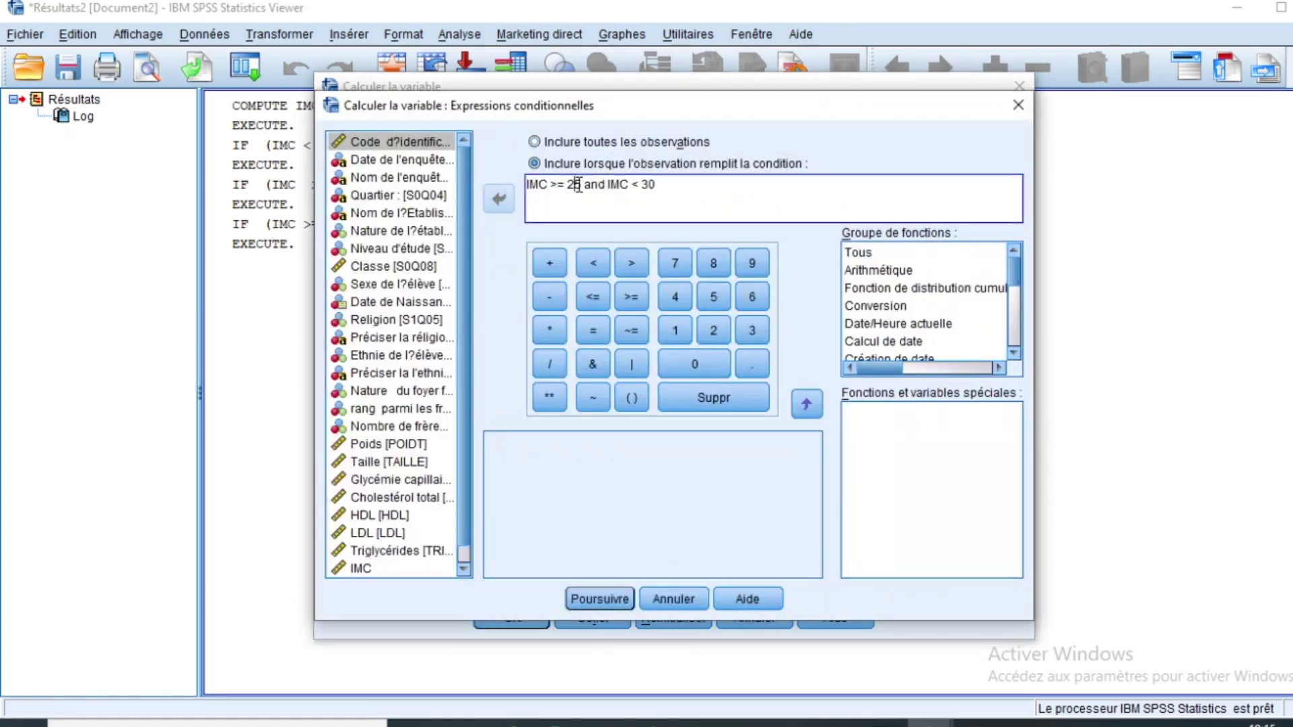
pyautogui.doubleClick(582, 184)
pyautogui.write('30')
pyautogui.click(658, 187)
pyautogui.click(648, 187)
pyautogui.press('BackSpace')
pyautogui.write('4')
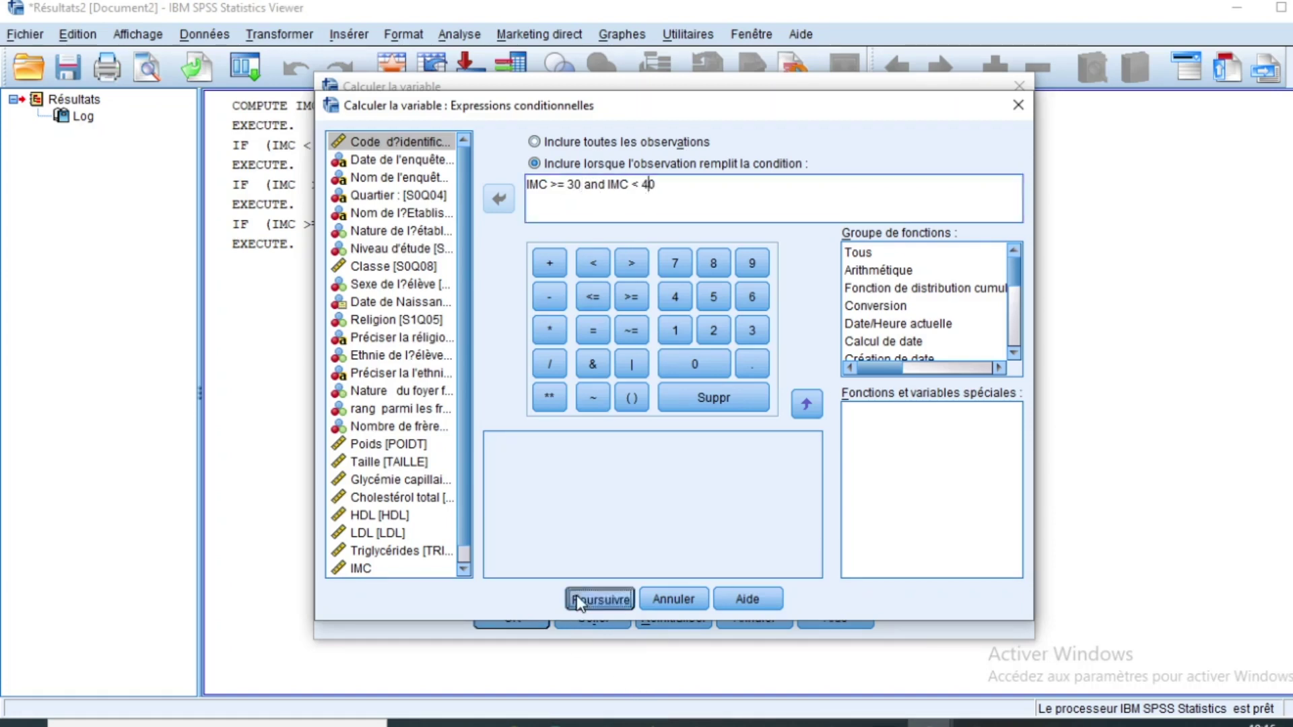
pyautogui.click(577, 599)
pyautogui.click(512, 617)
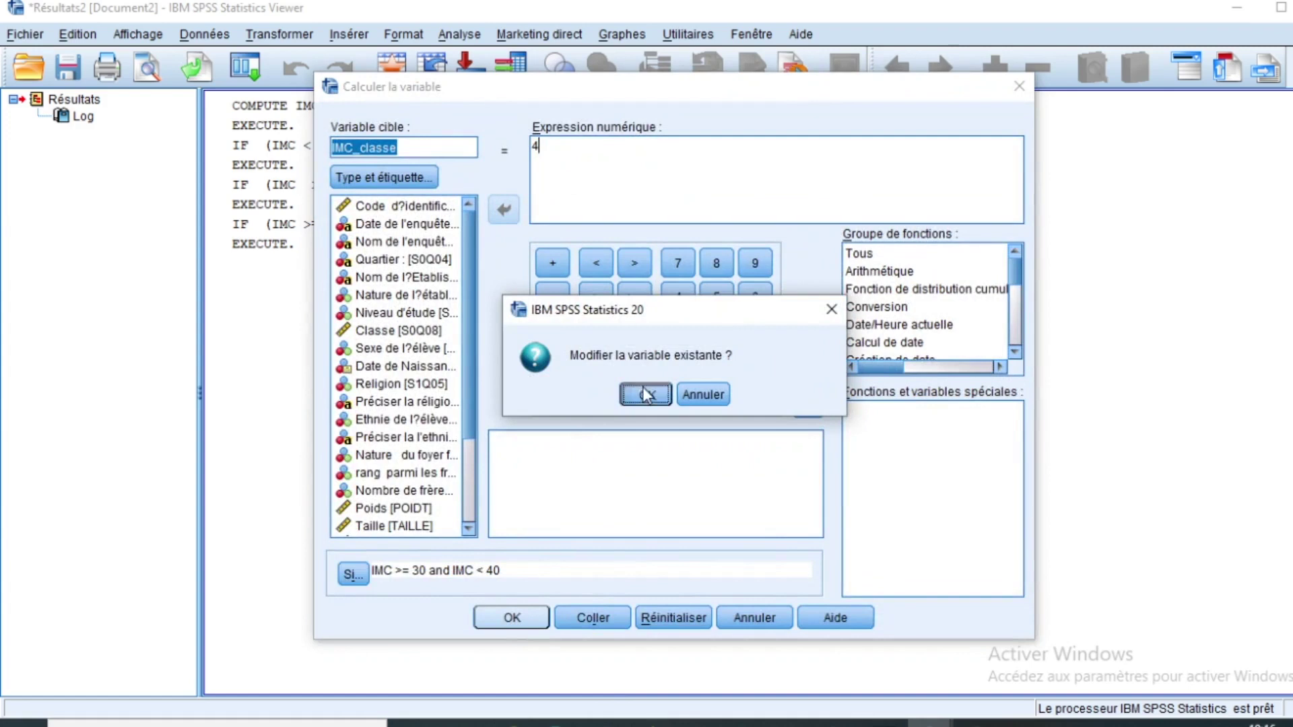
pyautogui.click(645, 394)
# Step: Compute IMC_classe = 5 for IMC > 40, confirming the overwrite
pyautogui.click(284, 34)
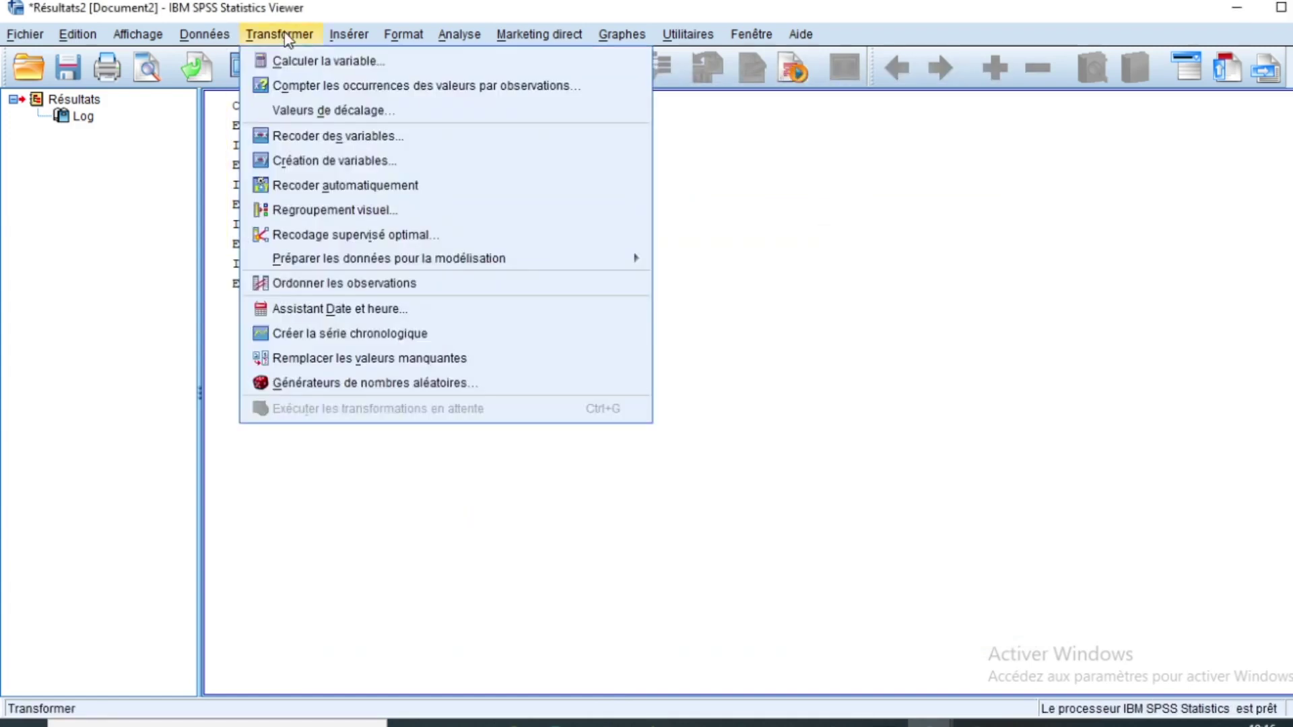
pyautogui.click(297, 59)
pyautogui.click(560, 156)
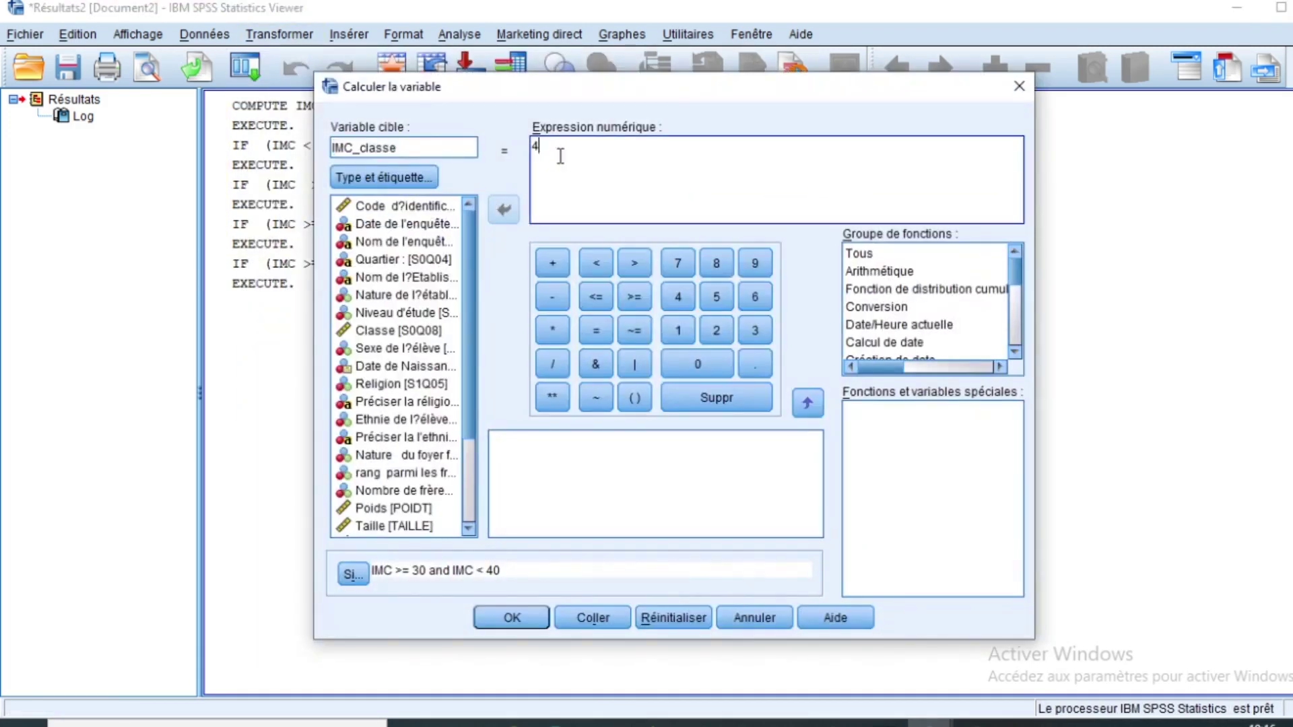
pyautogui.press('BackSpace')
pyautogui.write('5')
pyautogui.click(352, 574)
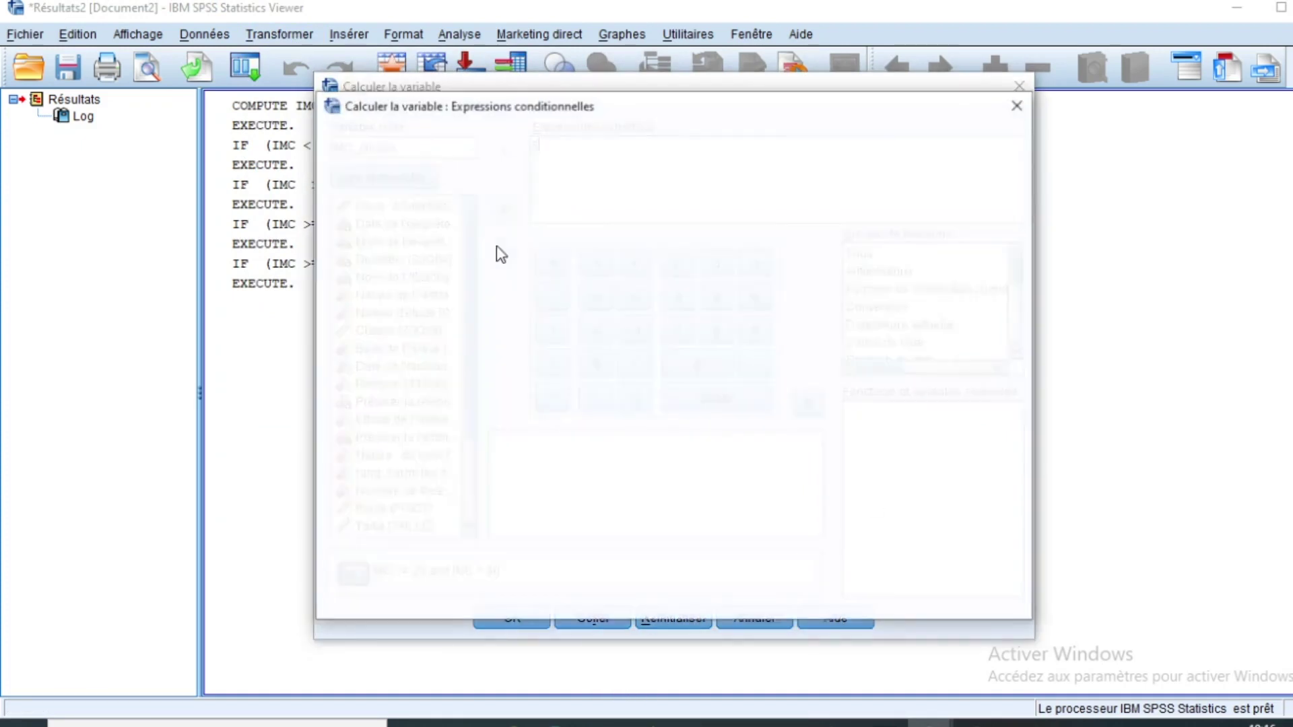
pyautogui.moveTo(668, 185); pyautogui.dragTo(557, 187)
pyautogui.press('BackSpace')
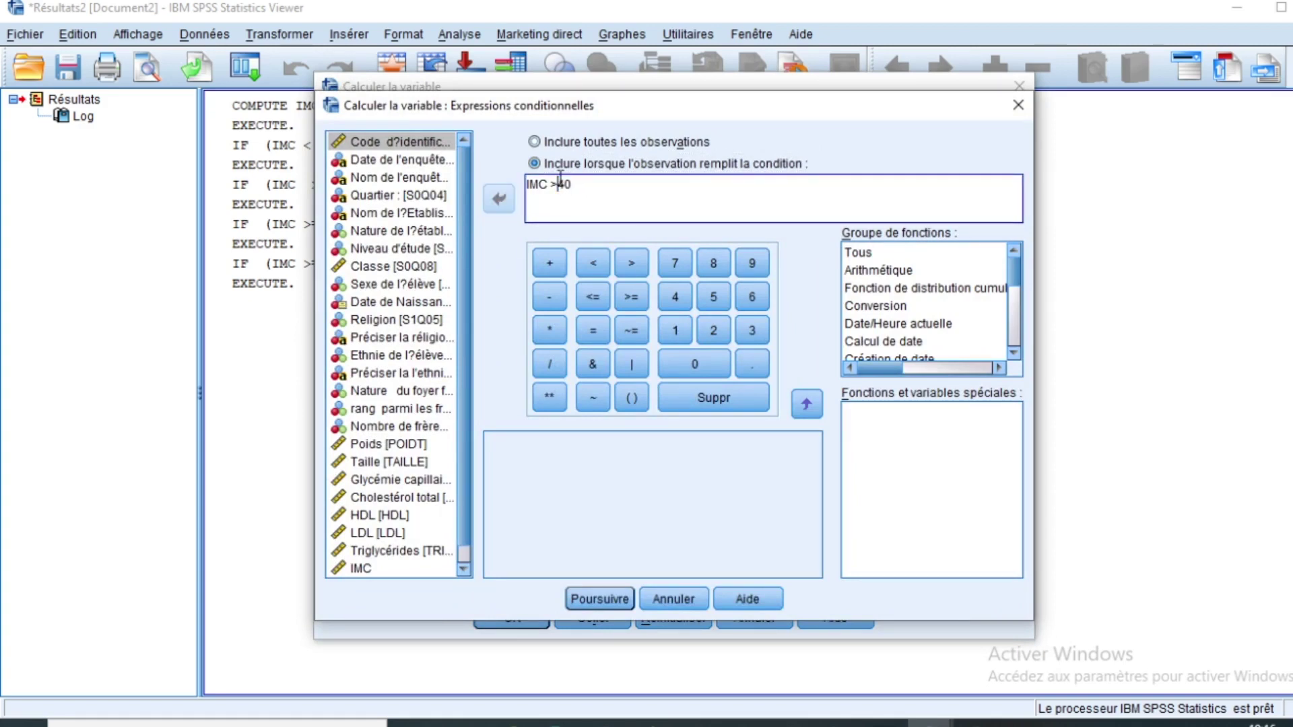
pyautogui.click(599, 599)
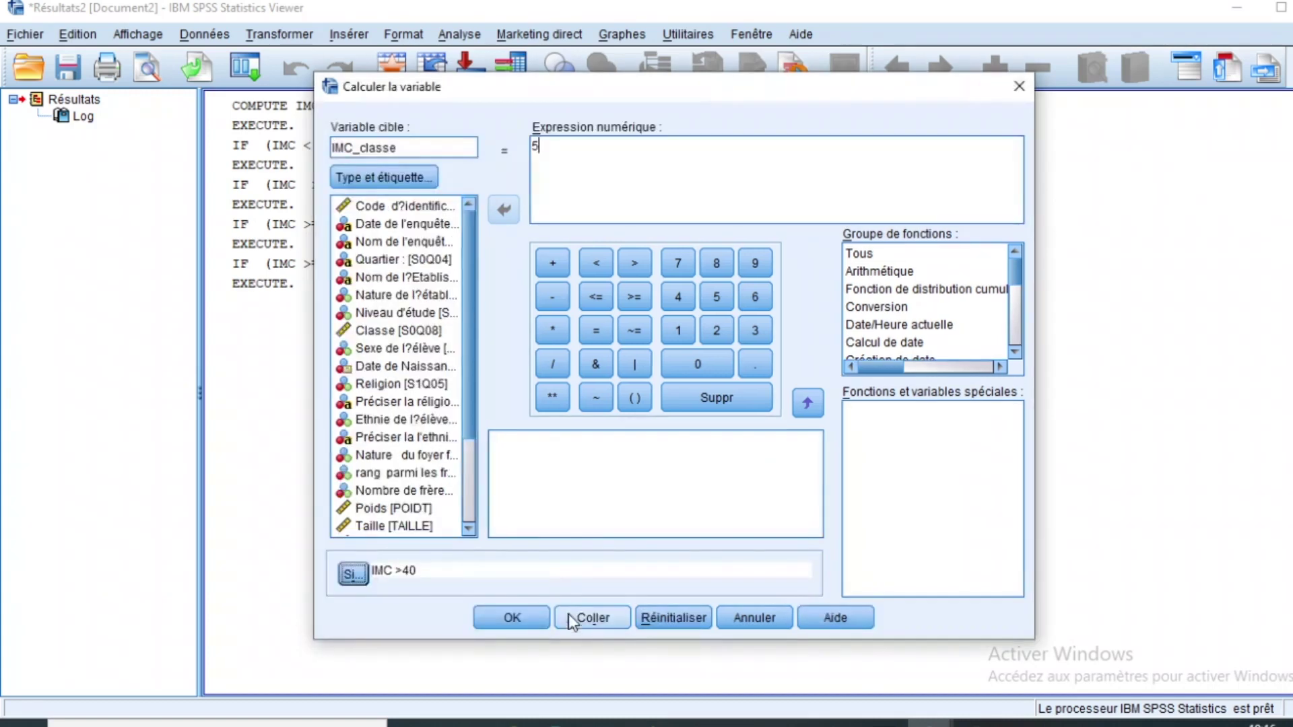
pyautogui.click(513, 619)
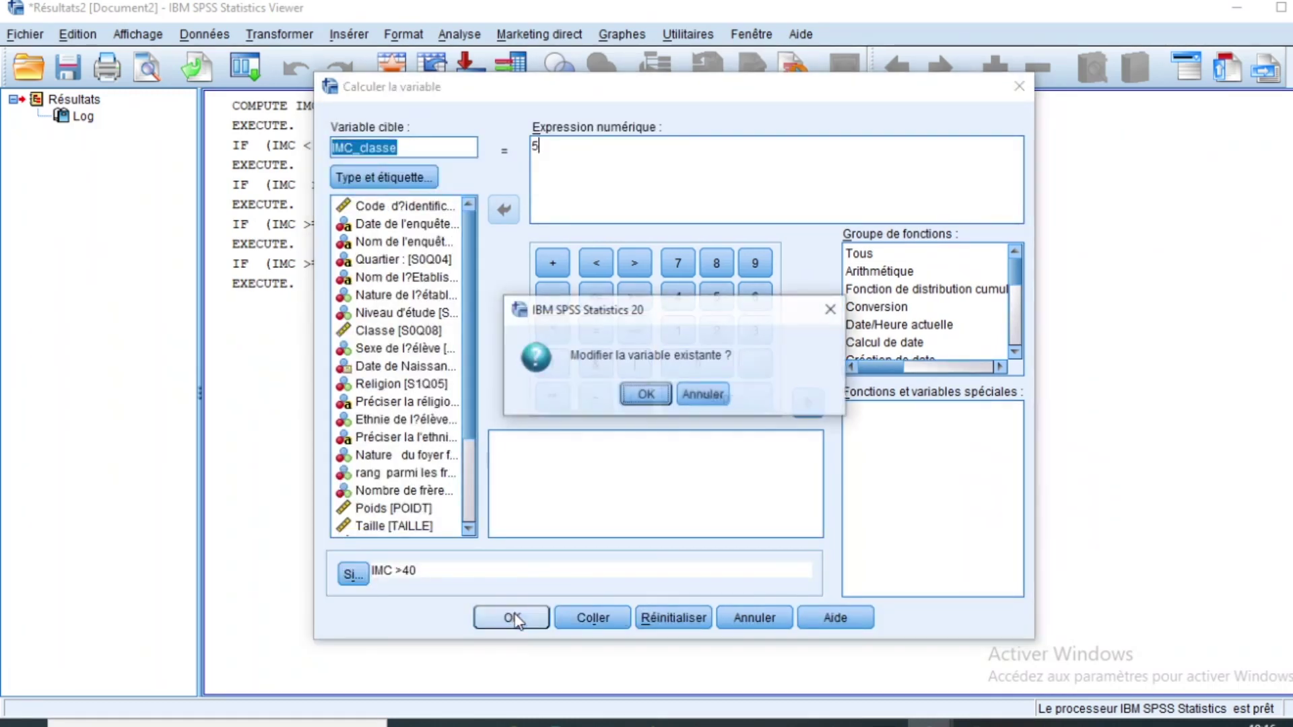
pyautogui.click(645, 396)
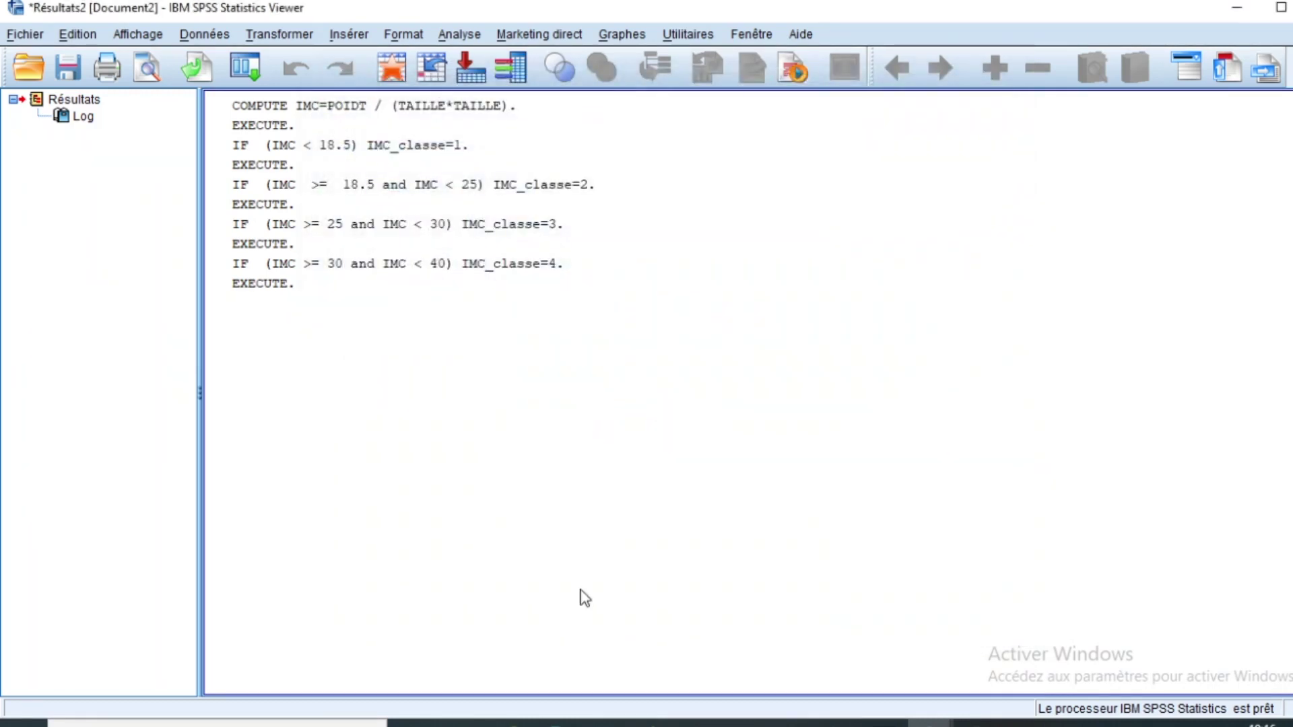
pyautogui.click(926, 715)
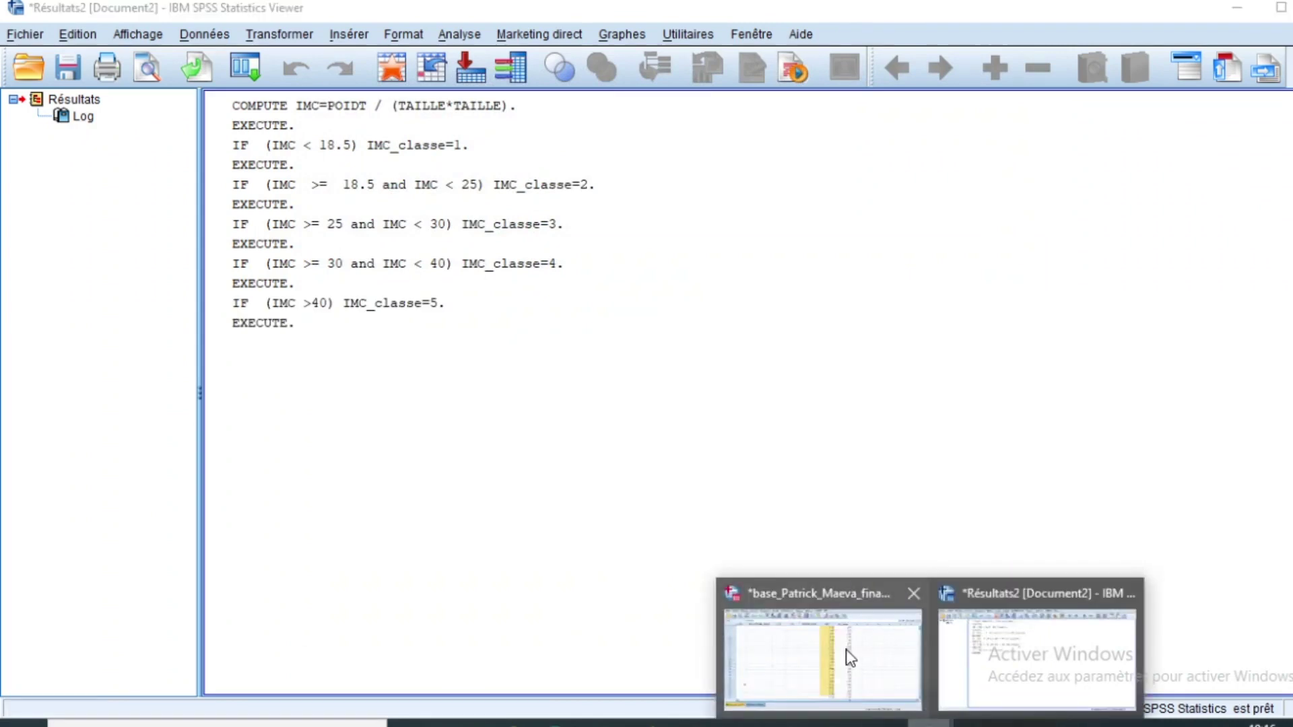
# Step: In Variable View, label IMC 'Indice de lasse corporelle' and IMC_classe 'Classe obésité'
pyautogui.click(847, 653)
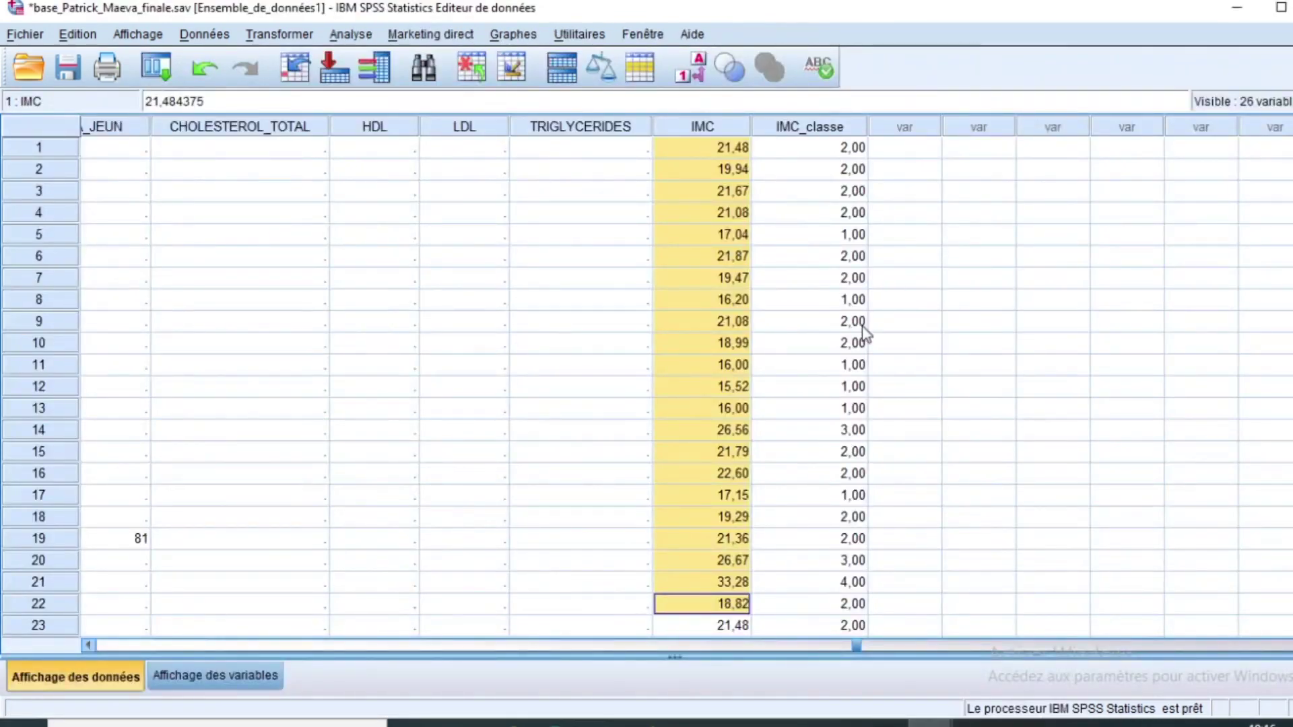
pyautogui.scroll(-7, 849, 360)
pyautogui.scroll(7, 847, 364)
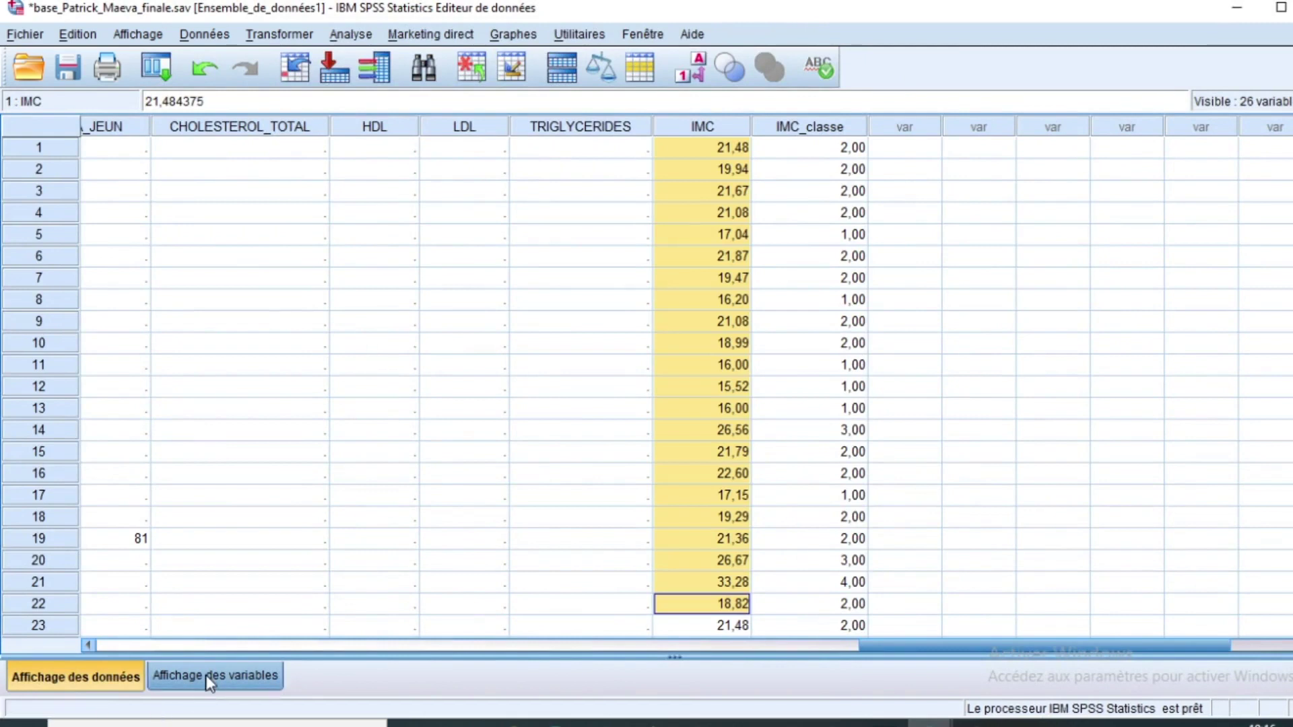
pyautogui.click(208, 676)
pyautogui.scroll(-3, 571, 514)
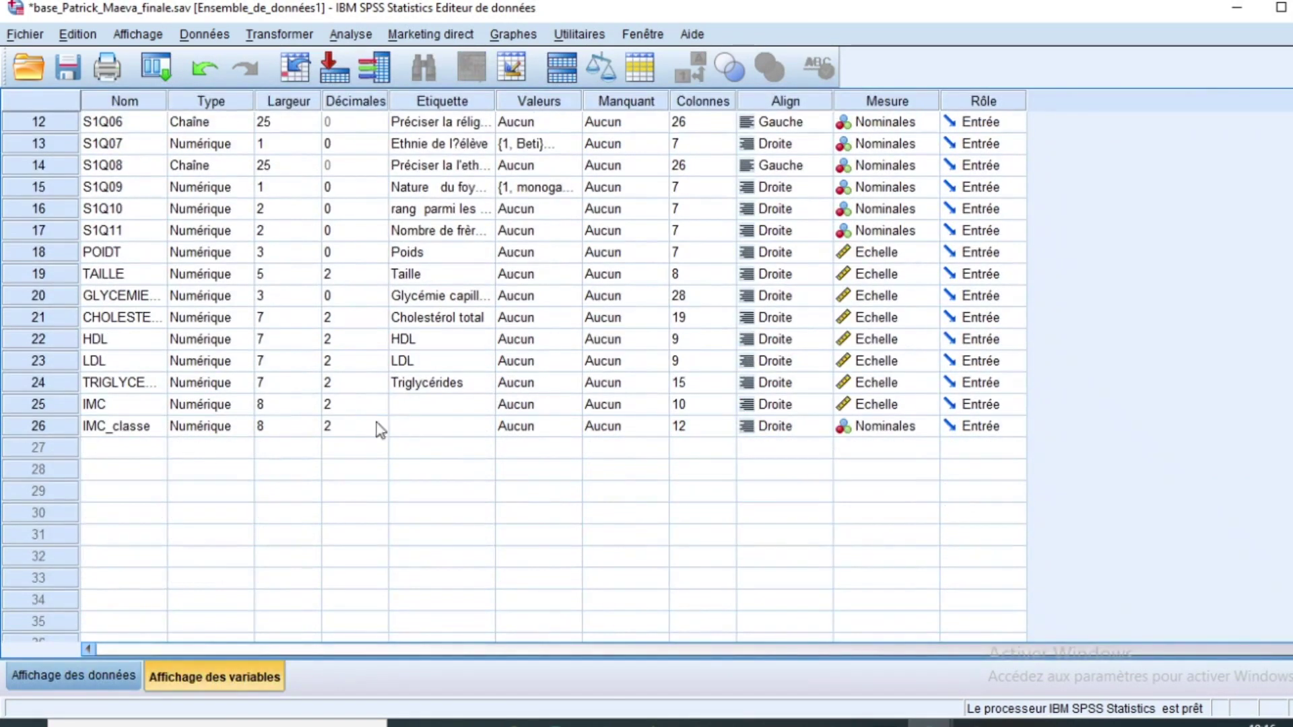
pyautogui.click(429, 408)
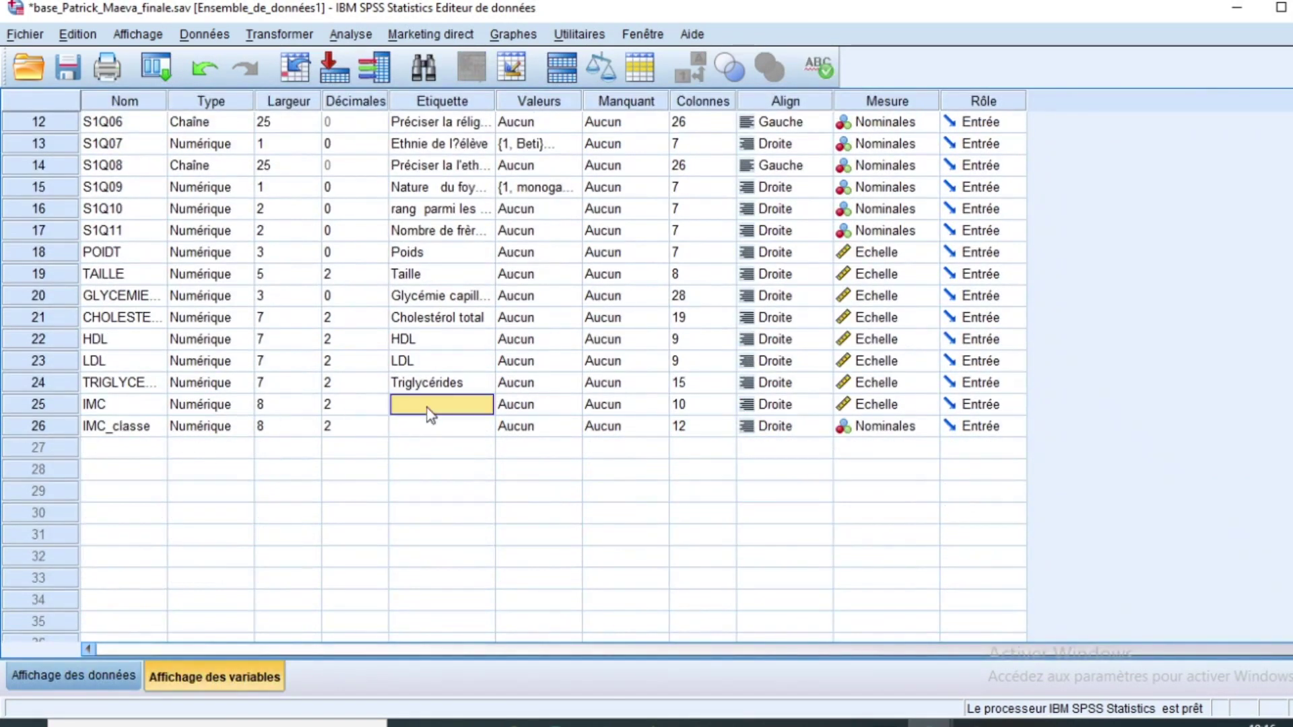
pyautogui.click(428, 407)
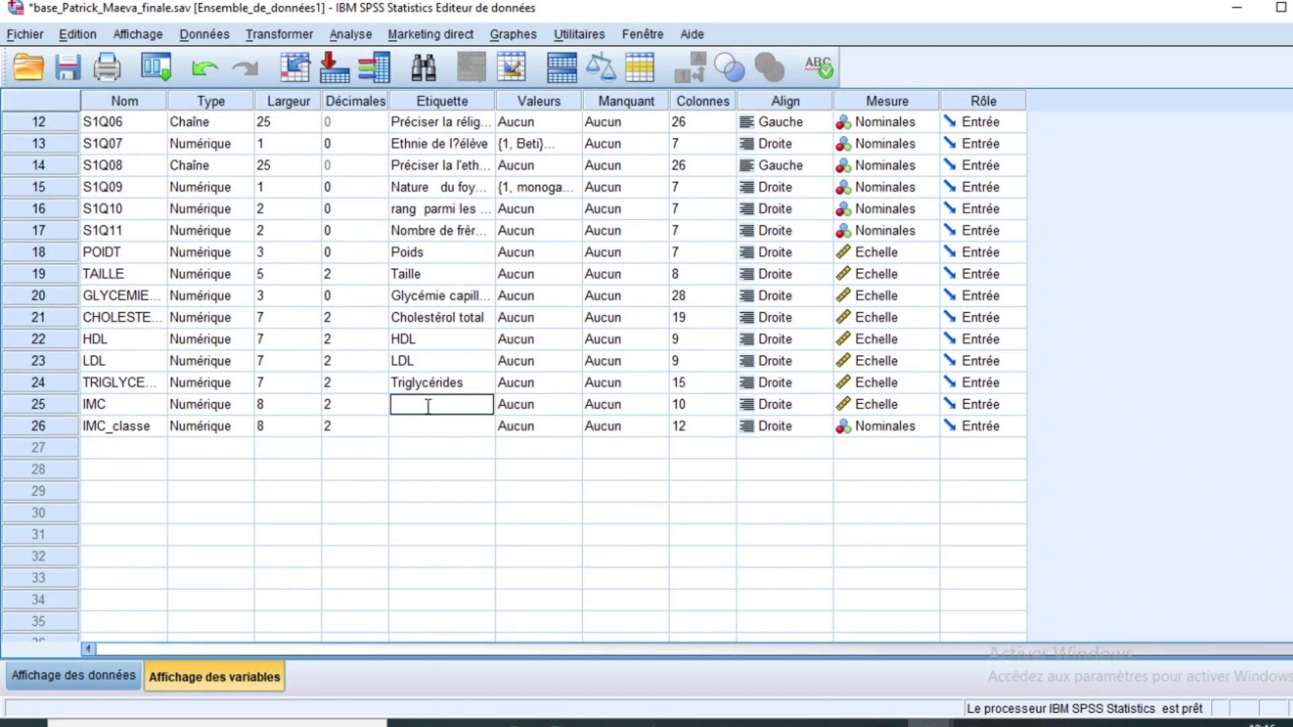
pyautogui.write('Indice de lasse corpor')
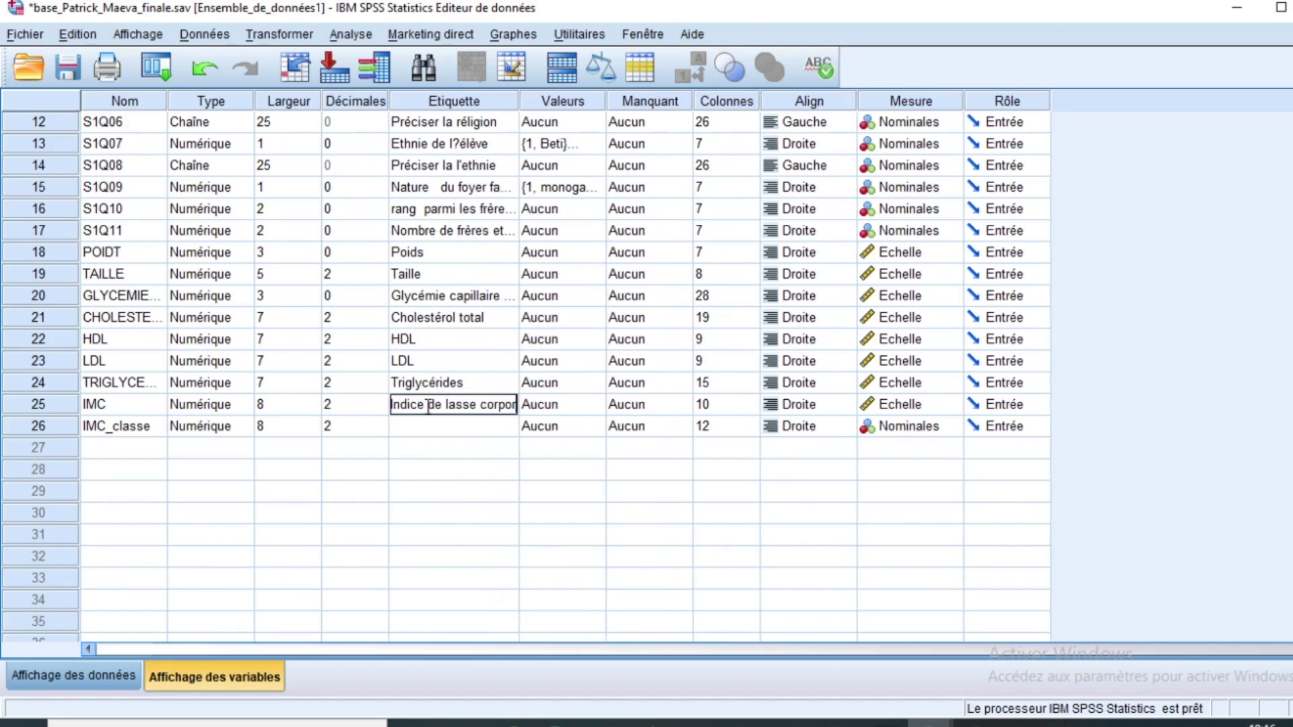
pyautogui.write('elle')
pyautogui.press('Return')
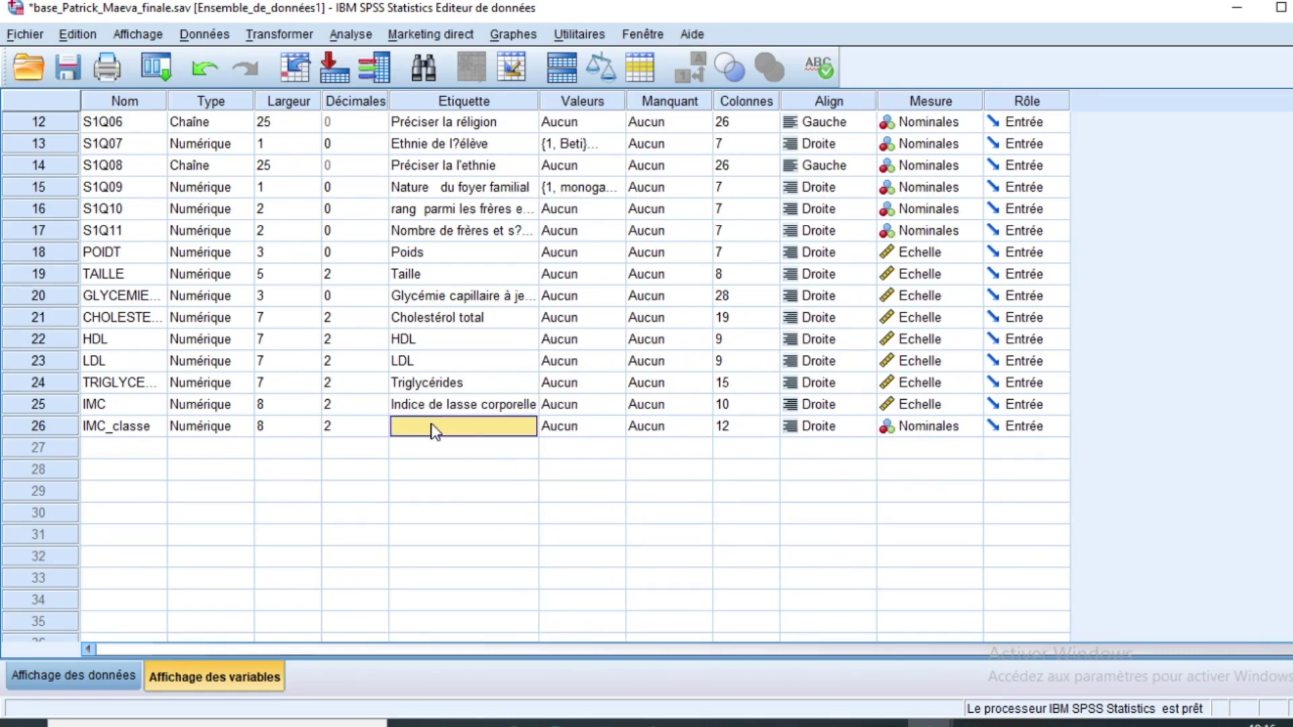
pyautogui.write('Classe obésité')
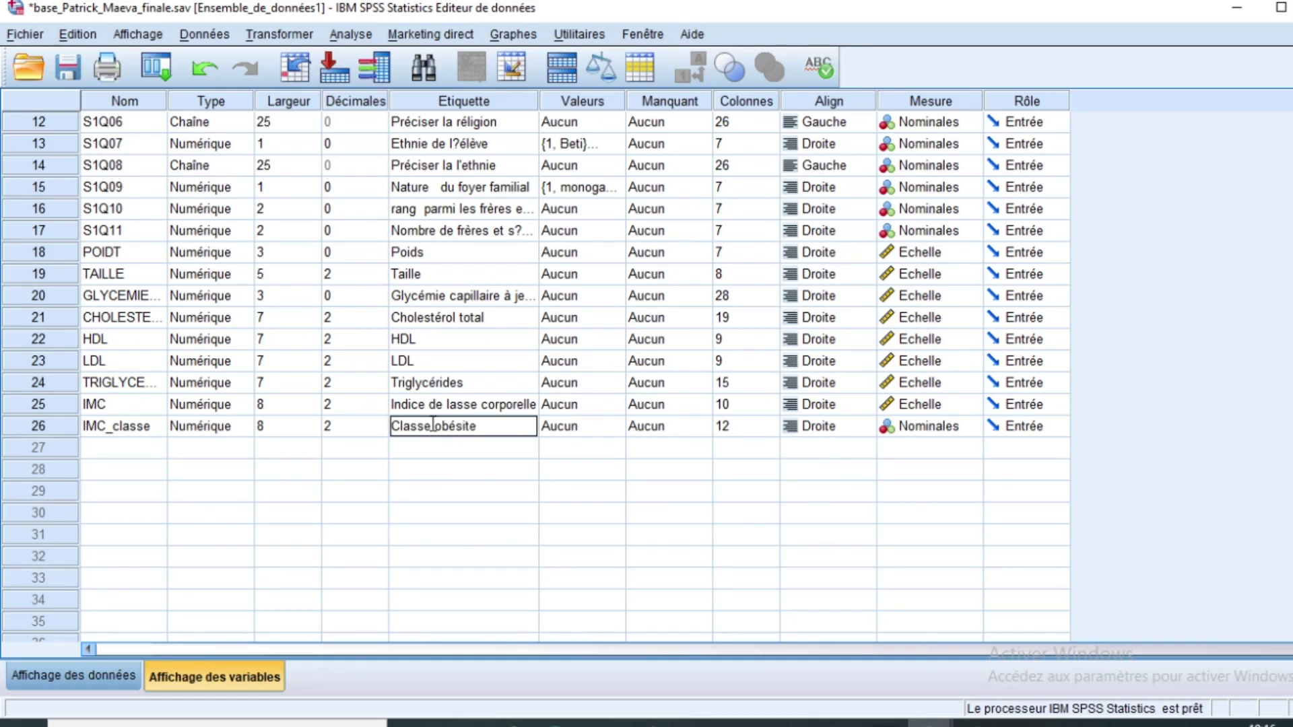
pyautogui.press('Return')
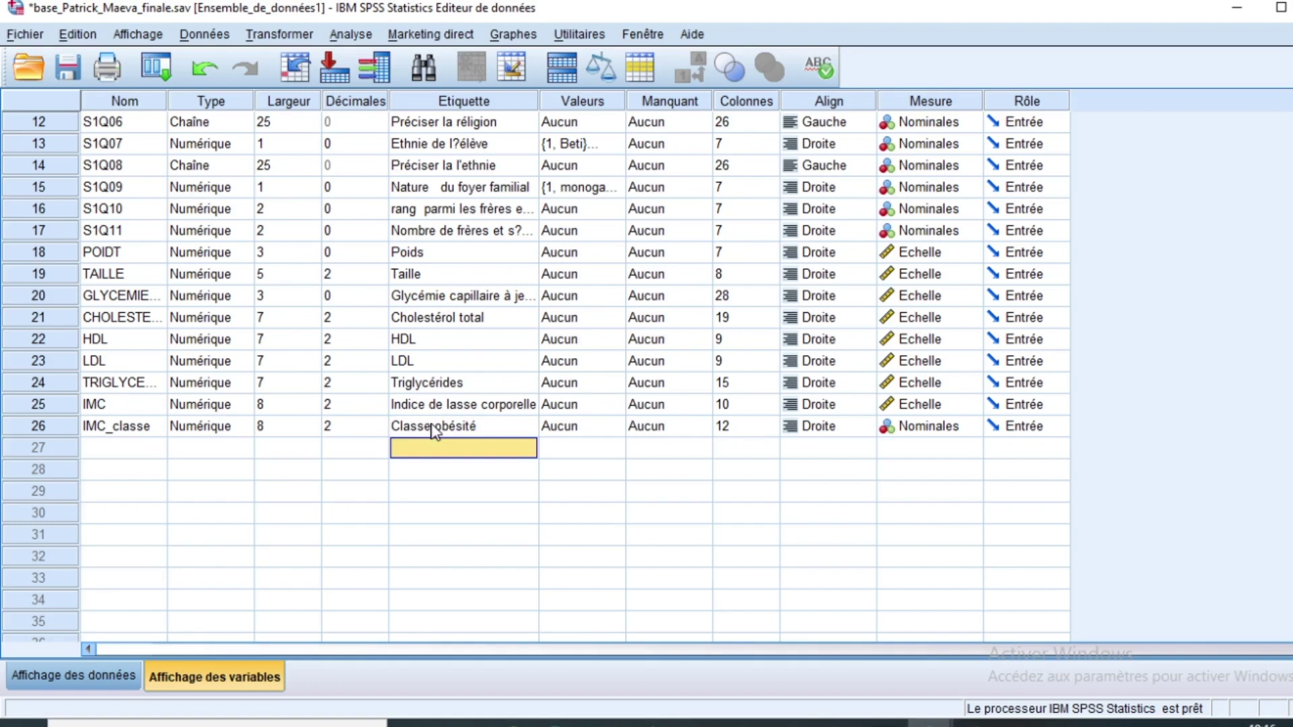
# Step: Give IMC_classe 0 decimal places and a width of 1
pyautogui.click(443, 425)
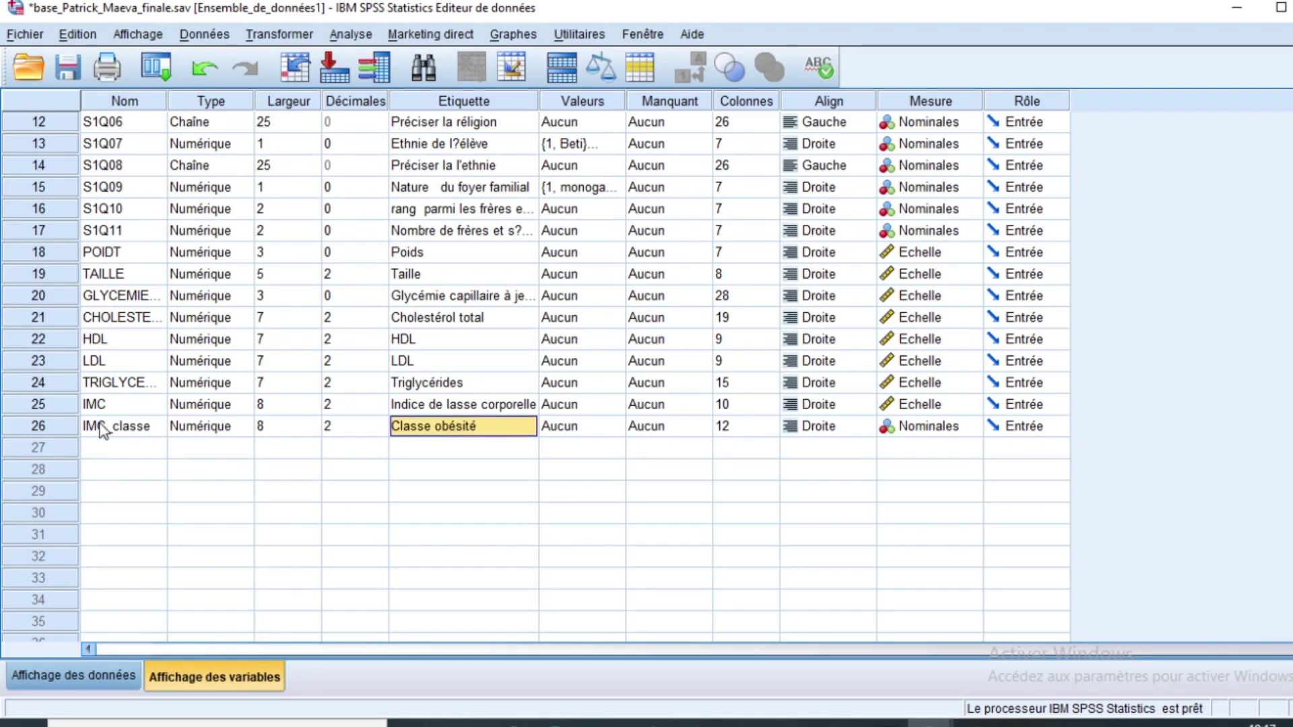
pyautogui.click(381, 430)
pyautogui.click(381, 430)
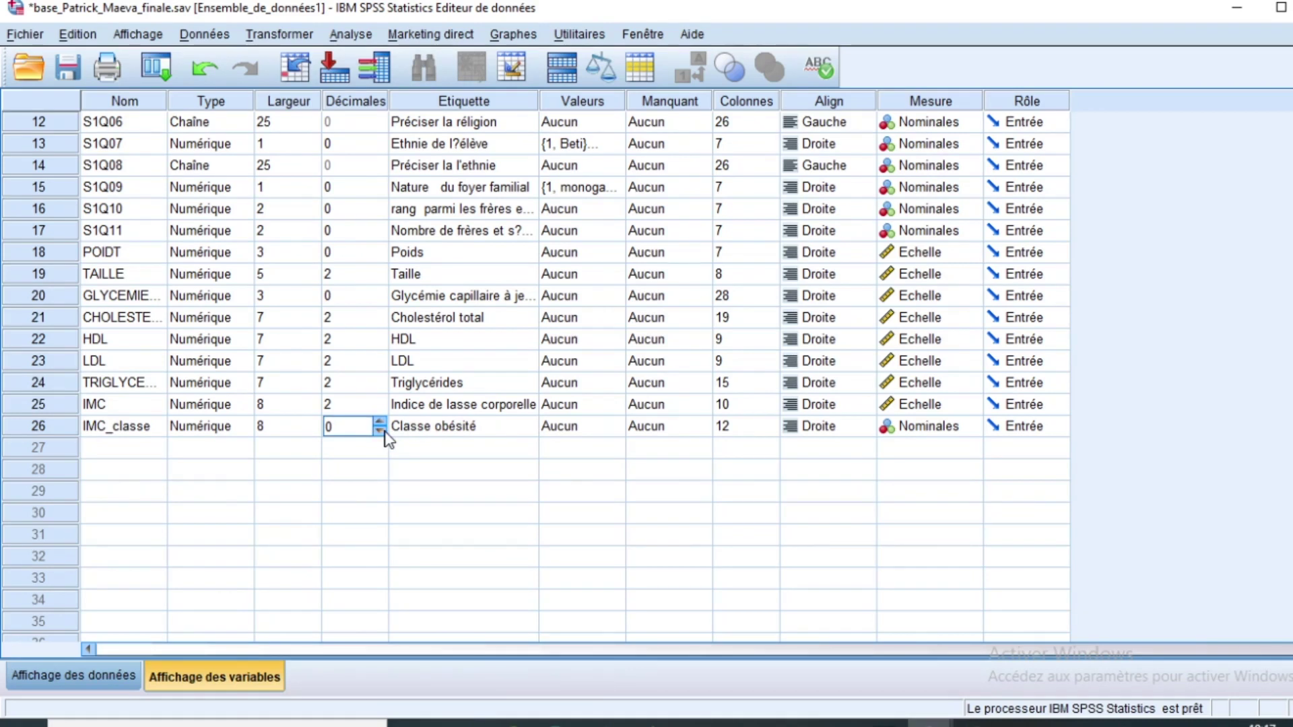
pyautogui.click(289, 433)
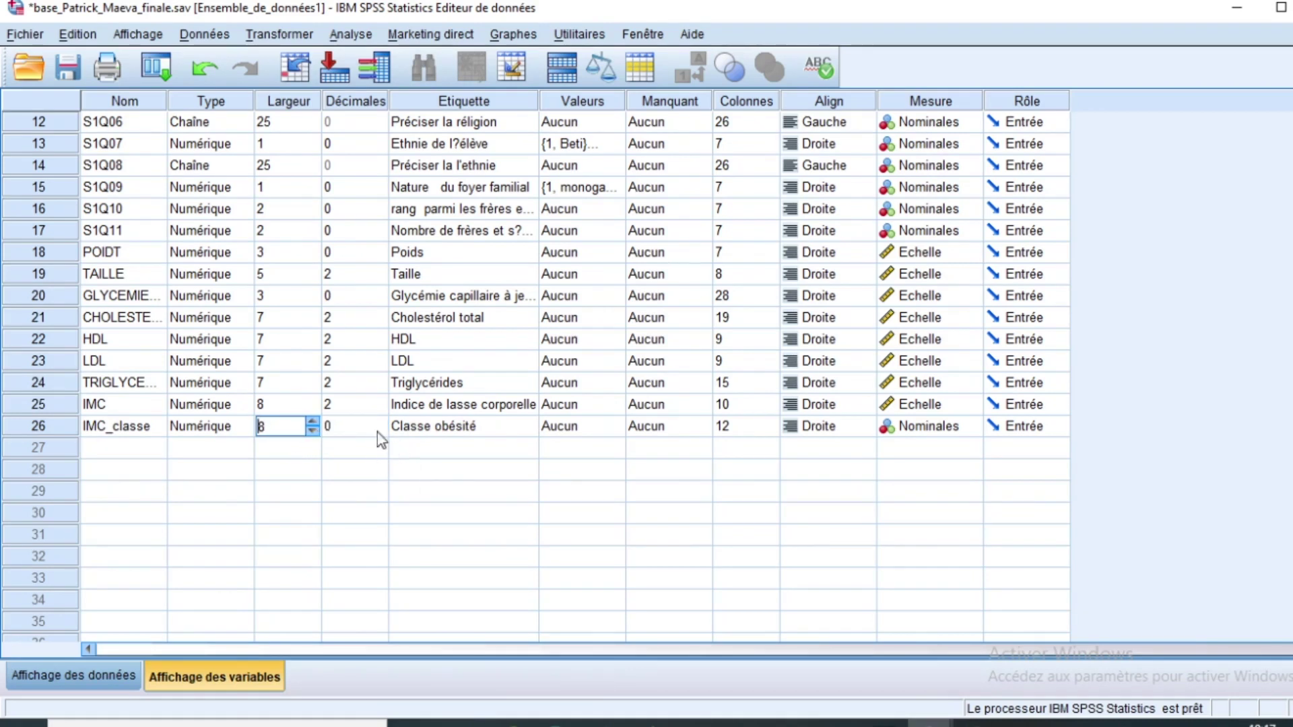
pyautogui.click(312, 430)
pyautogui.click(311, 431)
pyautogui.click(311, 431)
pyautogui.click(312, 431)
pyautogui.click(312, 431)
pyautogui.click(311, 431)
pyautogui.click(312, 434)
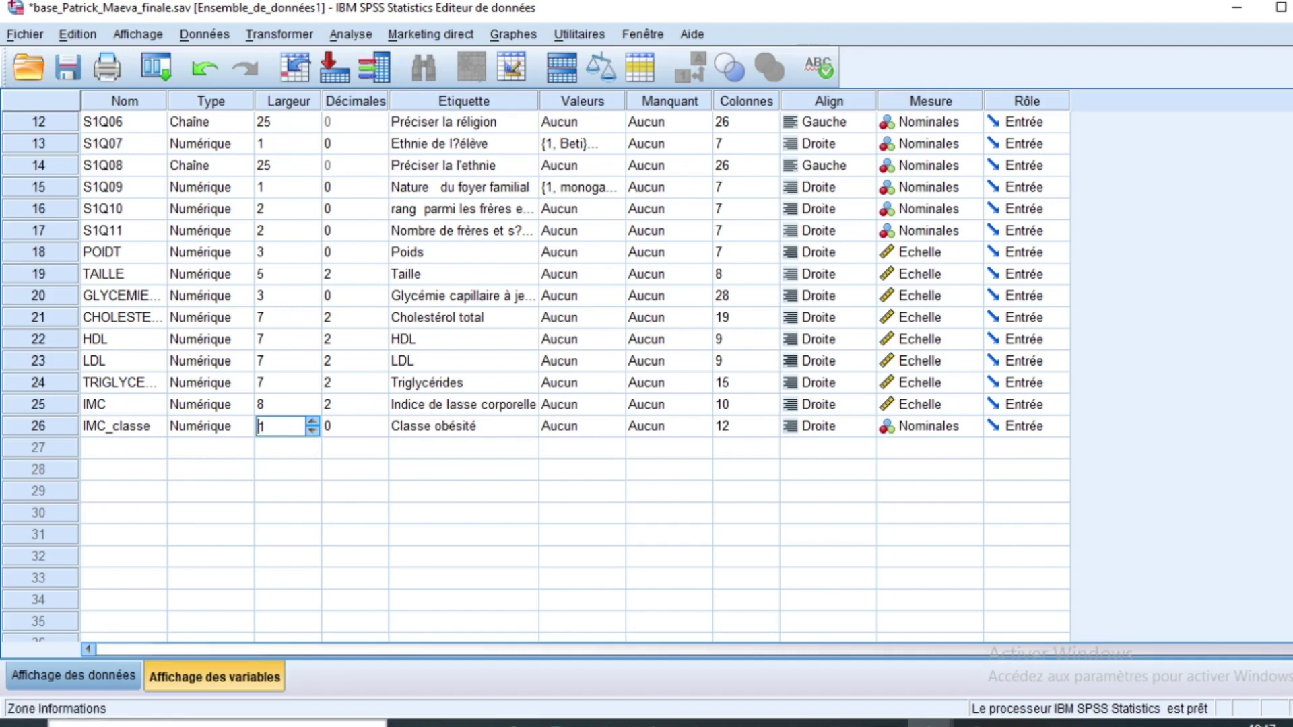
pyautogui.click(464, 429)
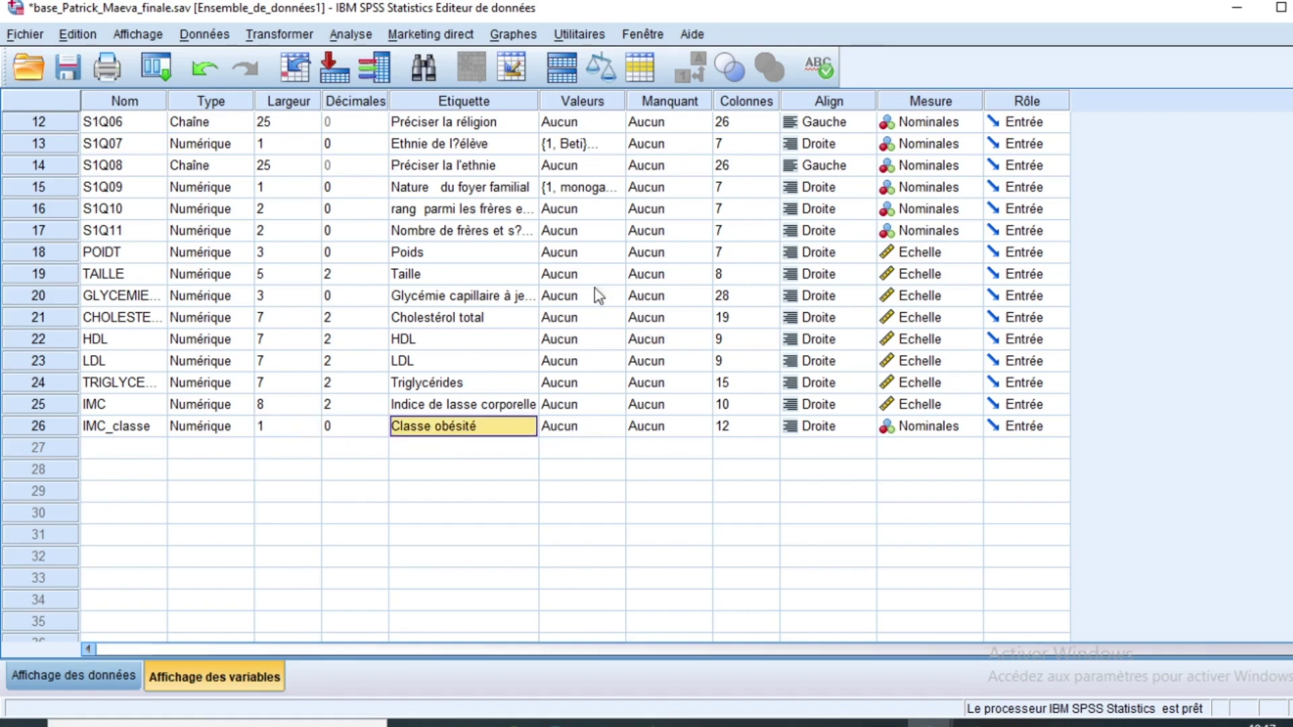
pyautogui.click(620, 429)
# Step: Add value labels 1 = Underweight and 2 = healthy weight for IMC_classe
pyautogui.click(616, 428)
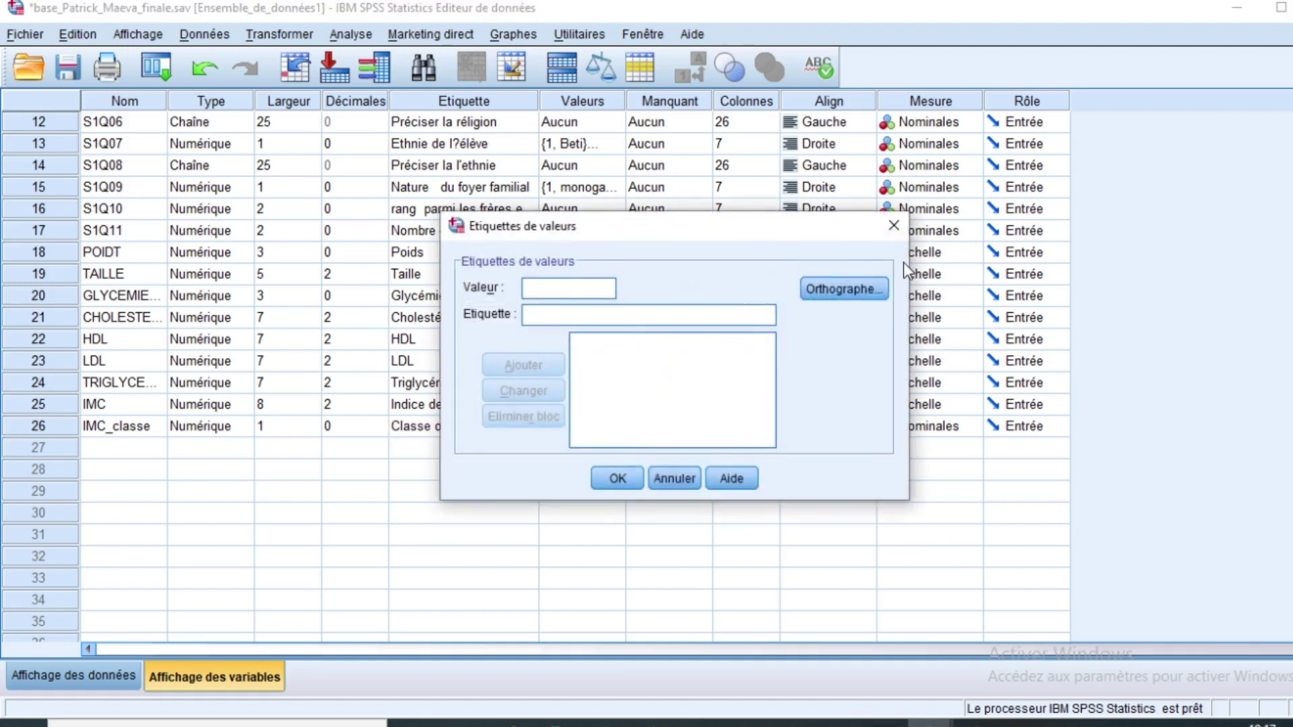
pyautogui.click(897, 223)
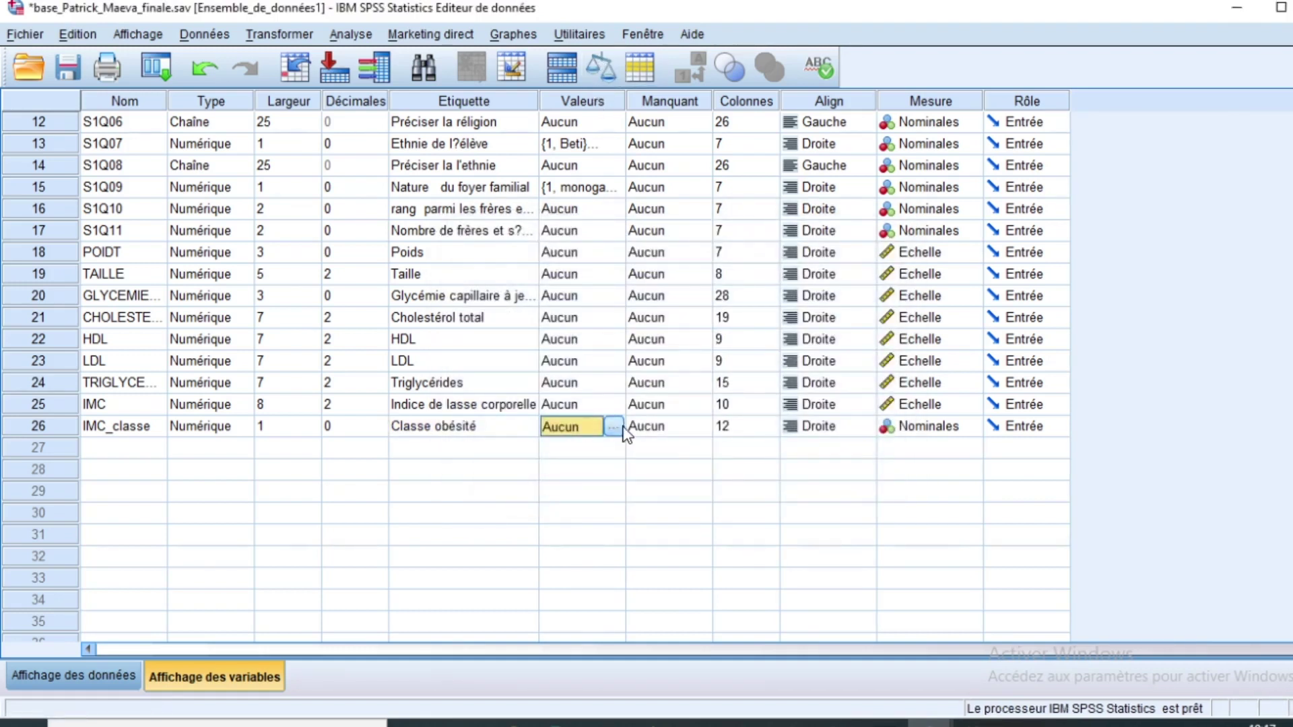
pyautogui.click(622, 427)
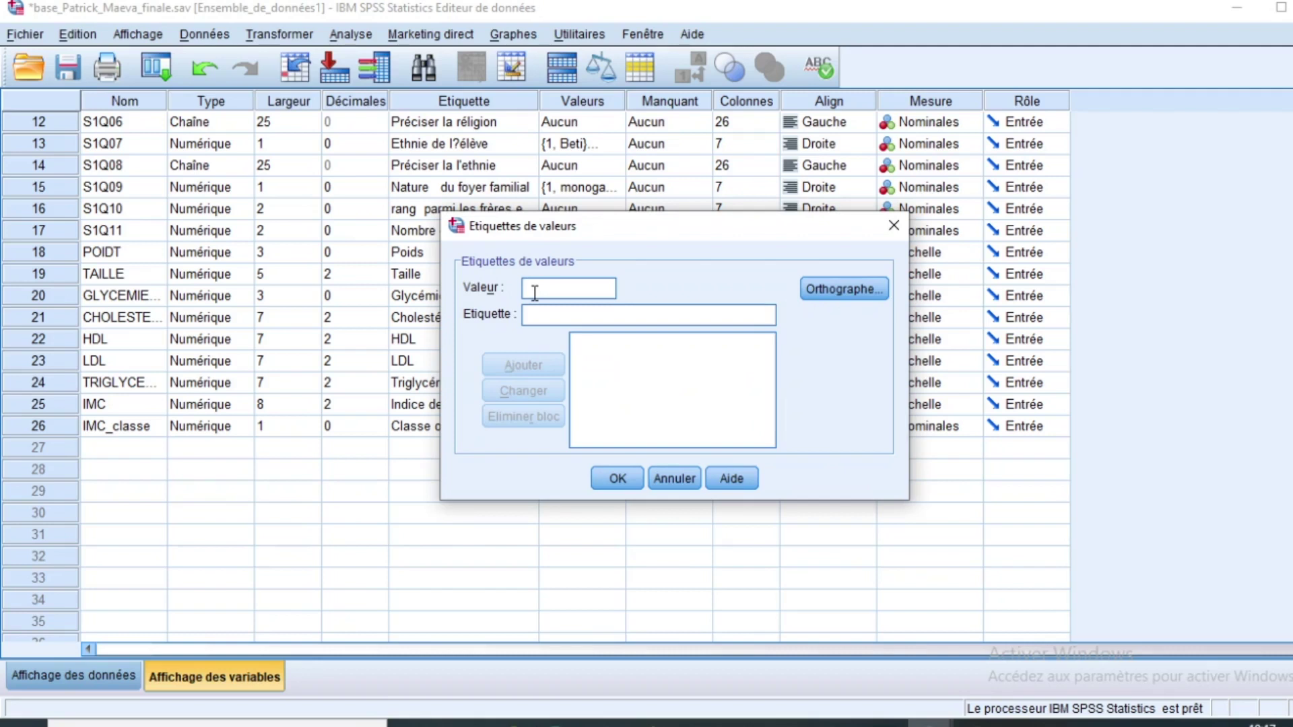
pyautogui.write('1')
pyautogui.click(572, 323)
pyautogui.write('UN')
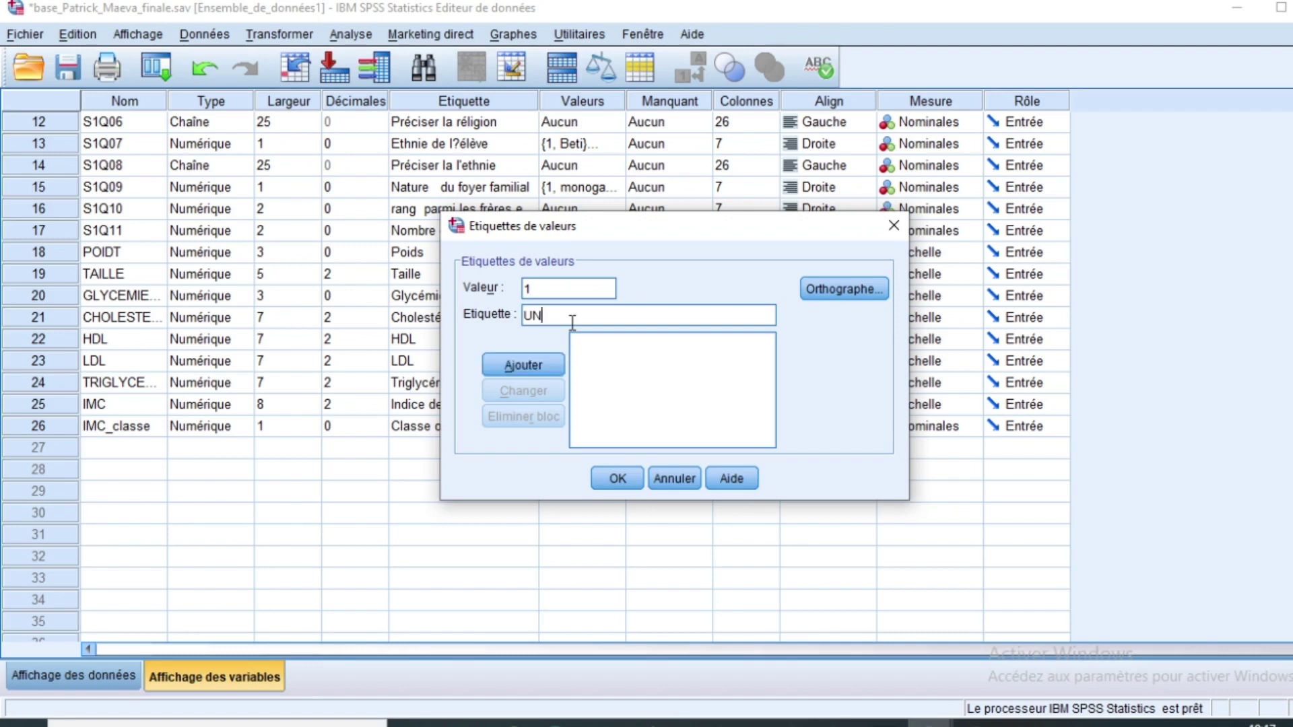
pyautogui.write('der')
pyautogui.press('BackSpace')
pyautogui.press('BackSpace')
pyautogui.press('BackSpace')
pyautogui.press('BackSpace')
pyautogui.write('nder')
pyautogui.click(529, 369)
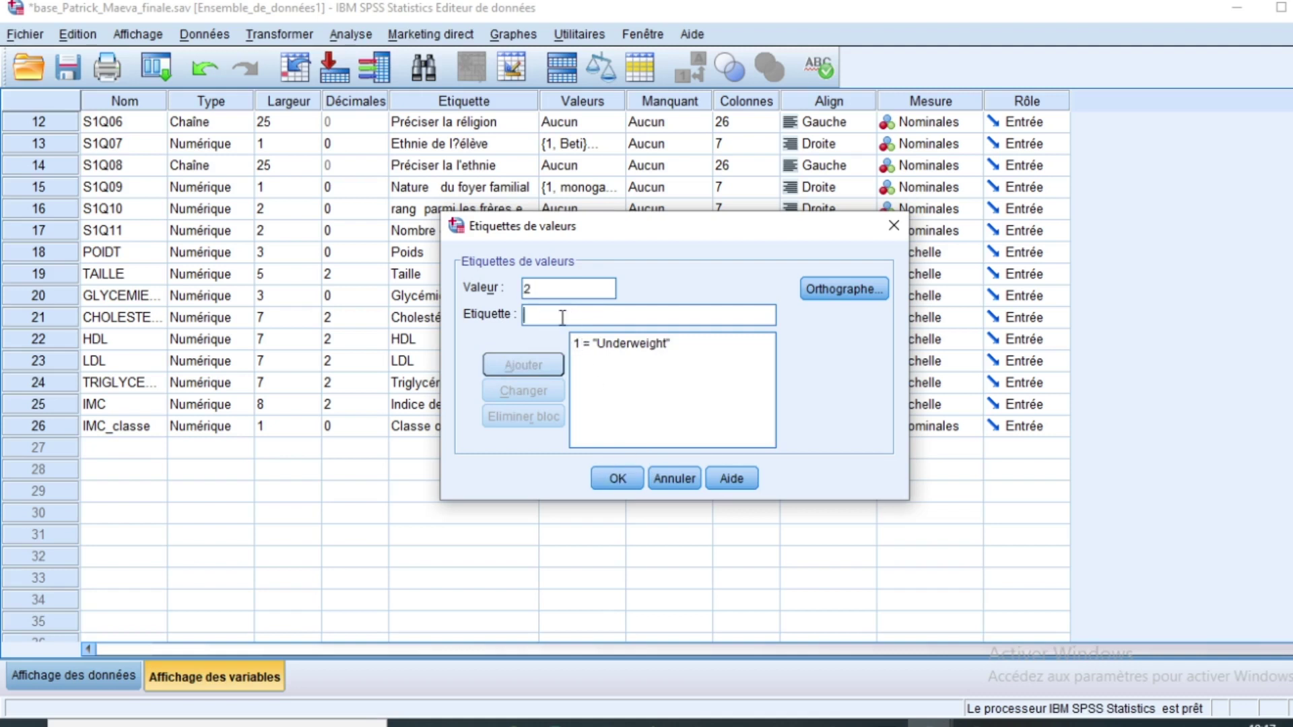
pyautogui.write('heal')
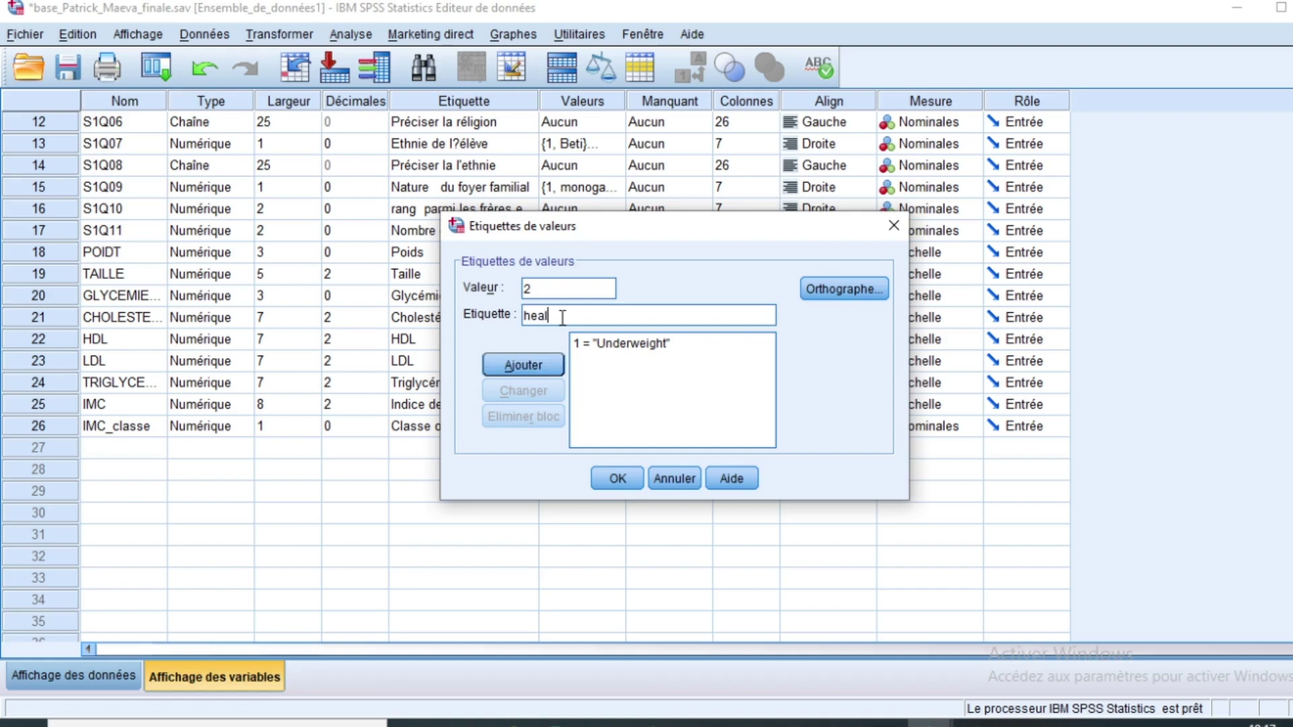
pyautogui.write('thy weight')
pyautogui.click(547, 367)
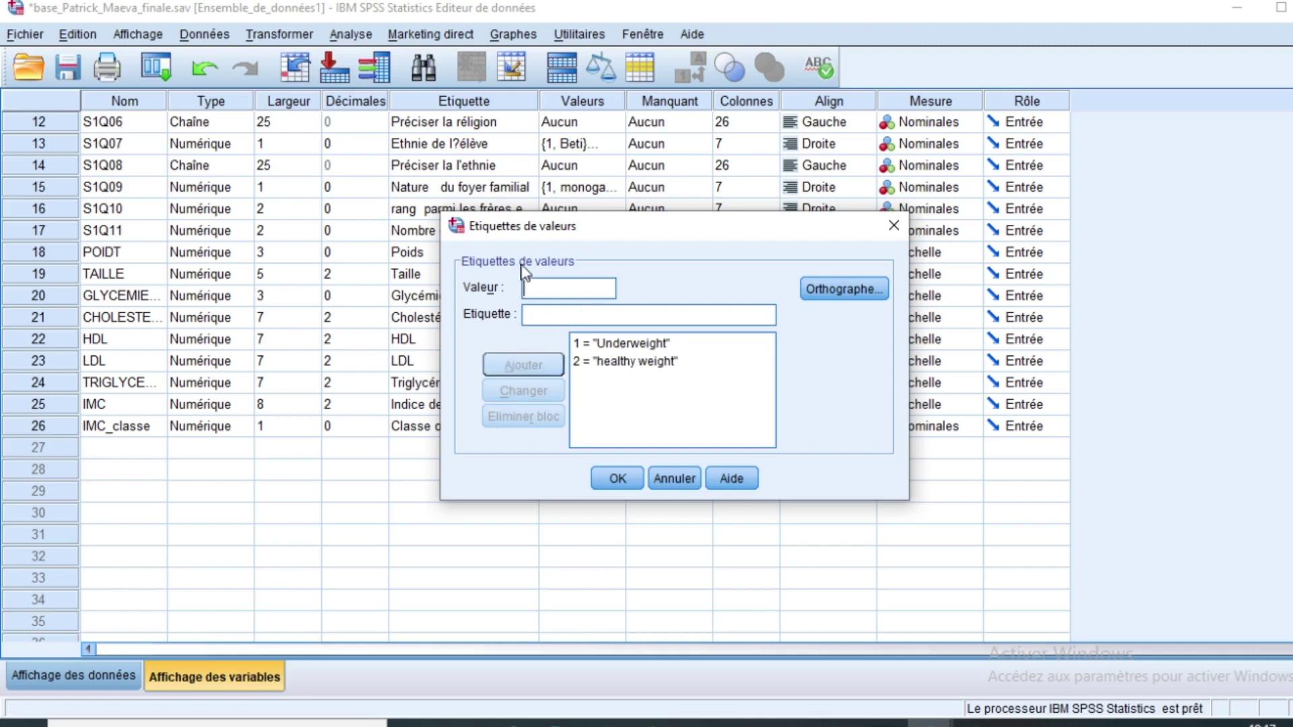
# Step: Add value labels 3 = overweight, 4 = Obesity and 5 = Severe Obesity
pyautogui.click(567, 291)
pyautogui.write('3')
pyautogui.click(565, 314)
pyautogui.write('ovreweight')
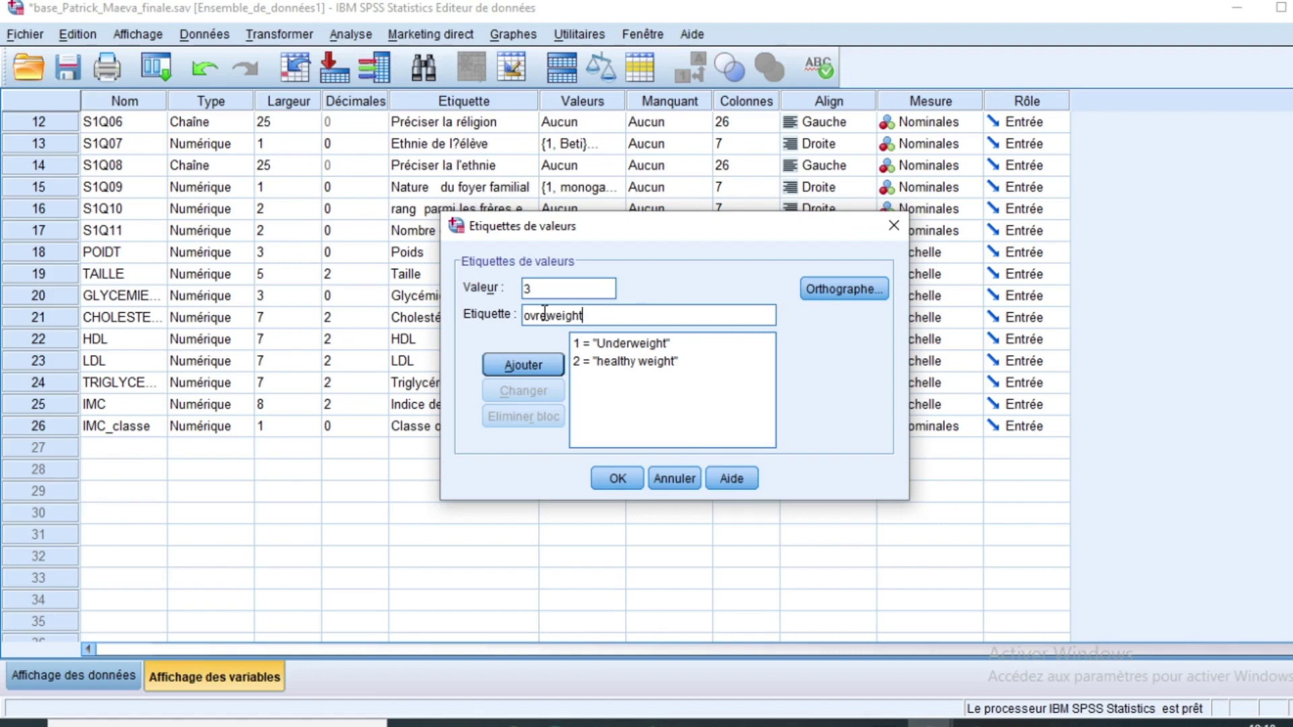
pyautogui.press('BackSpace')
pyautogui.write('r')
pyautogui.click(527, 363)
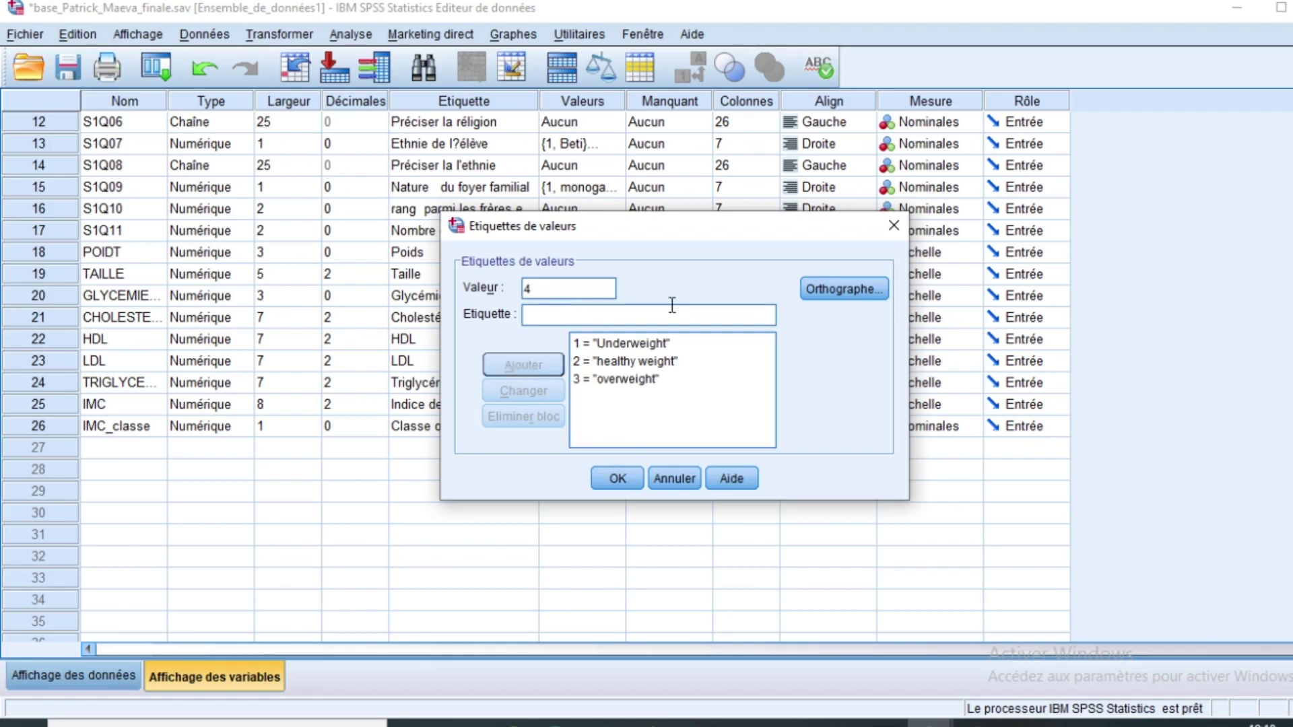
pyautogui.click(602, 321)
pyautogui.write('Obesity')
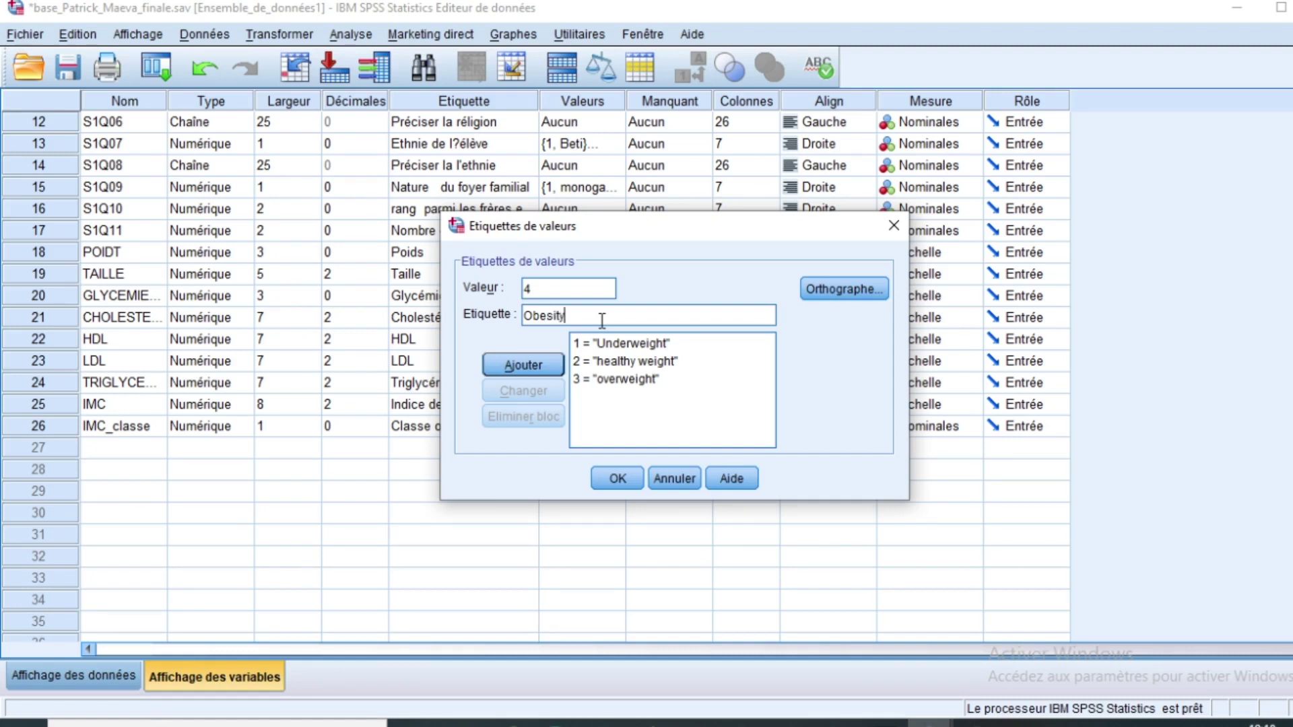
pyautogui.click(485, 369)
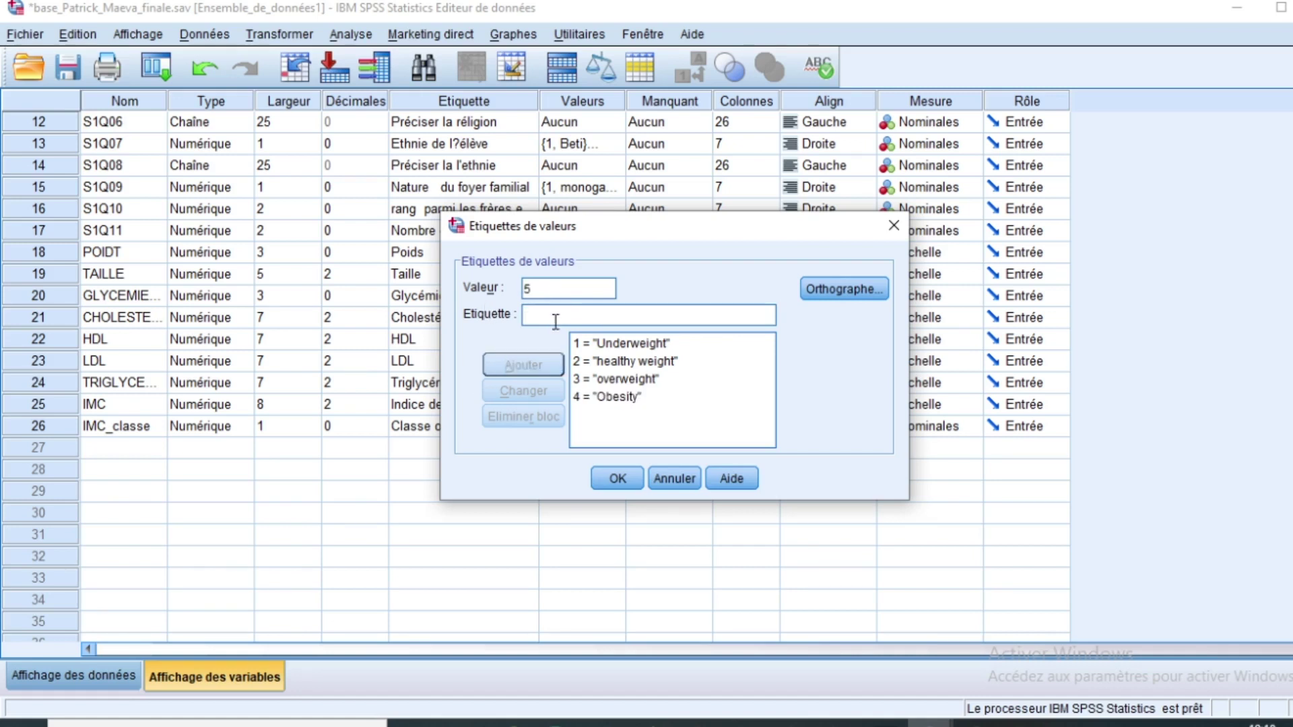
pyautogui.write('Severe Obesity')
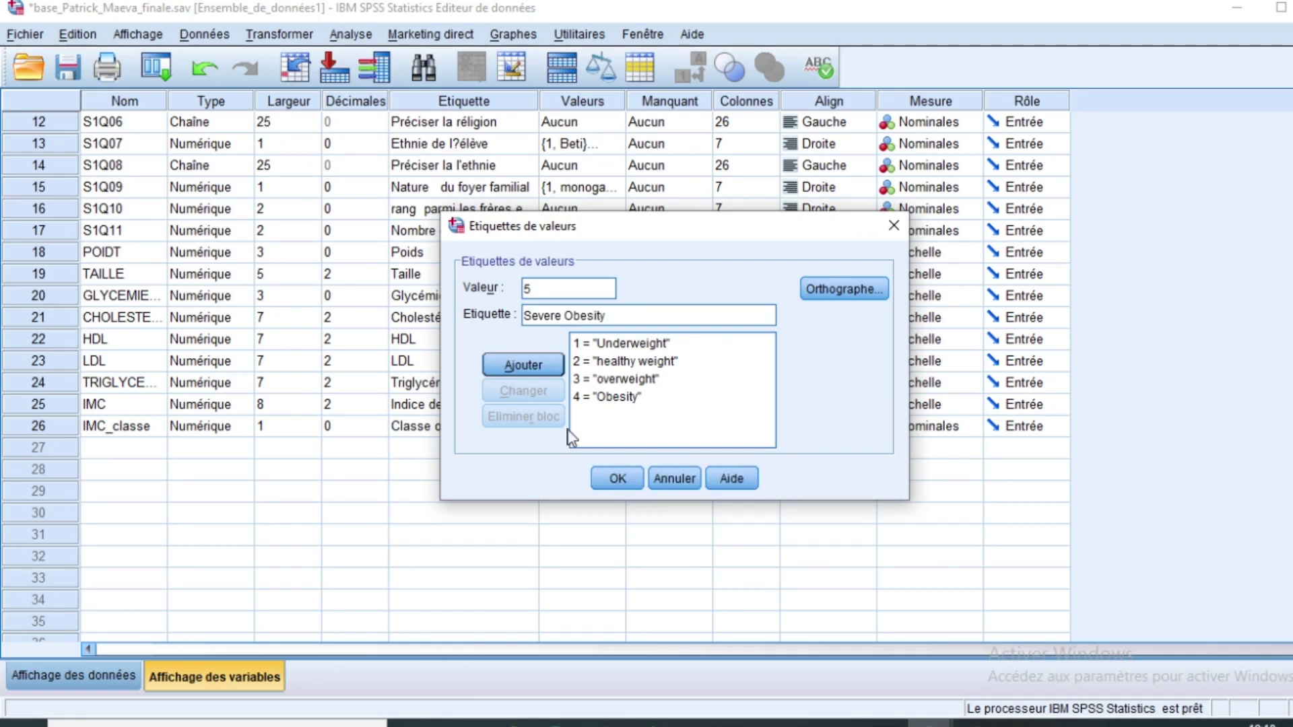
pyautogui.click(516, 365)
# Step: Save the five value labels and reopen the dialog to verify them
pyautogui.click(618, 478)
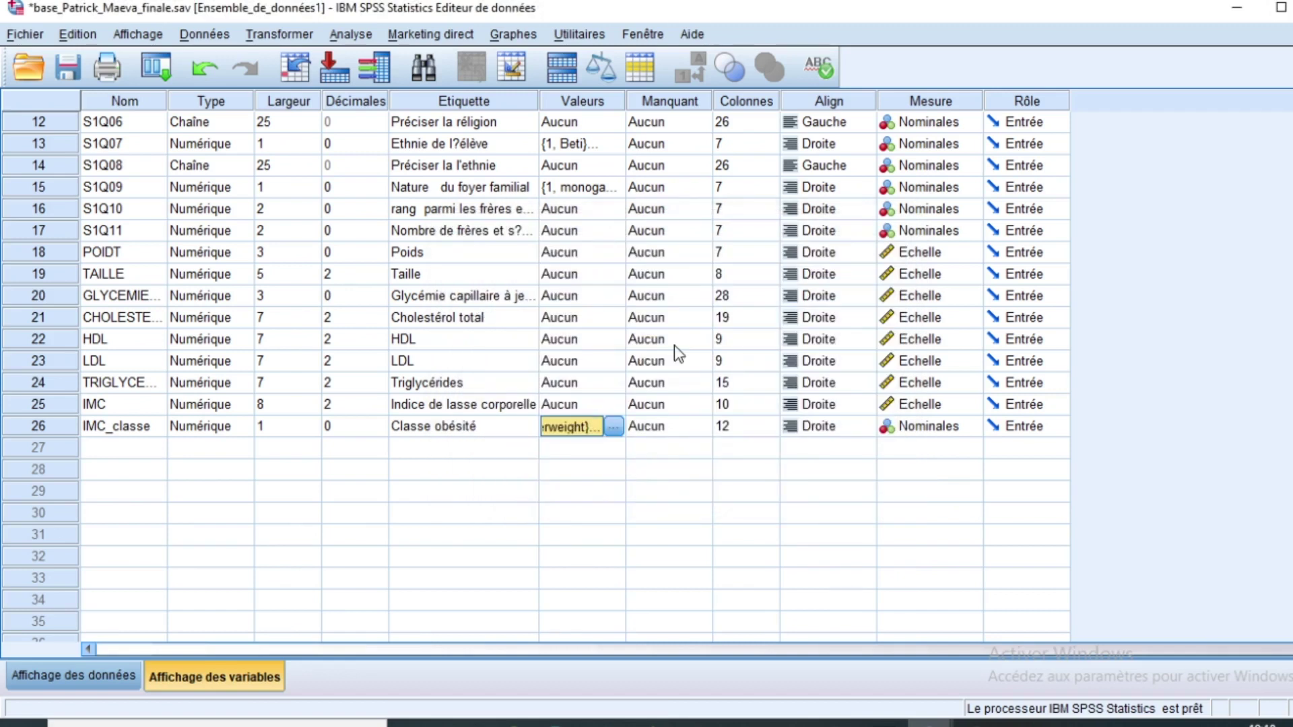
pyautogui.click(614, 427)
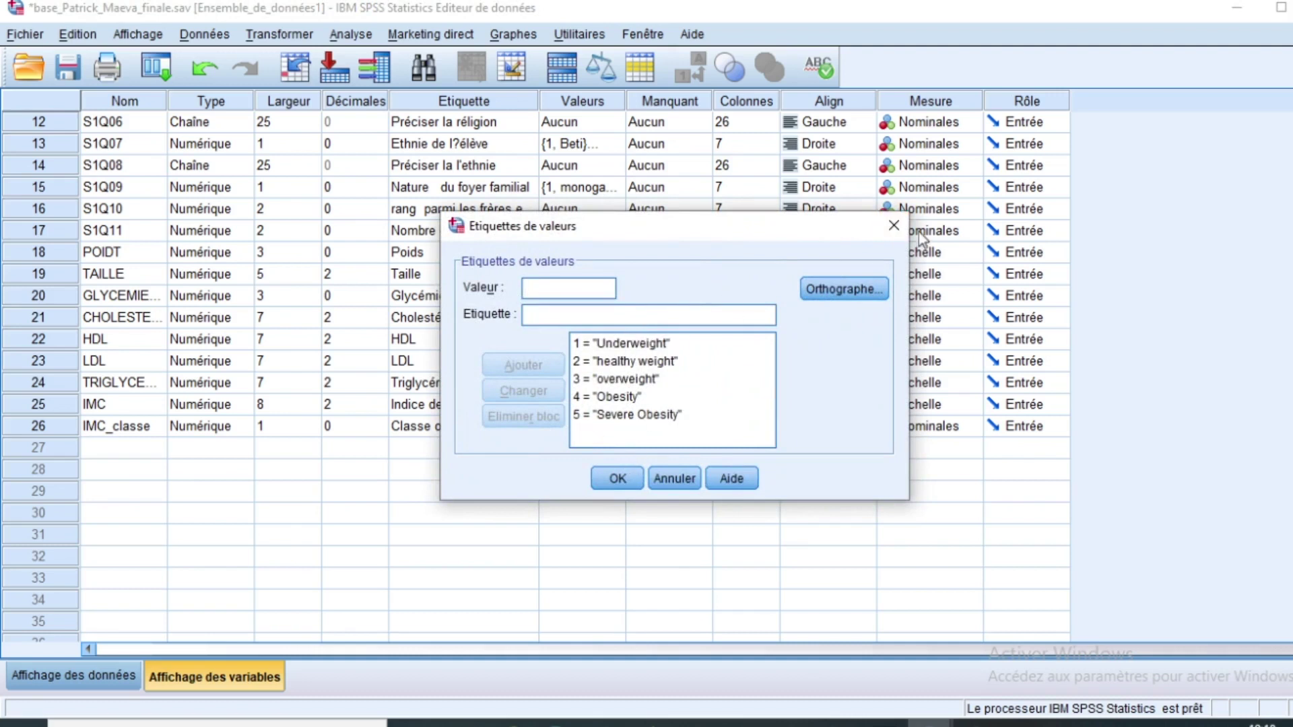
pyautogui.click(892, 224)
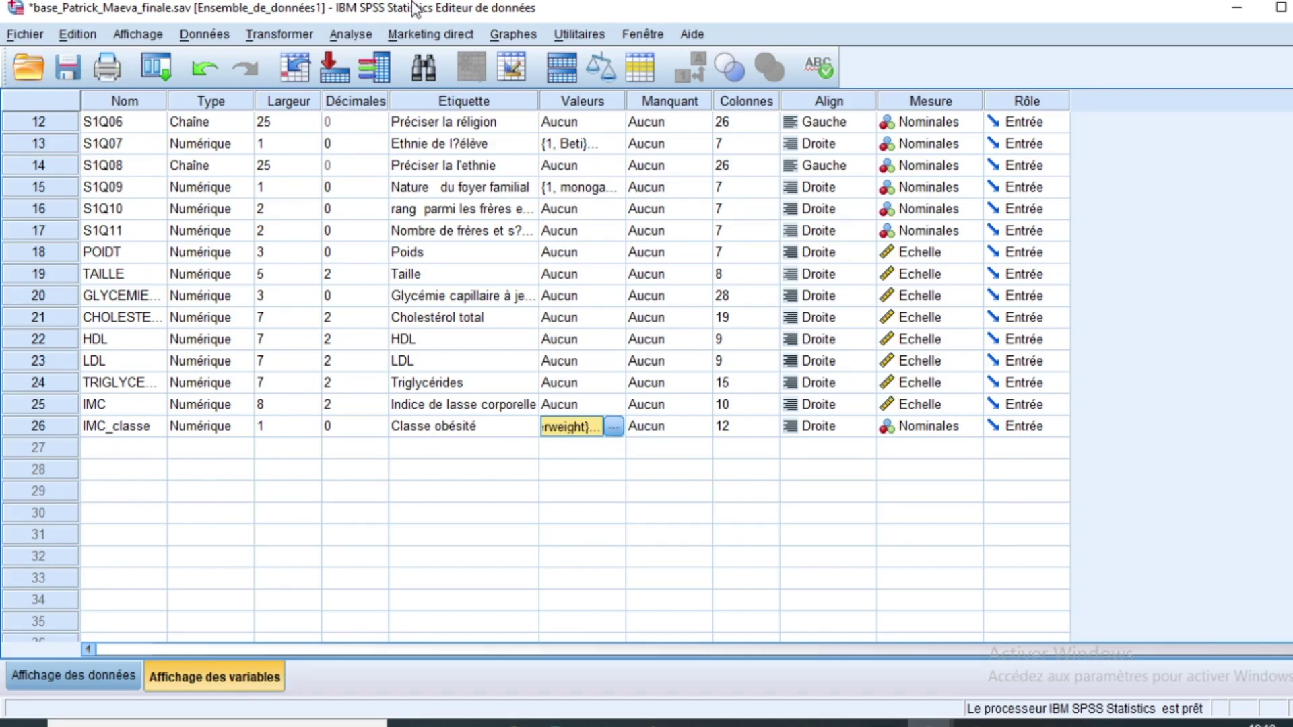
# Step: Put Classe obésité into the Variable(s) list of the Effectifs frequencies dialog
pyautogui.click(369, 39)
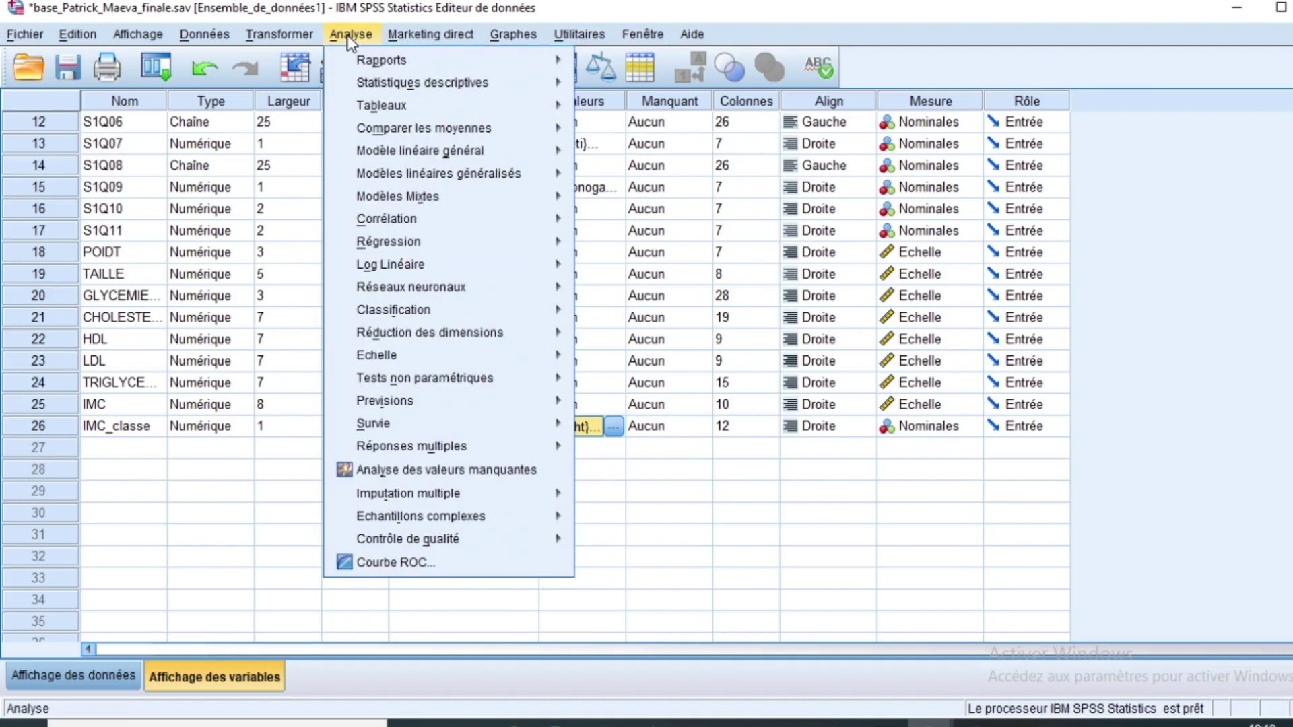
pyautogui.moveTo(386, 84)
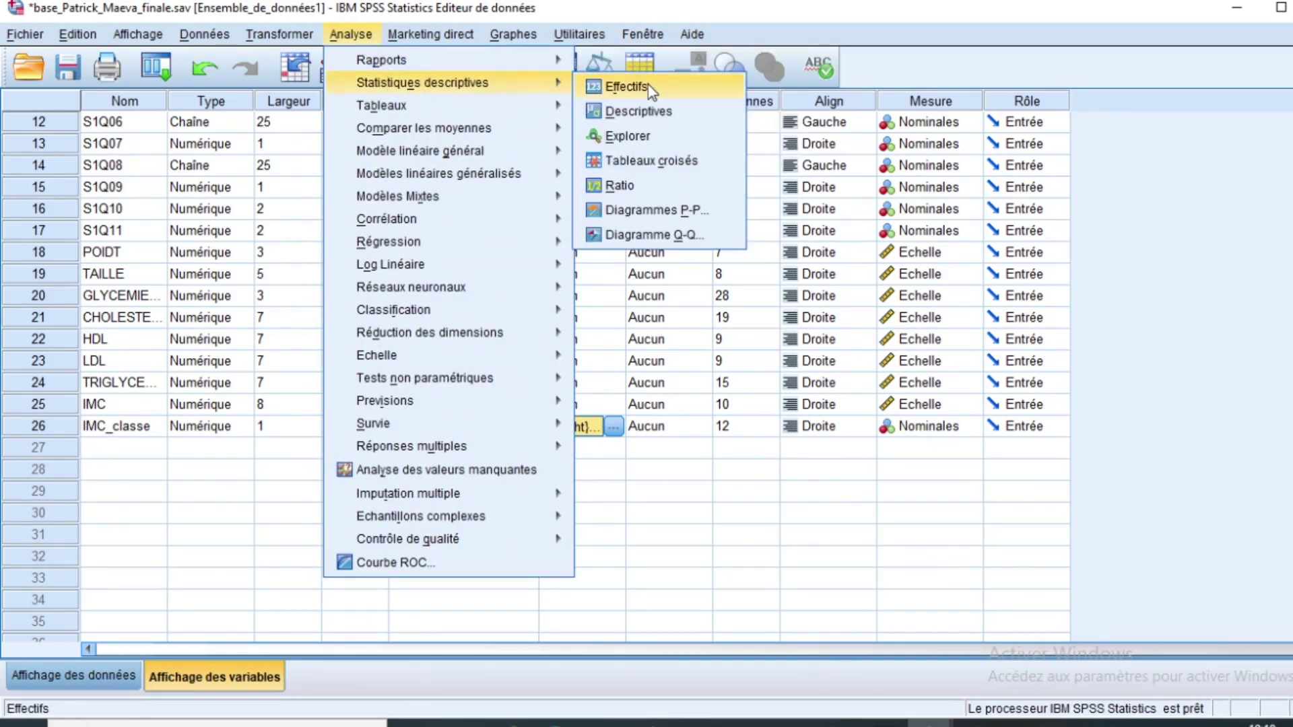
pyautogui.click(626, 86)
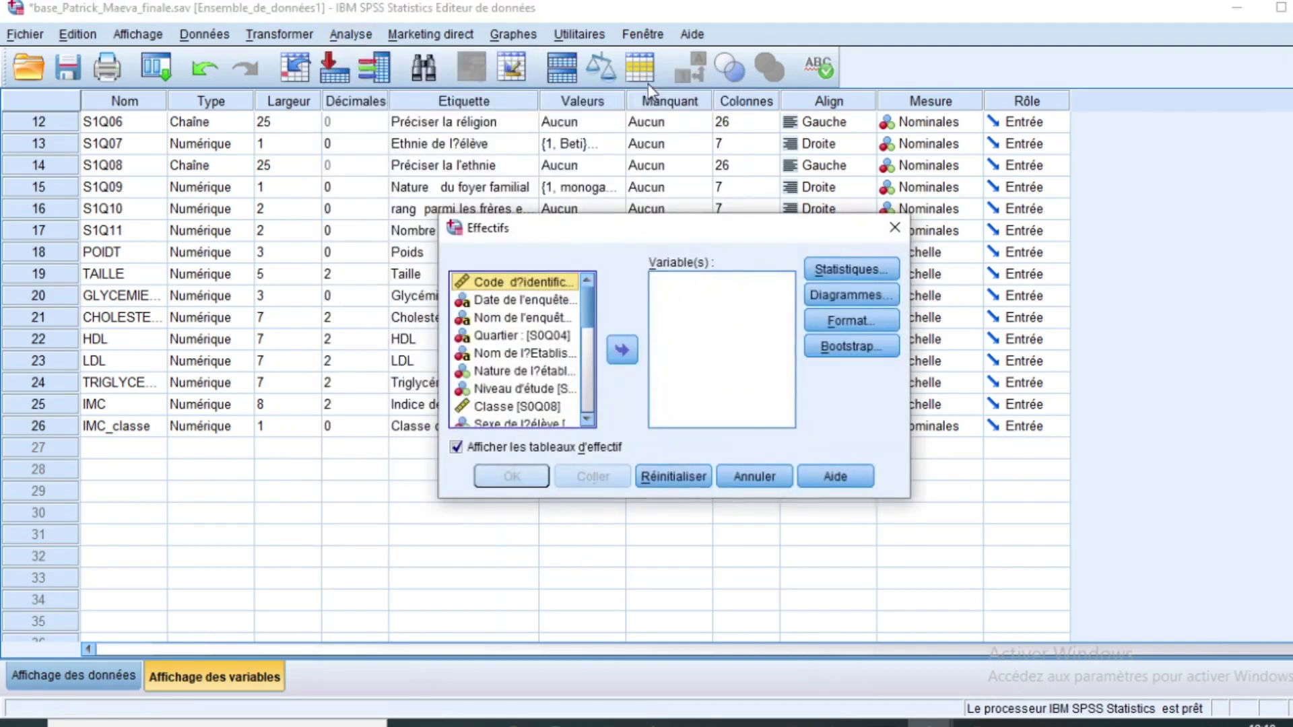
pyautogui.moveTo(584, 304); pyautogui.dragTo(601, 411)
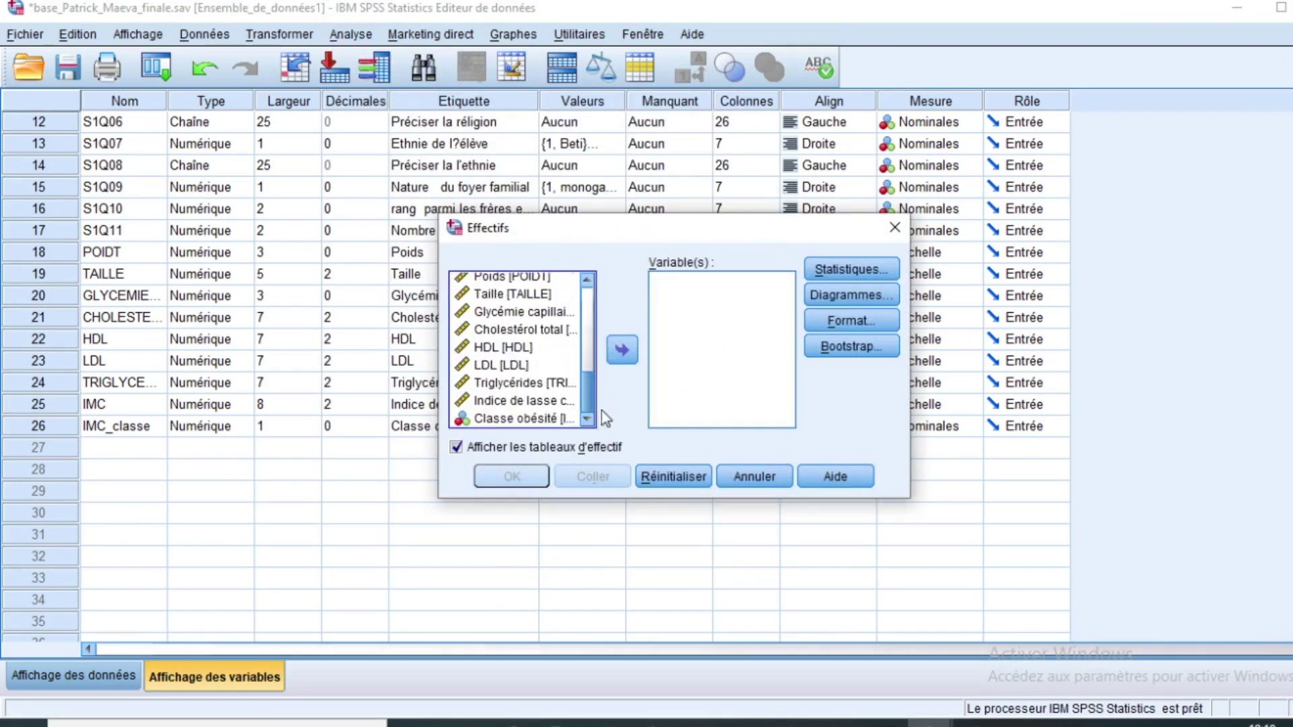
pyautogui.click(506, 419)
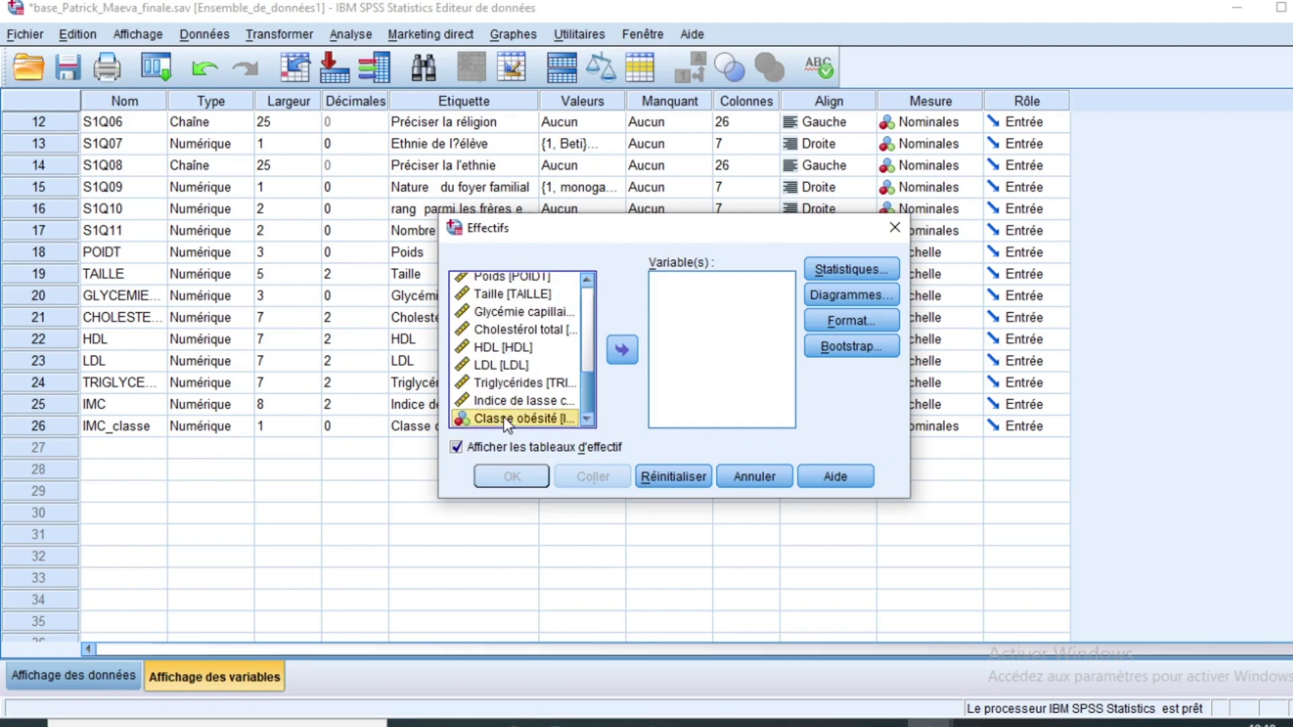
pyautogui.click(622, 351)
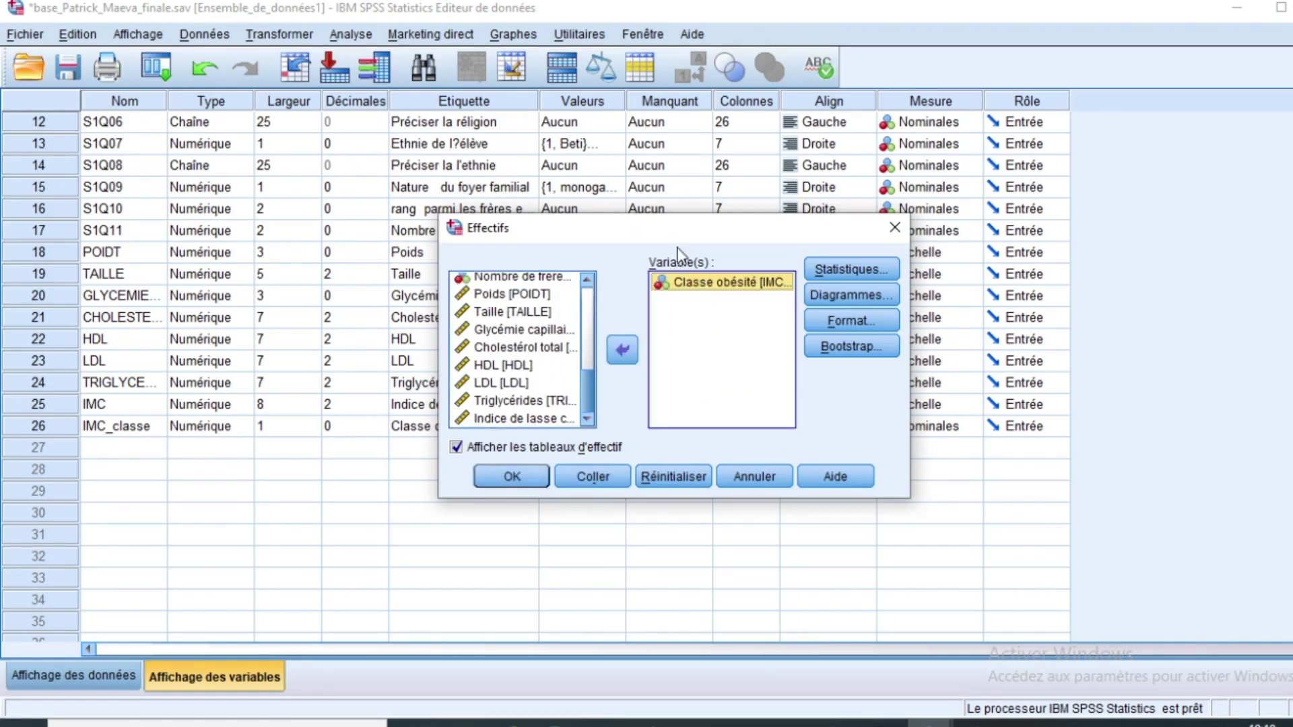
# Step: Run the Classe obésité frequency table (635 Underweight, 1400 healthy weight, 222 missing)
pyautogui.click(522, 478)
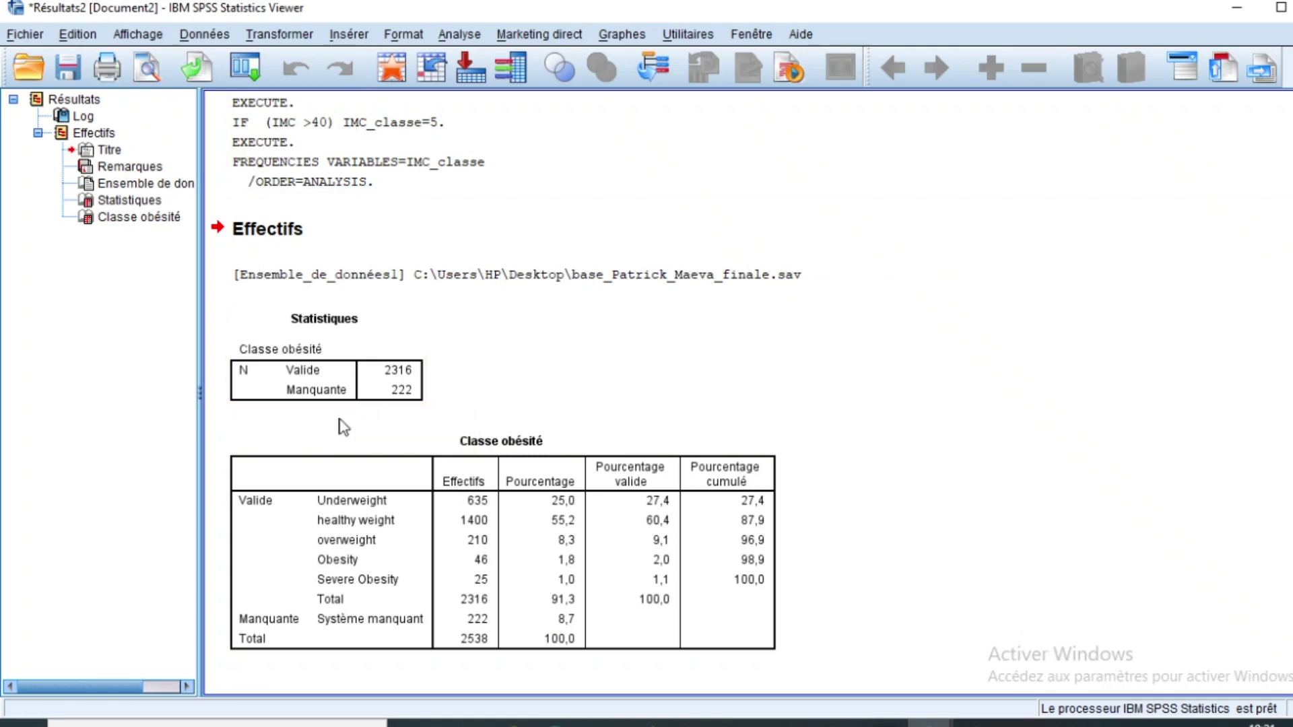
pyautogui.click(457, 35)
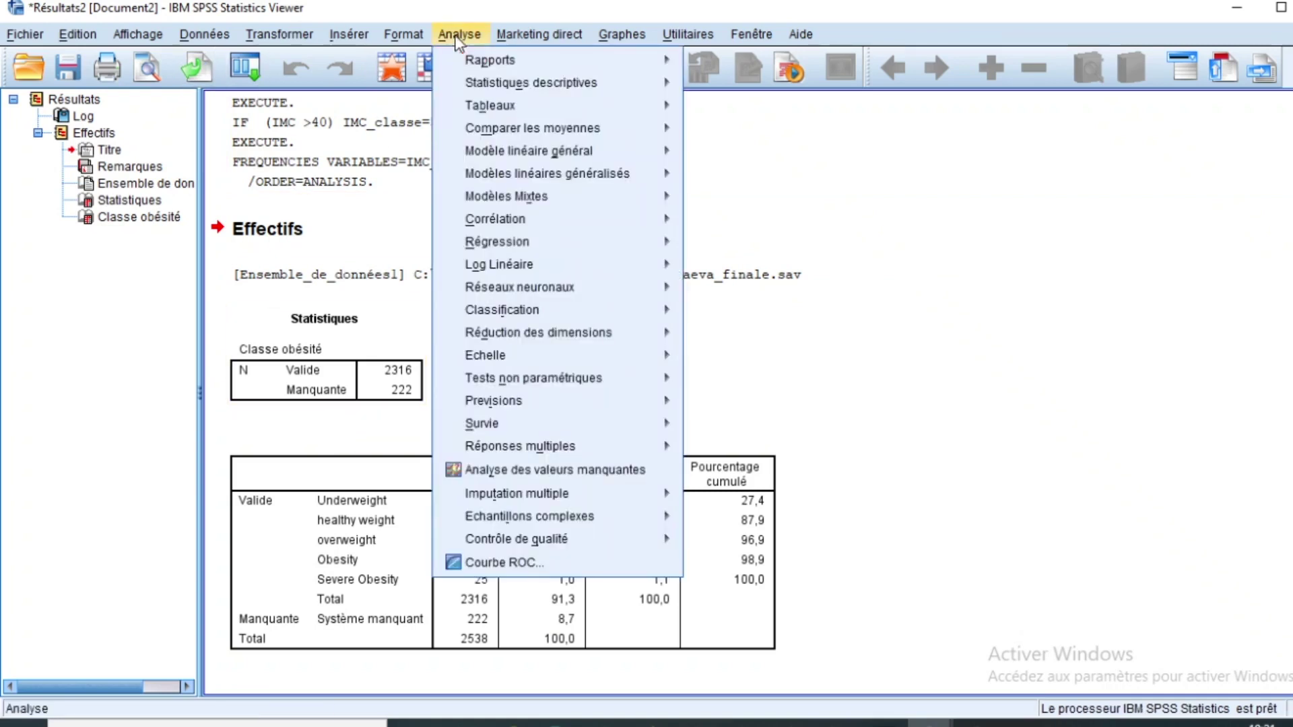
# Step: Return to the data editor's Variable View and review variable definitions through IMC and IMC_classe
pyautogui.moveTo(501, 309)
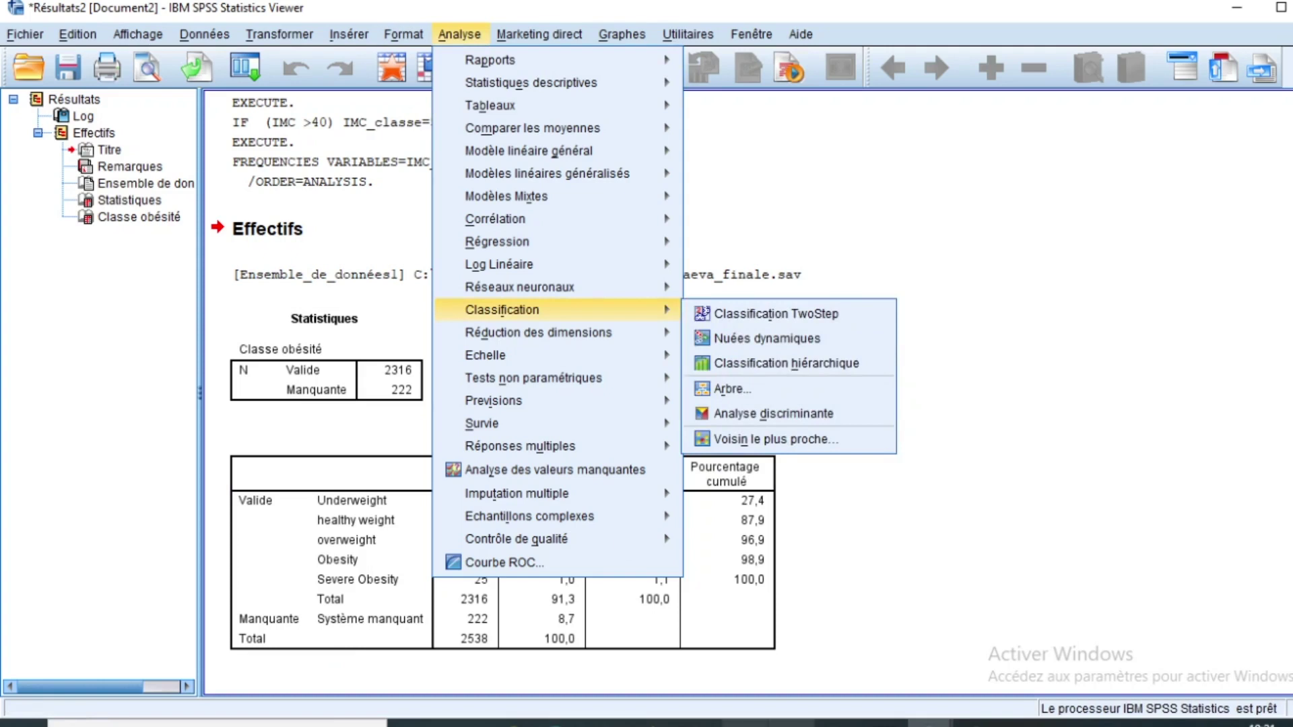
pyautogui.moveTo(930, 724)
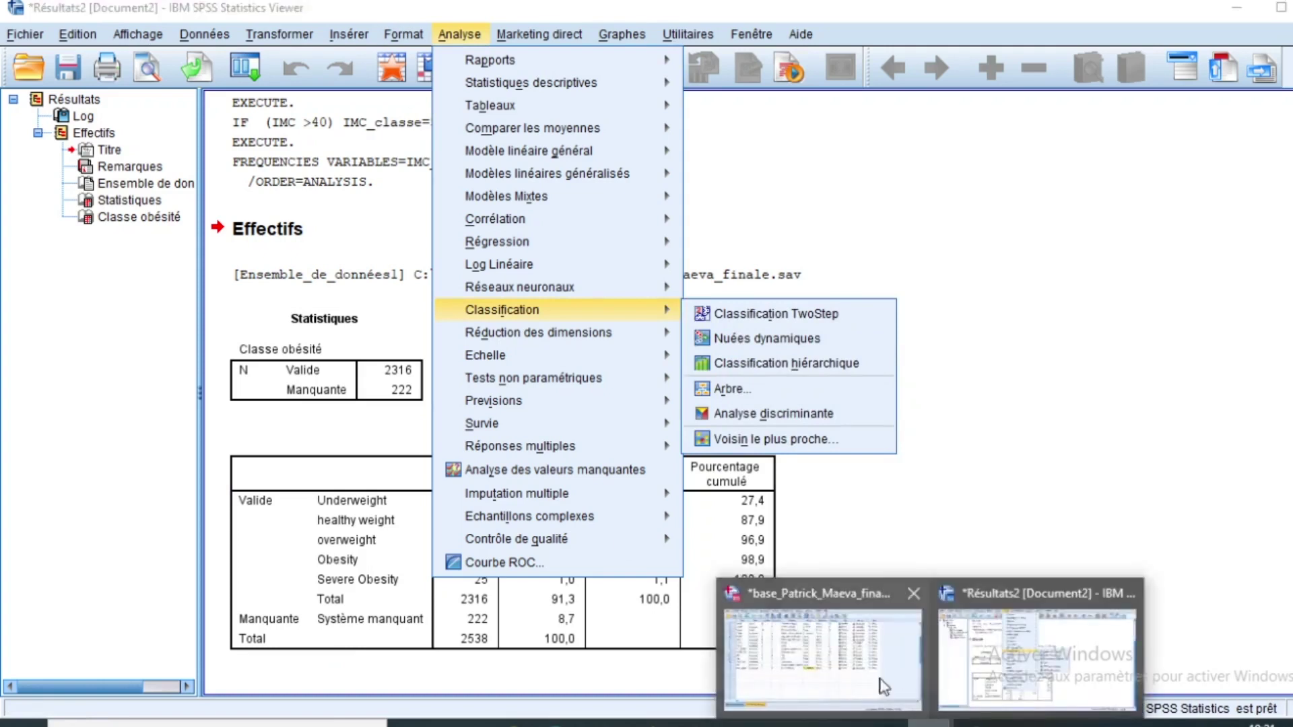
pyautogui.click(865, 672)
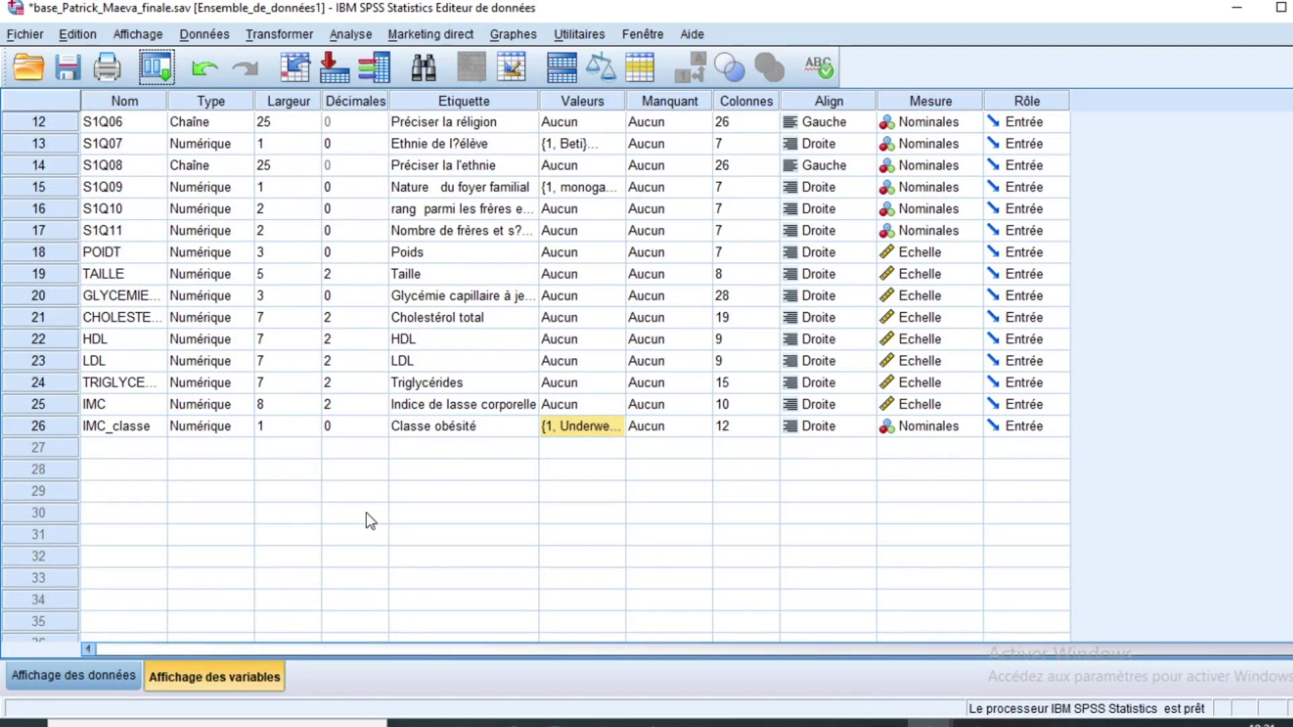
pyautogui.click(444, 406)
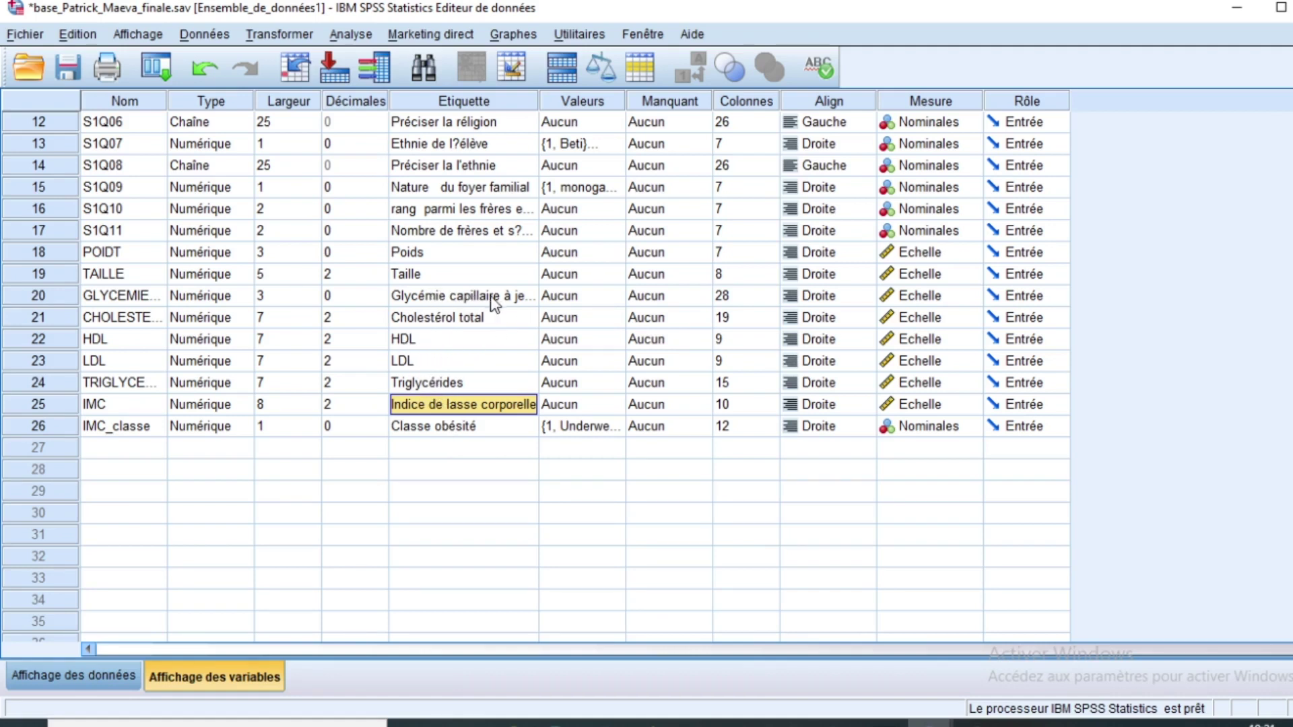
pyautogui.scroll(1, 509, 325)
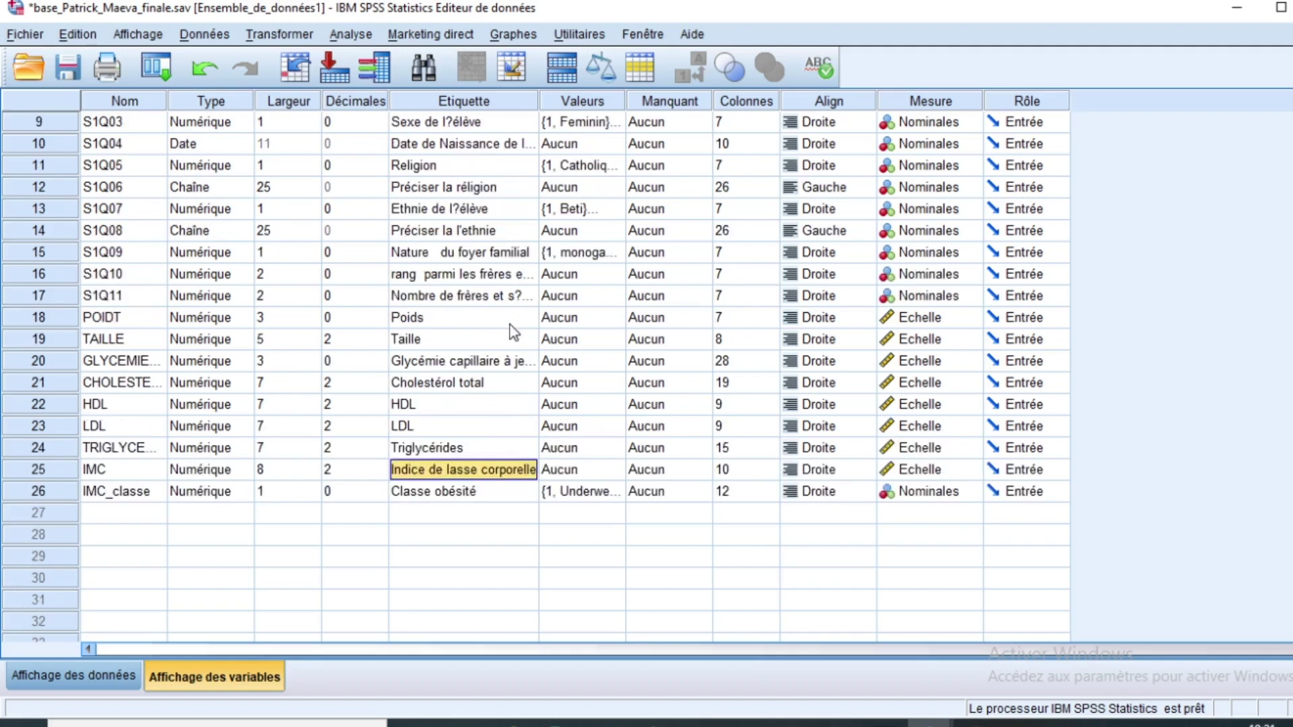
pyautogui.scroll(2, 514, 332)
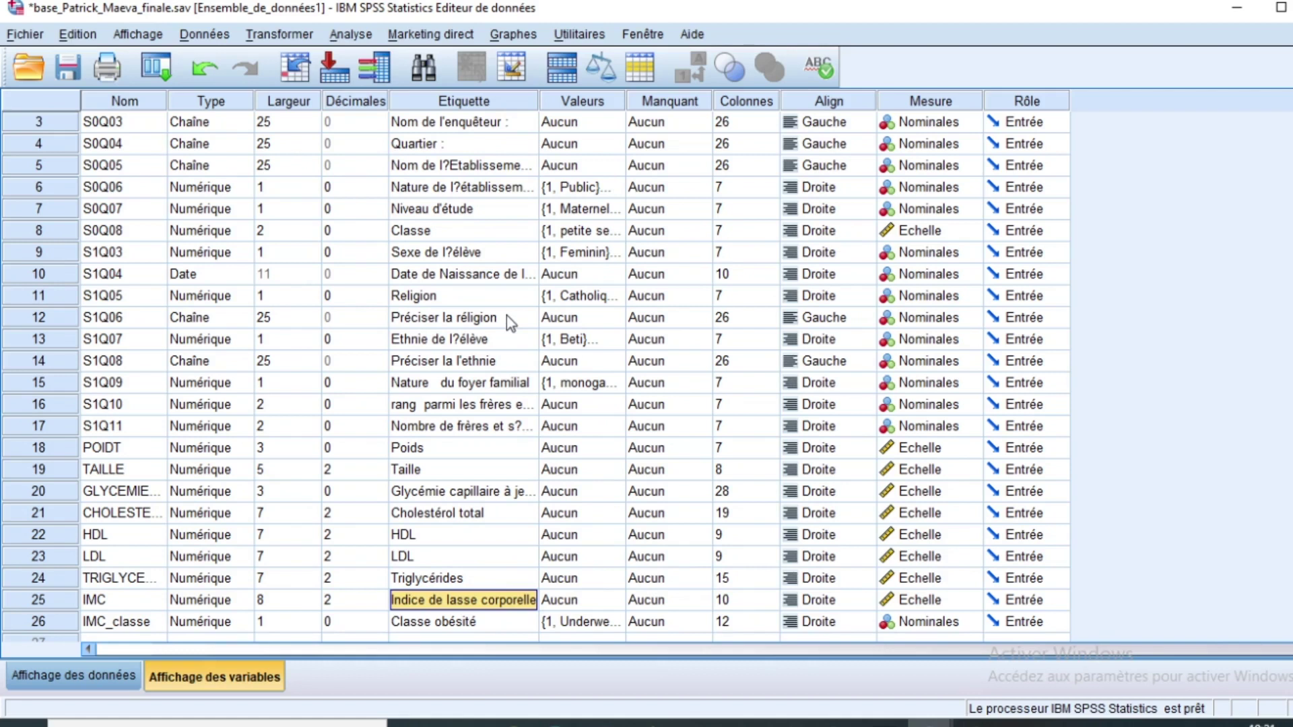
pyautogui.scroll(1, 507, 319)
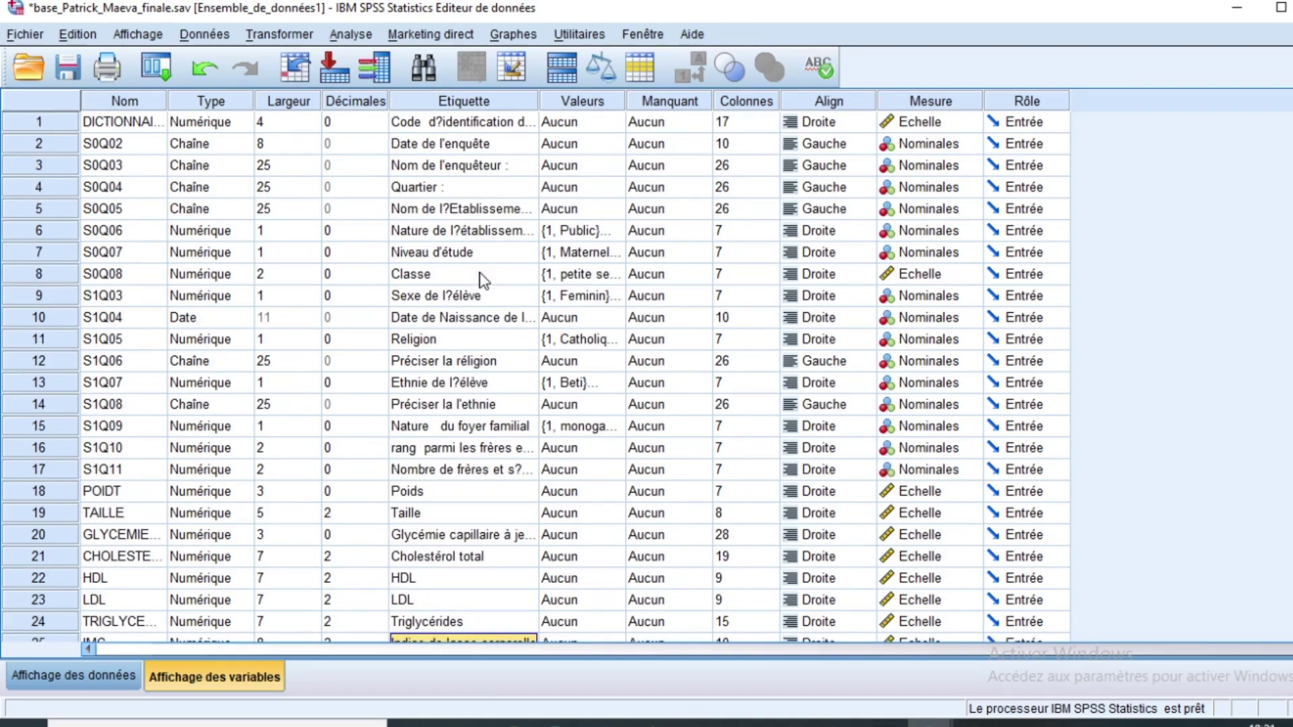
pyautogui.scroll(-9, 482, 280)
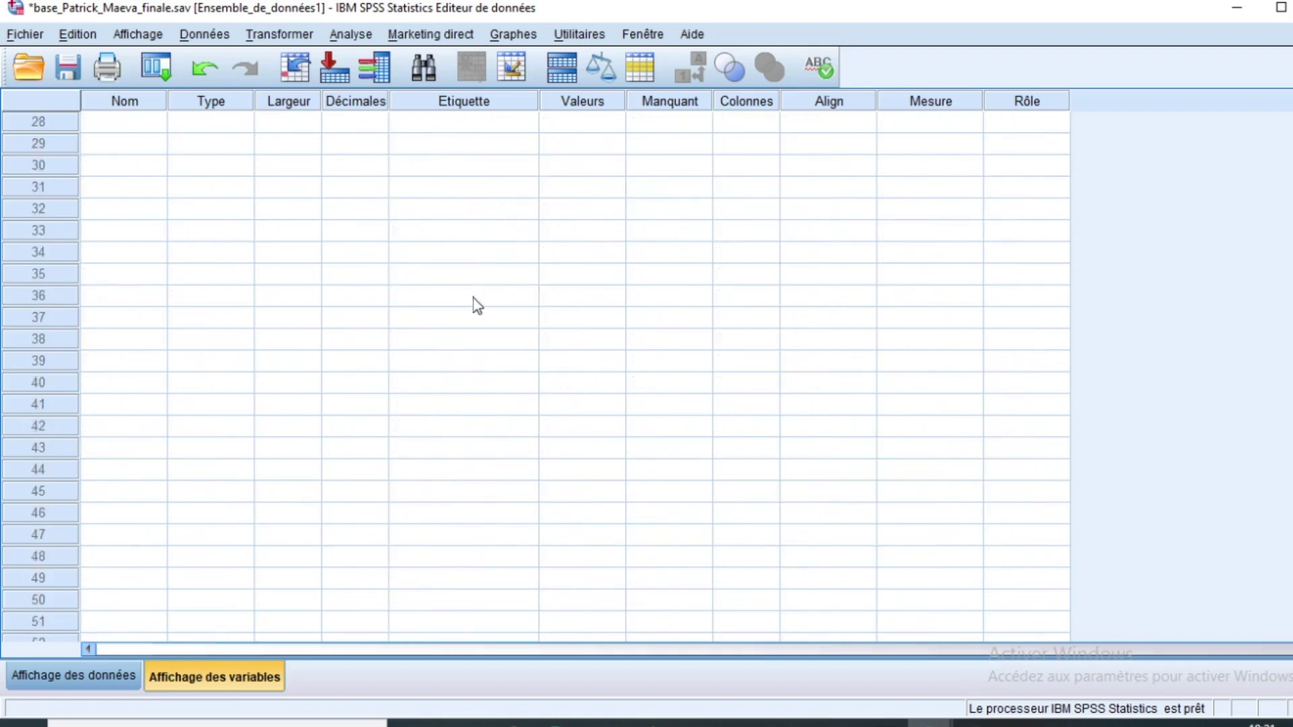
pyautogui.scroll(8, 474, 298)
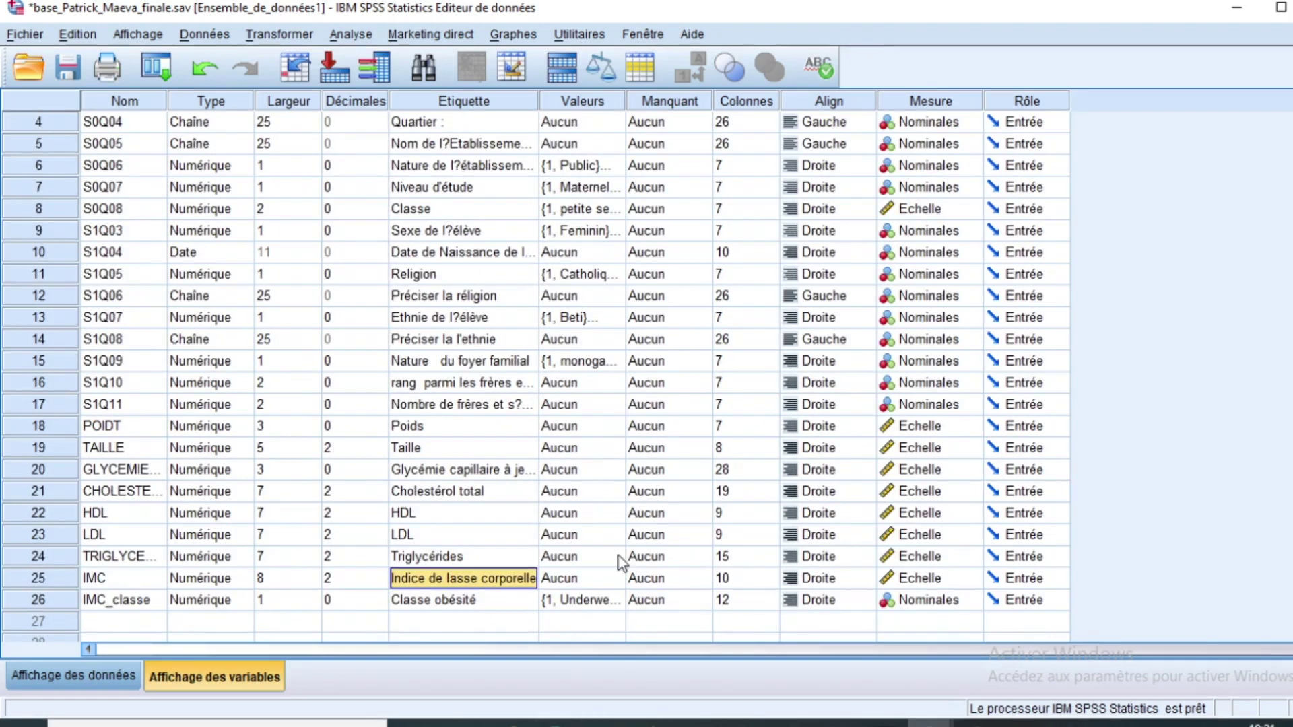
pyautogui.scroll(-1, 534, 559)
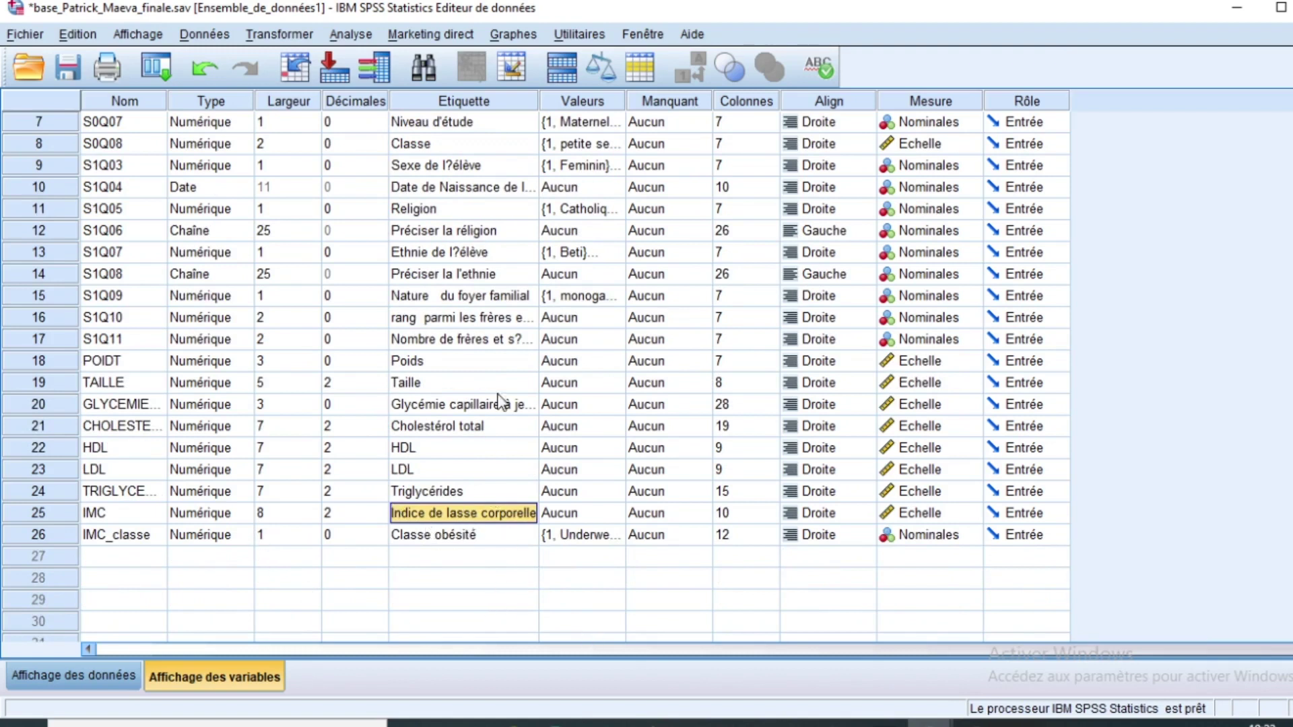
# Step: Run a linear regression of IMC on Glycémie, Cholestérol total and HDL
pyautogui.click(358, 32)
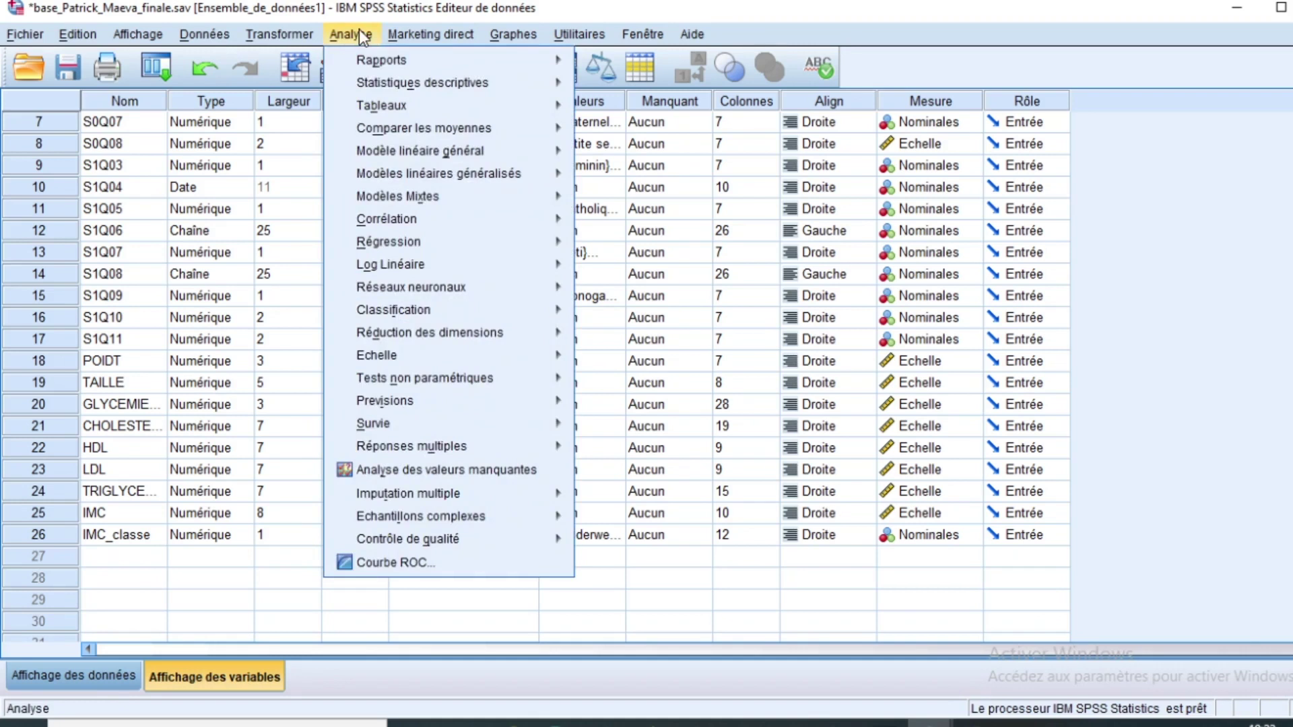
pyautogui.moveTo(403, 251)
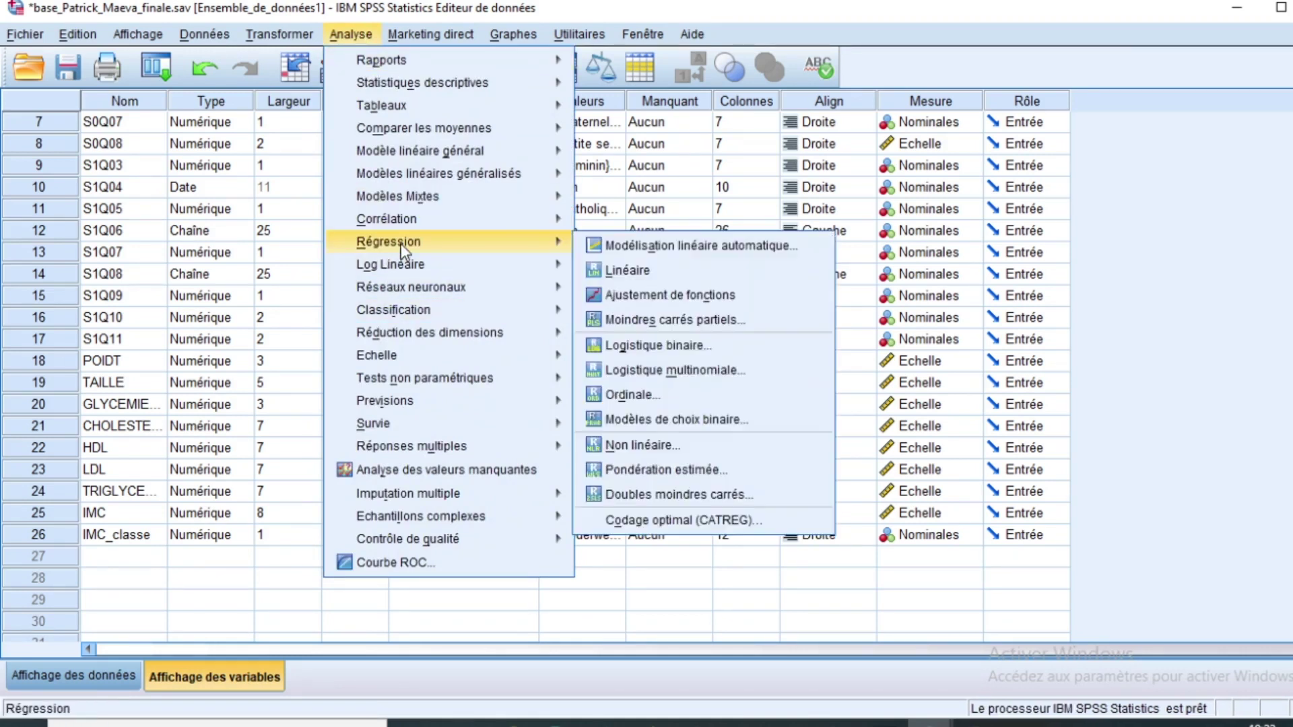
pyautogui.click(635, 269)
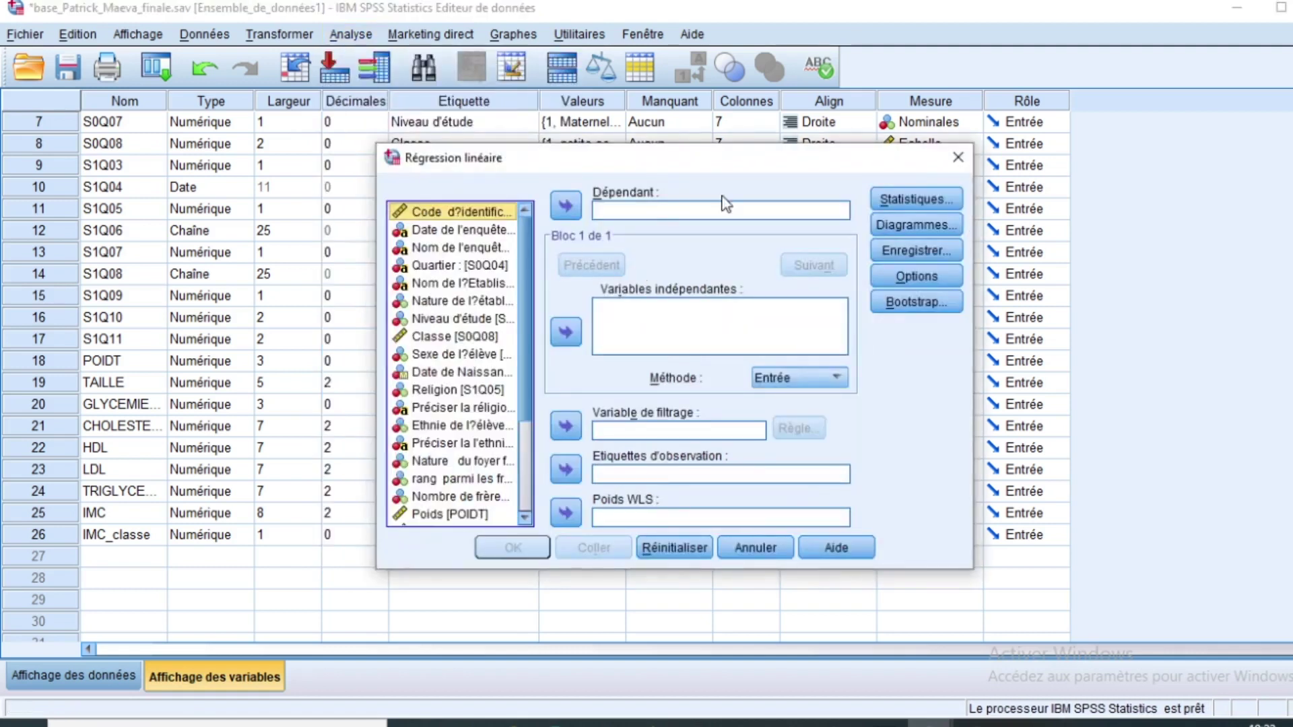
pyautogui.scroll(-3, 520, 370)
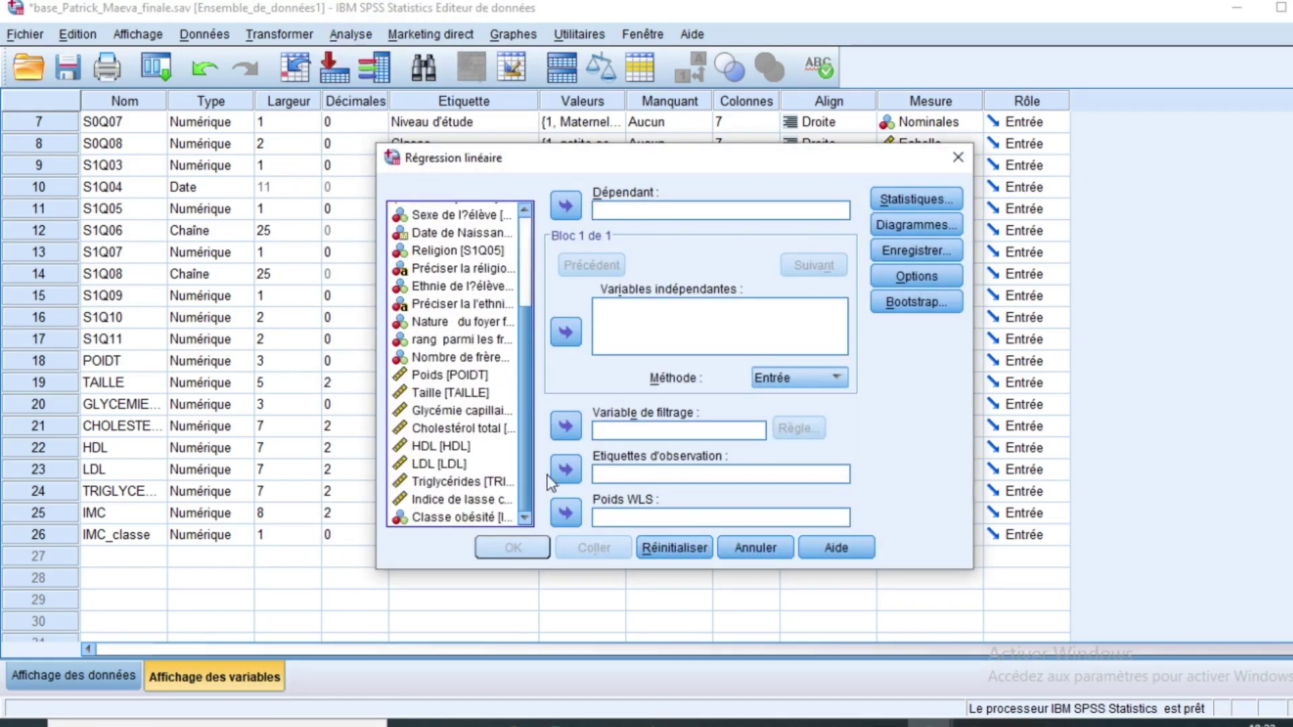
pyautogui.click(436, 502)
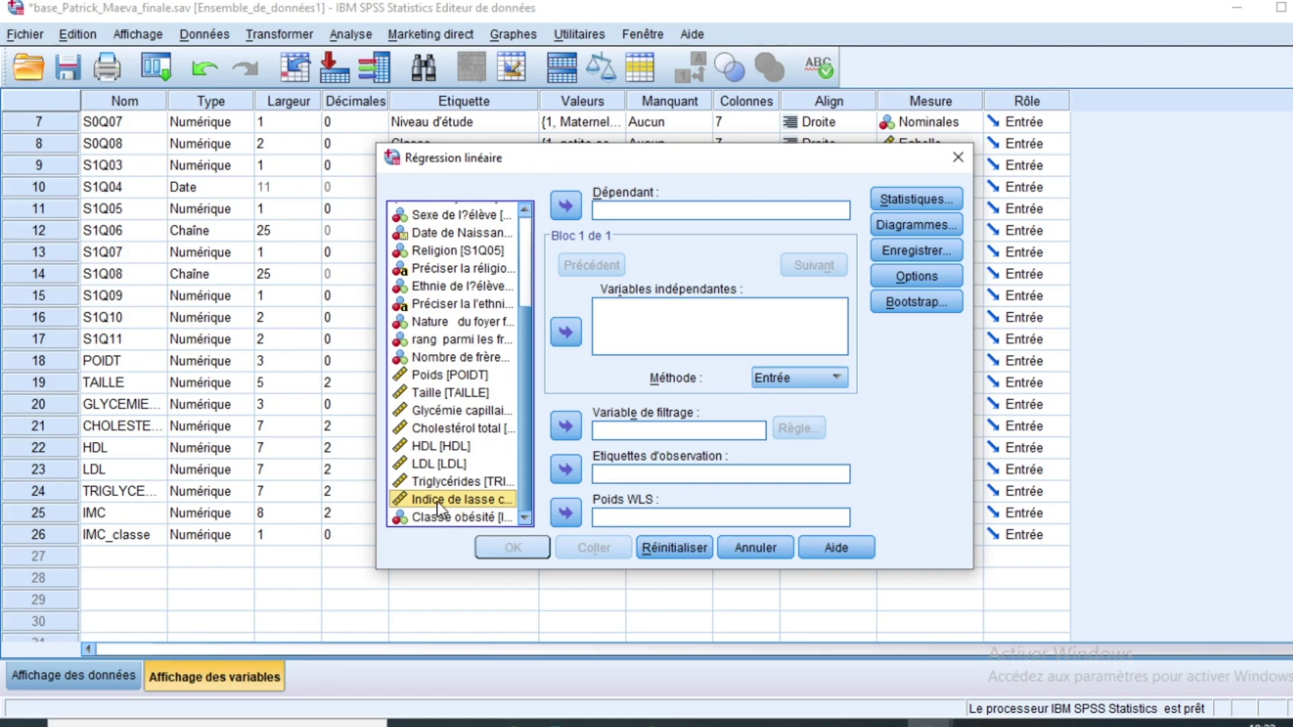
pyautogui.click(566, 207)
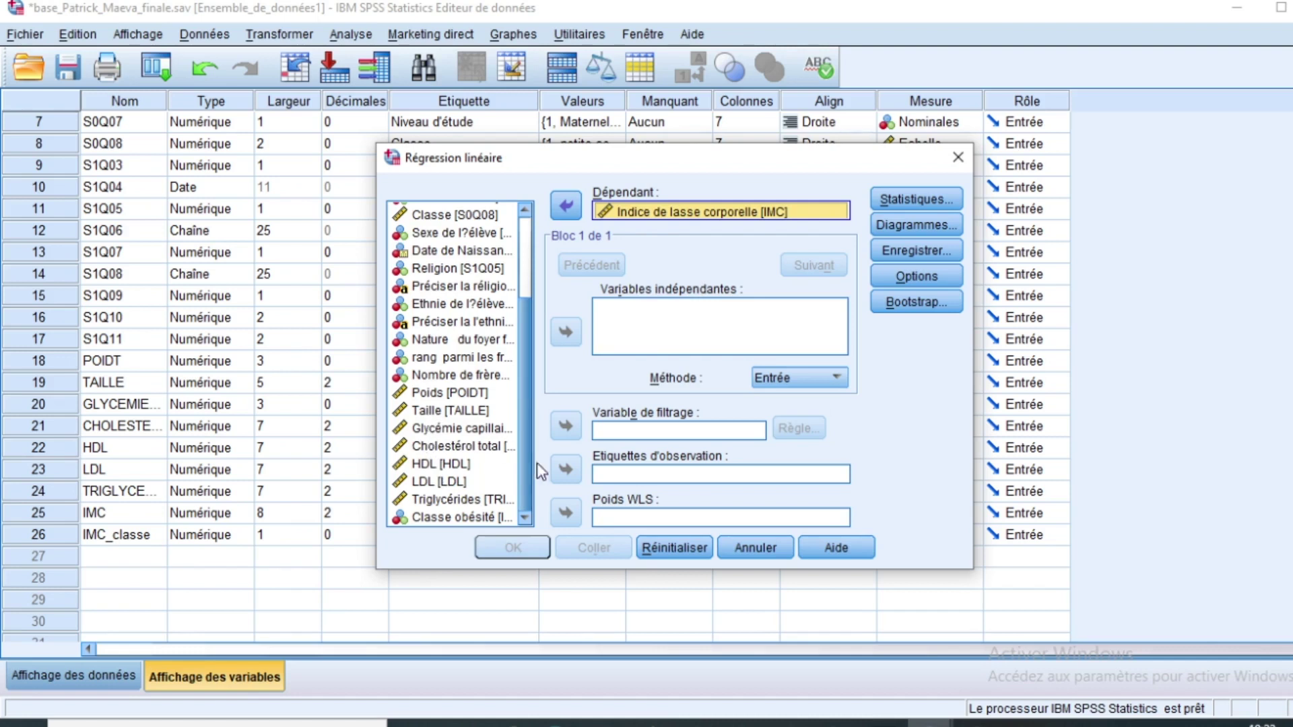
pyautogui.click(442, 428)
pyautogui.click(565, 333)
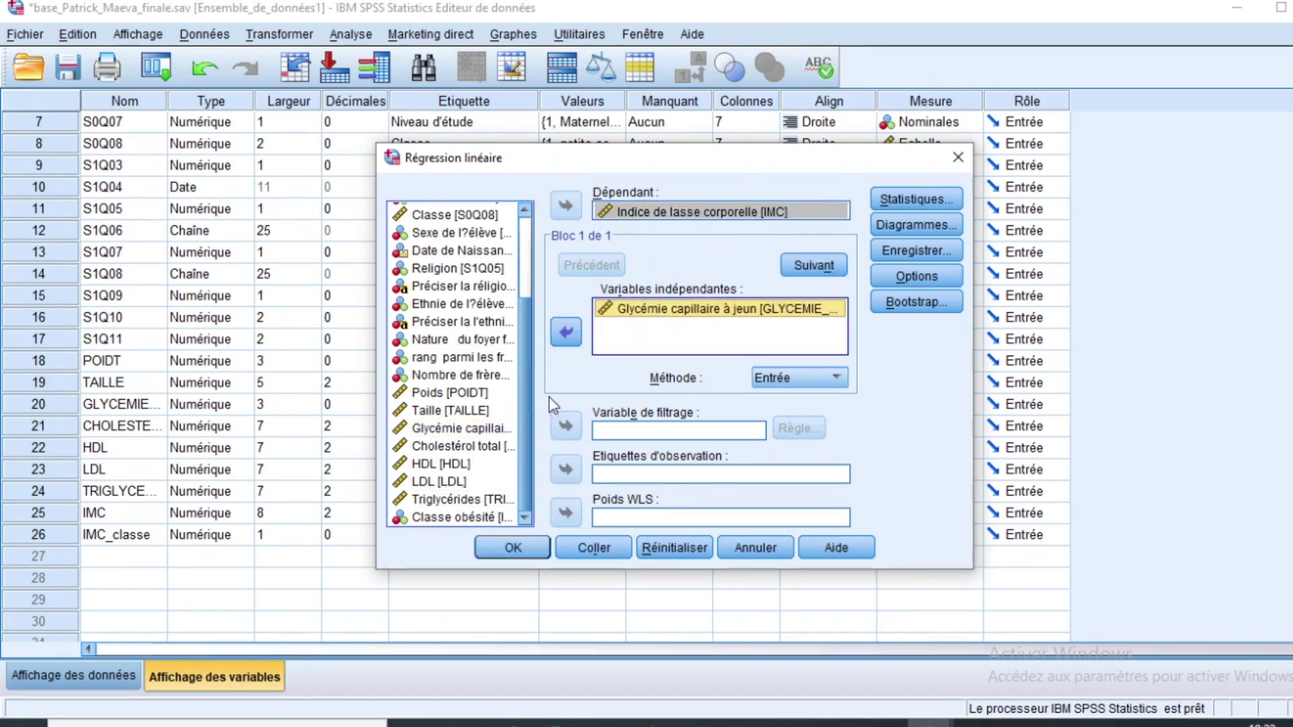
pyautogui.click(566, 333)
pyautogui.click(565, 333)
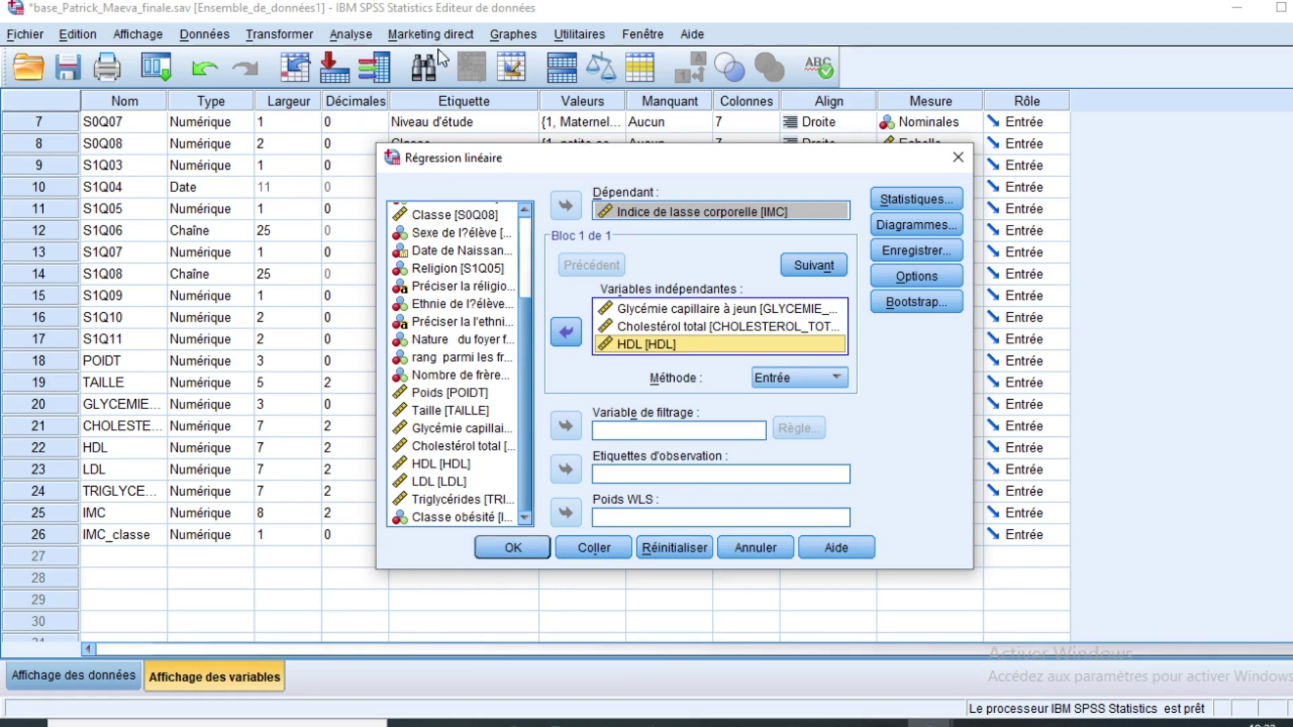
pyautogui.click(519, 553)
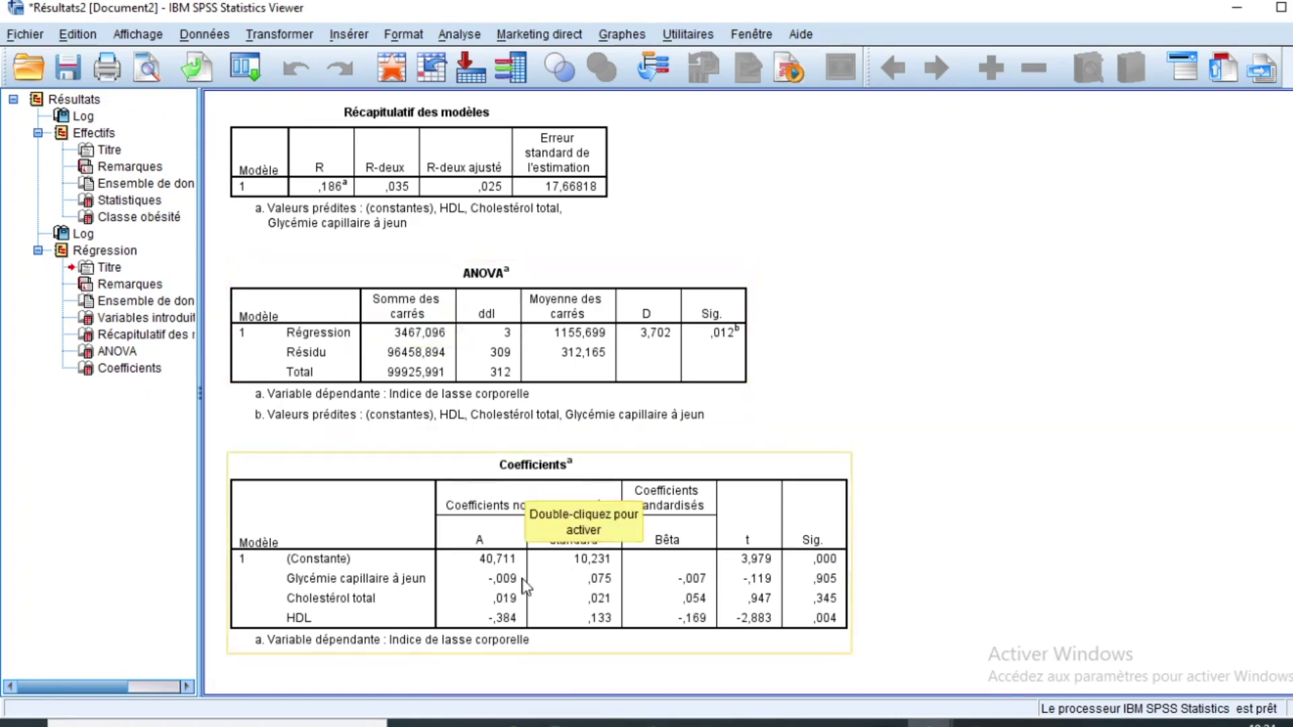
# Step: Scroll the output up to the Régression heading and its model summary, ANOVA and coefficients
pyautogui.scroll(10, 474, 119)
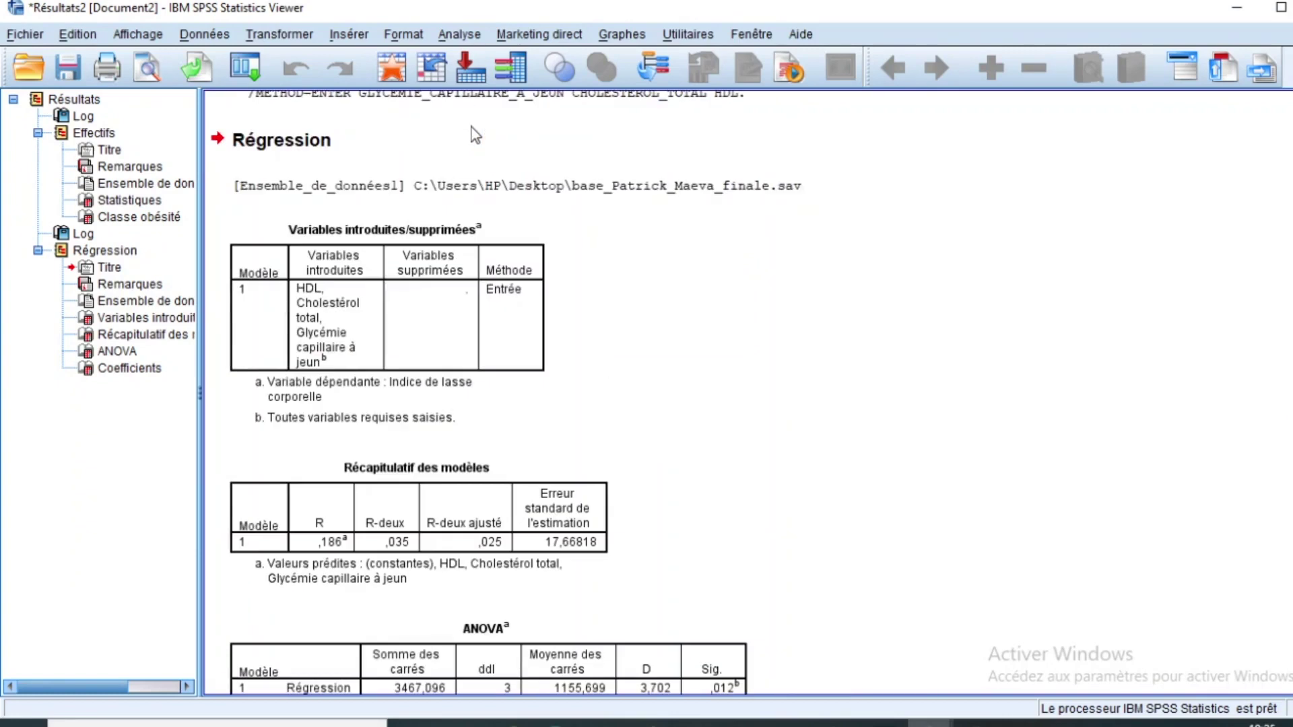
# Step: Open the Analyse menu and browse its submenus
pyautogui.click(459, 35)
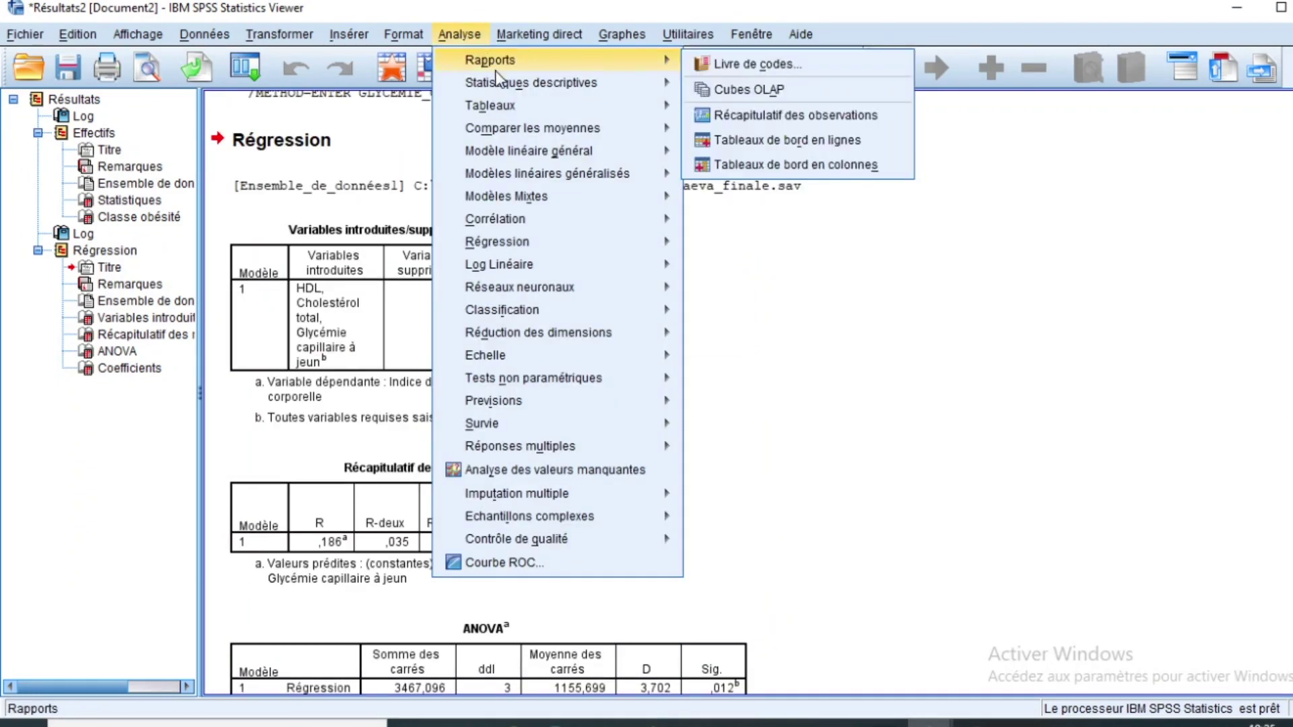
pyautogui.moveTo(507, 113)
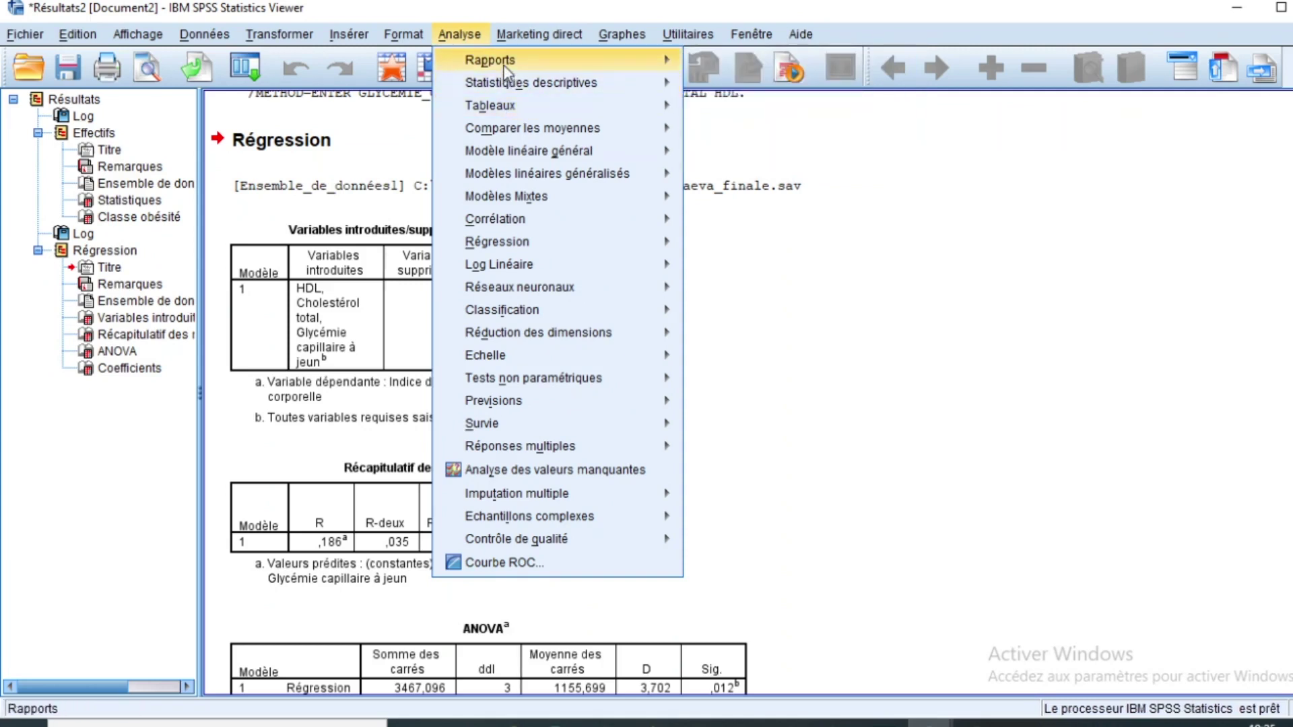
pyautogui.moveTo(507, 64)
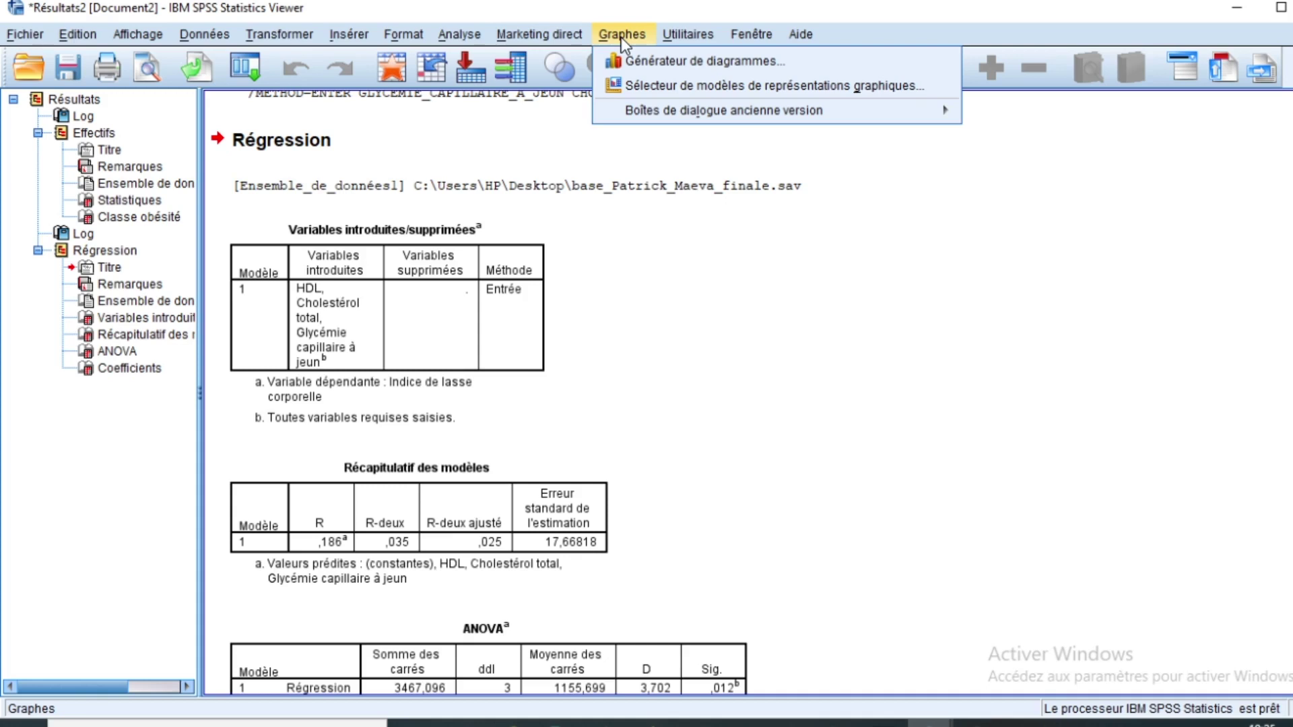
# Step: Create a legacy pie chart of case counts with slices defined by Sexe de l'élève
pyautogui.moveTo(680, 115)
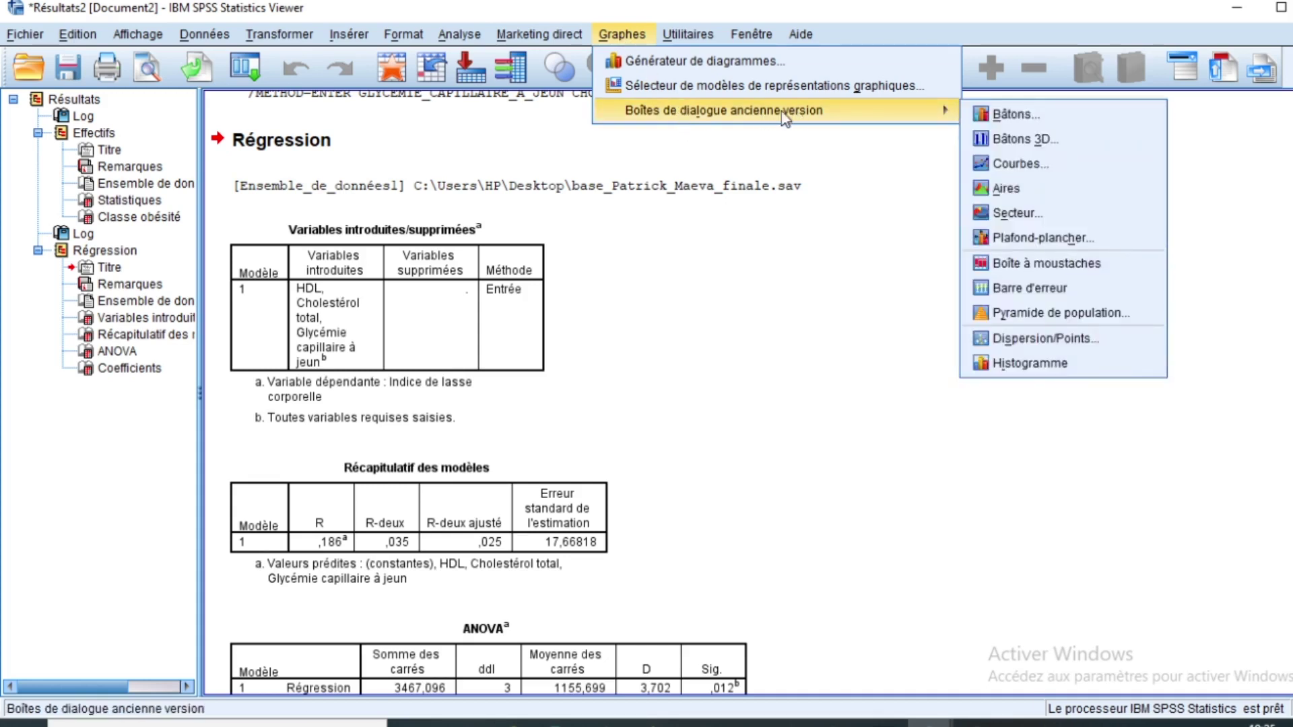
pyautogui.click(1022, 222)
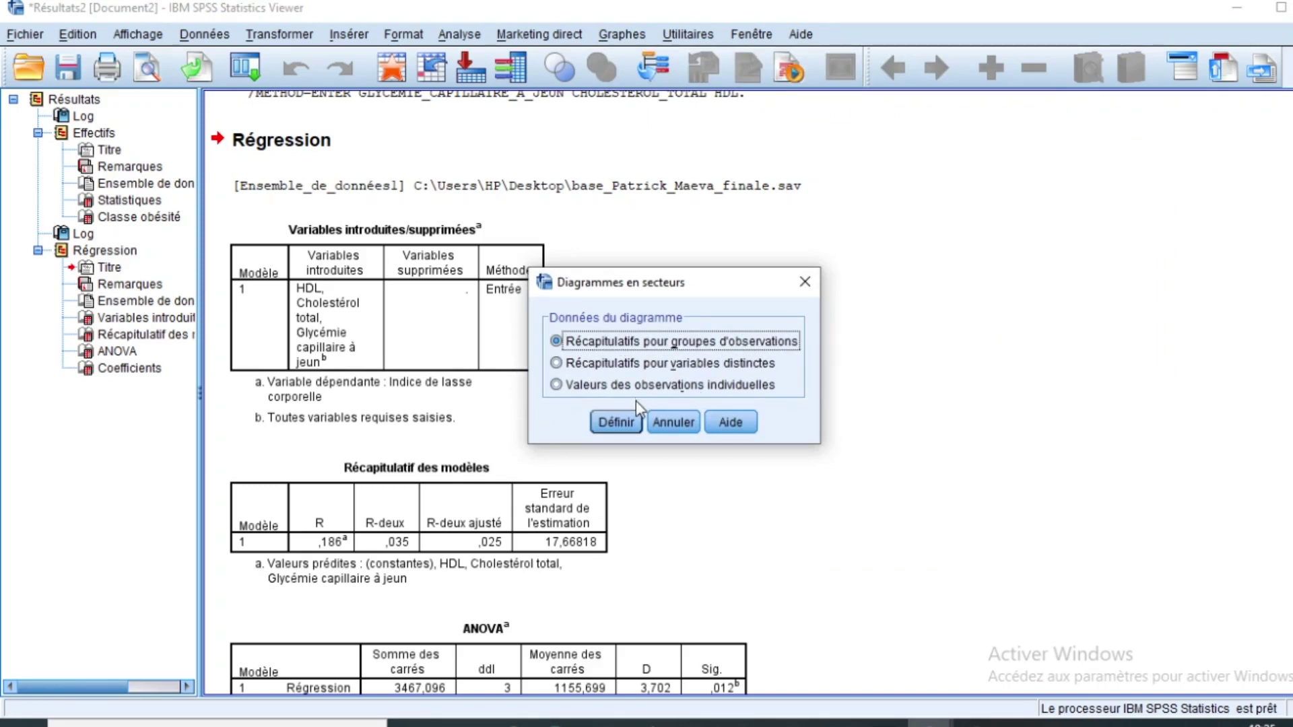
pyautogui.click(616, 422)
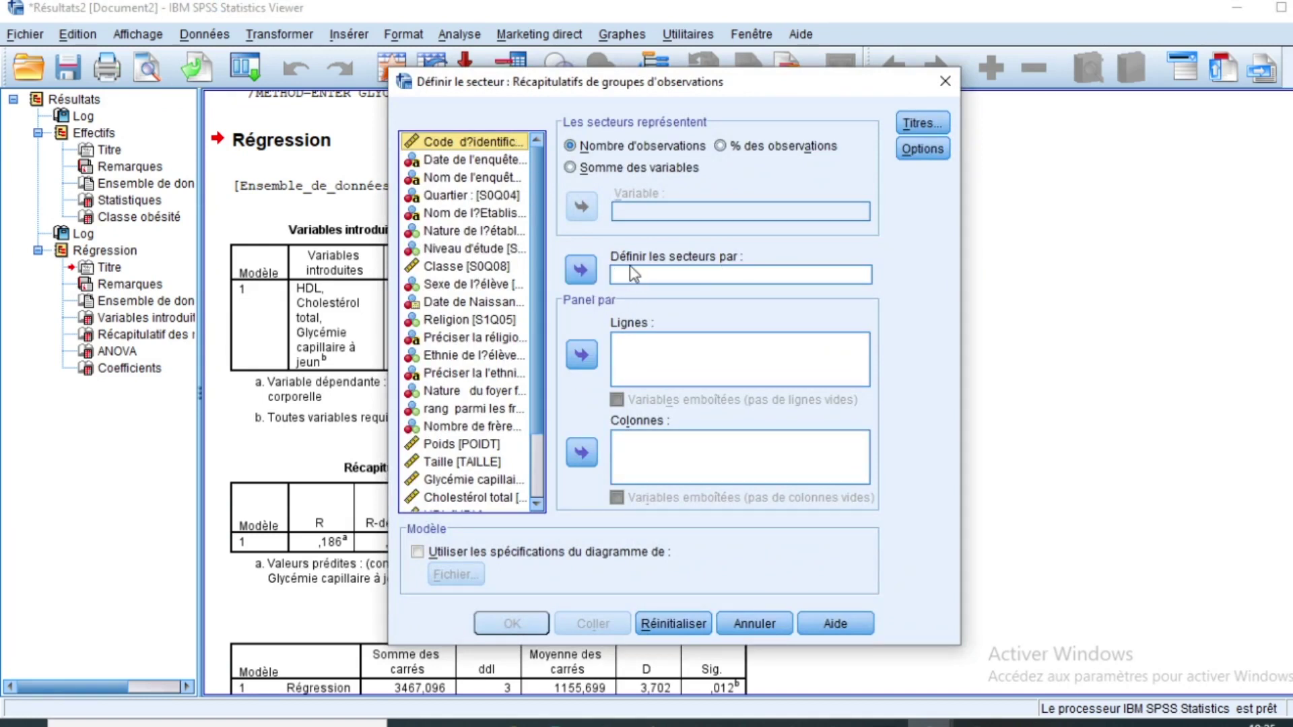
pyautogui.click(458, 283)
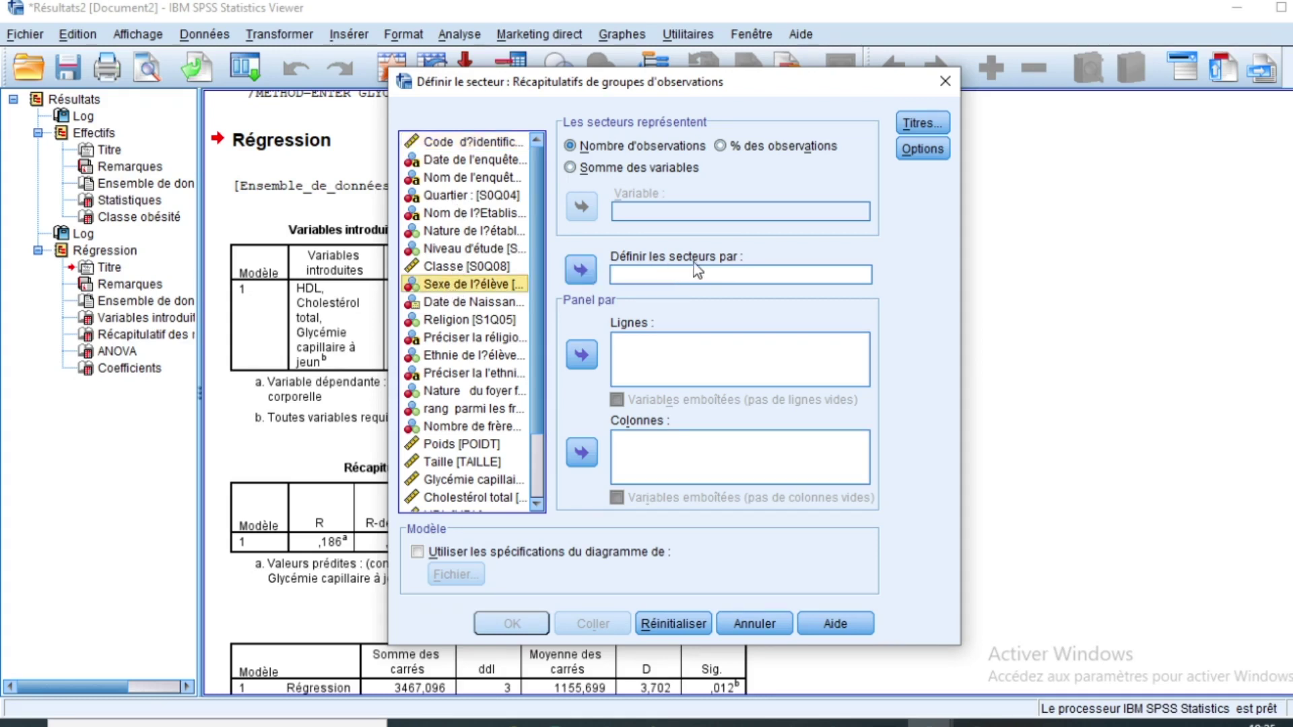
pyautogui.click(583, 275)
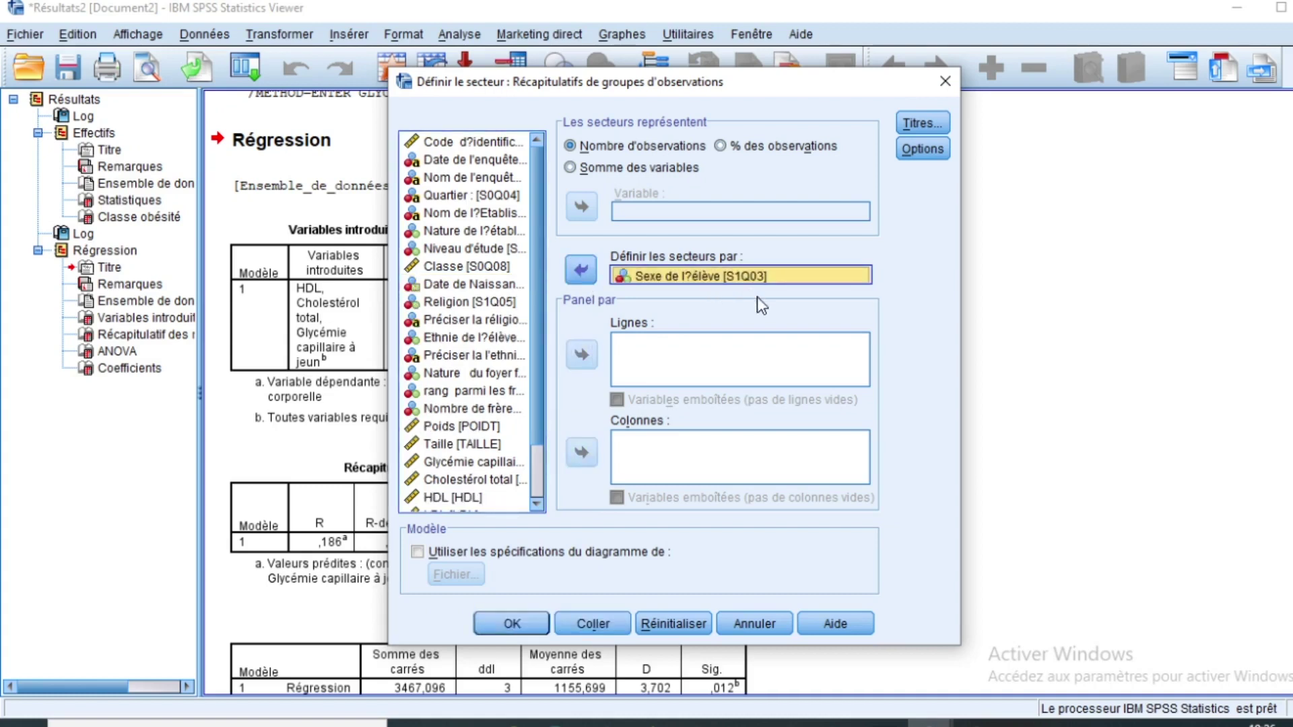
pyautogui.click(509, 621)
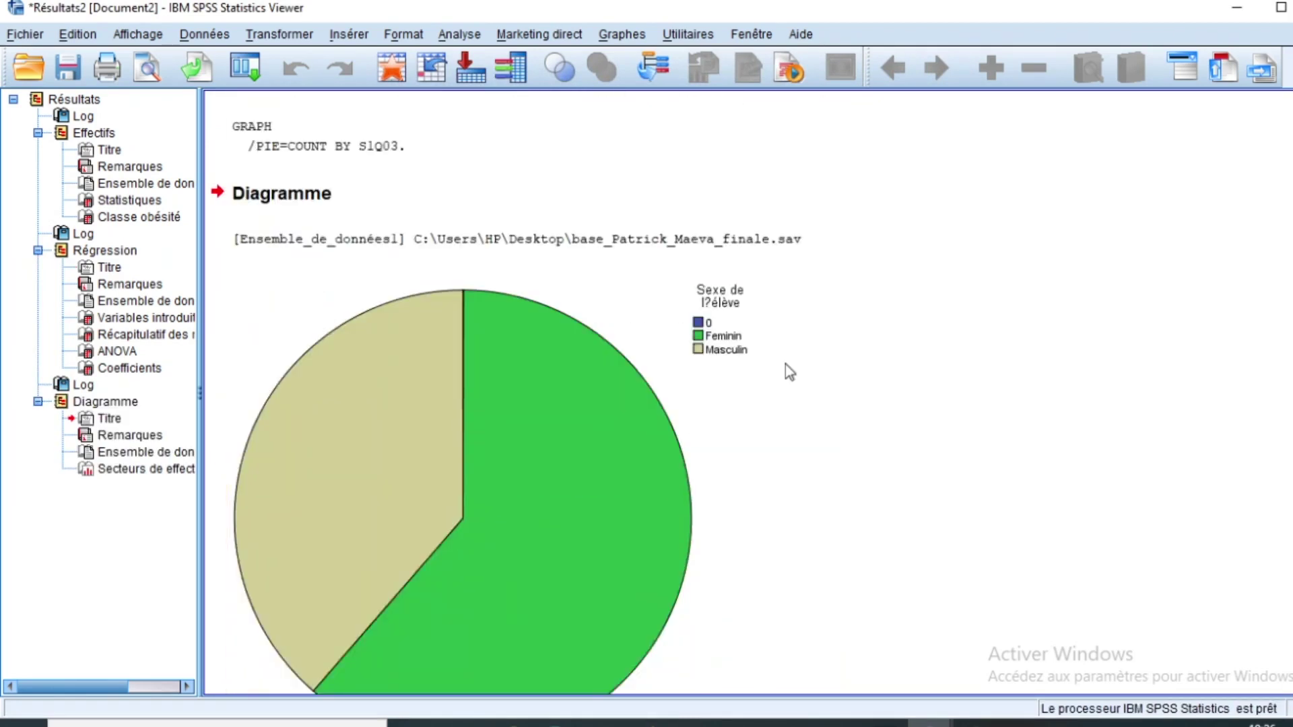
# Step: Look over the pupil-sex pie chart output, then bring up the Analyse menu
pyautogui.scroll(-3, 785, 364)
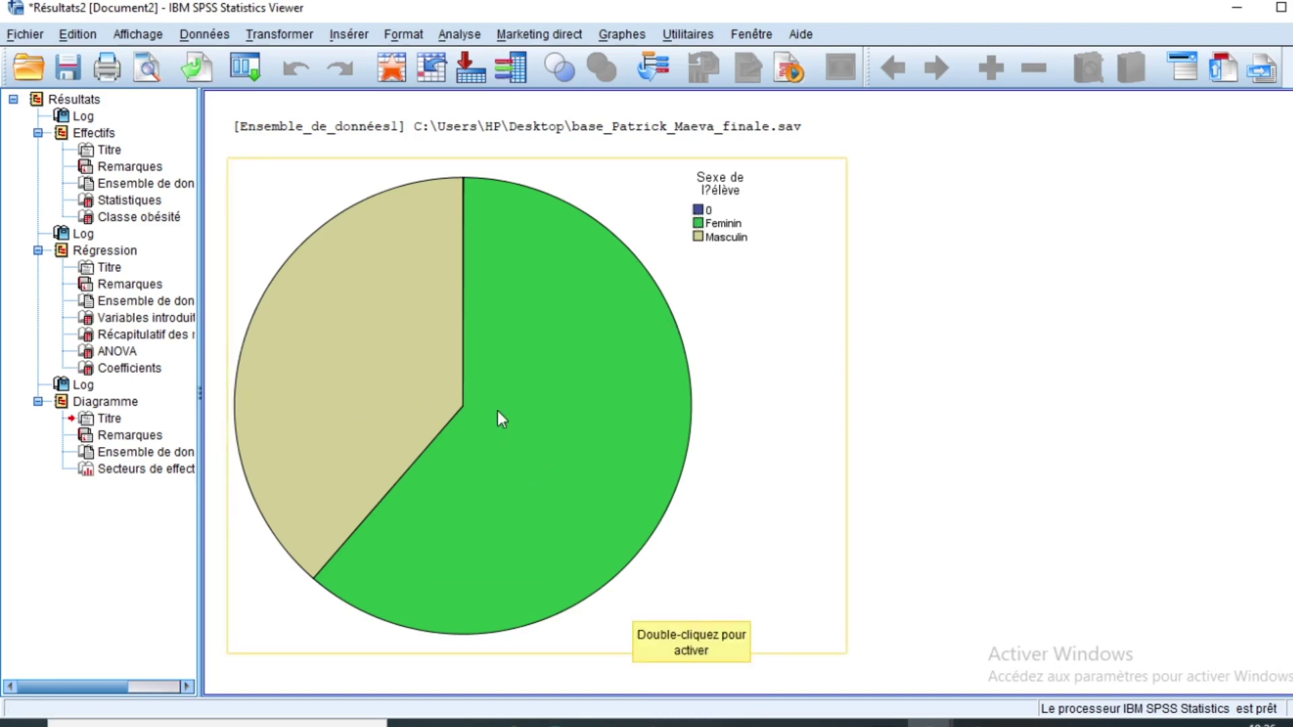
pyautogui.scroll(3, 498, 416)
pyautogui.scroll(-3, 495, 418)
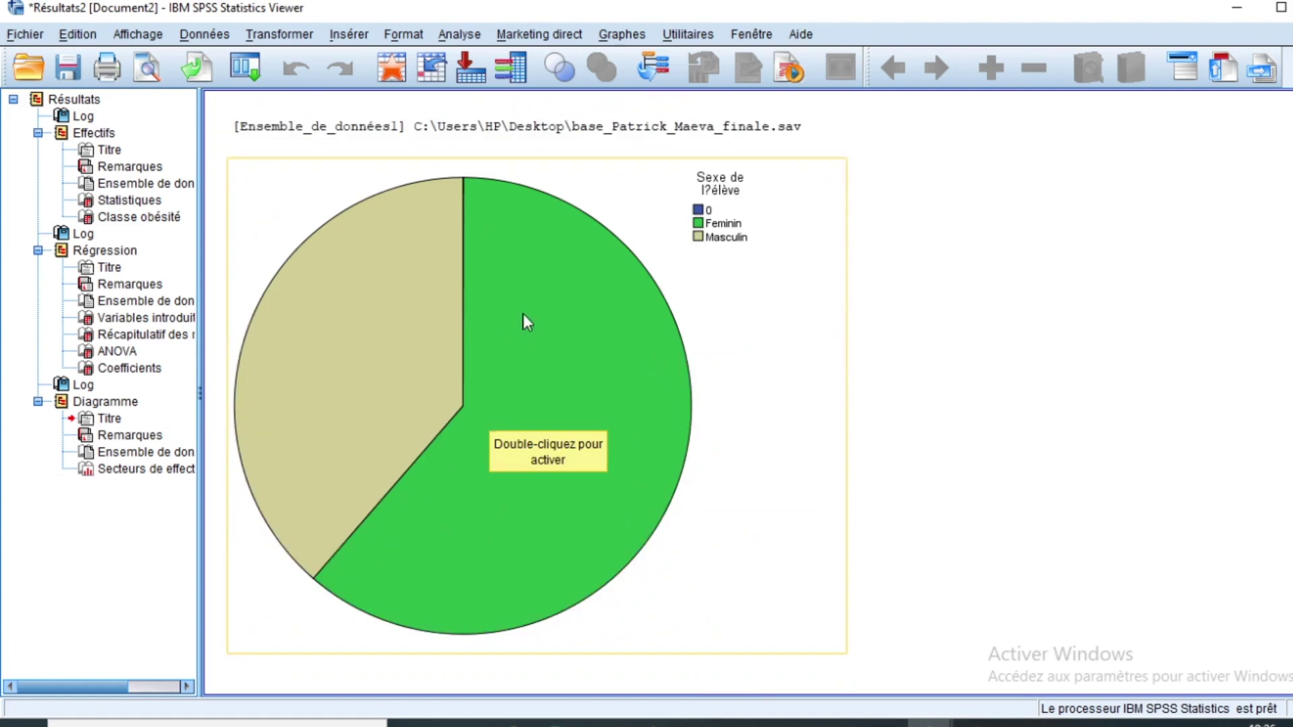
pyautogui.scroll(3, 532, 360)
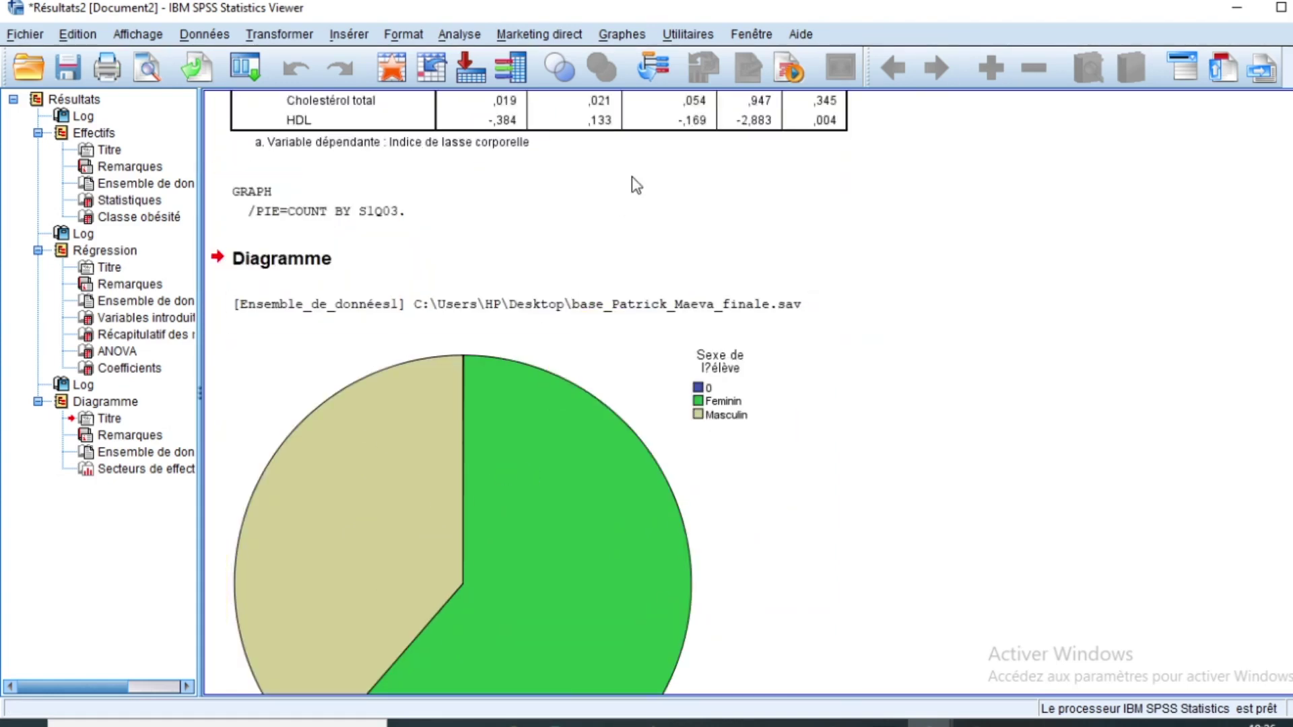
pyautogui.click(453, 36)
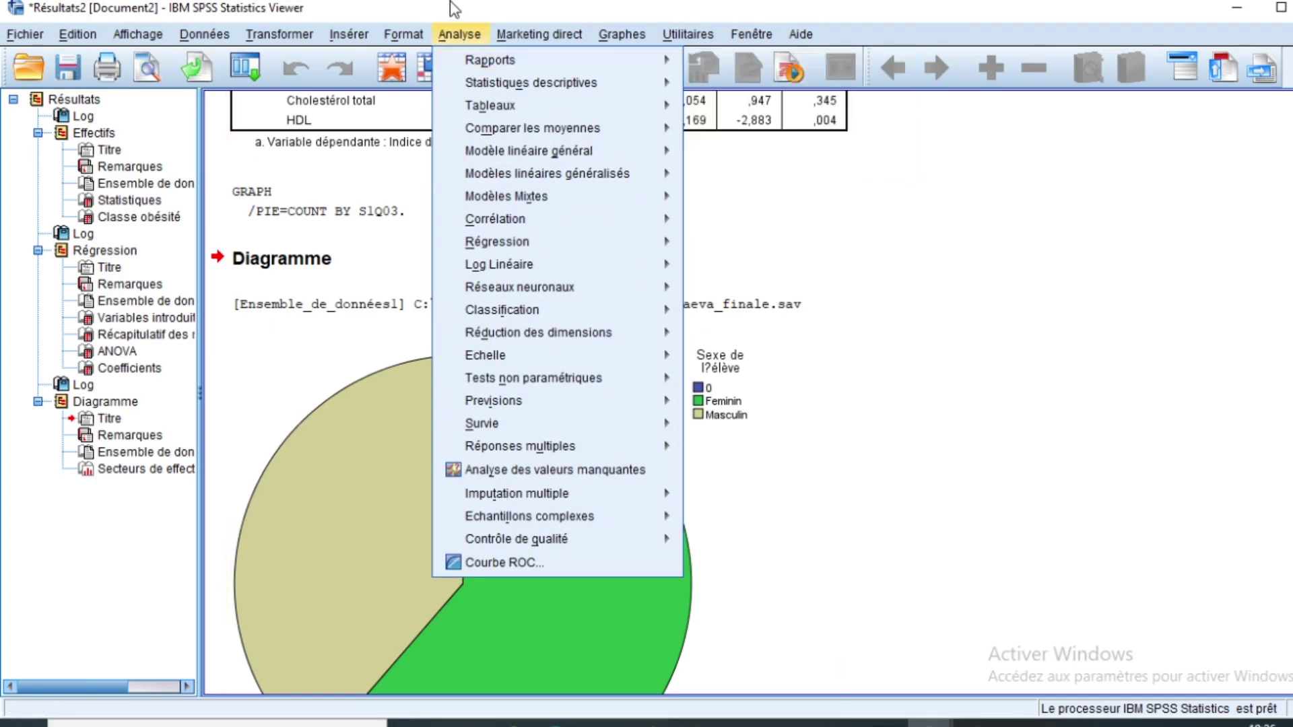
# Step: Open the Tableaux croisés dialog under Statistiques descriptives
pyautogui.click(491, 10)
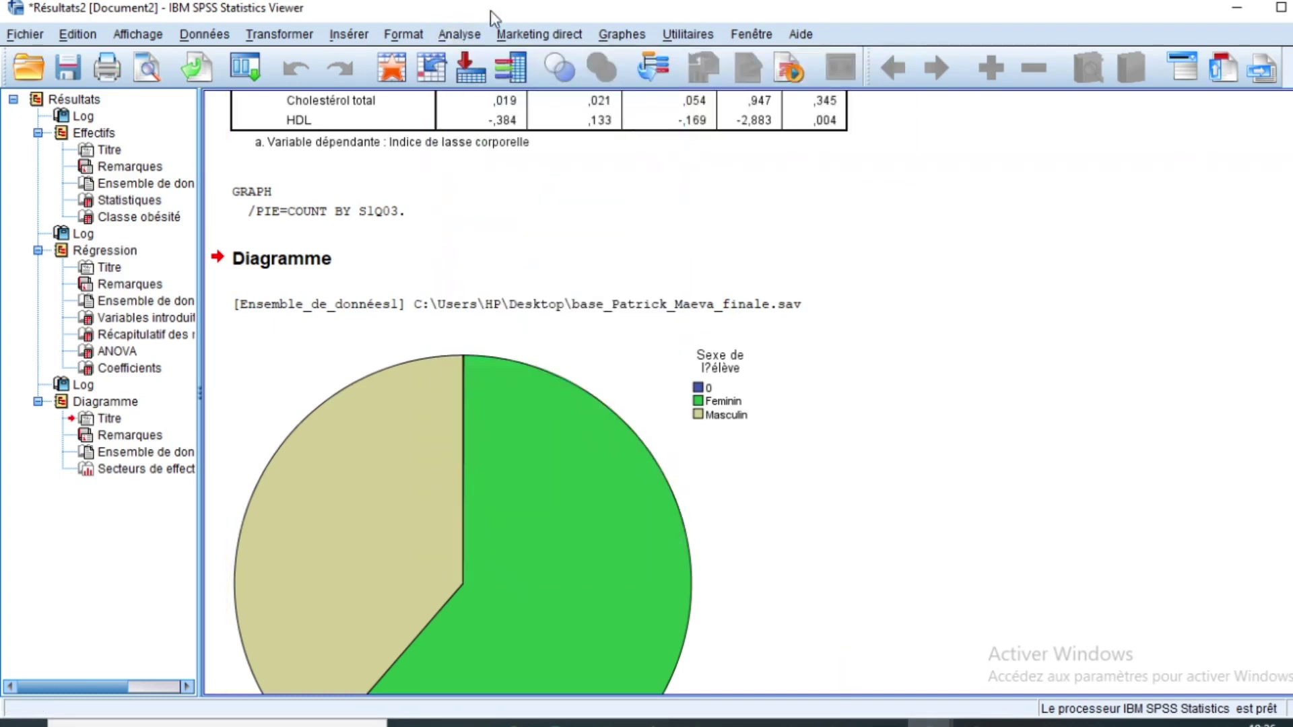
pyautogui.click(456, 29)
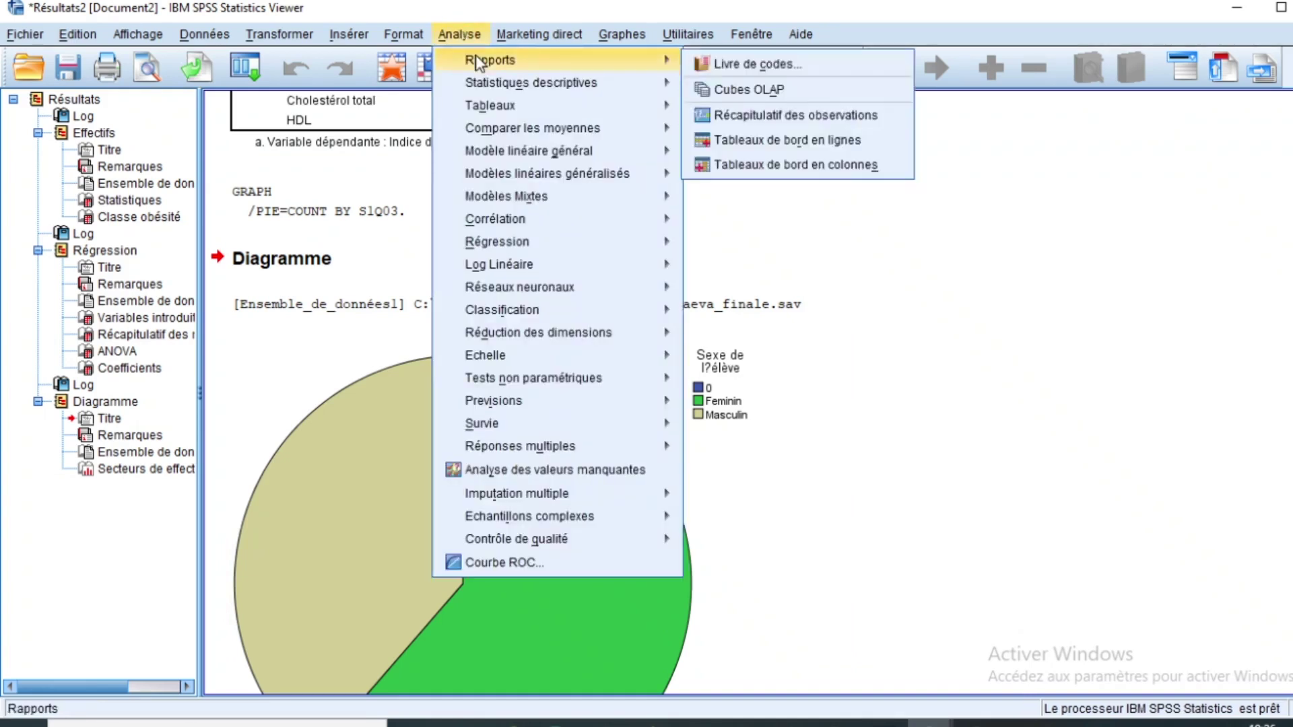
pyautogui.moveTo(501, 134)
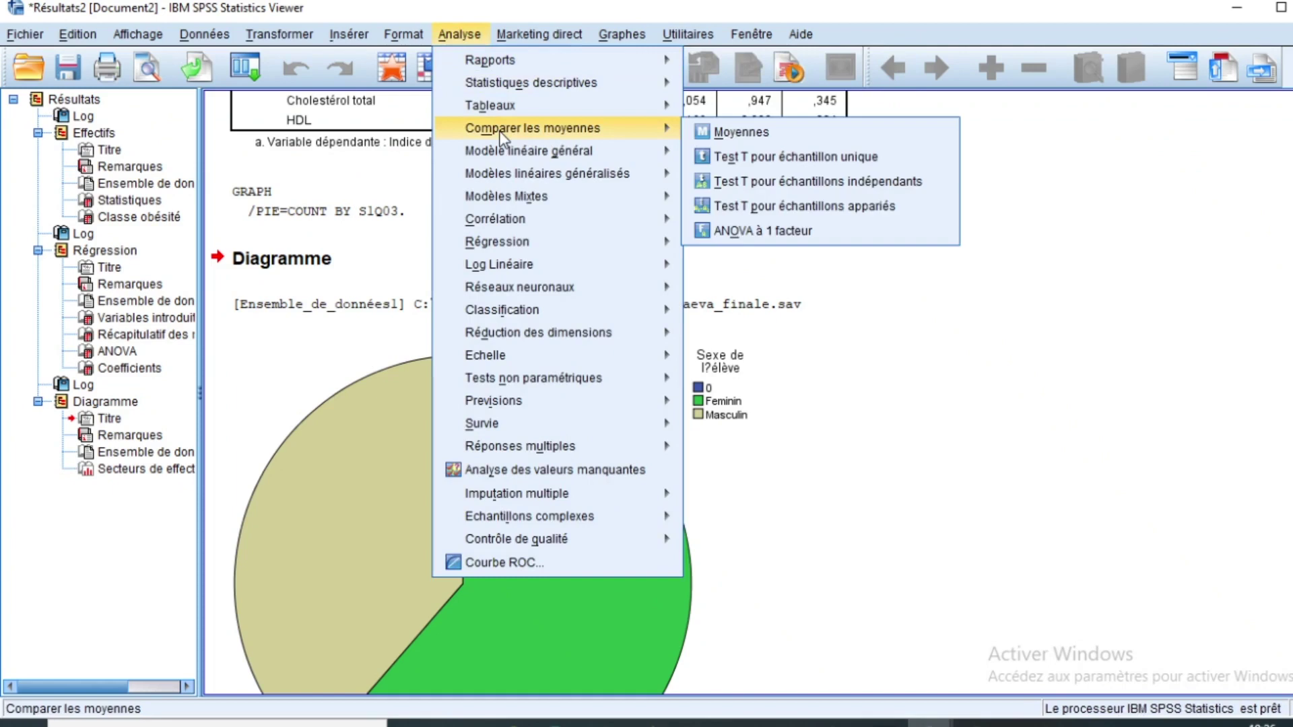
pyautogui.moveTo(501, 109)
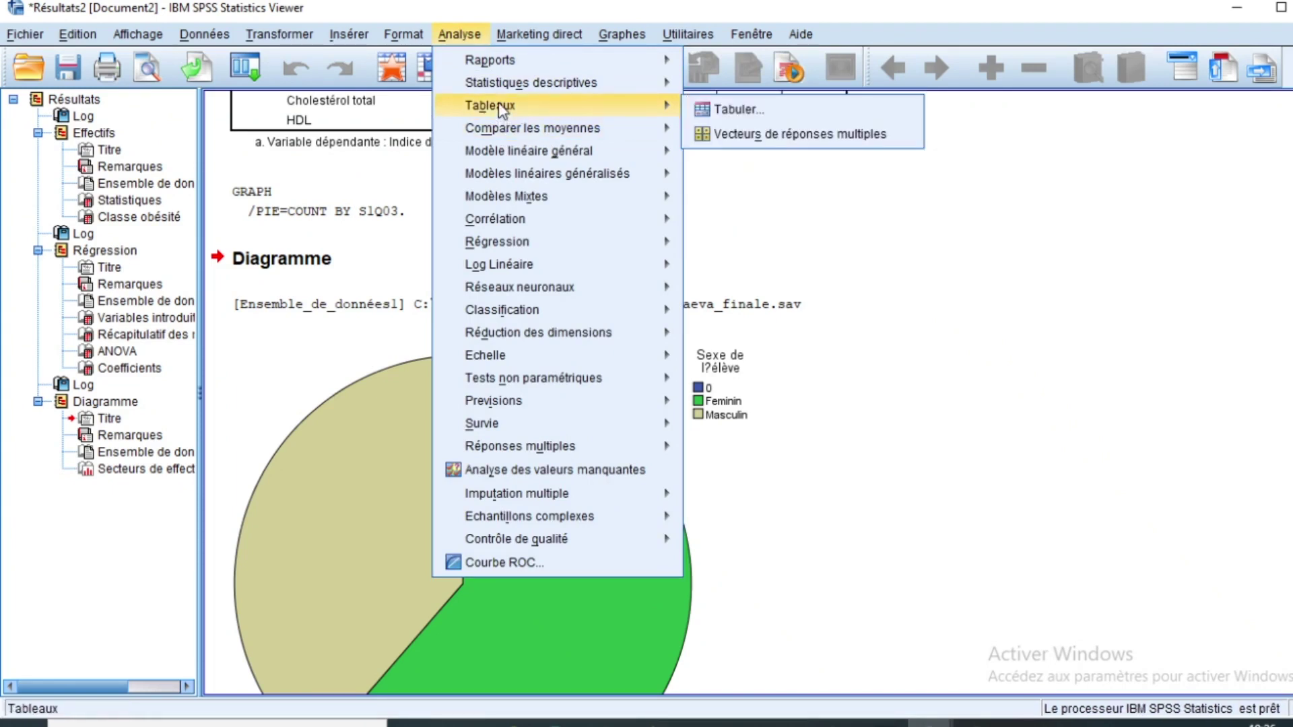
pyautogui.moveTo(540, 77)
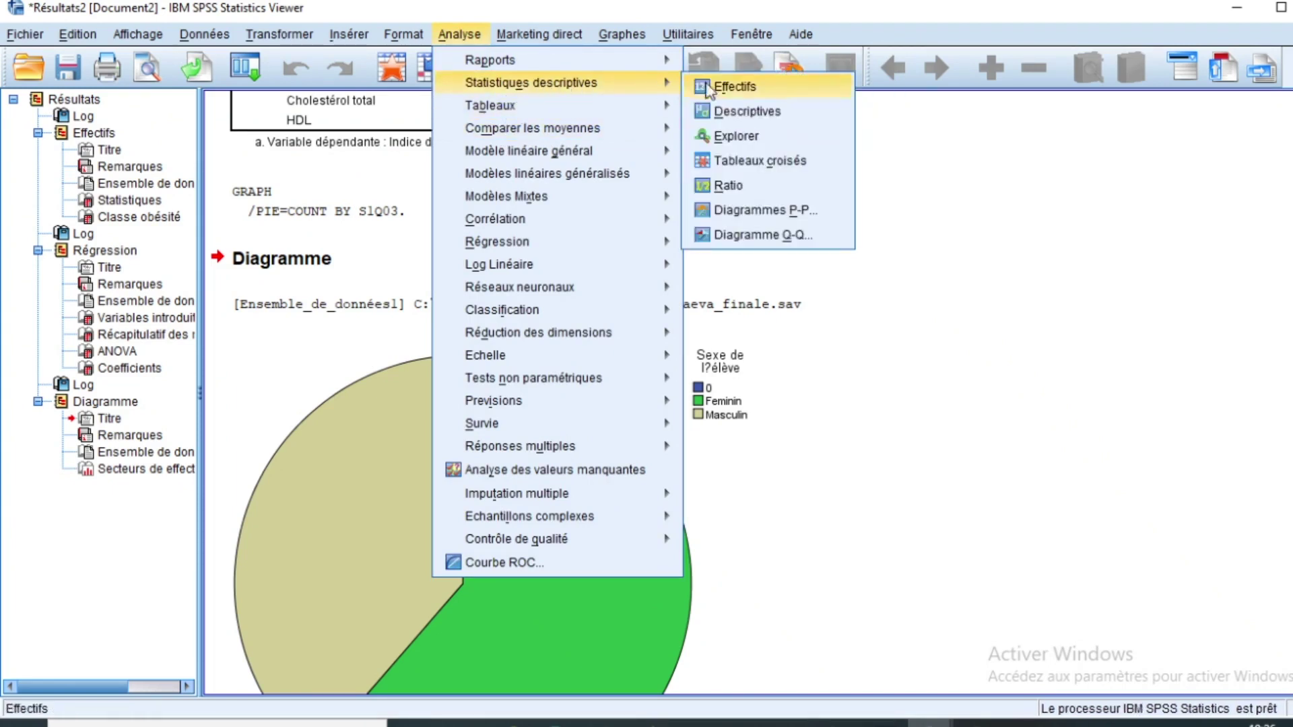
pyautogui.click(755, 160)
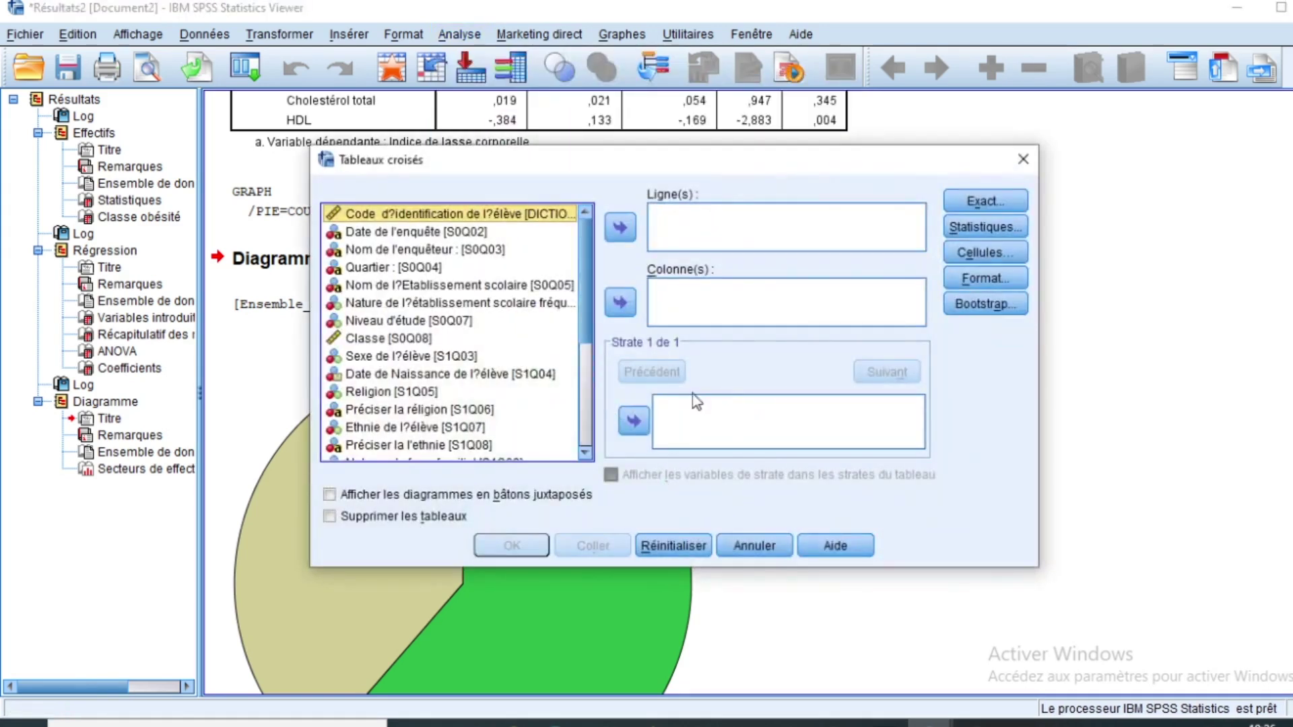
# Step: Put Classe obésité in columns and Sexe de l'élève in rows, then run the crosstab
pyautogui.scroll(-4, 585, 283)
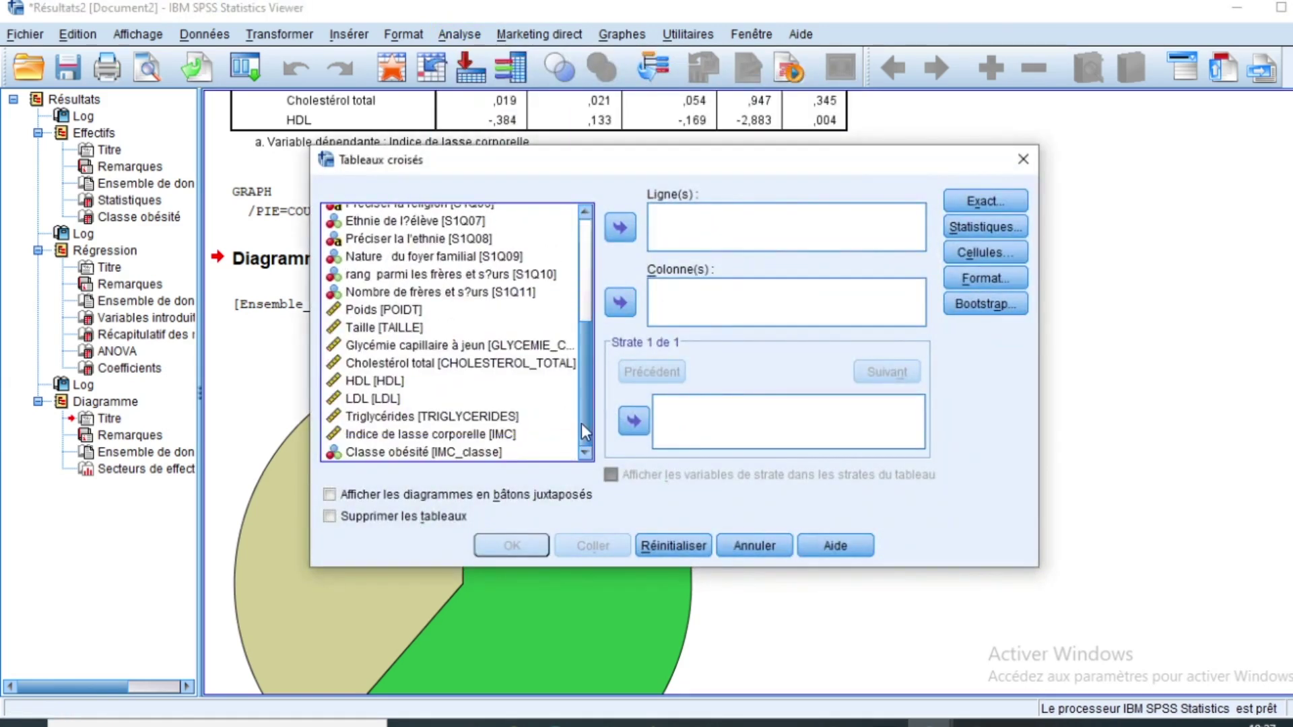
pyautogui.click(389, 451)
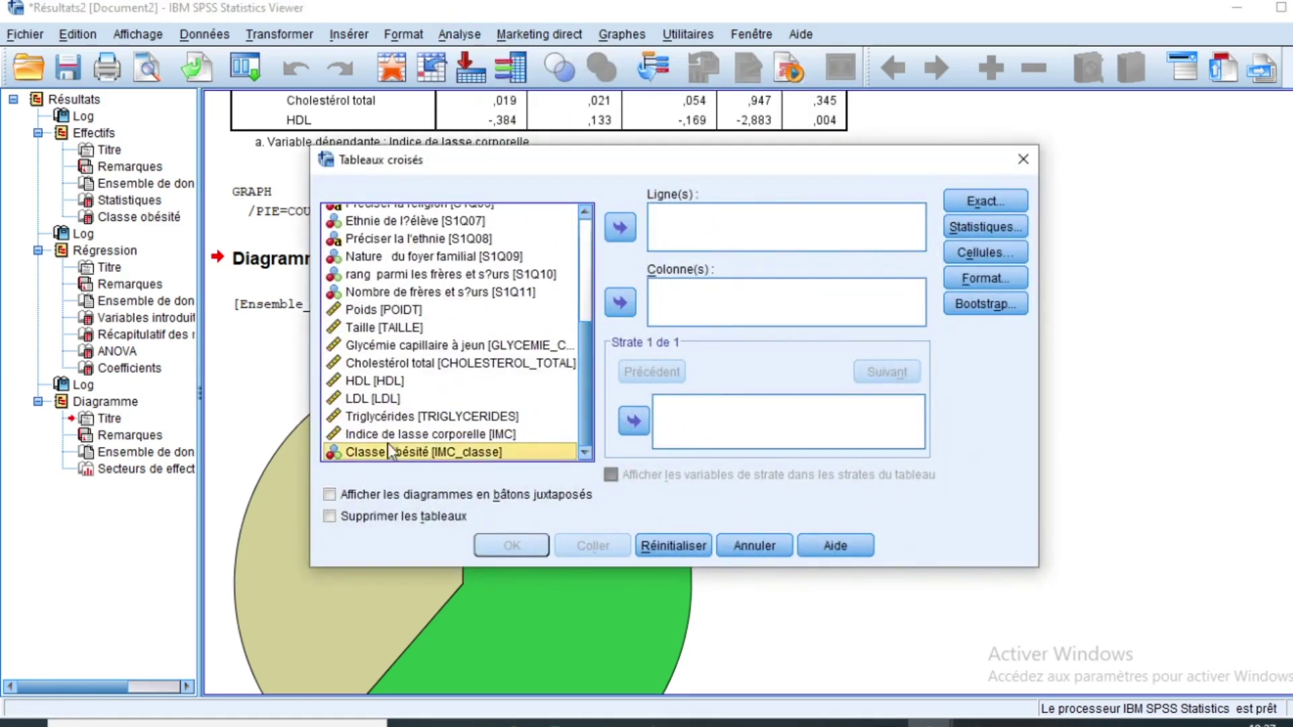
pyautogui.click(619, 302)
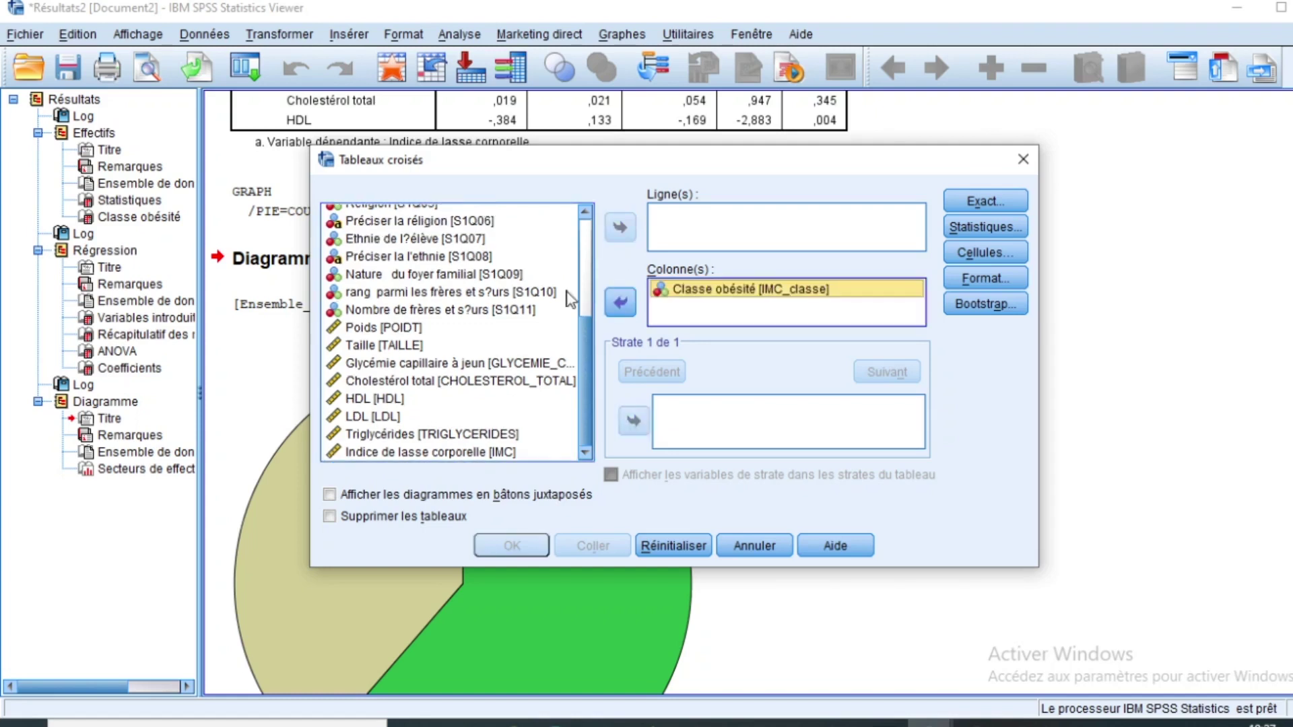
pyautogui.moveTo(580, 349); pyautogui.dragTo(598, 246)
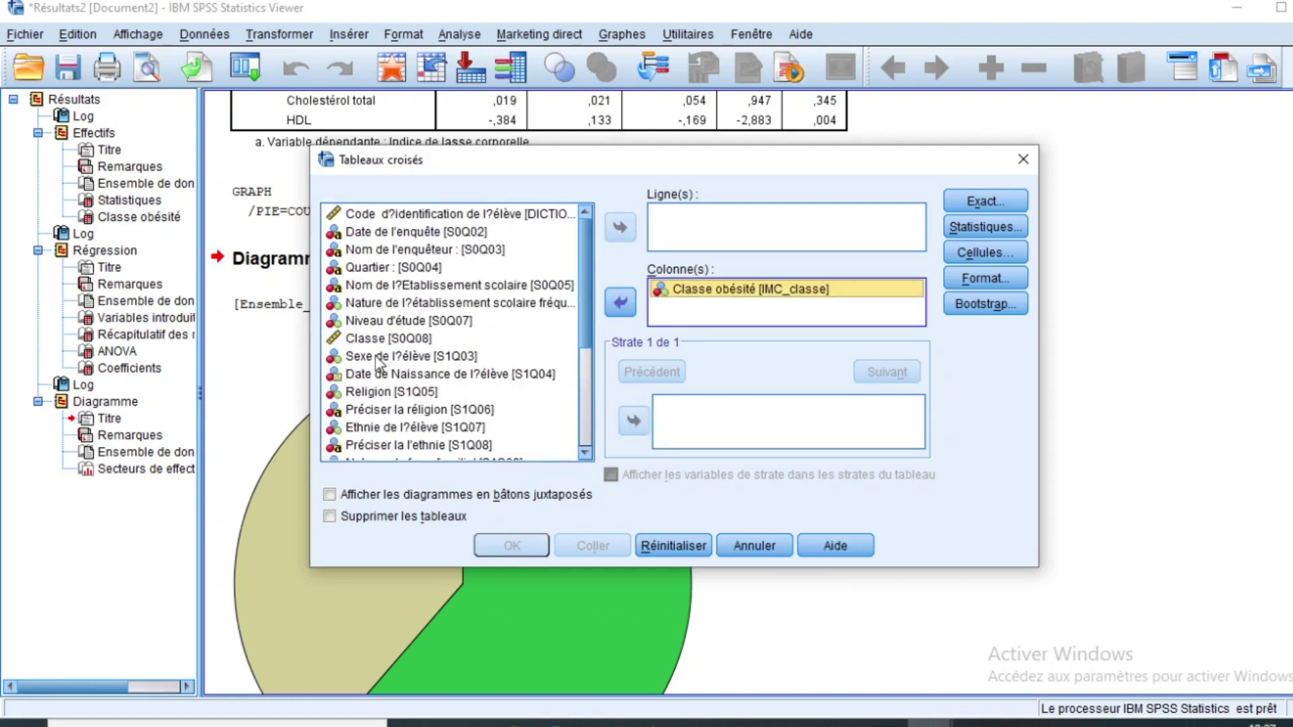
pyautogui.click(377, 355)
pyautogui.click(628, 235)
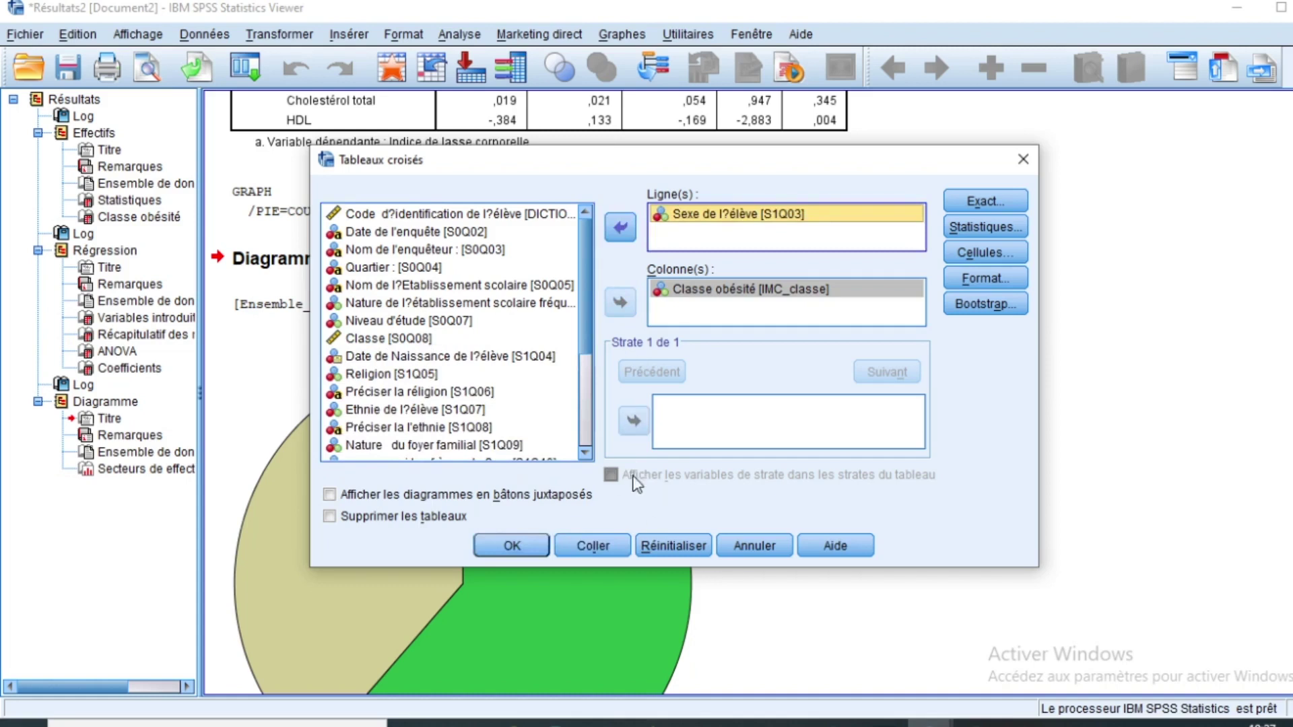
pyautogui.click(527, 539)
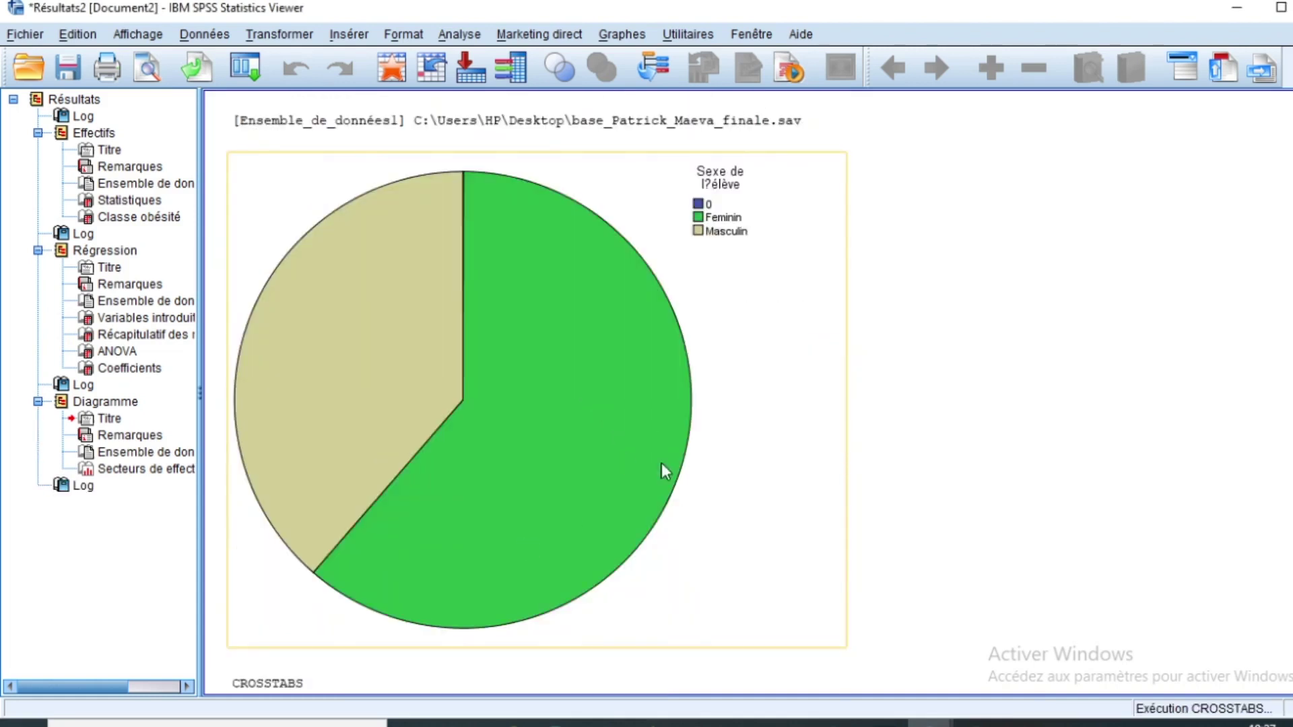
# Step: Select the new crosstab (1431 female, 871 male pupils) and reopen the Analyse menu
pyautogui.click(385, 606)
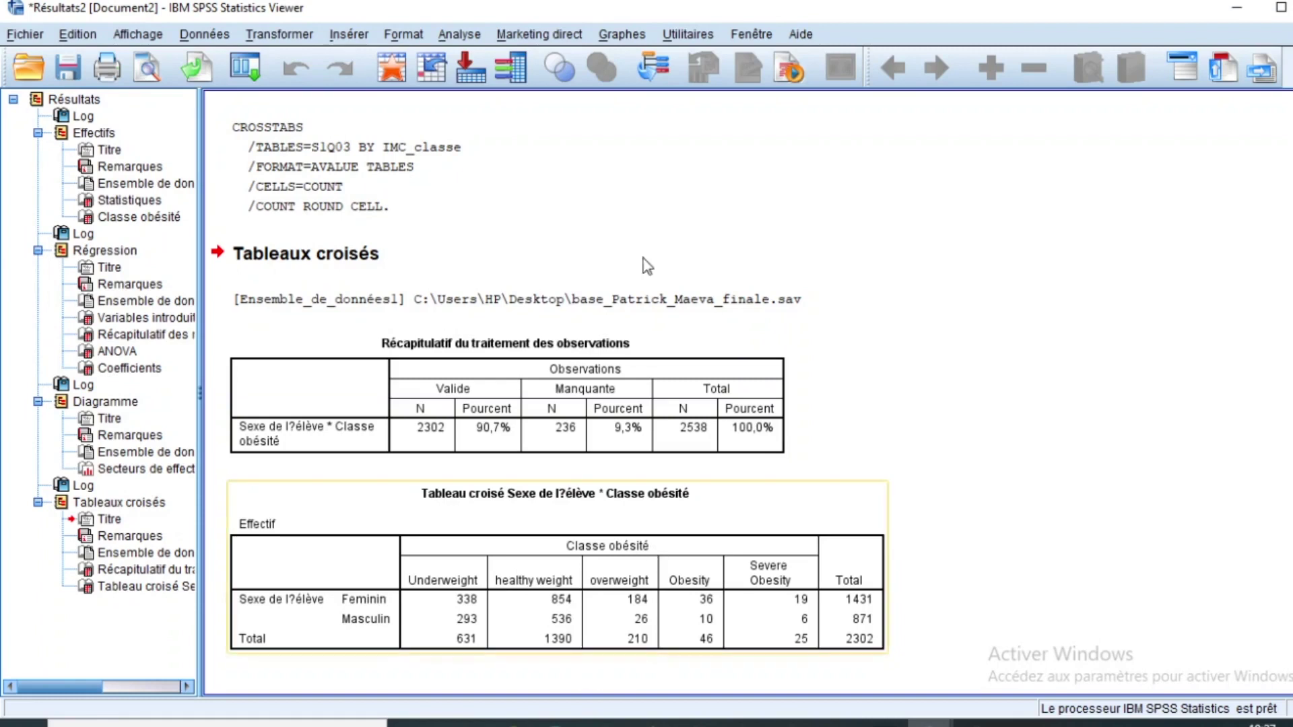
pyautogui.click(459, 35)
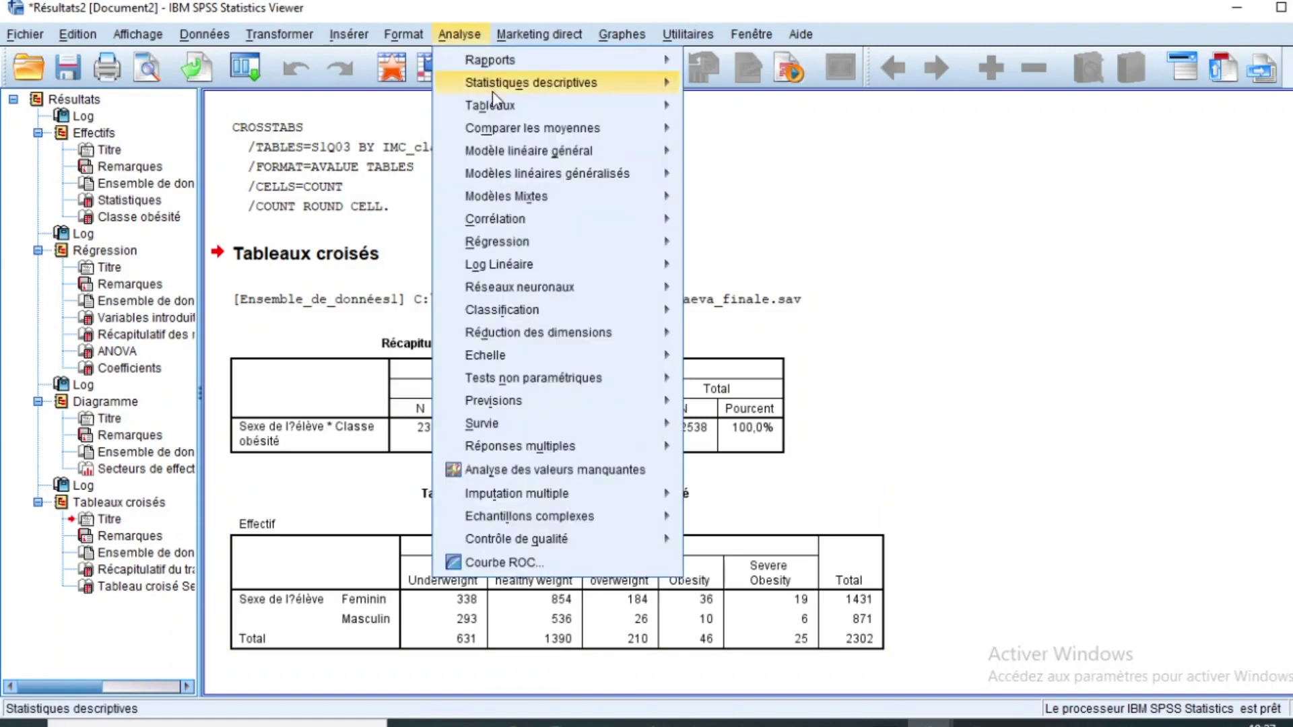
# Step: Rerun the sex by obesity-class crosstab with Chi-deux ticked (Pearson χ² = 85,099, 4 df)
pyautogui.moveTo(511, 94)
pyautogui.click(728, 160)
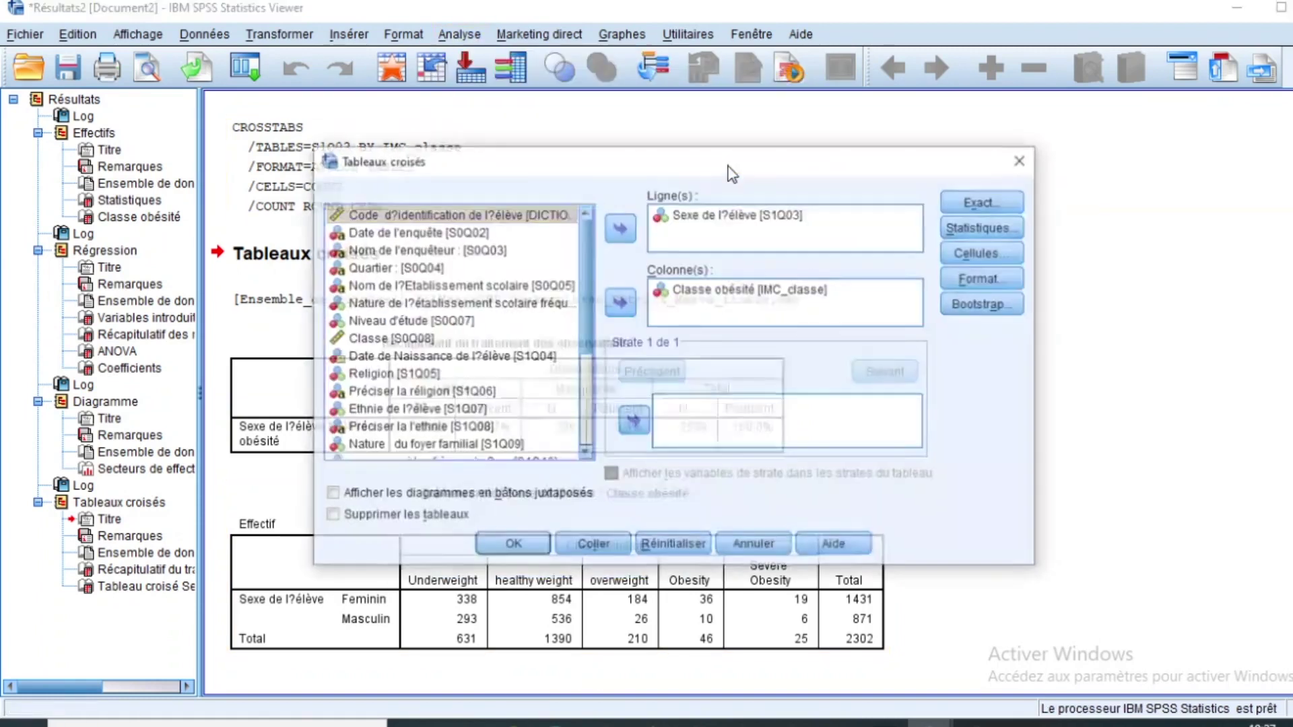
pyautogui.click(991, 226)
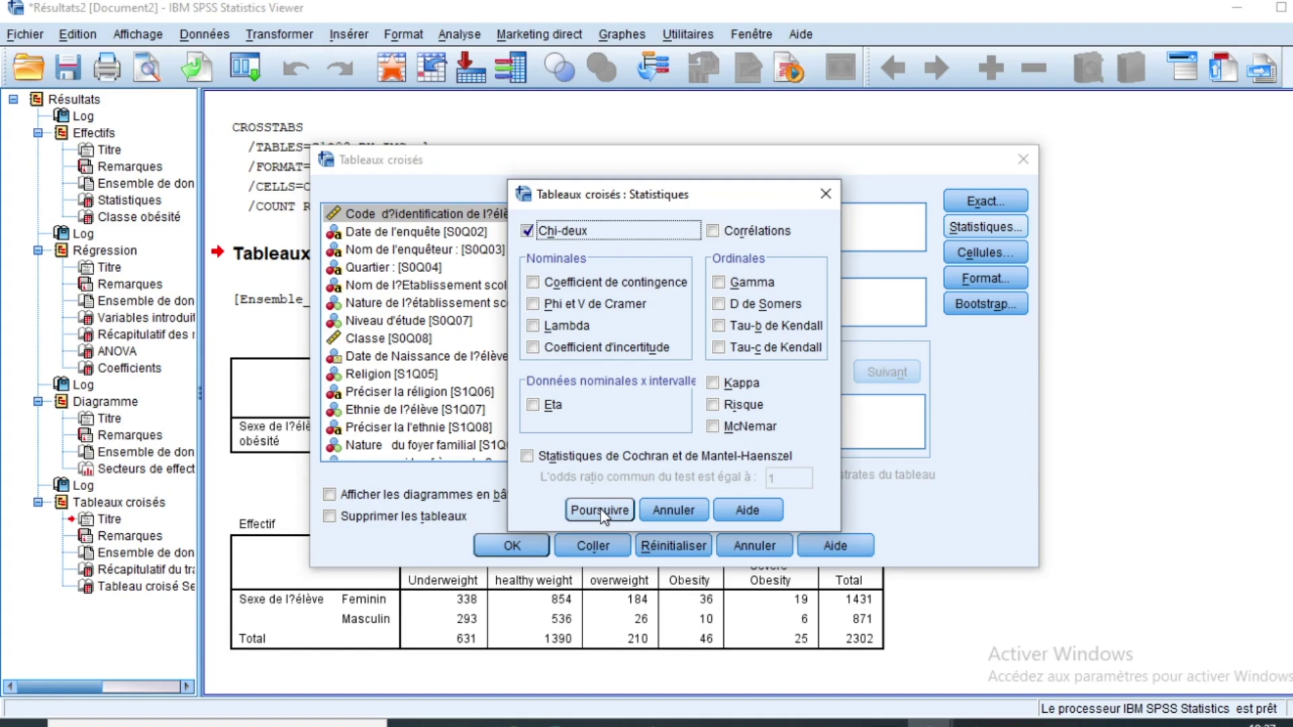
pyautogui.click(601, 511)
pyautogui.click(532, 547)
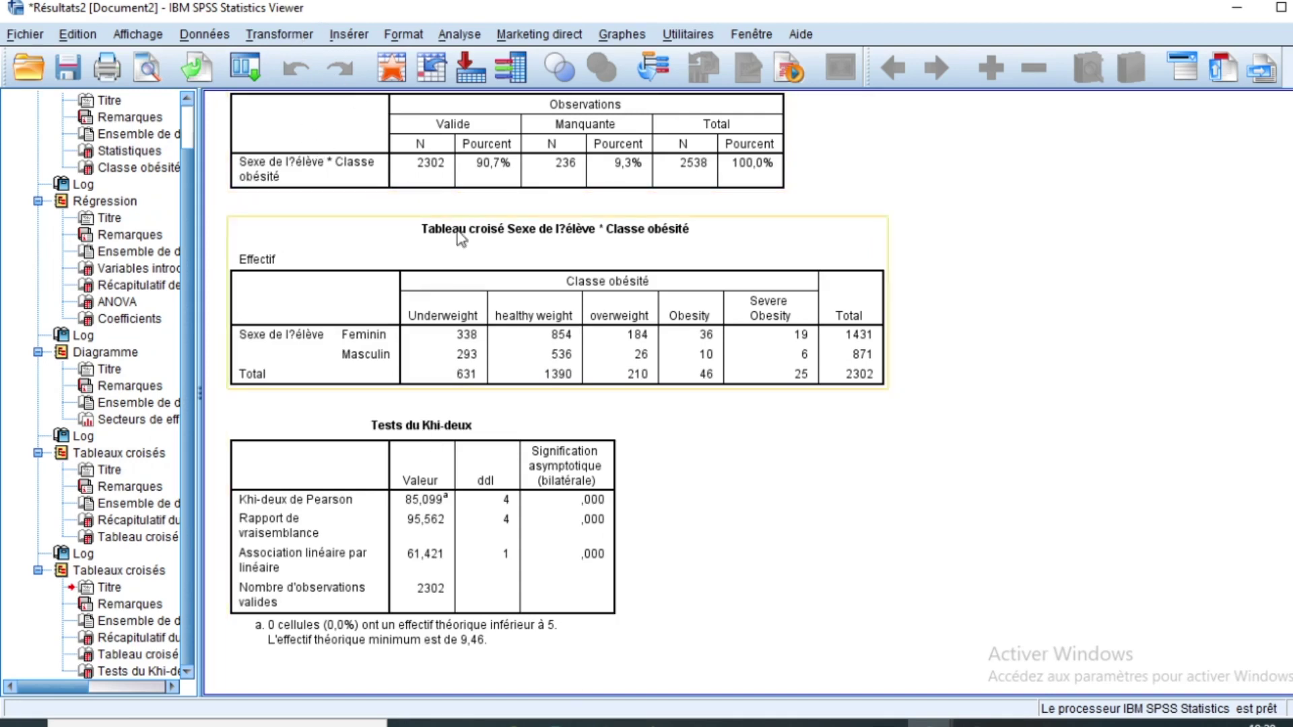
pyautogui.click(457, 35)
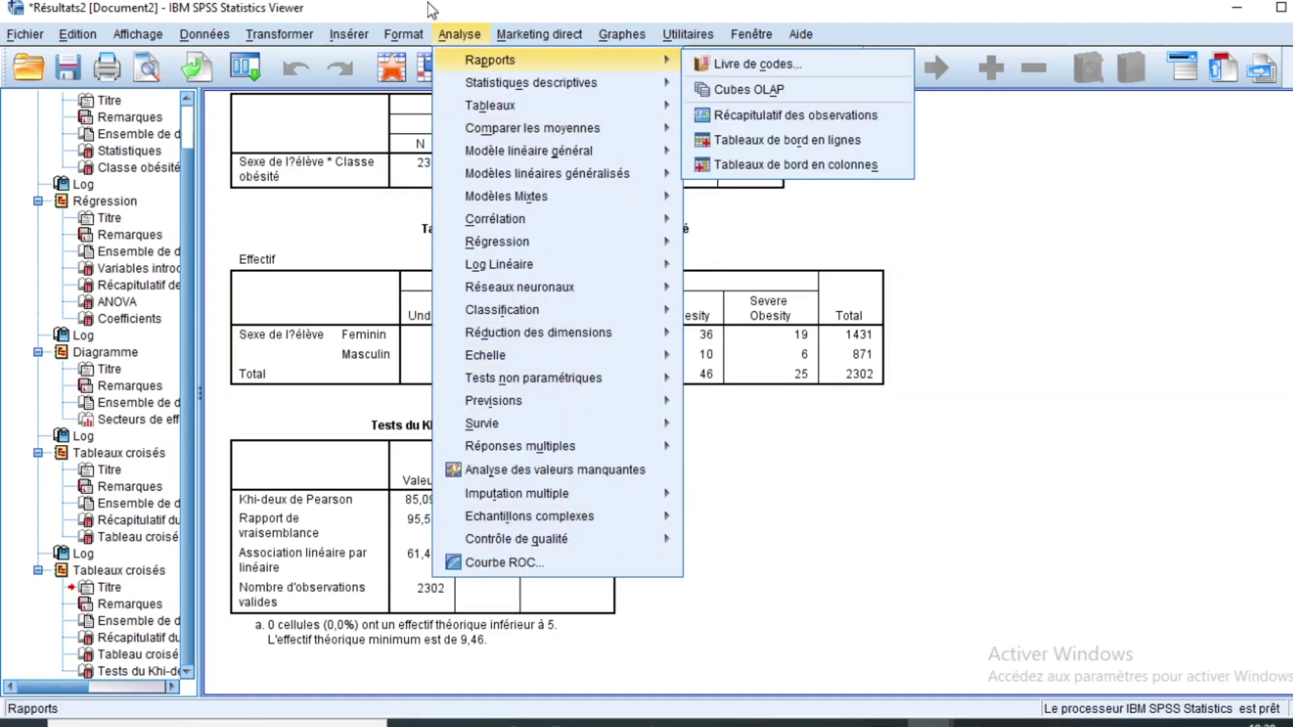
pyautogui.click(529, 13)
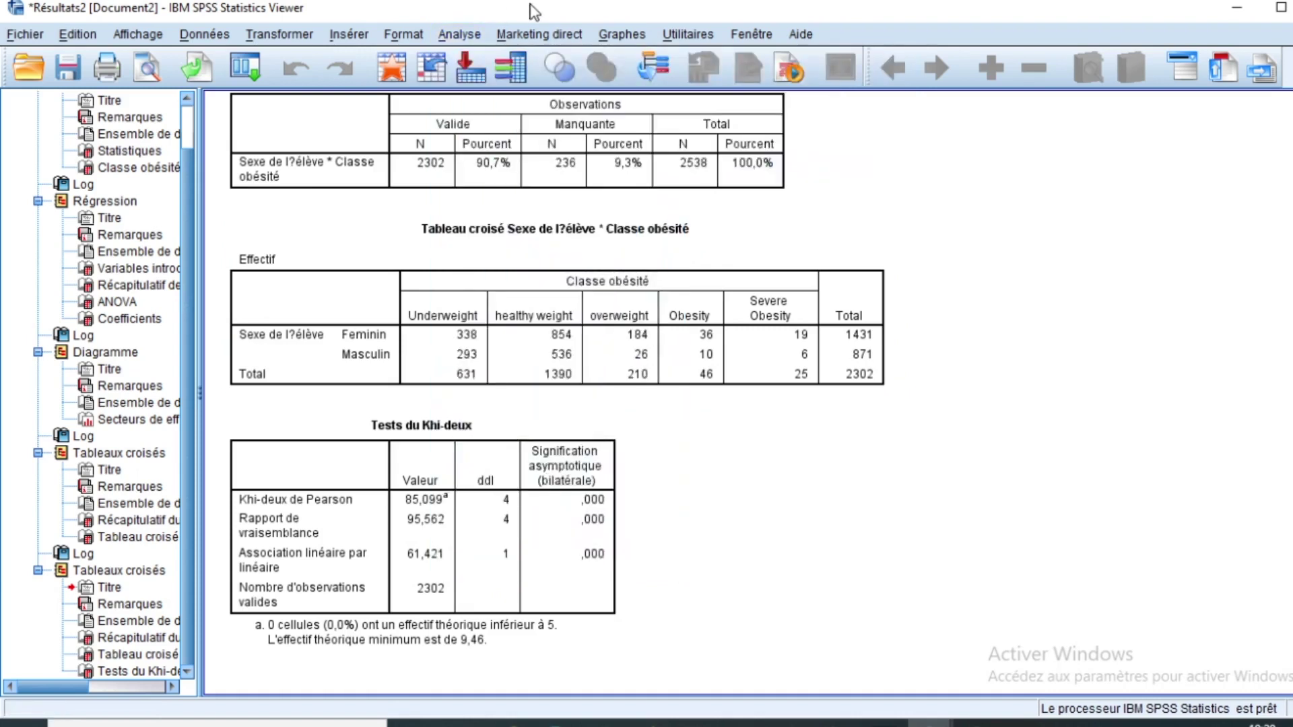